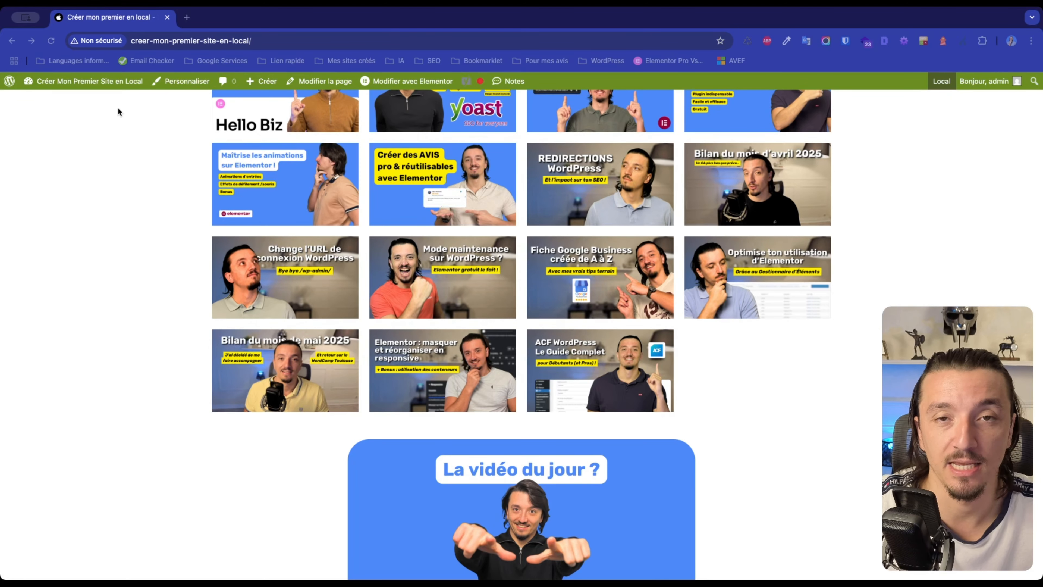
# Start a new article from the site's dashboard and enlarge its editing area by shrinking the Yoast SEO section.
pyautogui.click(98, 82)
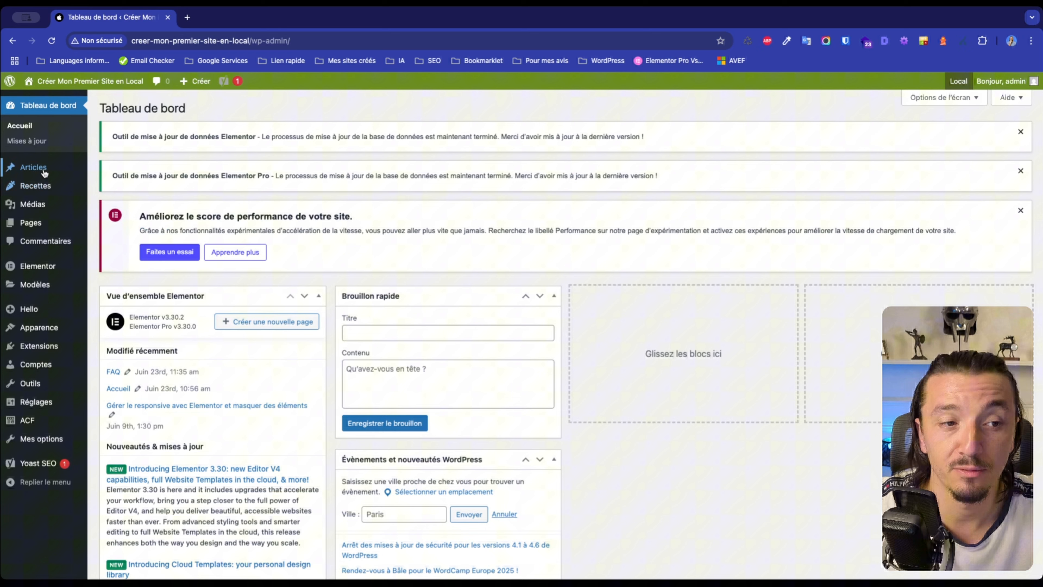
pyautogui.moveTo(43, 173)
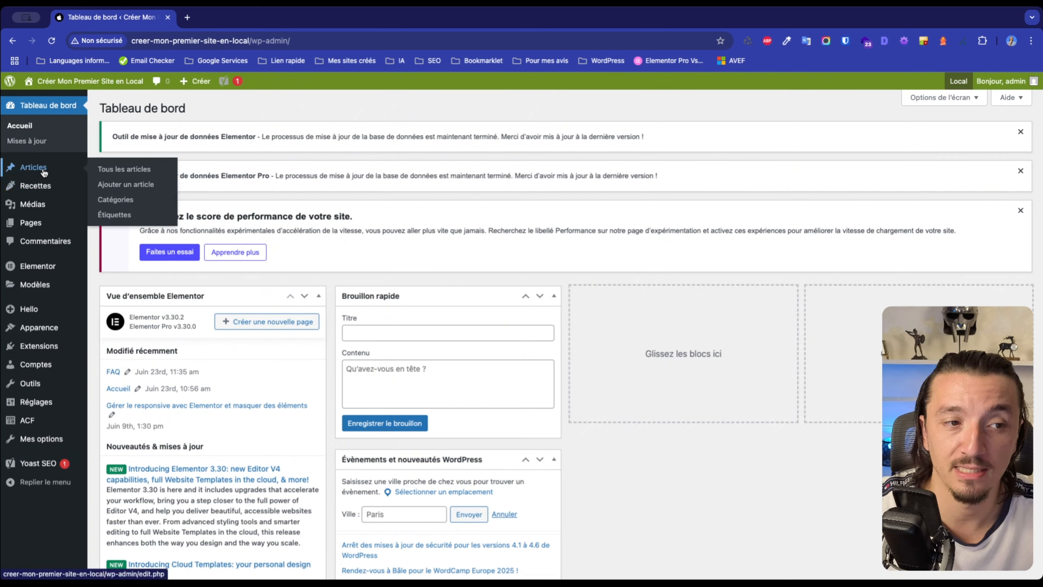
pyautogui.click(118, 188)
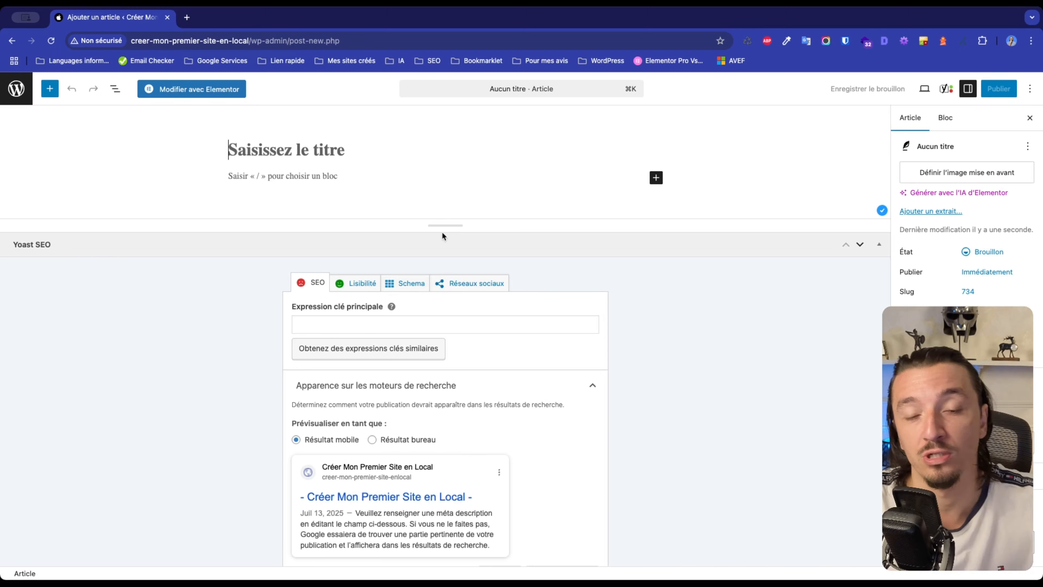
pyautogui.moveTo(442, 231); pyautogui.dragTo(447, 344)
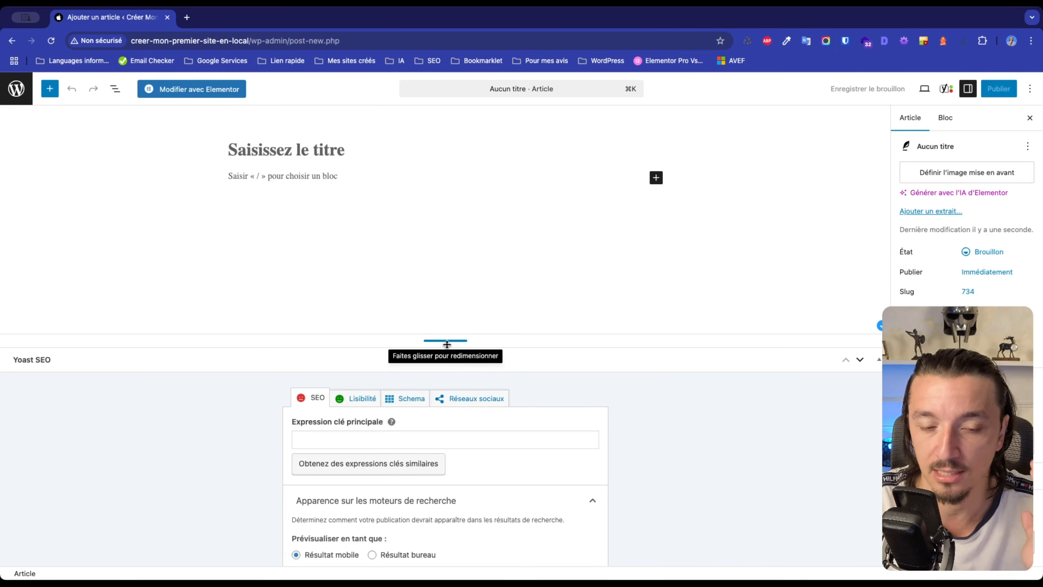
pyautogui.moveTo(446, 345); pyautogui.dragTo(446, 380)
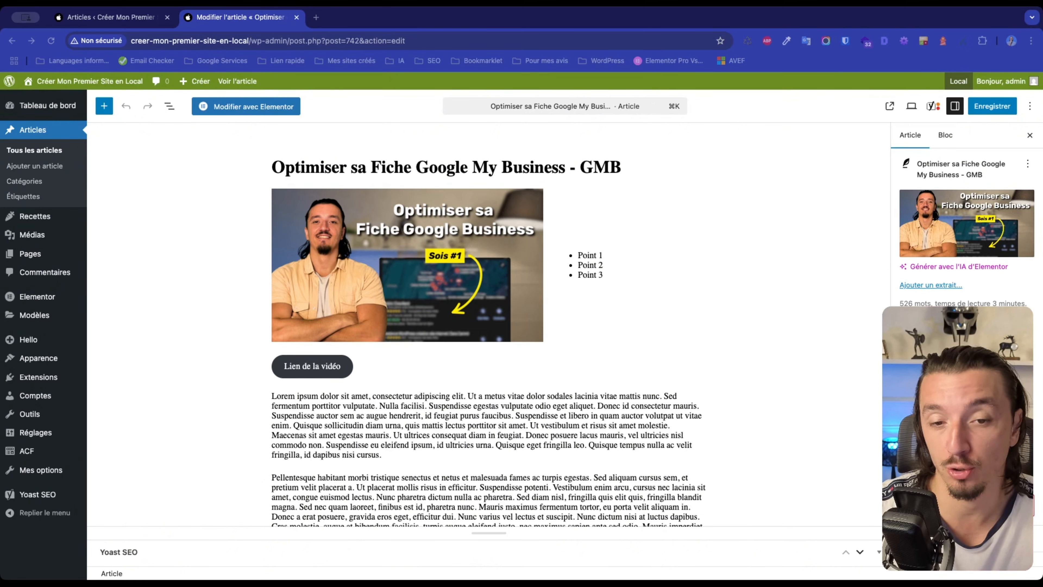
# Review the full layout of the "Optimiser sa Fiche Google My Business - GMB" article in the block editor, down to the social links.
pyautogui.scroll(-1, 414, 460)
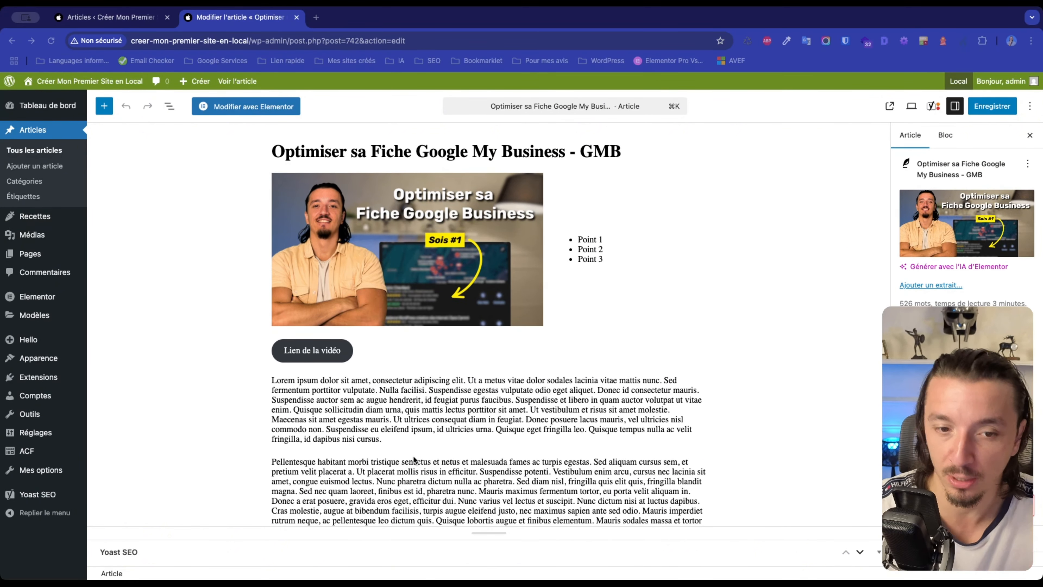
pyautogui.scroll(-1, 414, 460)
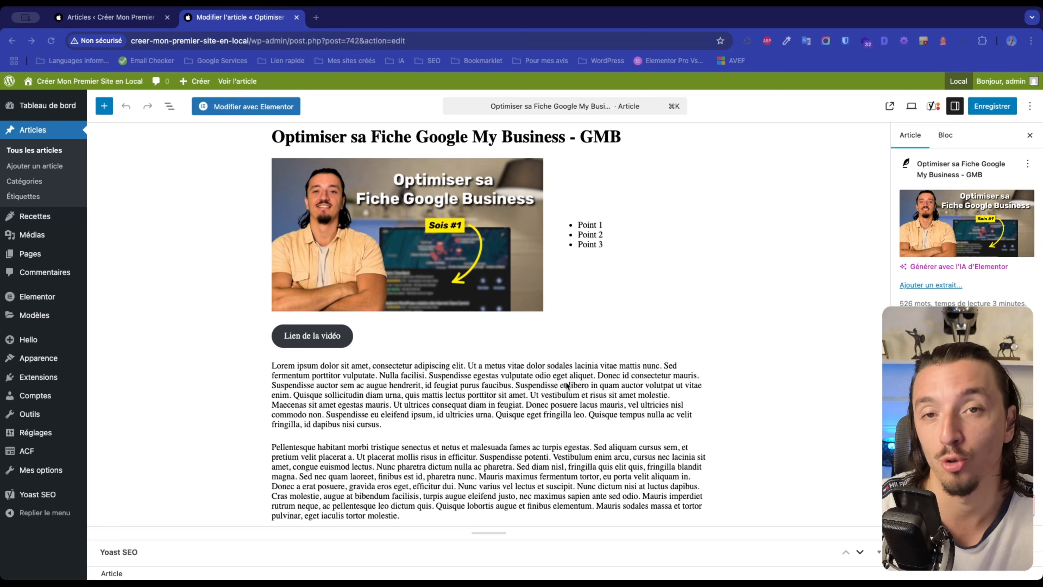
pyautogui.scroll(2, 567, 385)
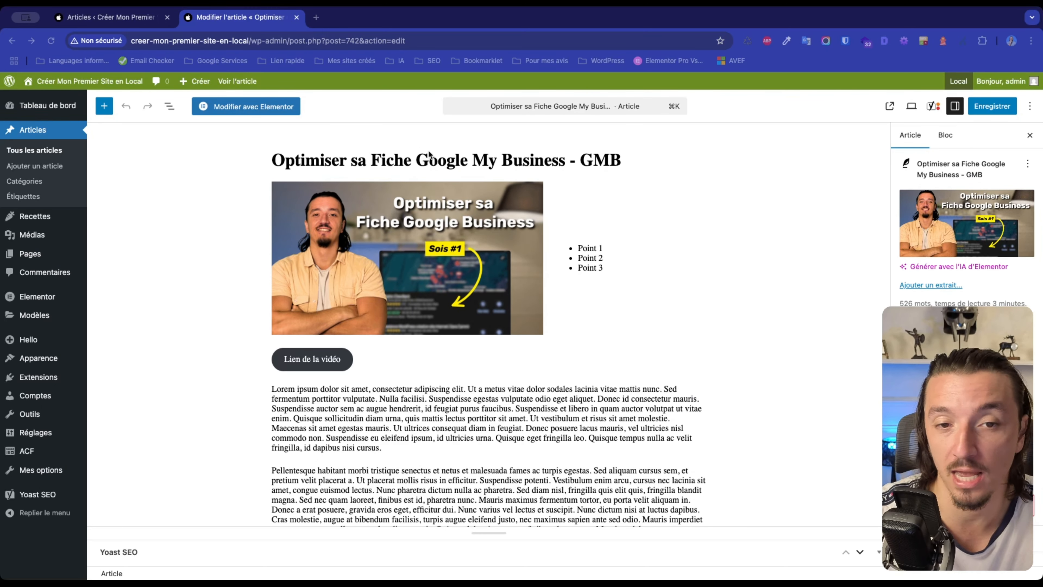
pyautogui.scroll(-1, 442, 159)
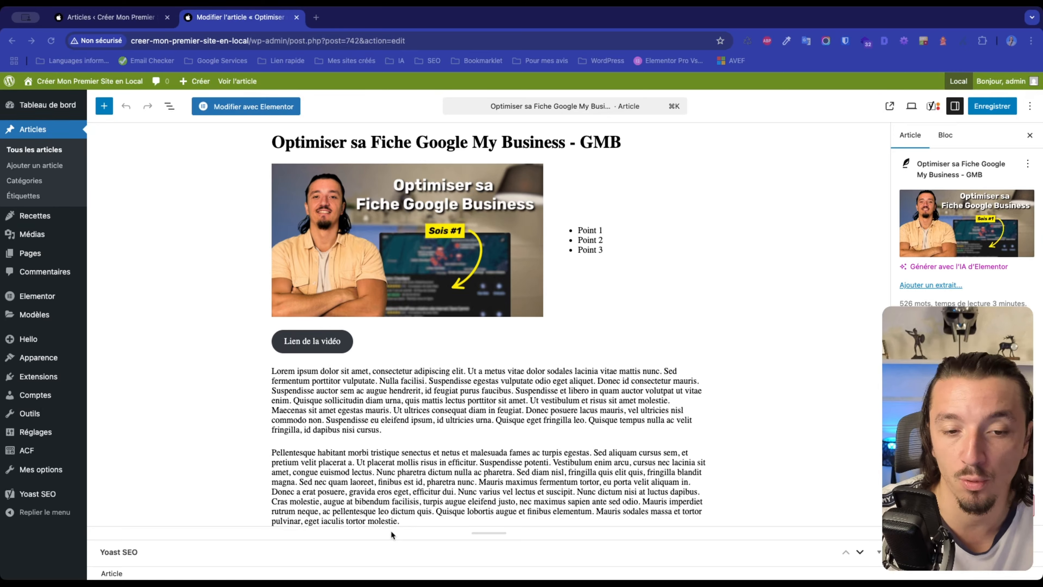
pyautogui.scroll(-5, 379, 335)
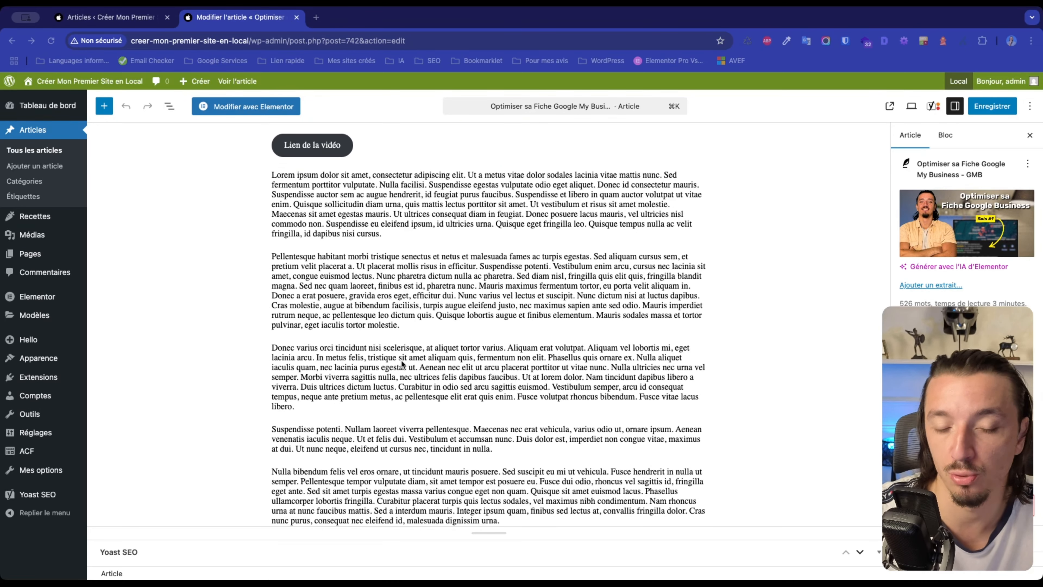
pyautogui.scroll(-3, 401, 362)
pyautogui.scroll(-1, 401, 364)
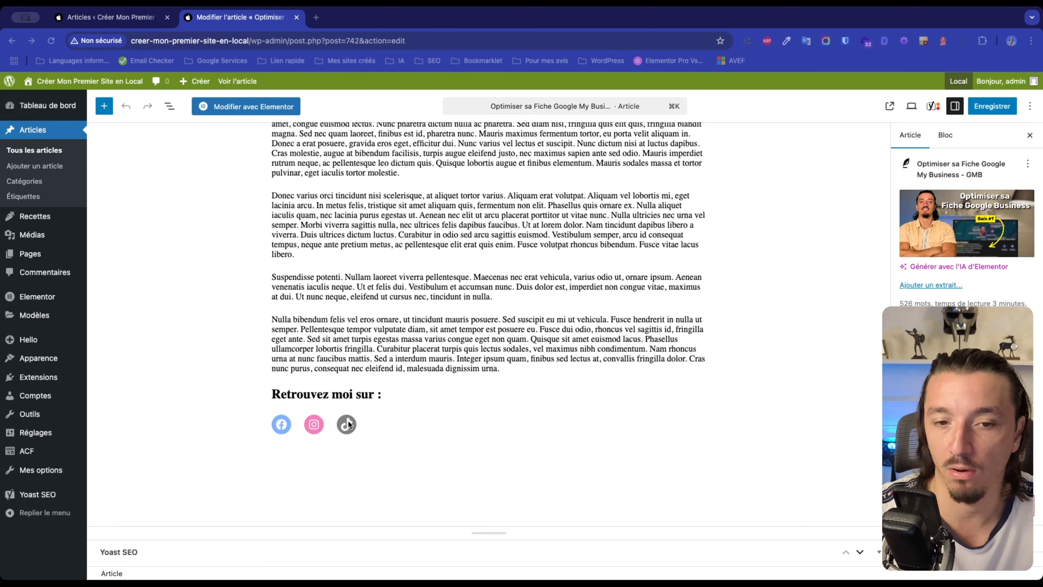
pyautogui.scroll(4, 392, 332)
pyautogui.scroll(5, 392, 332)
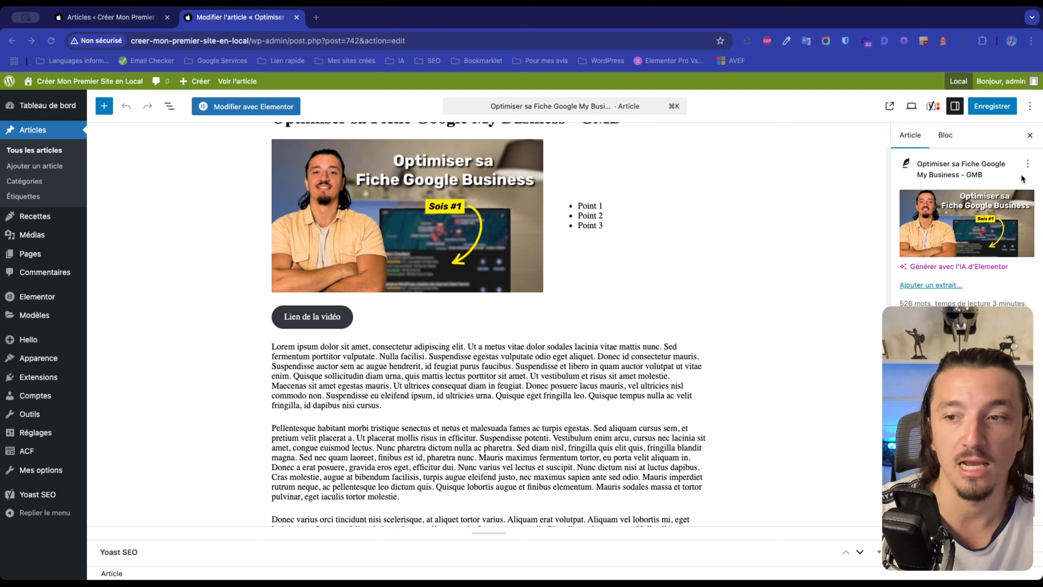
# Open the published article through its permalink and examine how its content displays on the site.
pyautogui.click(973, 384)
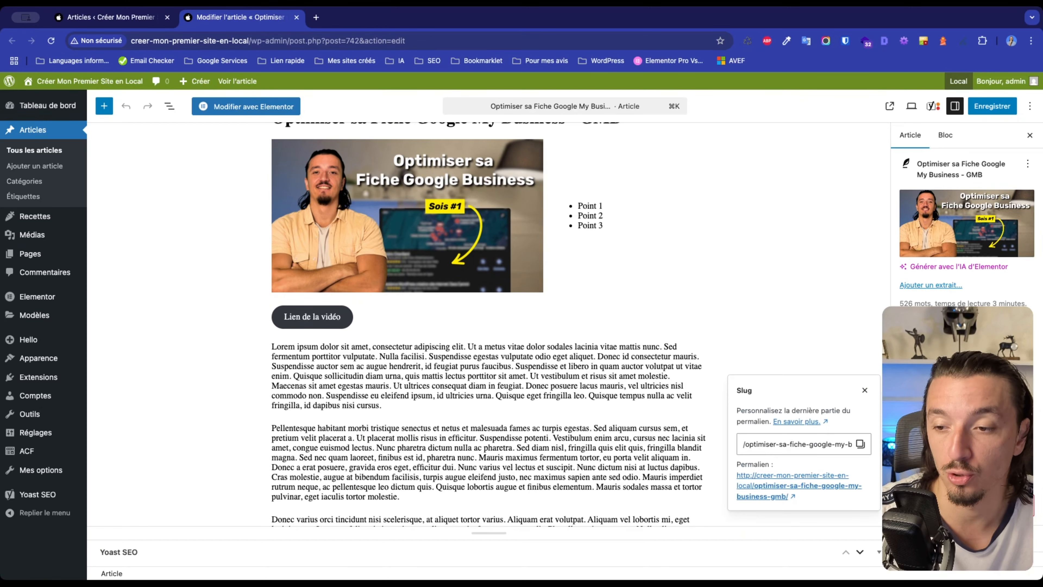
pyautogui.click(816, 476)
pyautogui.scroll(-5, 455, 320)
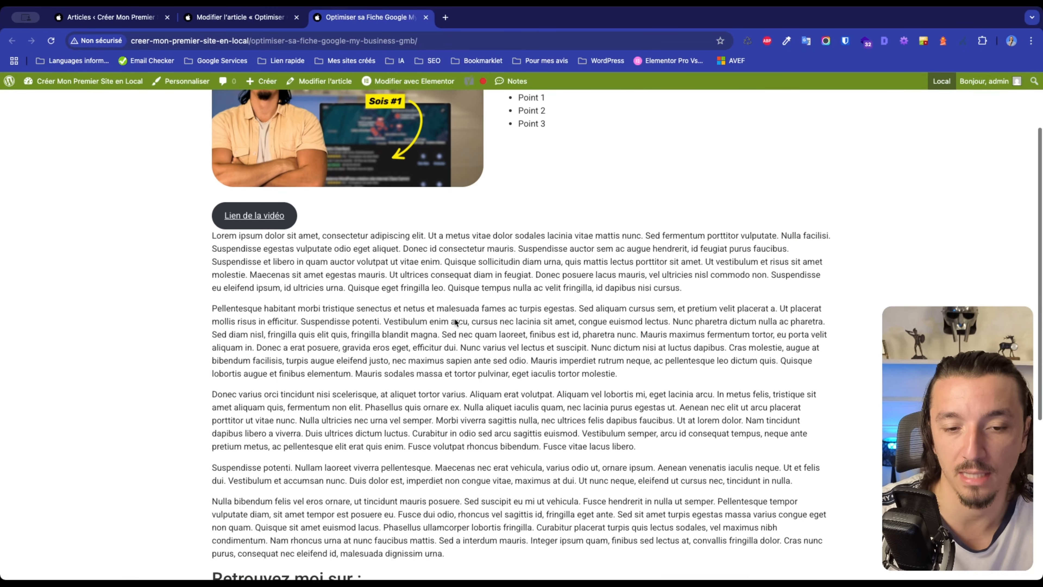
pyautogui.scroll(5, 454, 321)
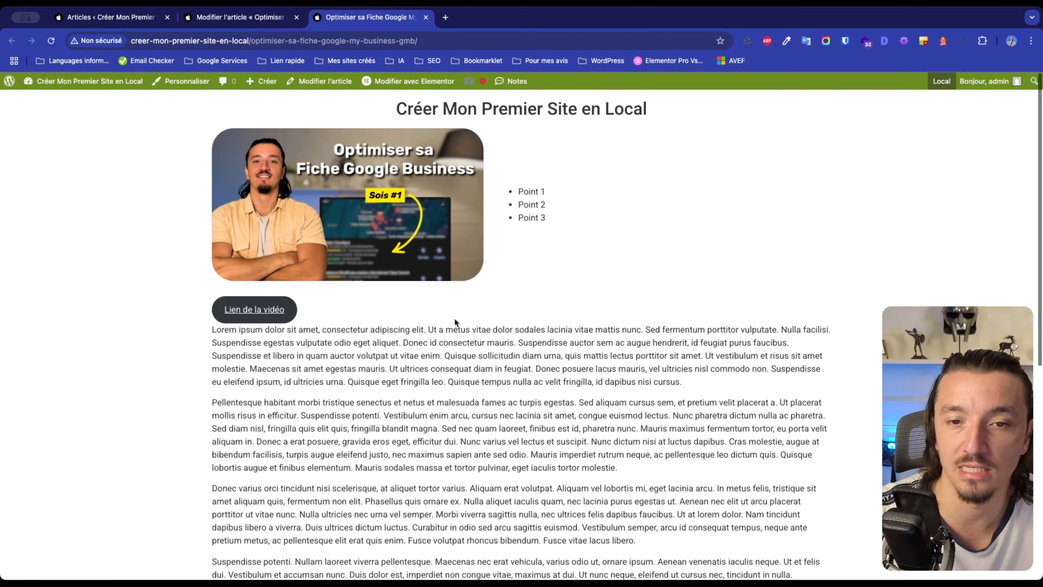
pyautogui.scroll(-4, 455, 321)
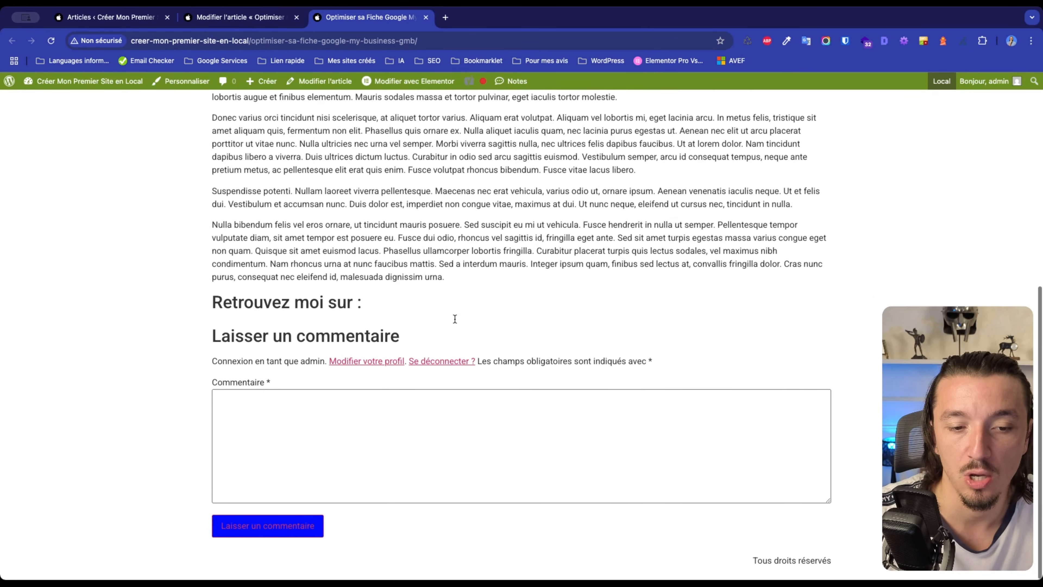
pyautogui.scroll(9, 411, 284)
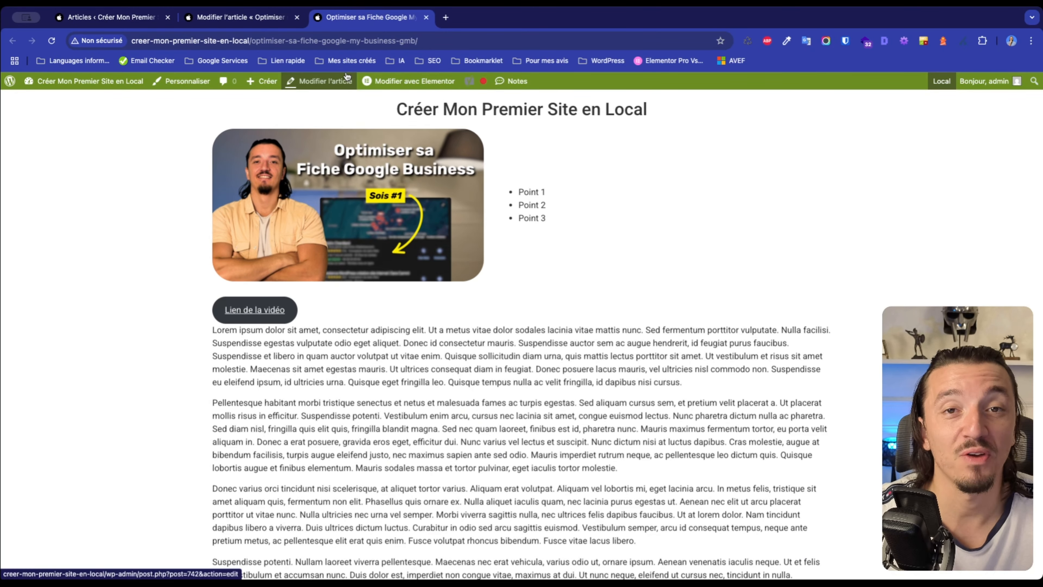
# Create a new "Article unique" template in the Elementor theme builder and dismiss the block library to start from a blank layout.
pyautogui.click(123, 17)
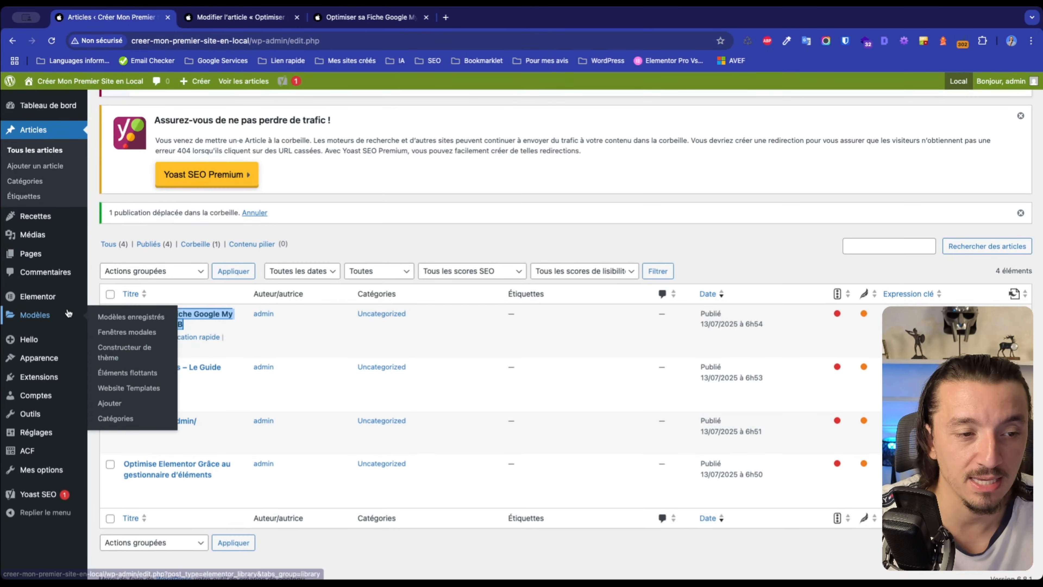
pyautogui.click(105, 354)
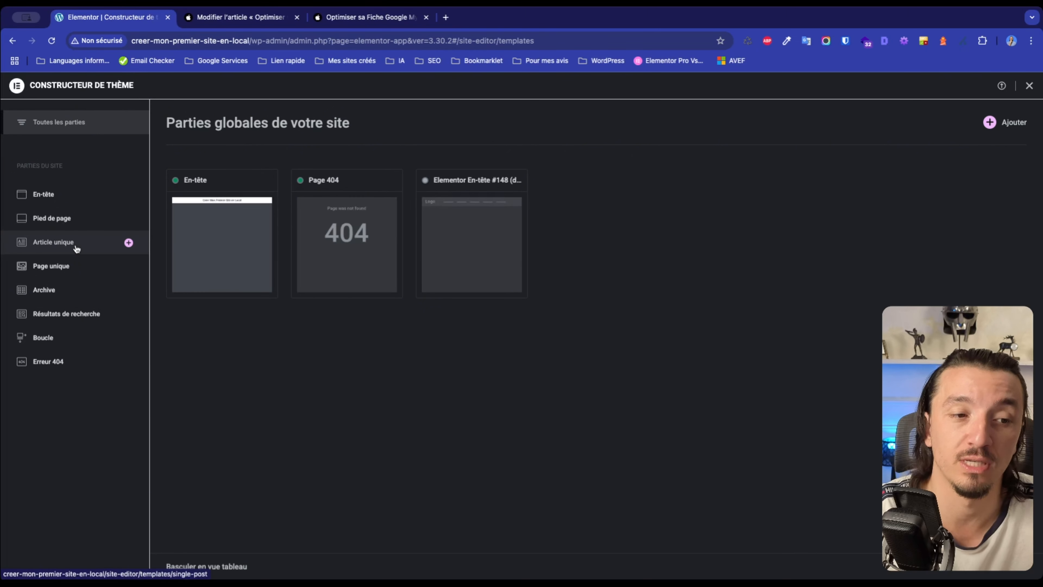
pyautogui.click(129, 242)
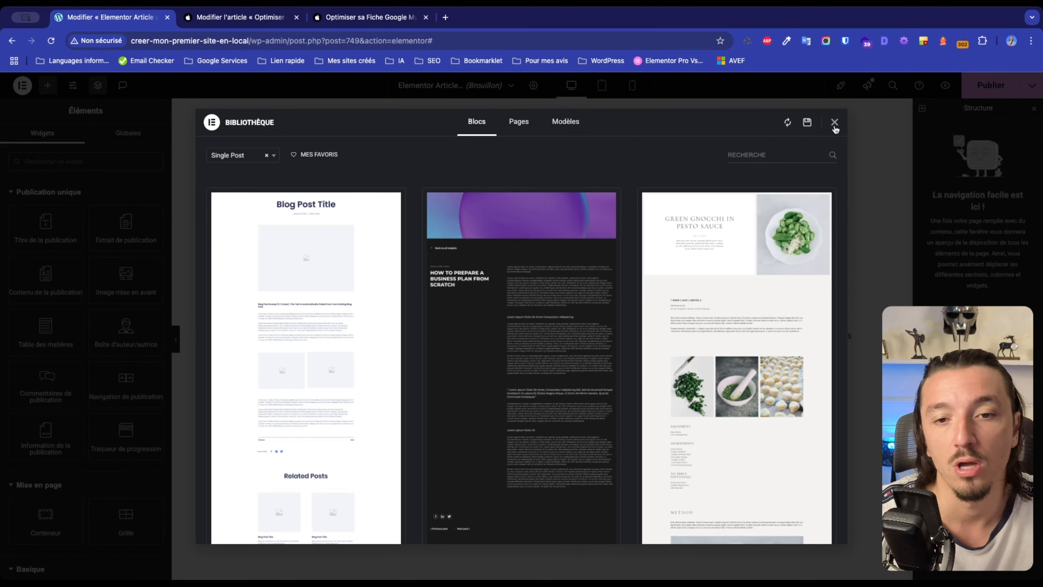
pyautogui.click(835, 123)
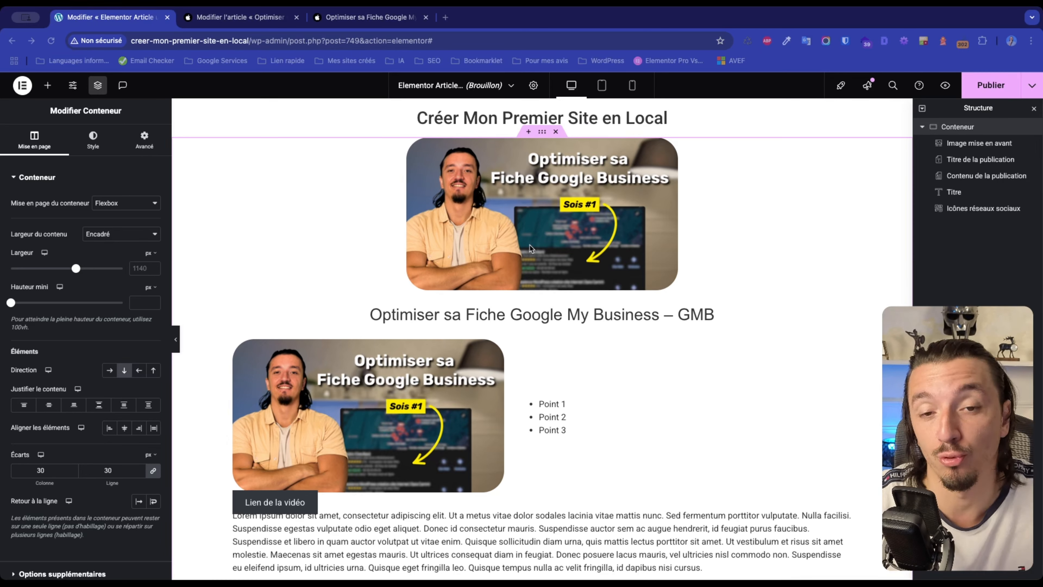
# Browse the "Publication unique" widgets available for the single-article template.
pyautogui.click(47, 85)
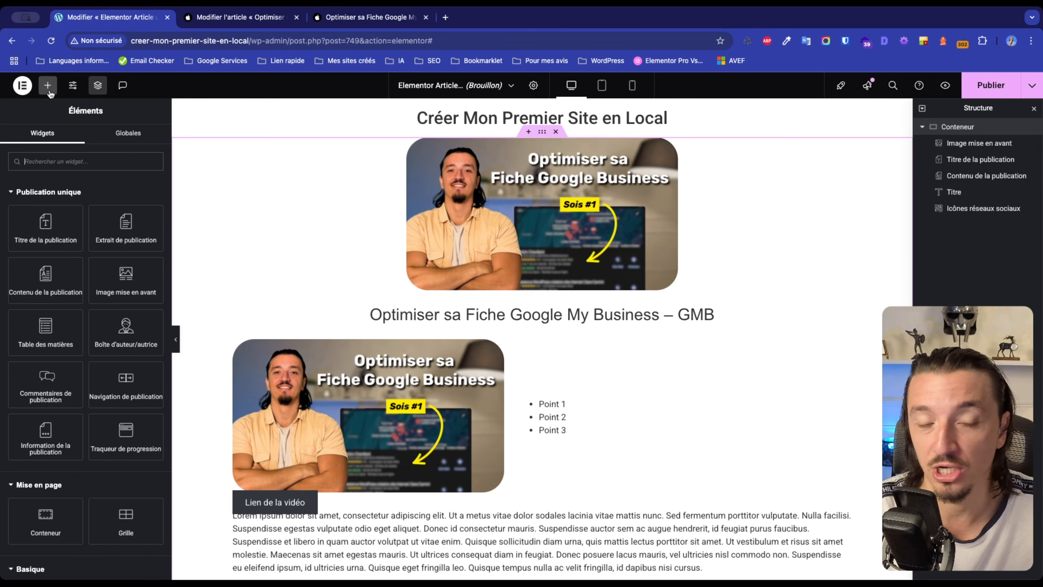
pyautogui.scroll(-2, 92, 223)
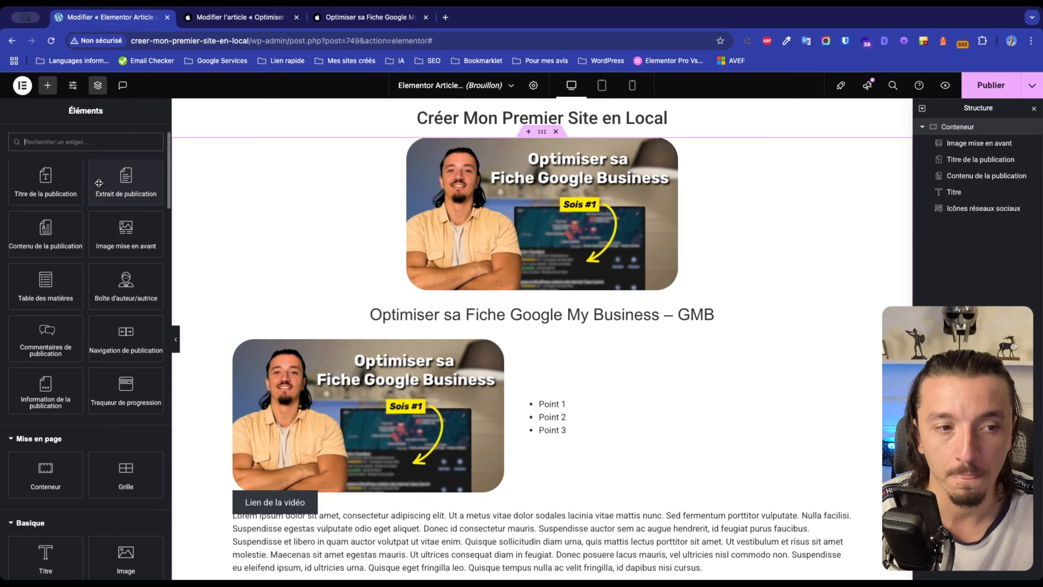
pyautogui.scroll(1, 93, 224)
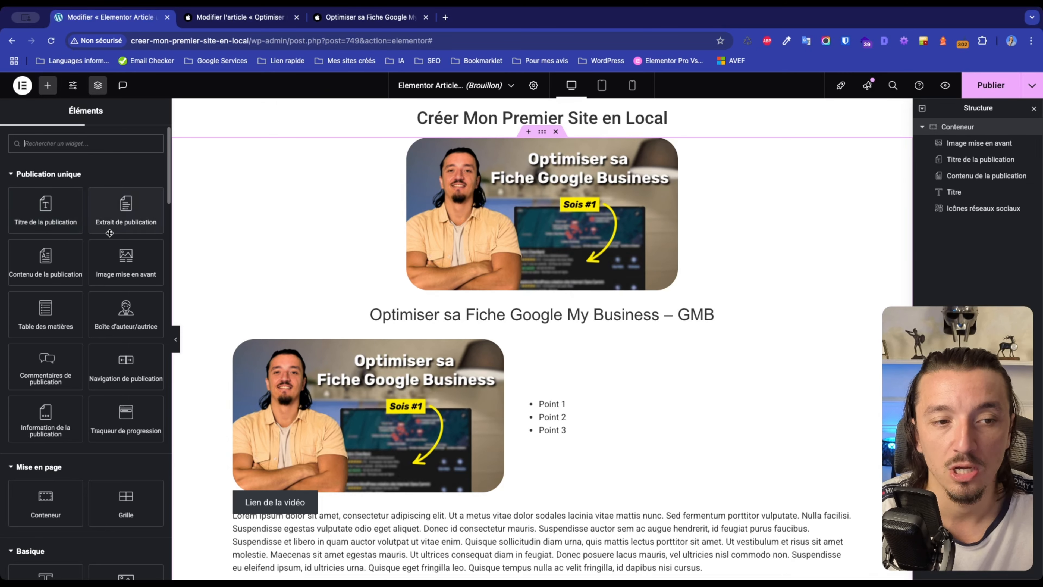
pyautogui.scroll(-2, 69, 336)
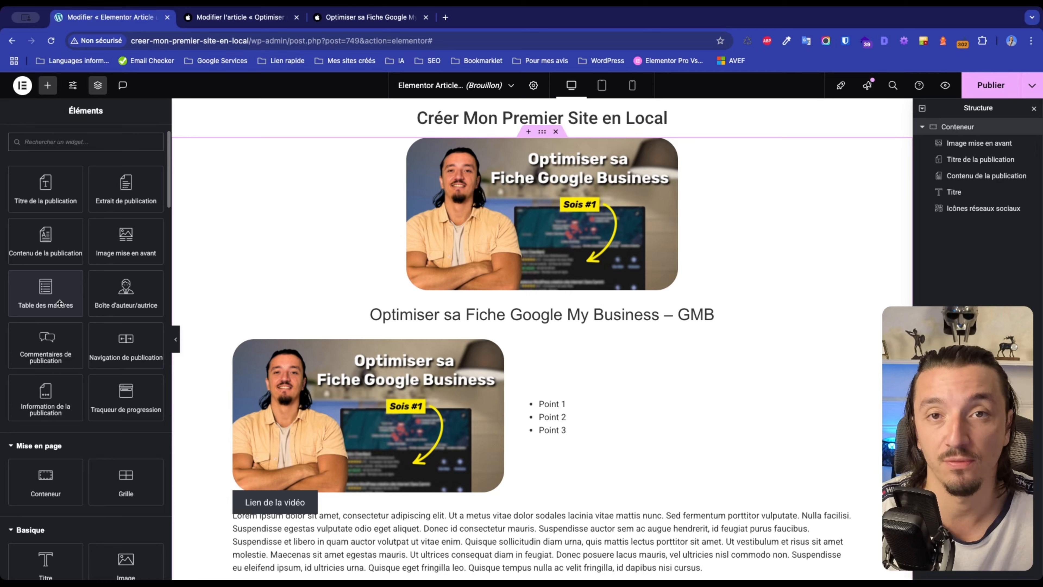
pyautogui.scroll(-1, 60, 303)
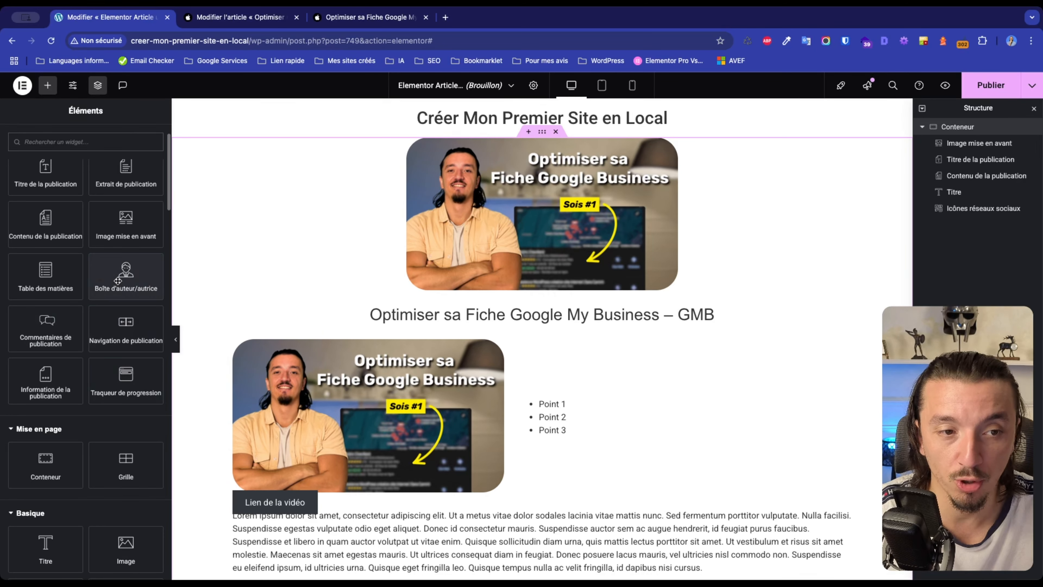
# Inspect the style settings of the template's "Image mise en avant" and "Titre de la publication" widgets.
pyautogui.click(961, 144)
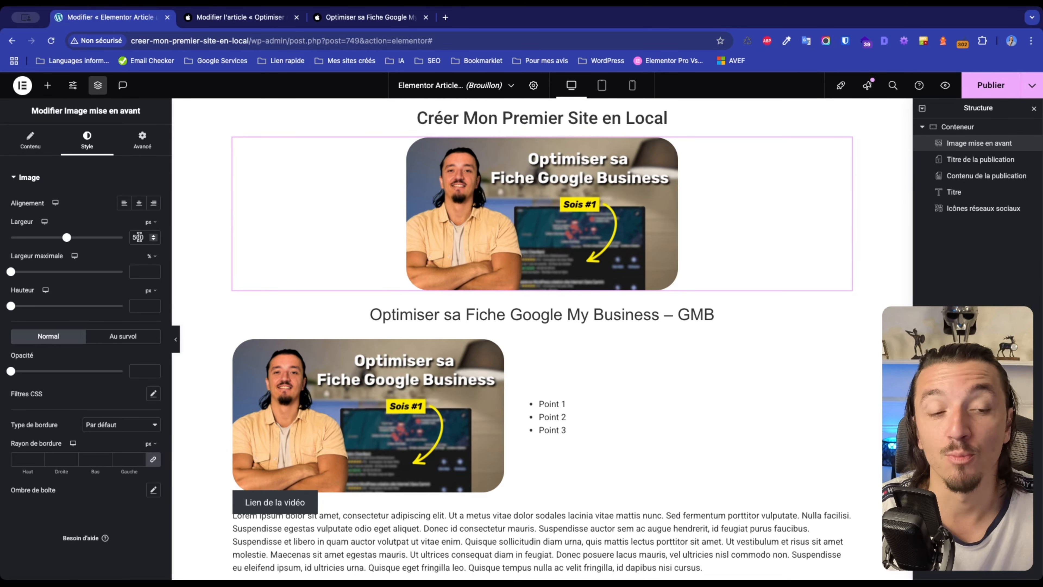
pyautogui.click(968, 160)
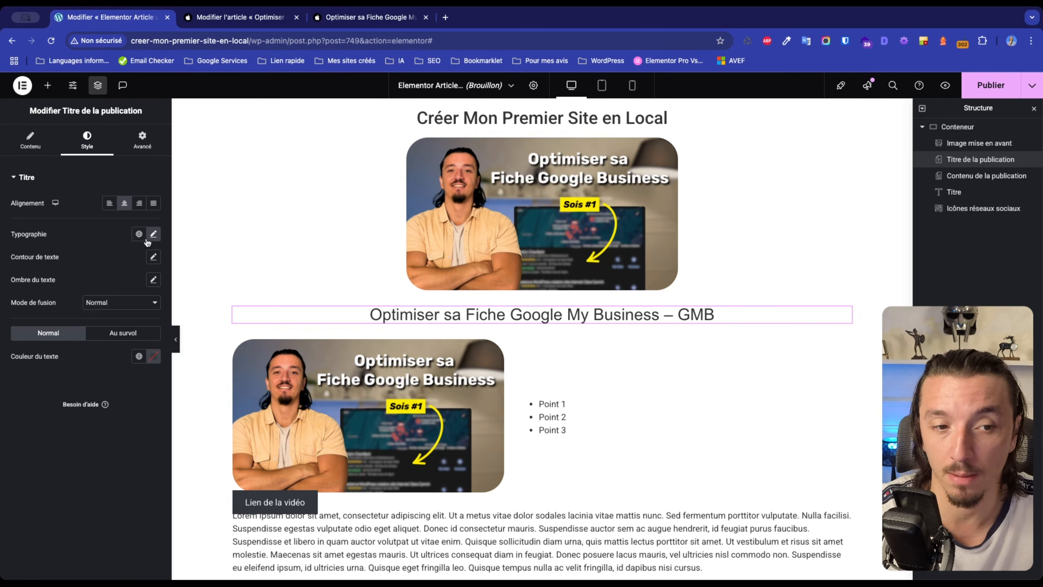
pyautogui.scroll(-3, 534, 369)
# Select the "Contenu de la publication" widget and examine the article content it displays, down to the "Retrouvez moi sur :" section.
pyautogui.click(957, 177)
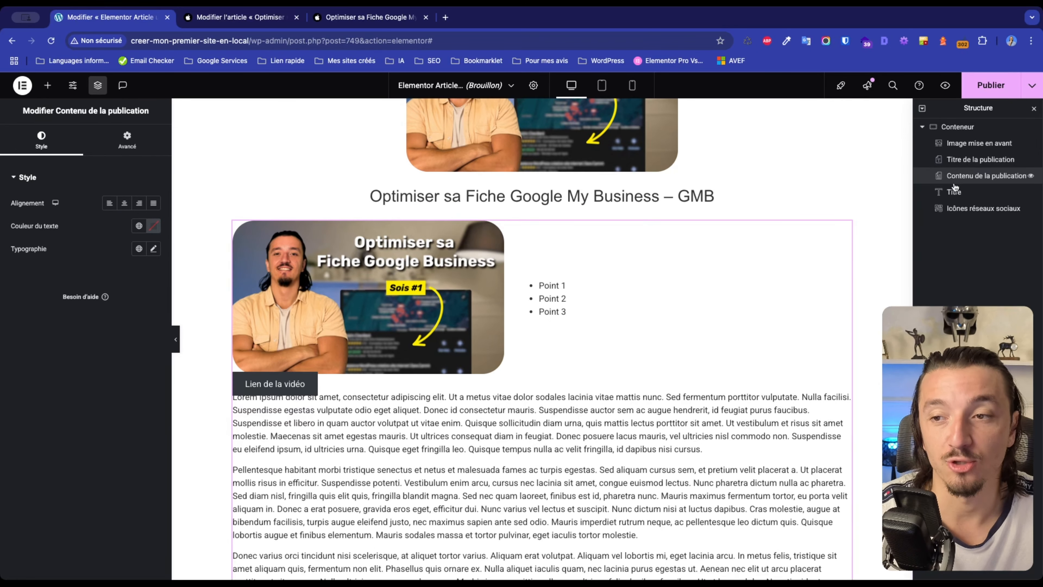
pyautogui.scroll(-1, 518, 434)
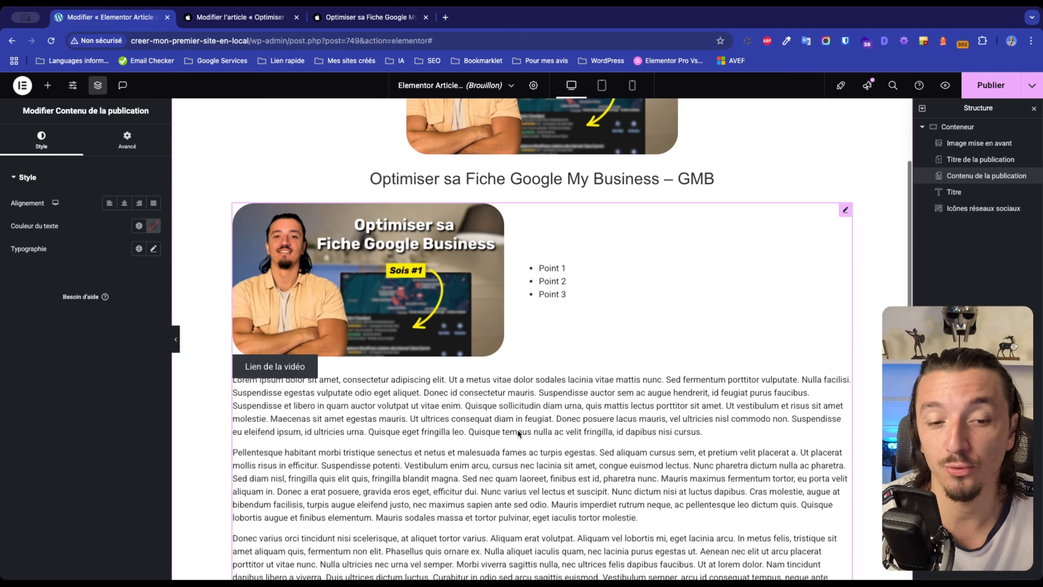
pyautogui.scroll(-1, 429, 481)
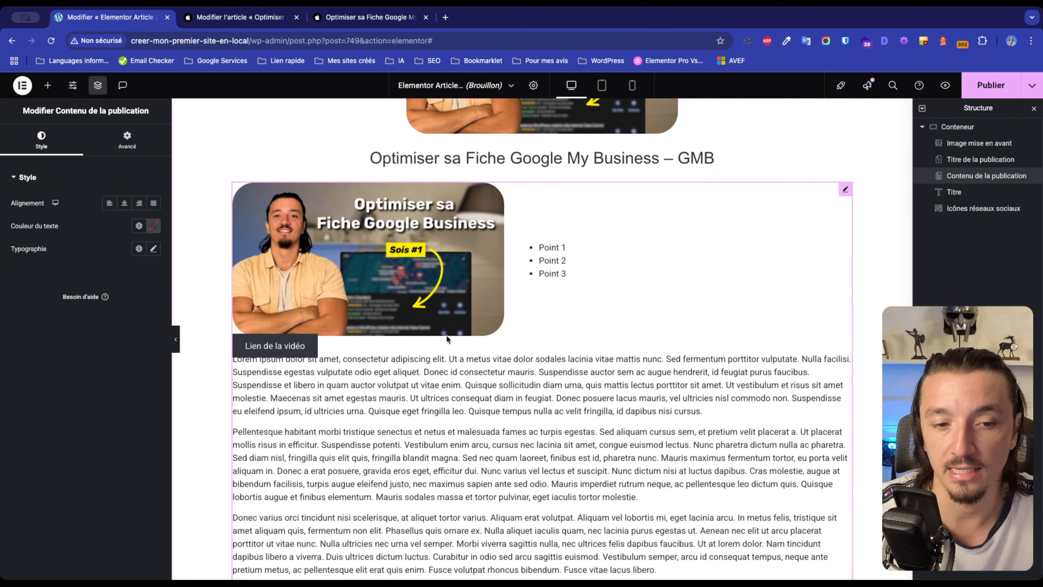
pyautogui.scroll(-5, 398, 442)
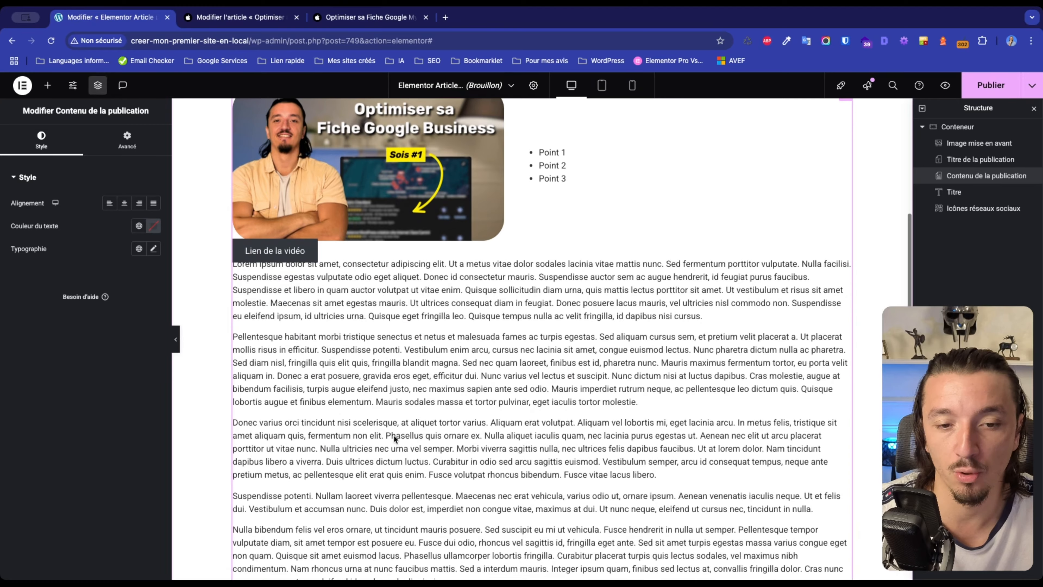
pyautogui.scroll(-5, 457, 407)
pyautogui.scroll(6, 364, 318)
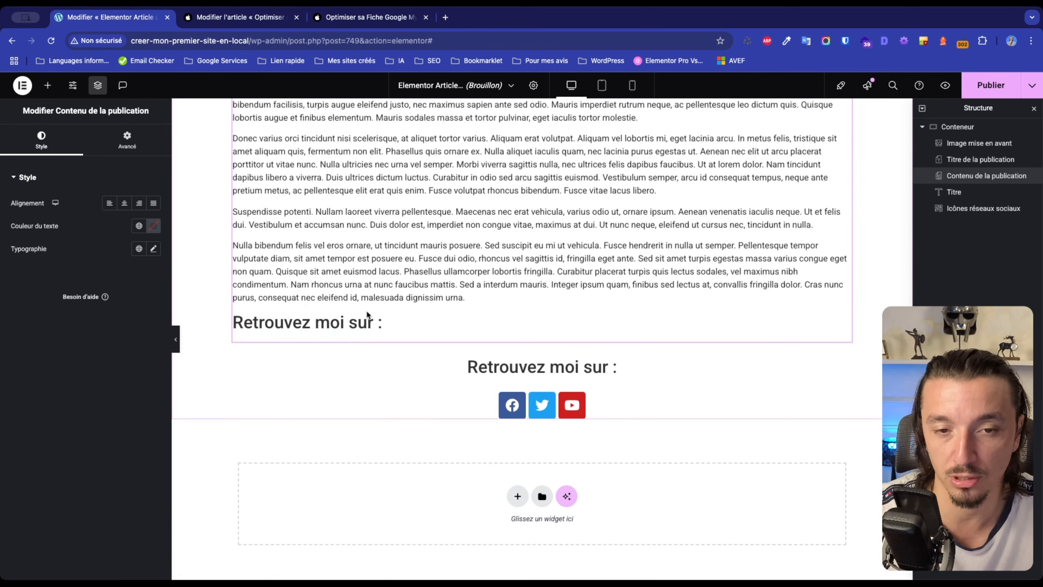
pyautogui.scroll(2, 367, 314)
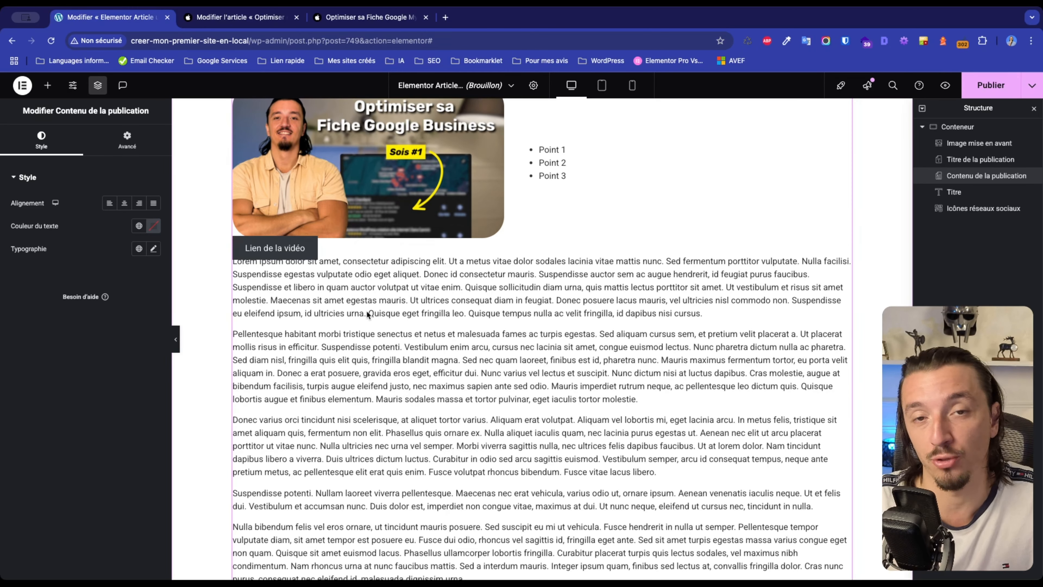
pyautogui.scroll(-7, 367, 314)
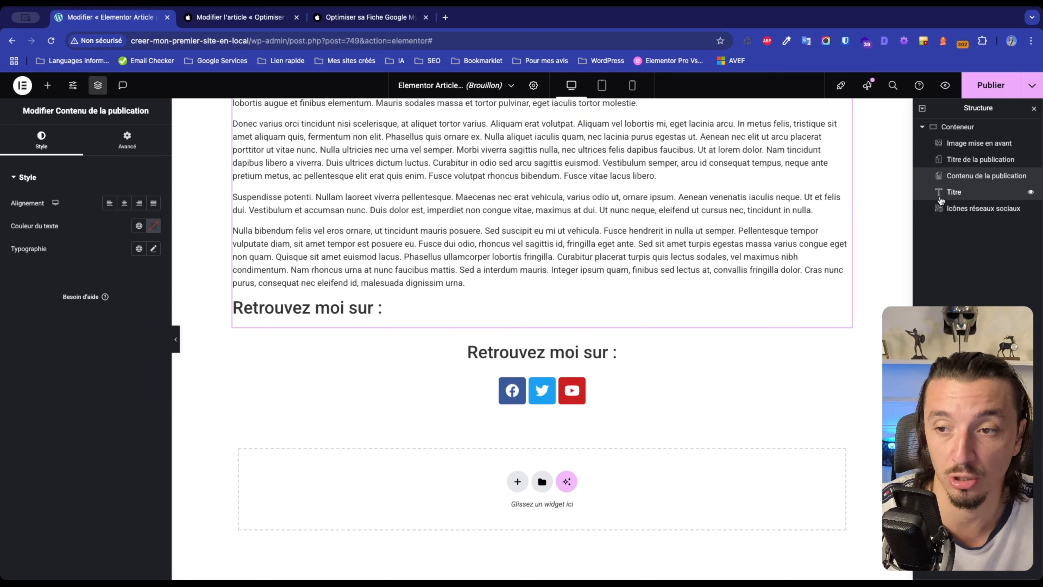
# Inspect the settings of the template's "Titre" and "Icônes réseaux sociaux" widgets.
pyautogui.click(949, 192)
pyautogui.click(953, 209)
pyautogui.scroll(10, 548, 195)
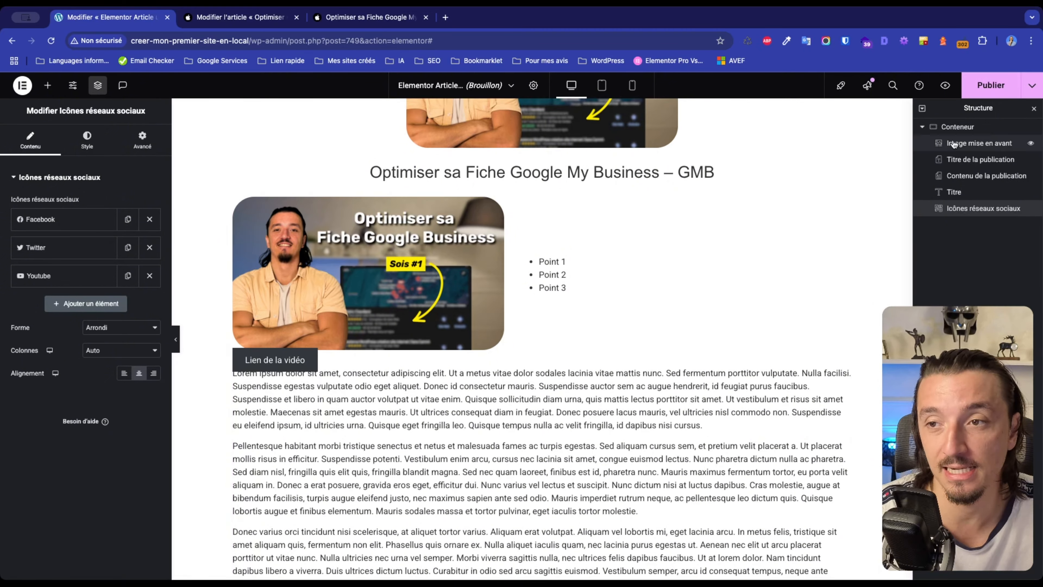
# Publish the template with a display condition set to include "Articles" with the scope "Tout".
pyautogui.click(978, 78)
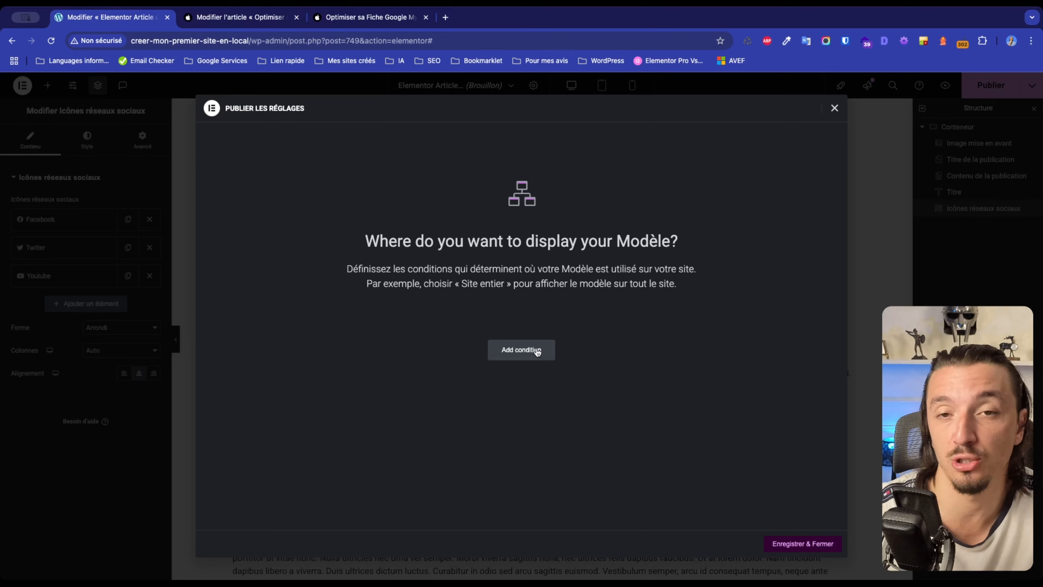
pyautogui.click(536, 351)
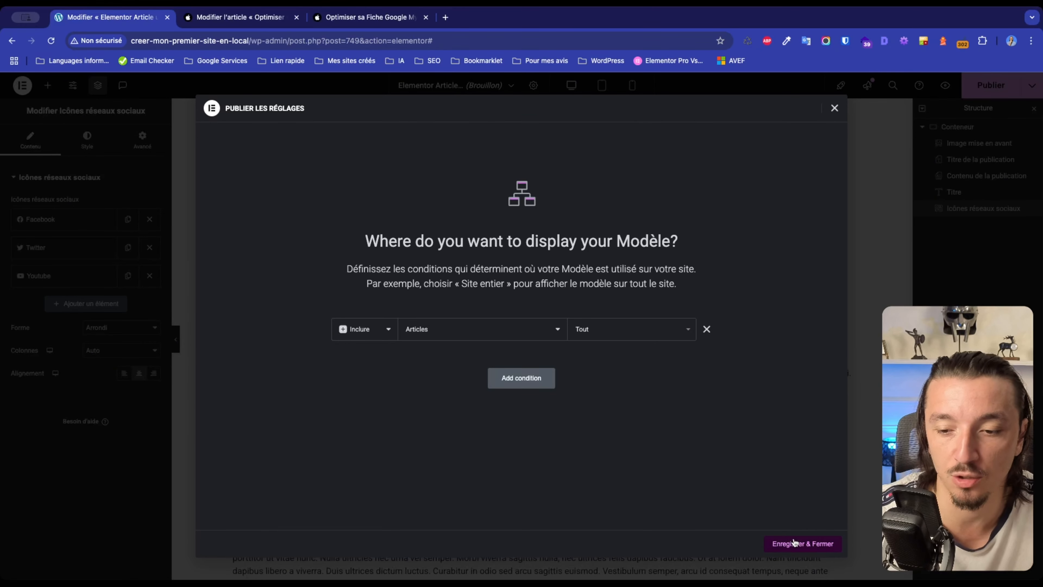
pyautogui.click(794, 539)
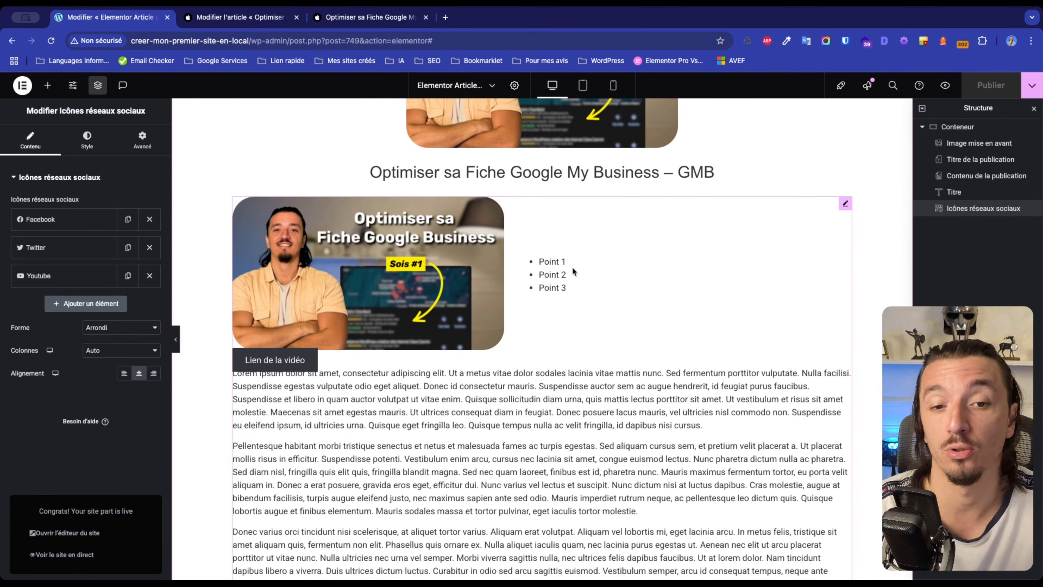
# Load the "Optimiser sa Fiche Google My Business" article's address in a new browser tab and review its layout down to the social icons.
pyautogui.click(375, 17)
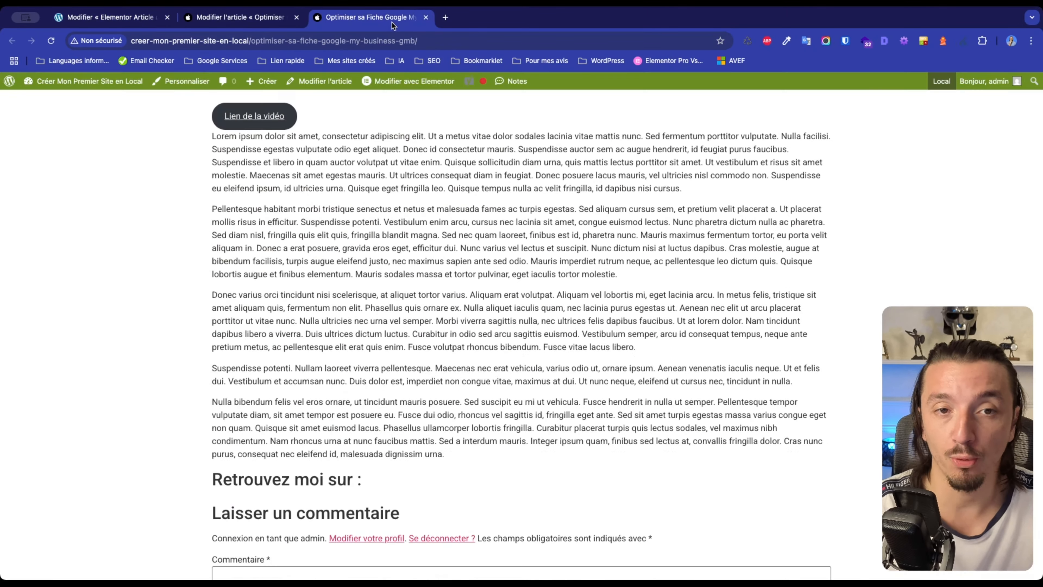
pyautogui.click(375, 41)
pyautogui.hotkey('ctrl', 'c')
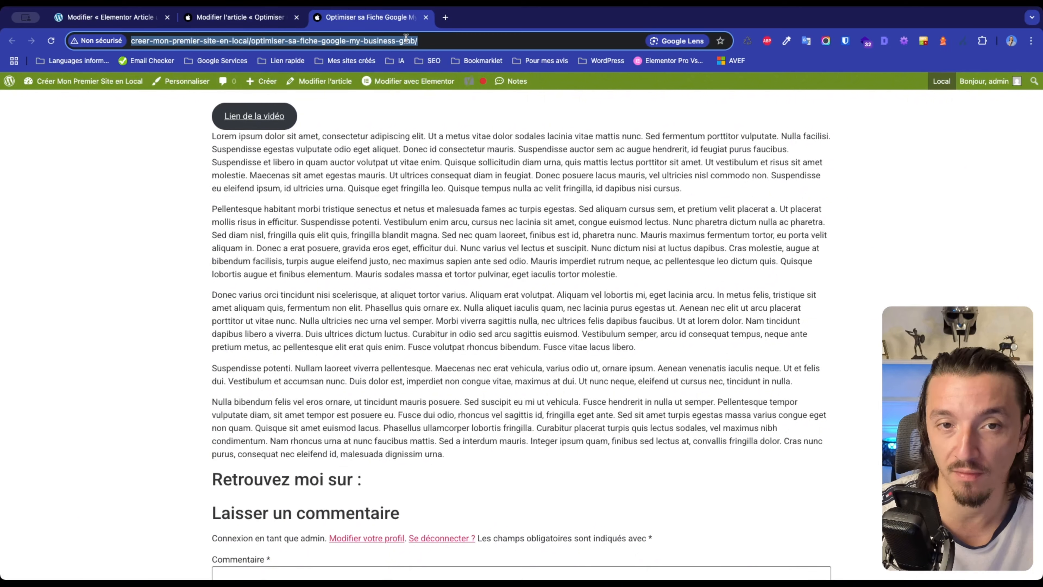
pyautogui.click(445, 18)
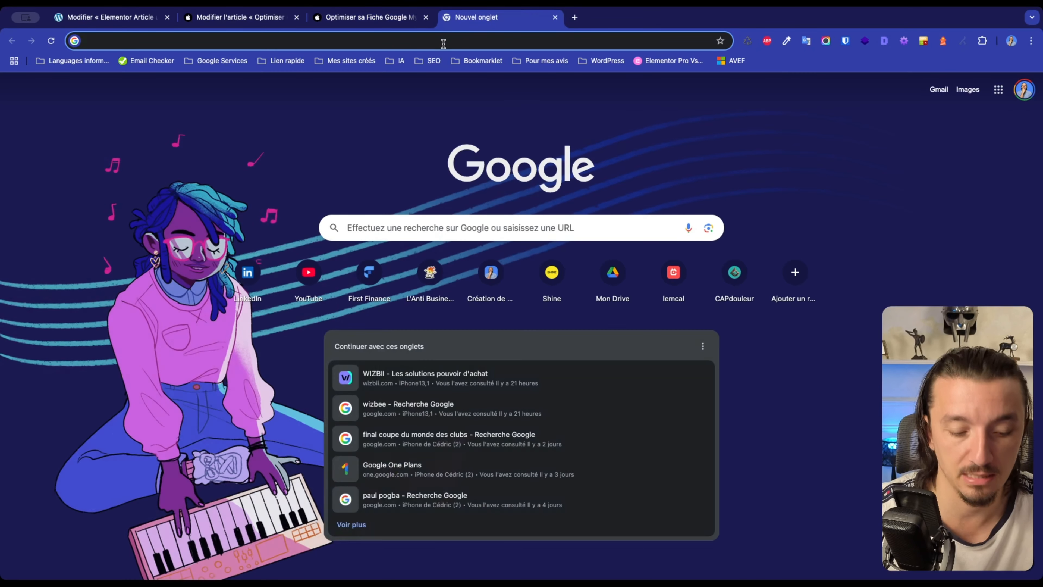
pyautogui.hotkey('ctrl', 'v')
pyautogui.press('Return')
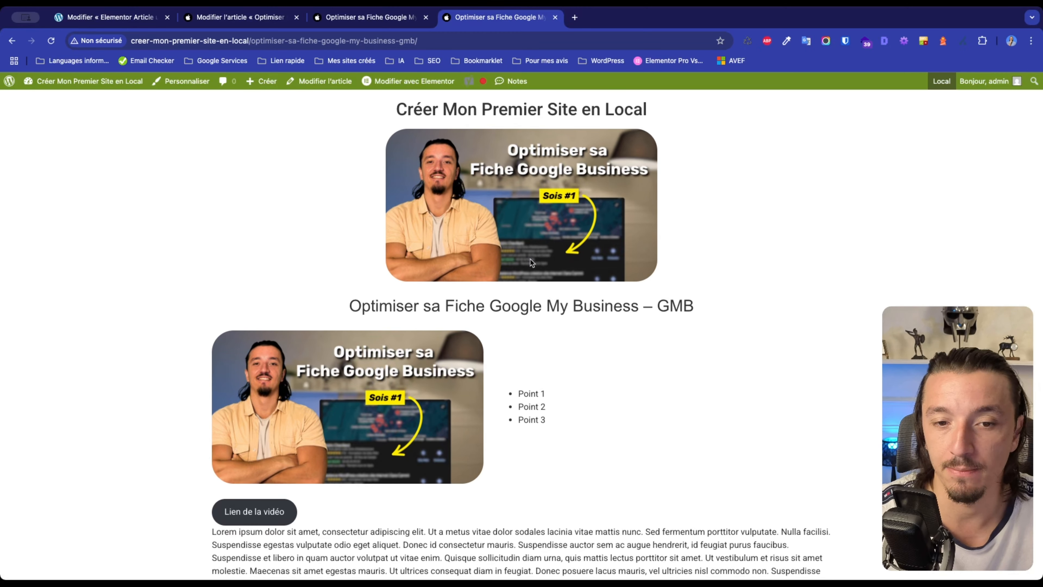
pyautogui.scroll(-10, 524, 307)
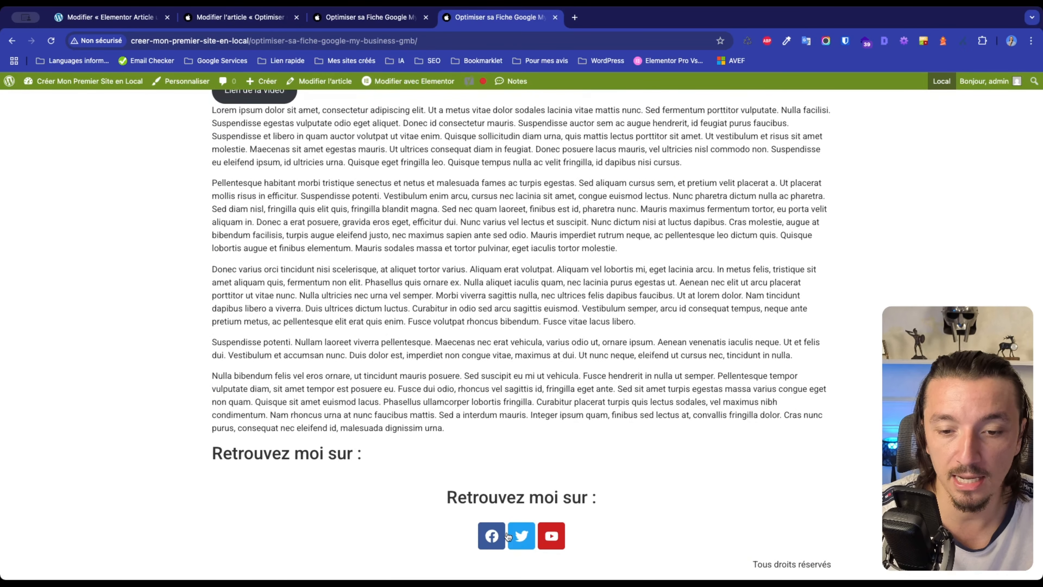
pyautogui.scroll(4, 457, 450)
# Examine the earlier rendering of the article without the template, from its top image down to the comment form.
pyautogui.click(377, 22)
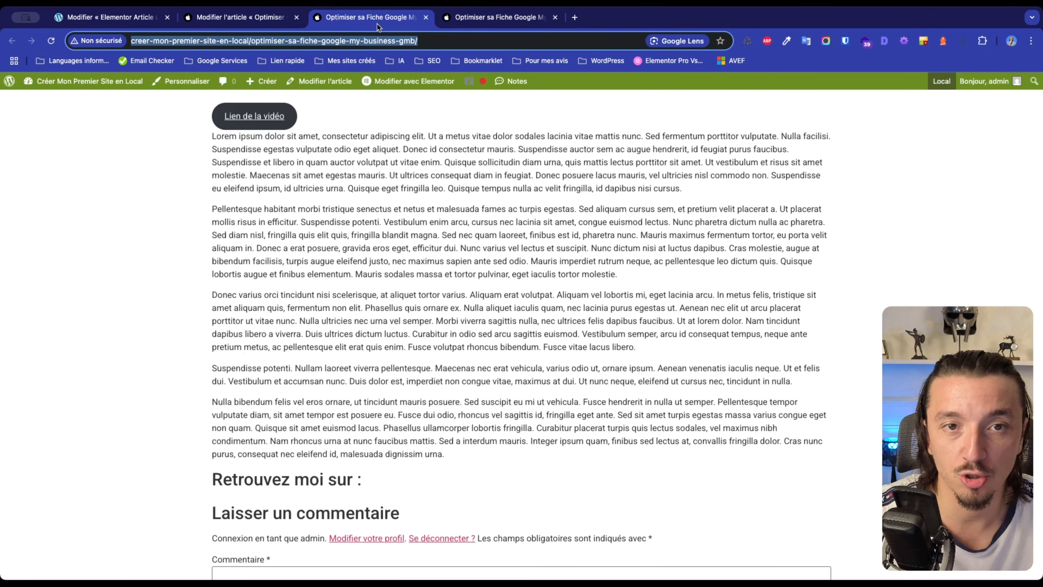
pyautogui.scroll(5, 443, 281)
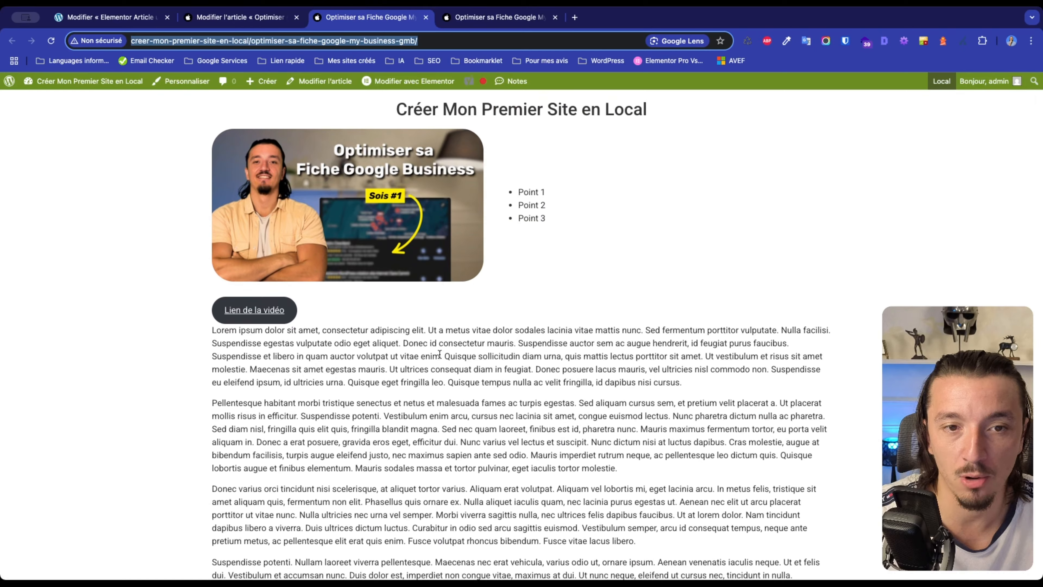
pyautogui.scroll(-9, 447, 313)
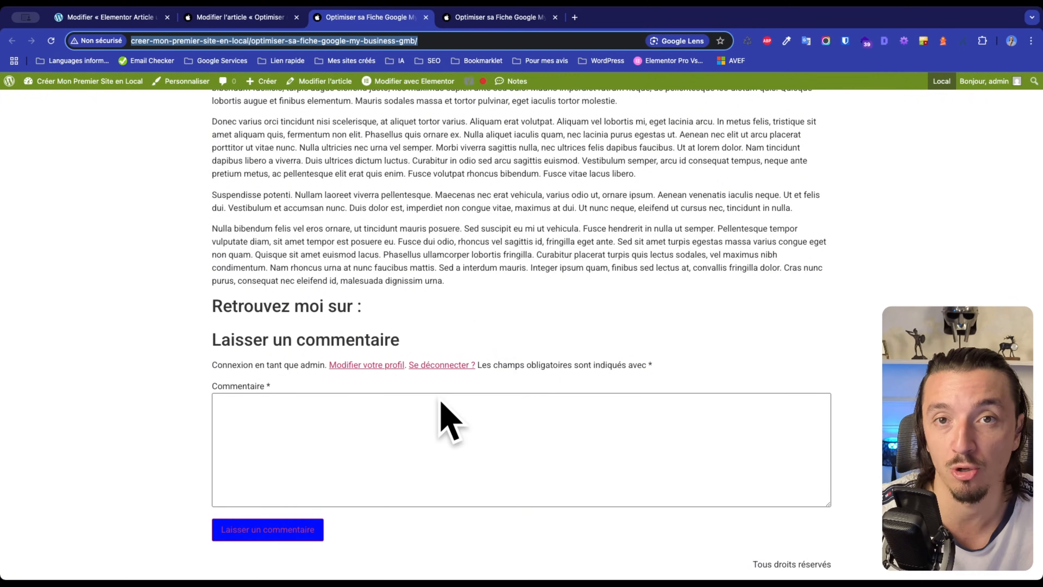
pyautogui.scroll(2, 458, 267)
pyautogui.scroll(5, 457, 261)
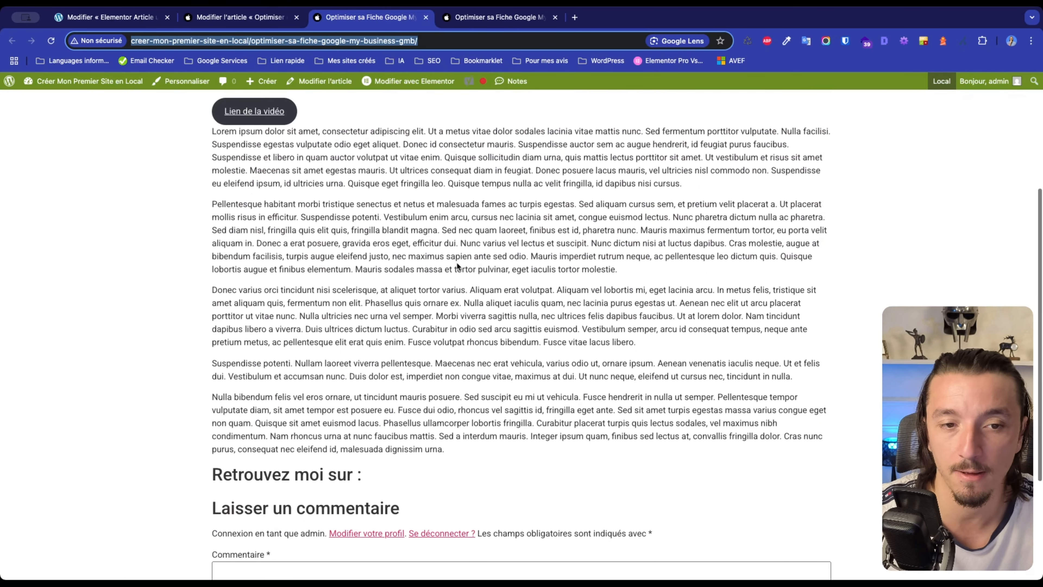
pyautogui.scroll(4, 385, 325)
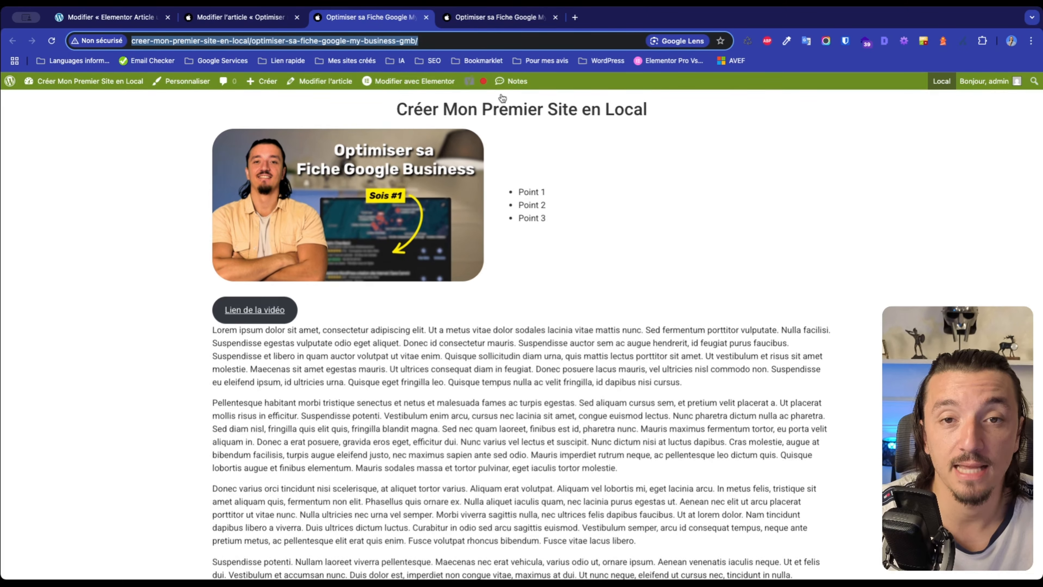
# Examine the templated version of the article, comparing its featured image, title, block content and closing social icons.
pyautogui.click(481, 20)
pyautogui.scroll(3, 482, 329)
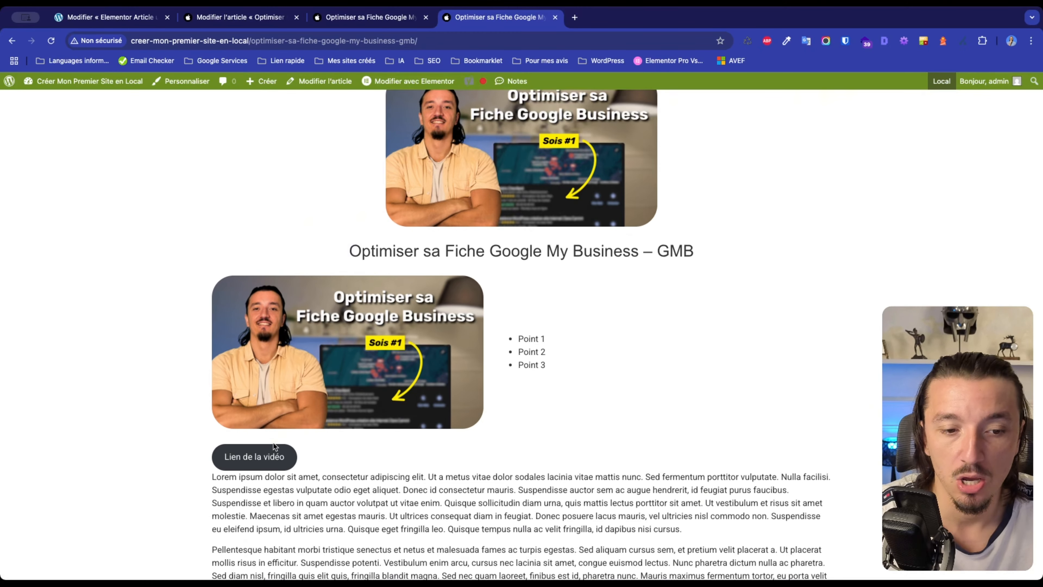
pyautogui.scroll(-5, 274, 447)
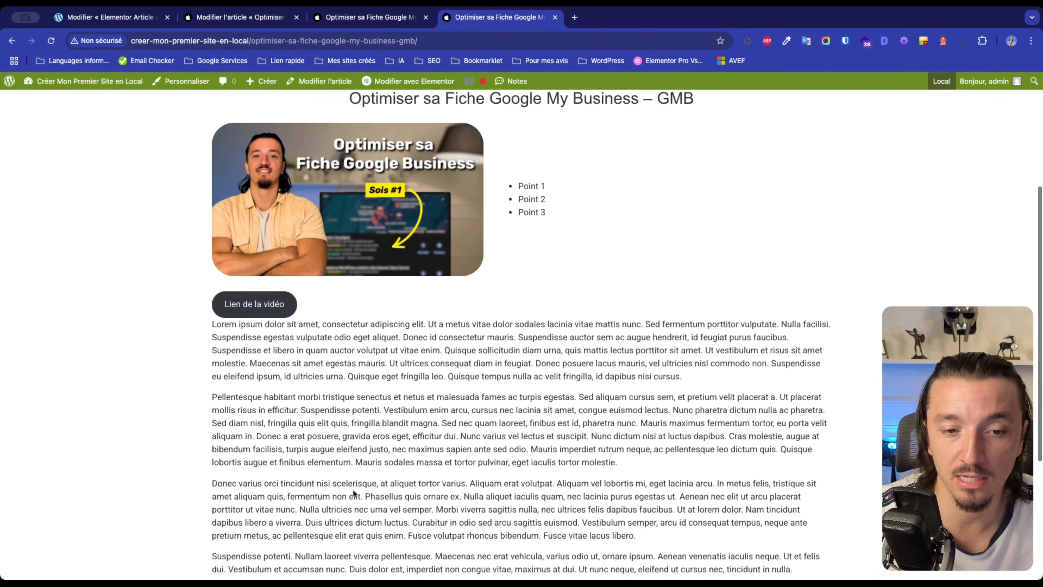
pyautogui.scroll(-1, 468, 434)
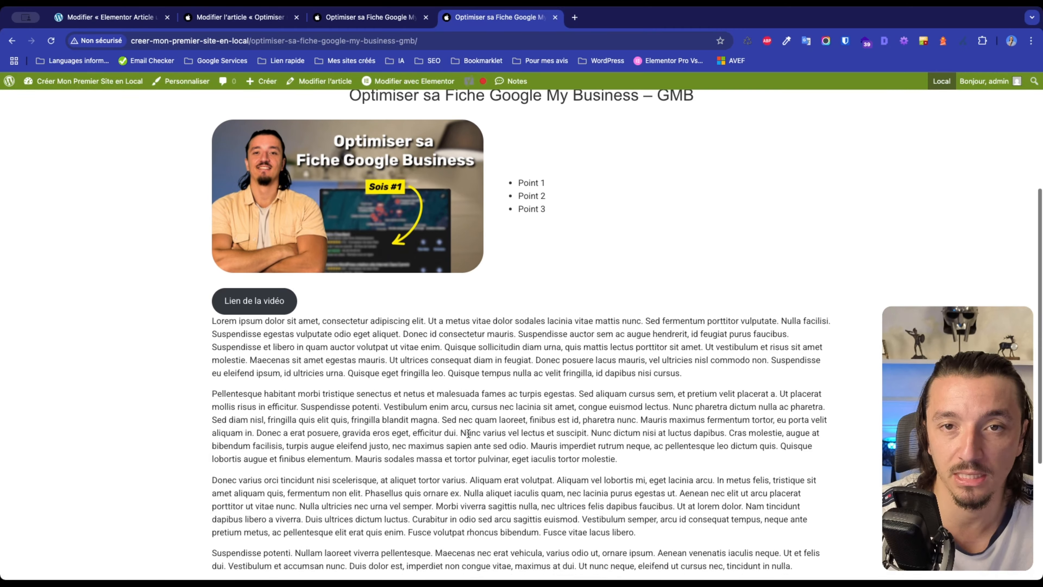
pyautogui.scroll(-7, 468, 434)
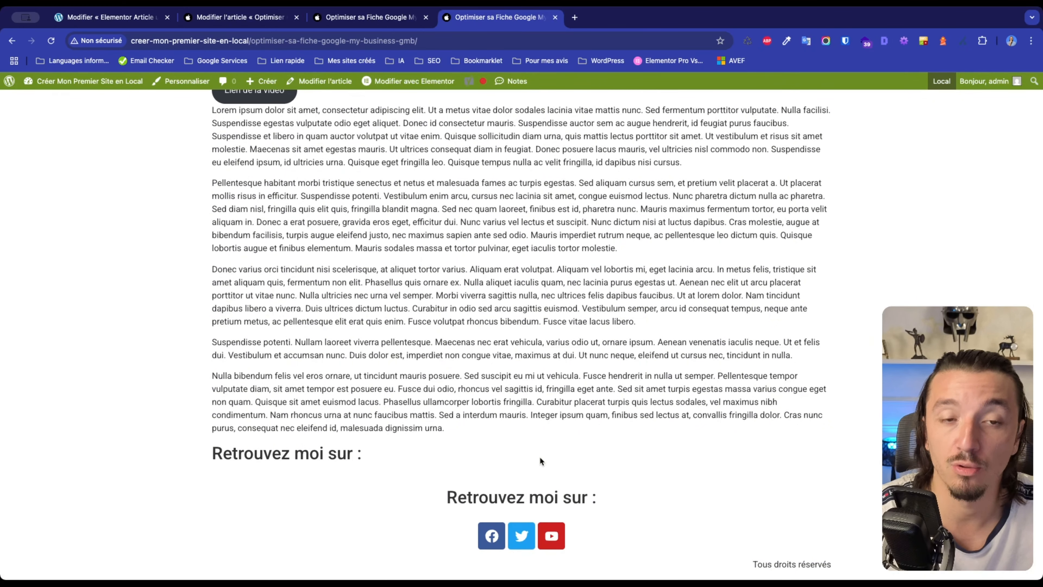
pyautogui.scroll(10, 539, 457)
pyautogui.scroll(-1, 540, 456)
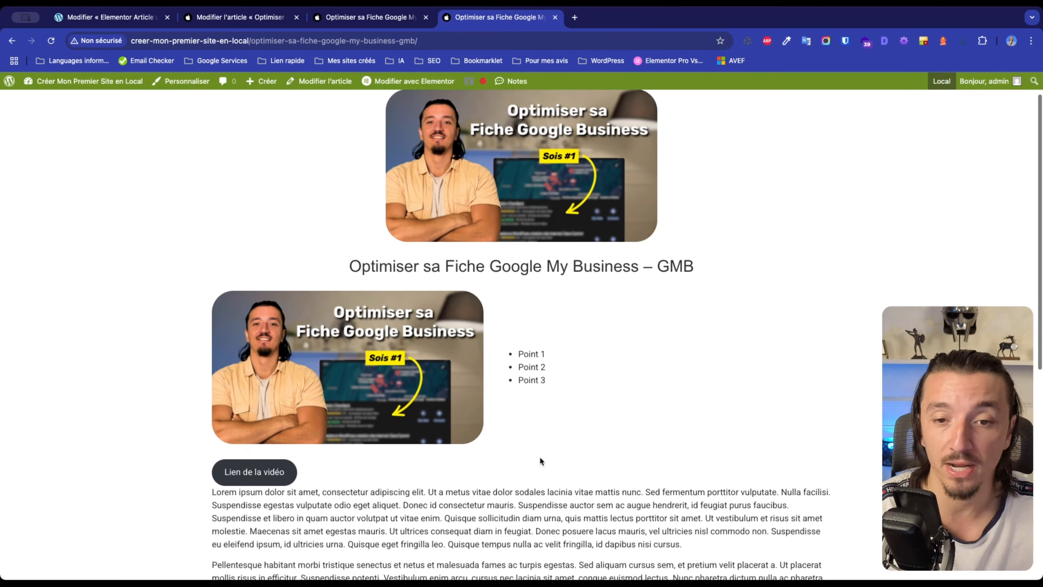
pyautogui.scroll(1, 539, 457)
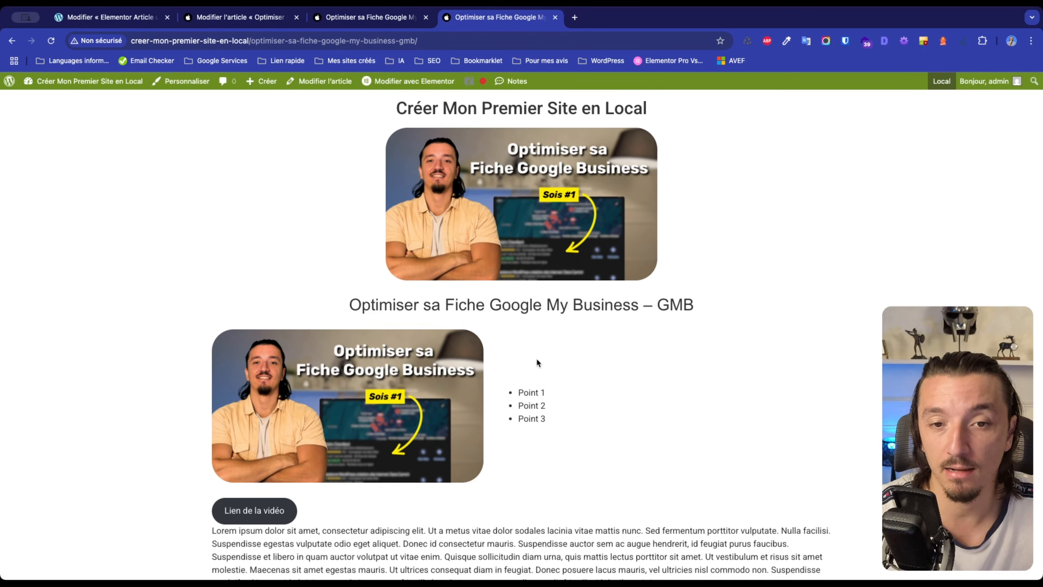
pyautogui.scroll(-11, 537, 361)
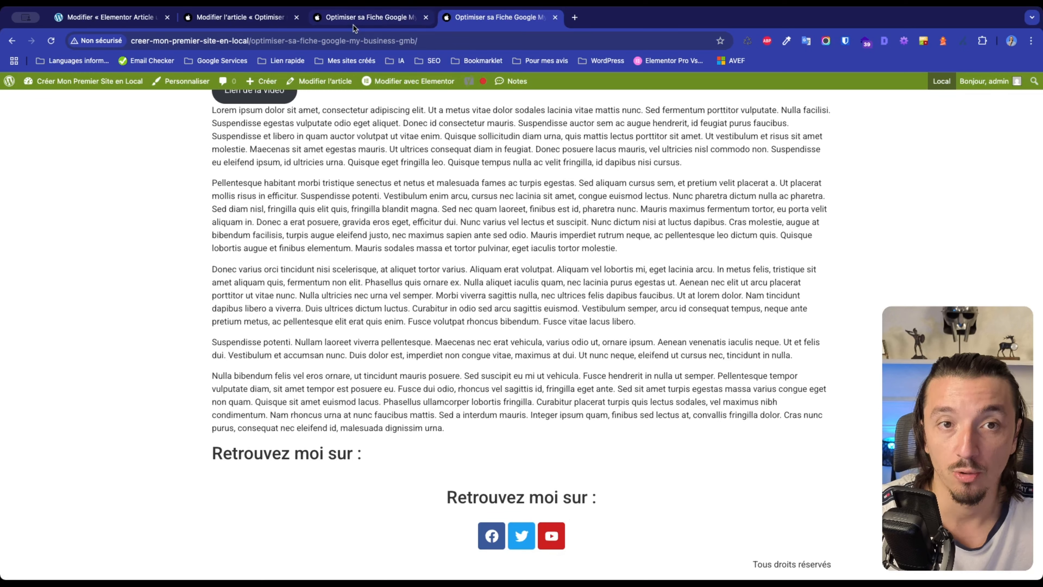
# Delete the image block beside the Point 1–3 list in the article's block editor.
pyautogui.click(259, 20)
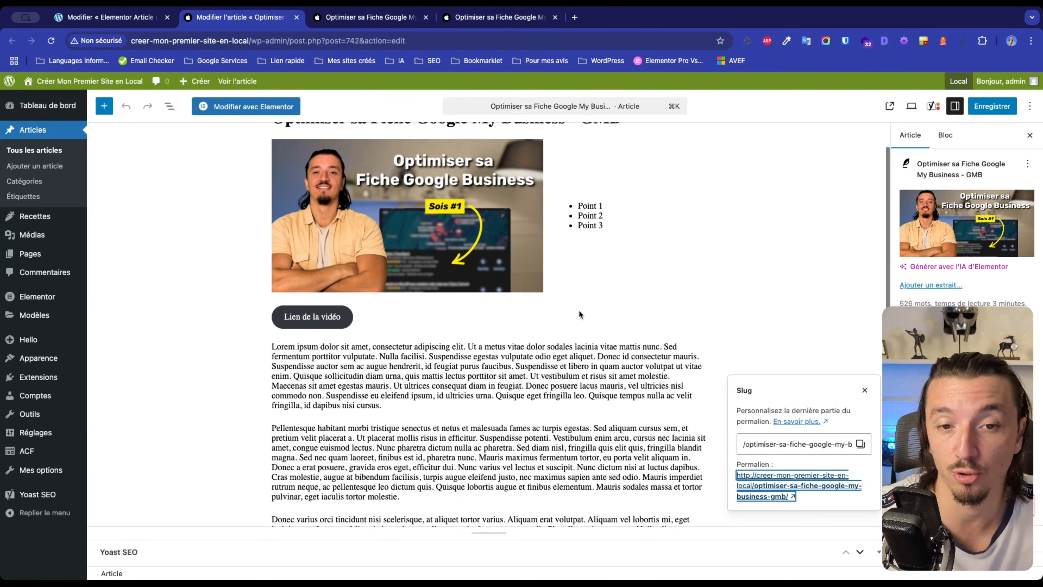
pyautogui.click(493, 275)
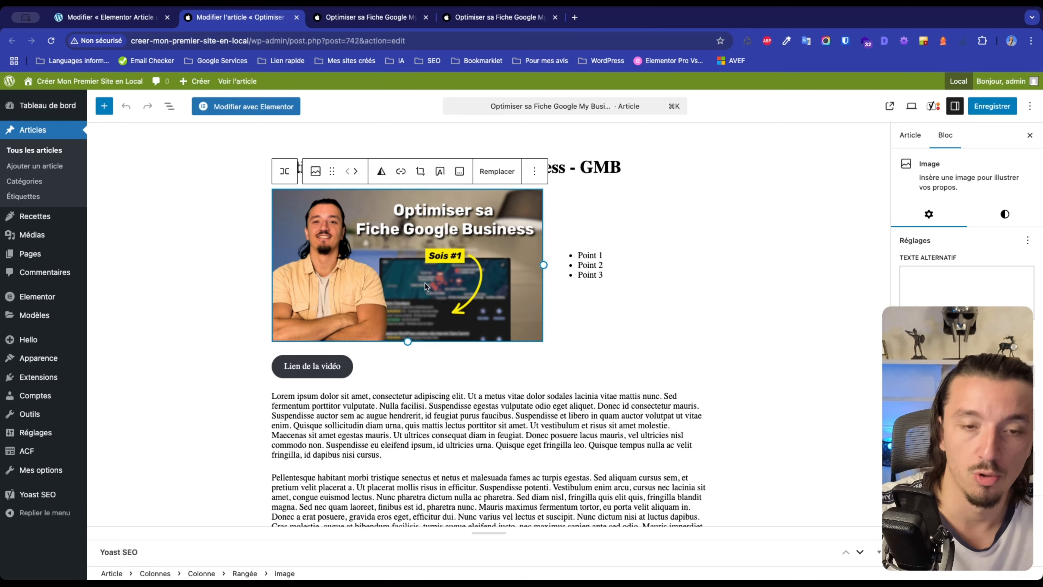
pyautogui.press('BackSpace')
# Remove the "Retrouvez moi sur :" heading and the social icons below it from the article, and save the changes.
pyautogui.scroll(-5, 426, 284)
pyautogui.scroll(-2, 425, 283)
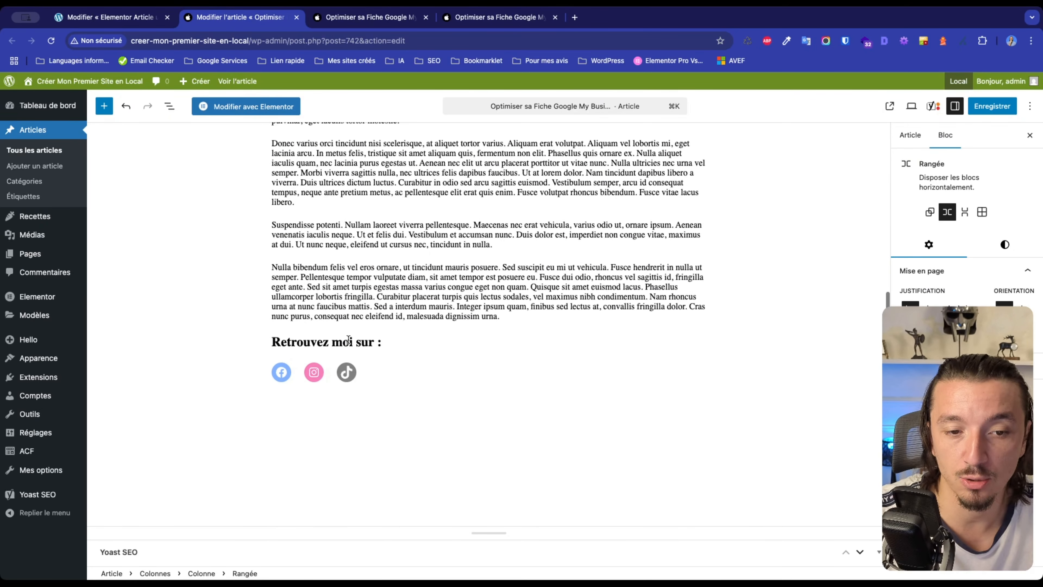
pyautogui.click(343, 341)
pyautogui.click(521, 316)
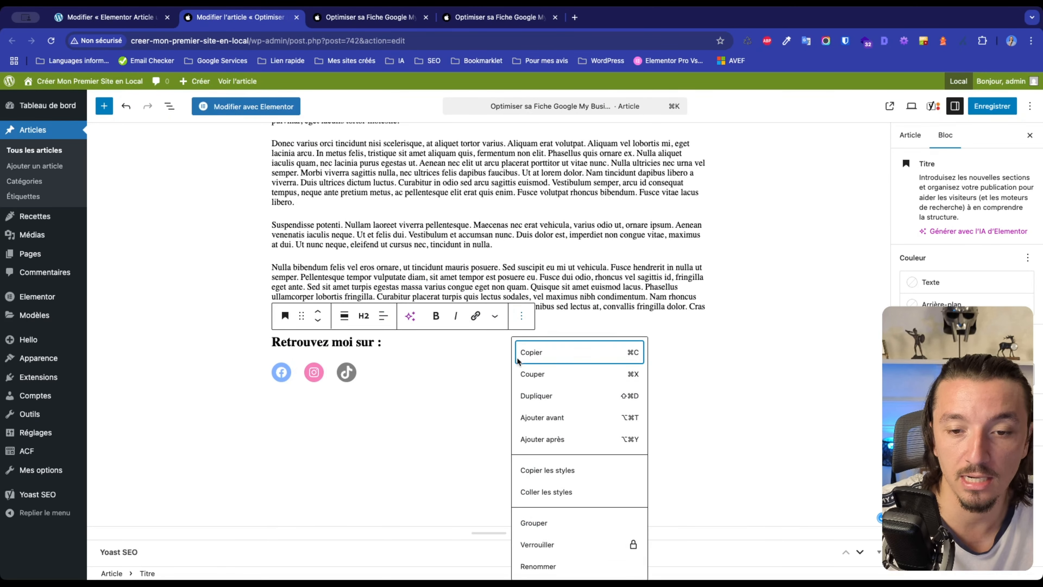
pyautogui.scroll(-1, 530, 534)
pyautogui.click(534, 562)
pyautogui.click(982, 106)
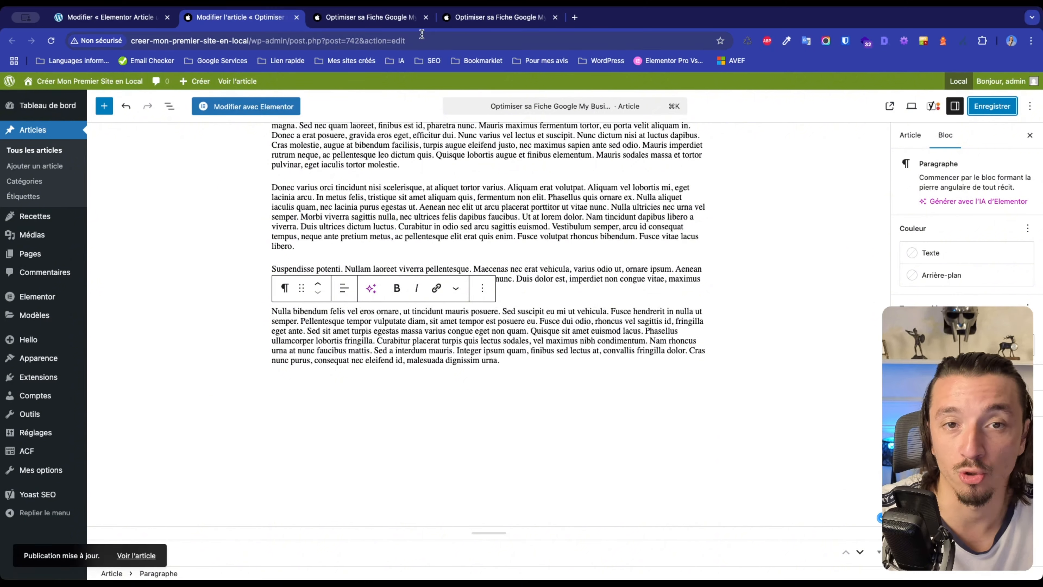
# Reload the templated "Optimiser sa Fiche Google My Business" article and check its updated content.
pyautogui.click(458, 19)
pyautogui.press('super+r')
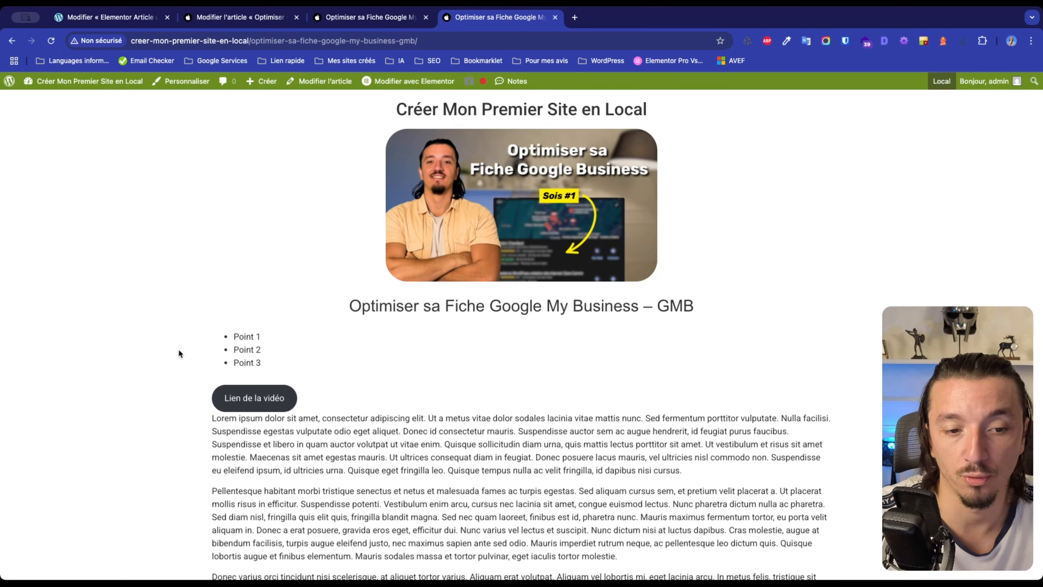
pyautogui.scroll(-7, 179, 354)
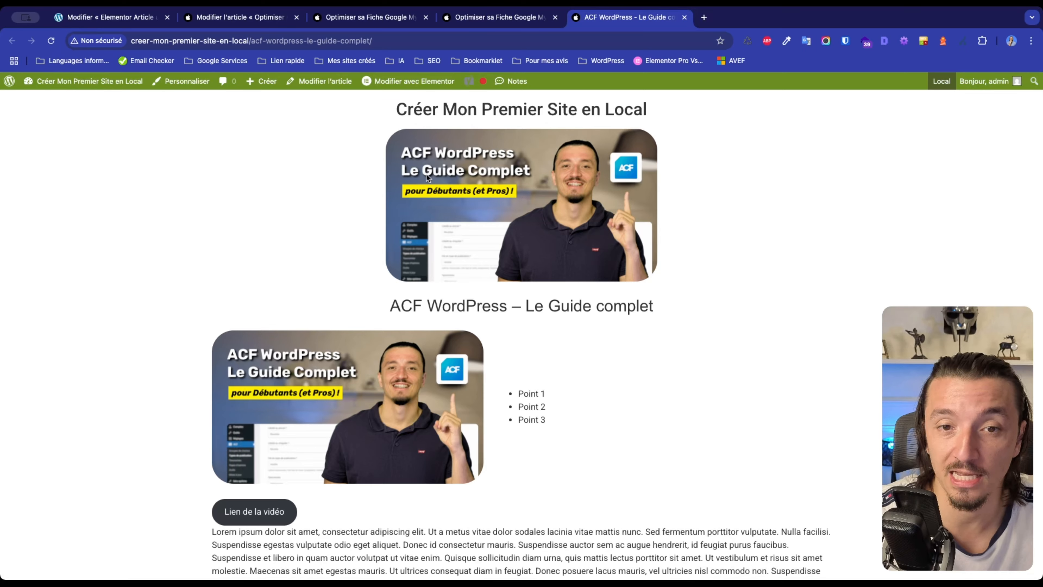
# Examine how the template displays the "ACF WordPress – Le Guide complet" article, from its featured image to the social icons.
pyautogui.scroll(-5, 505, 271)
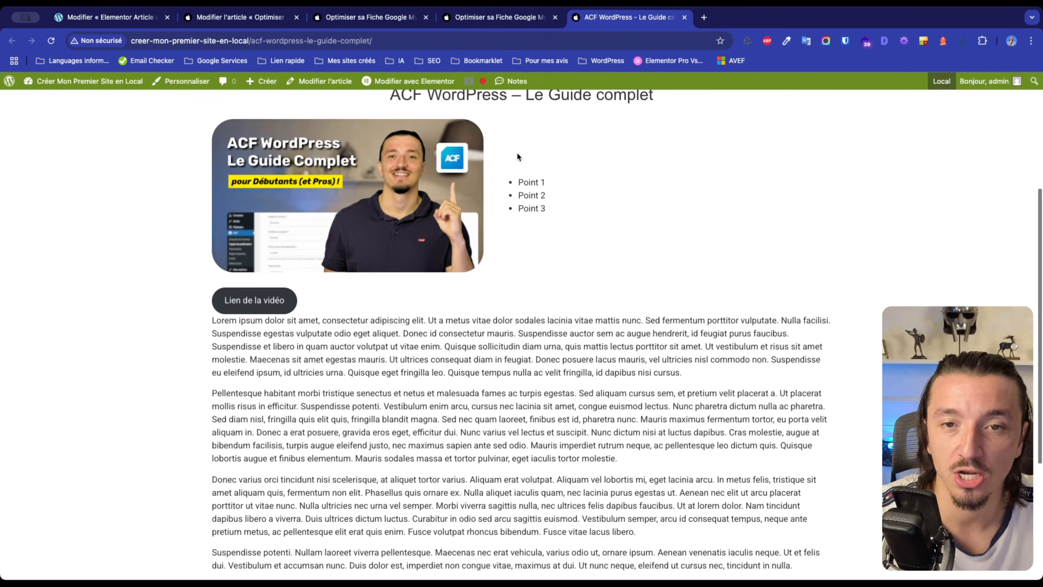
pyautogui.scroll(-5, 471, 108)
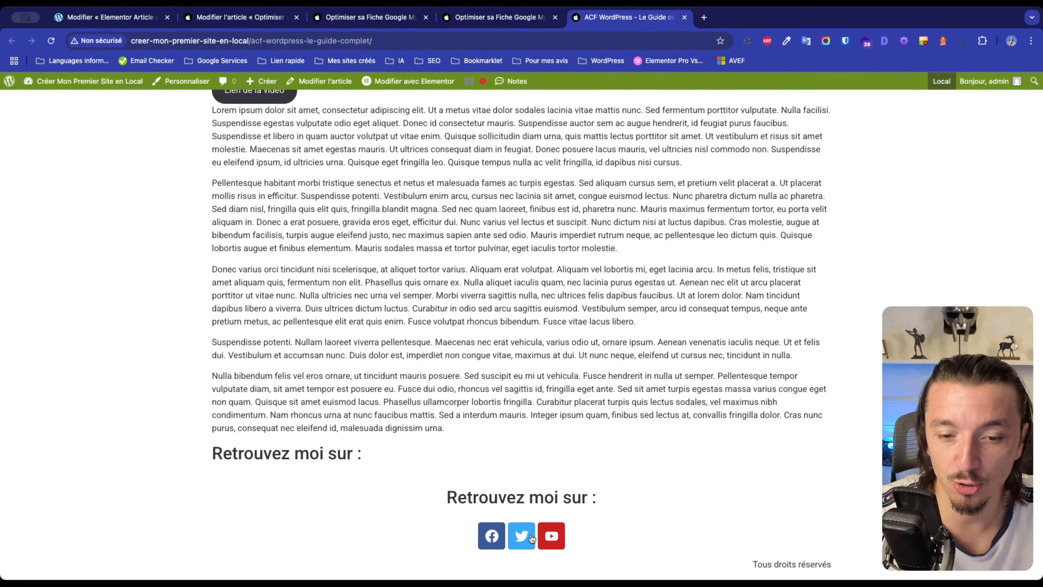
pyautogui.scroll(2, 475, 404)
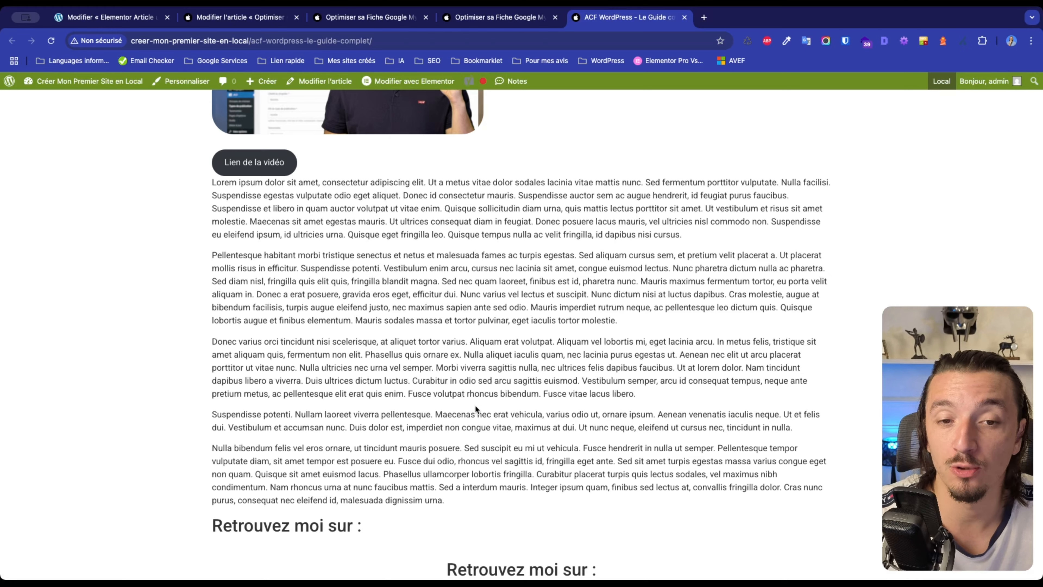
pyautogui.scroll(7, 475, 404)
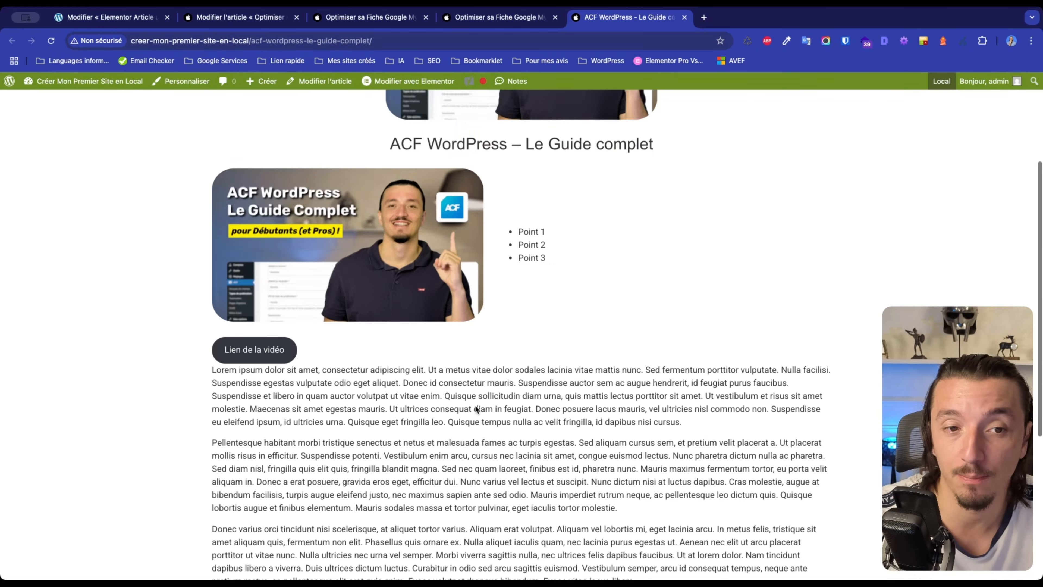
pyautogui.scroll(-1, 497, 225)
pyautogui.scroll(-8, 496, 224)
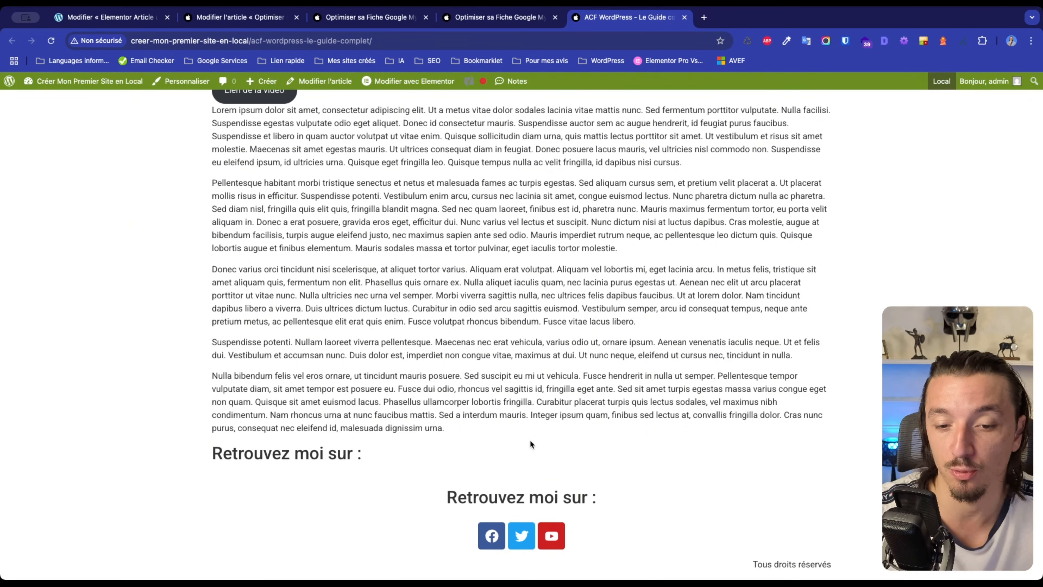
pyautogui.scroll(4, 527, 244)
pyautogui.scroll(-1, 526, 244)
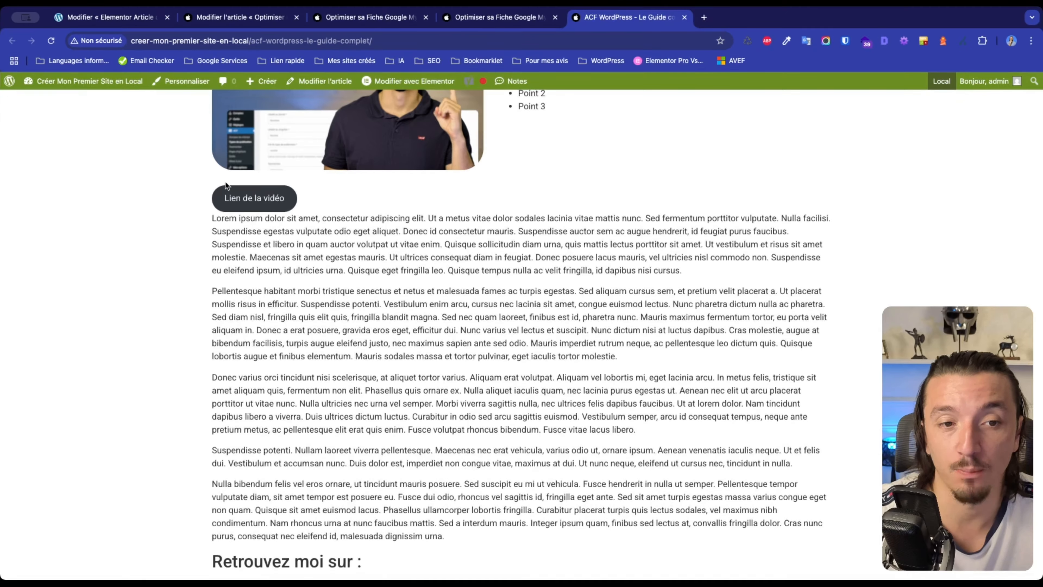
pyautogui.scroll(3, 373, 292)
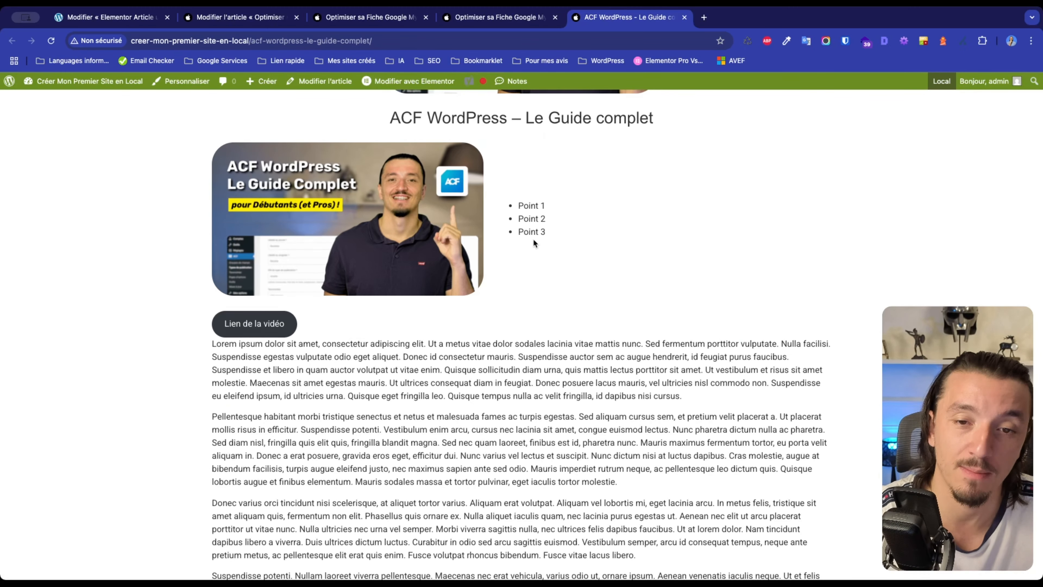
# Examine the single-article template in the Elementor editor, from the site header to the social icons, and check its mobile layout.
pyautogui.press('super+1')
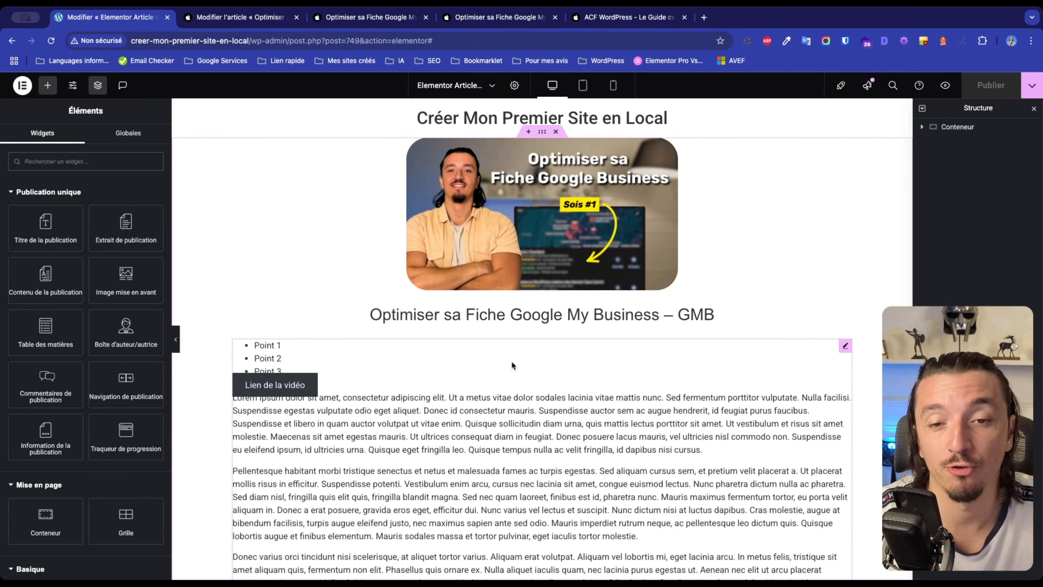
pyautogui.scroll(-3, 521, 324)
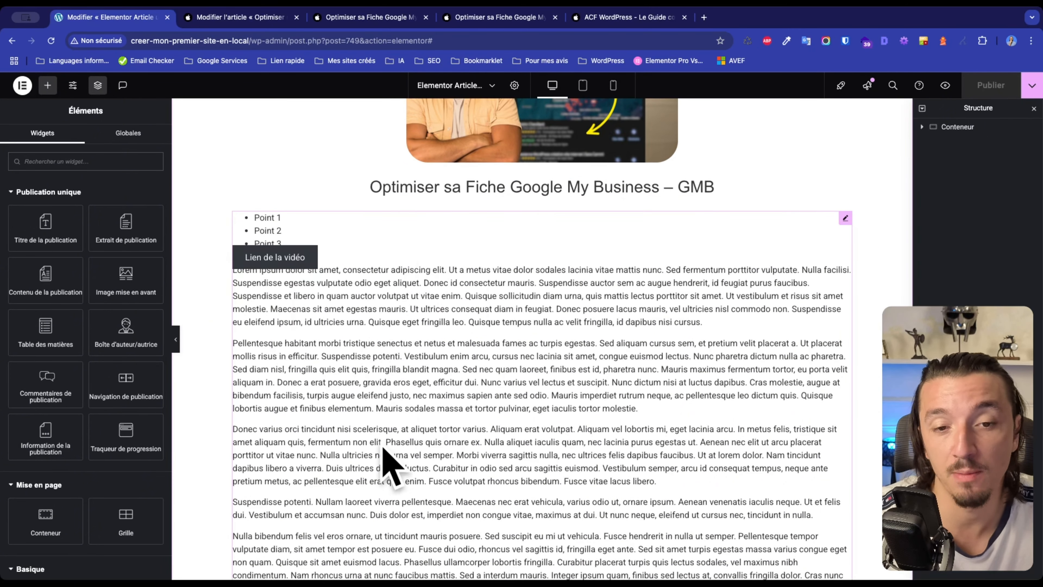
pyautogui.scroll(1, 423, 411)
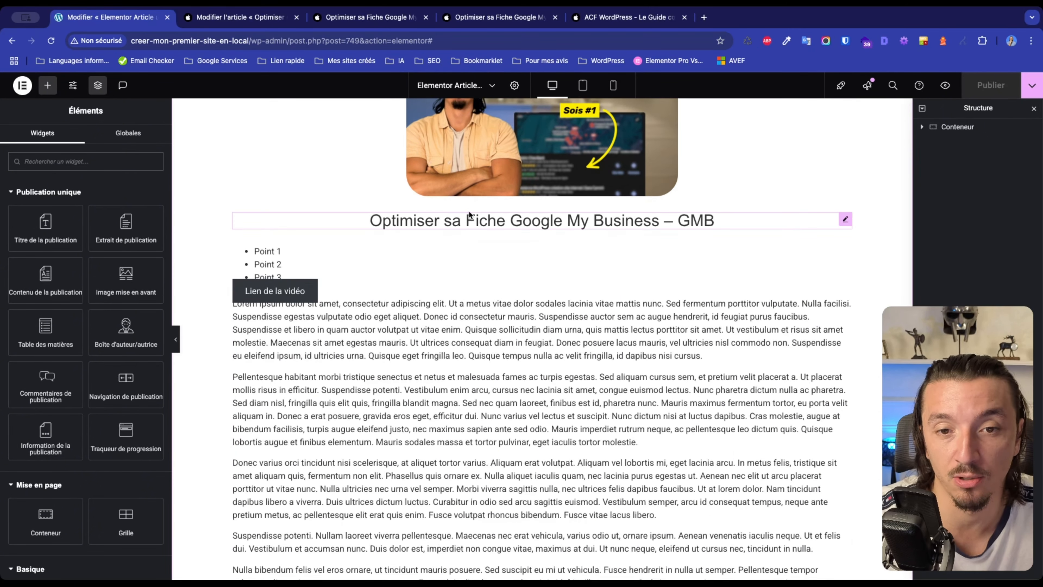
pyautogui.scroll(-8, 473, 216)
pyautogui.scroll(7, 469, 214)
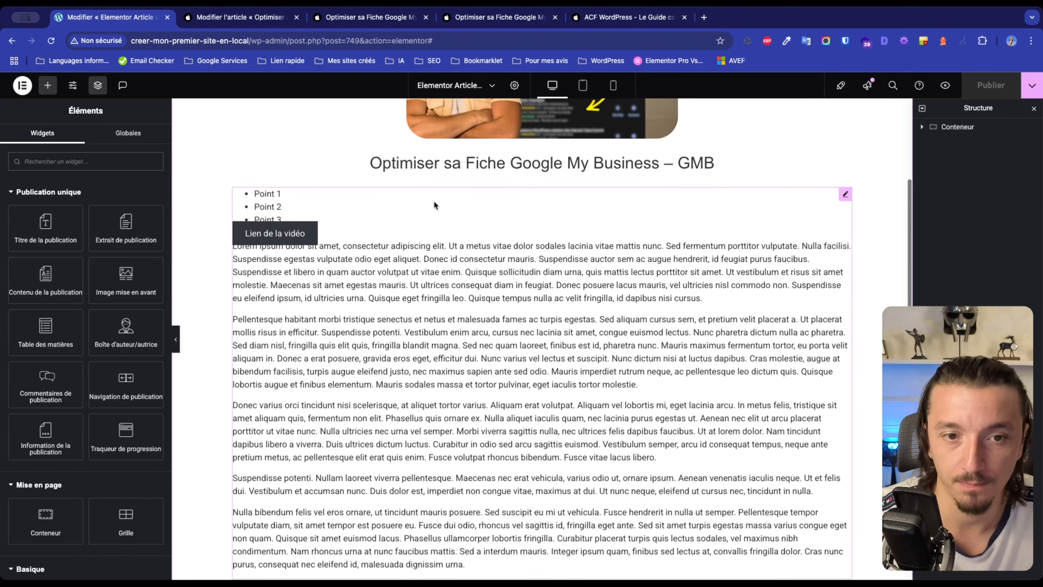
pyautogui.scroll(4, 434, 204)
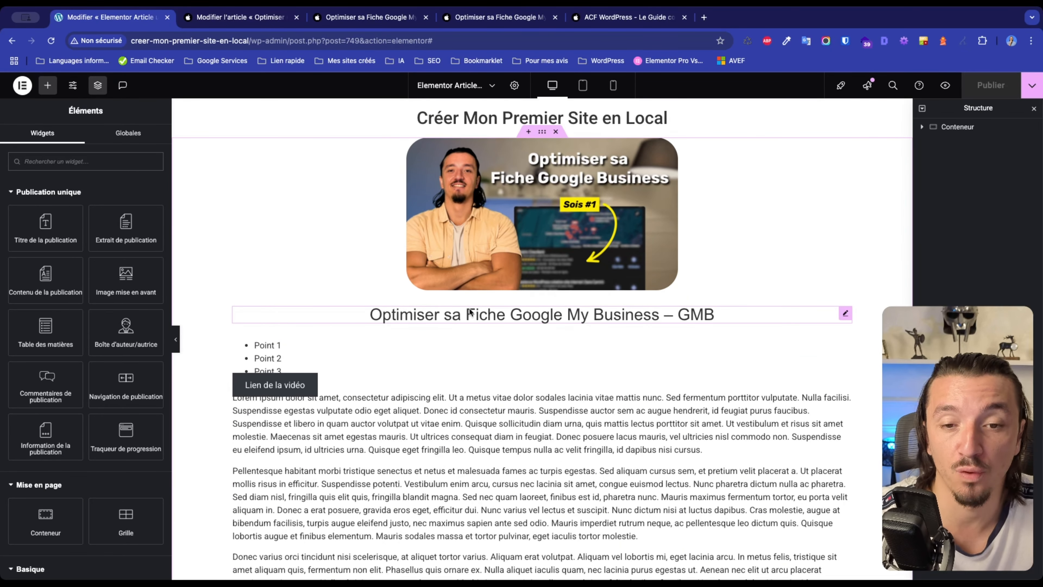
pyautogui.scroll(-11, 472, 485)
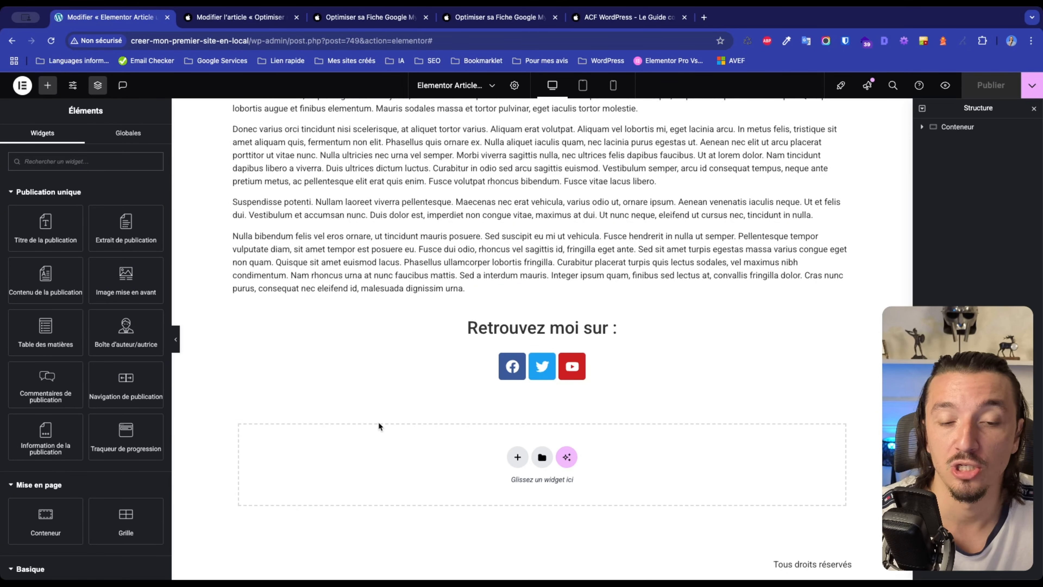
pyautogui.scroll(-2, 102, 431)
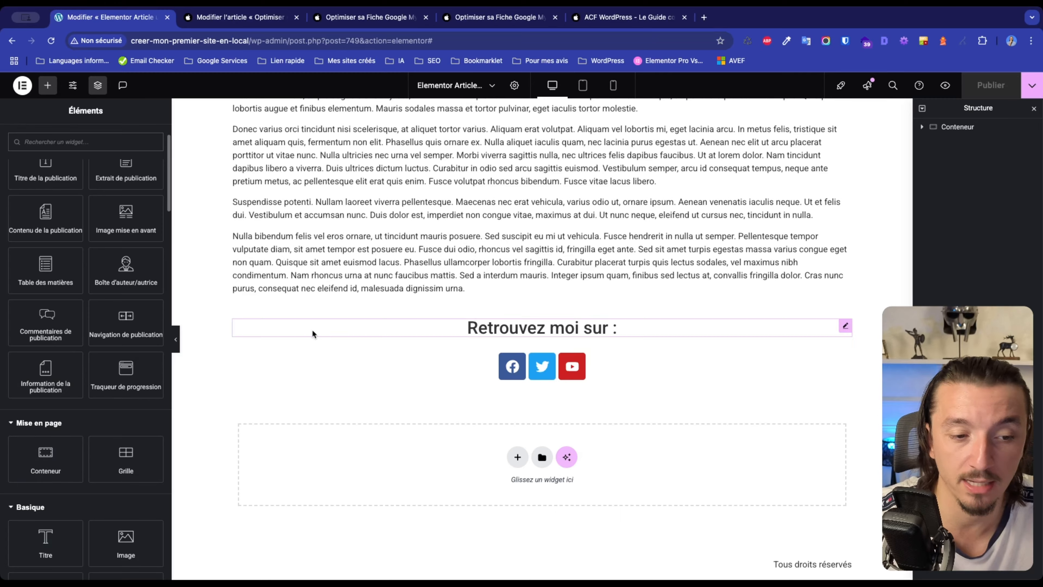
pyautogui.scroll(2, 353, 341)
pyautogui.scroll(8, 355, 345)
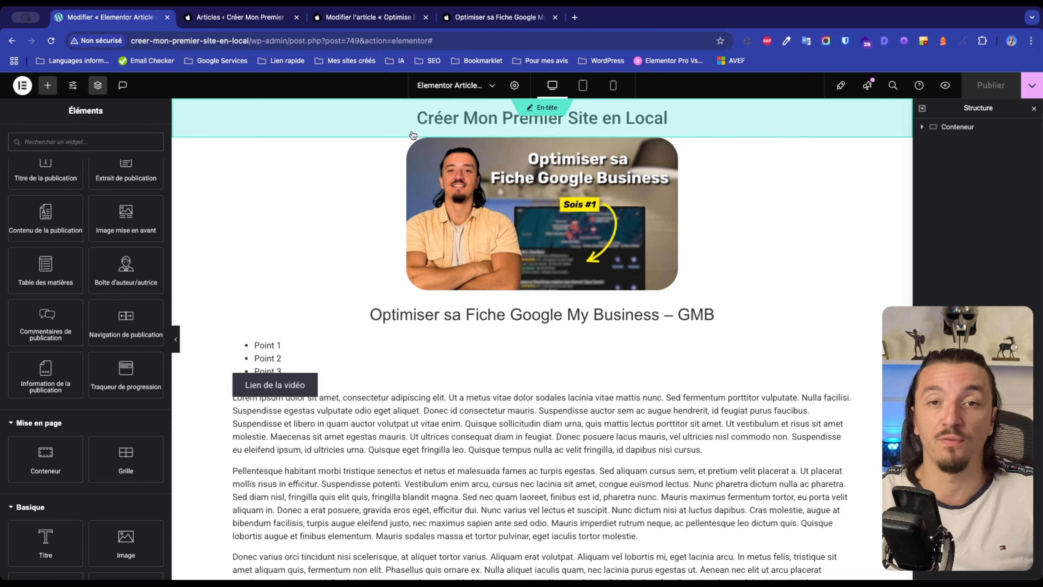
pyautogui.scroll(-10, 413, 135)
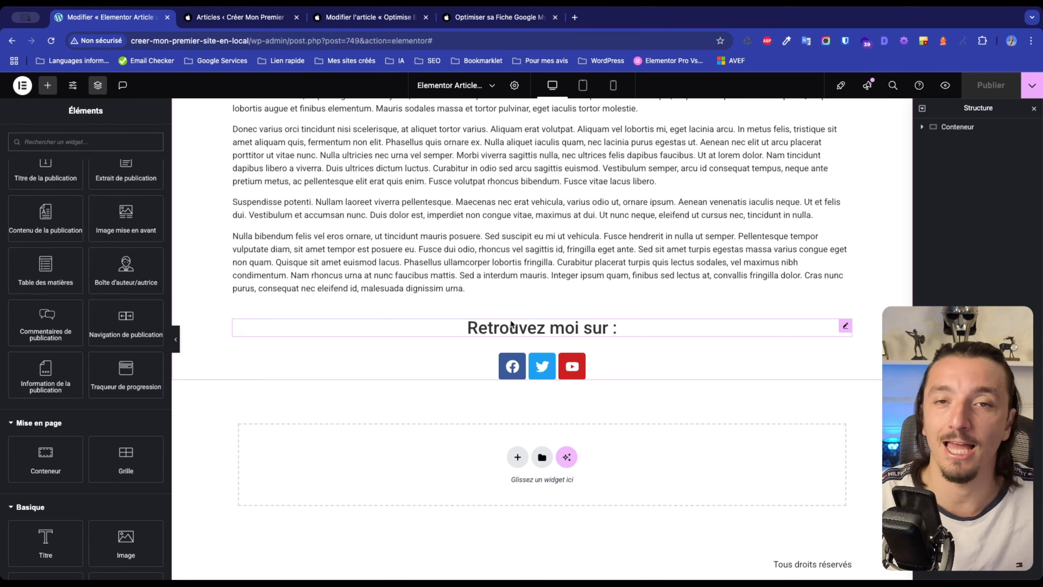
pyautogui.scroll(10, 511, 324)
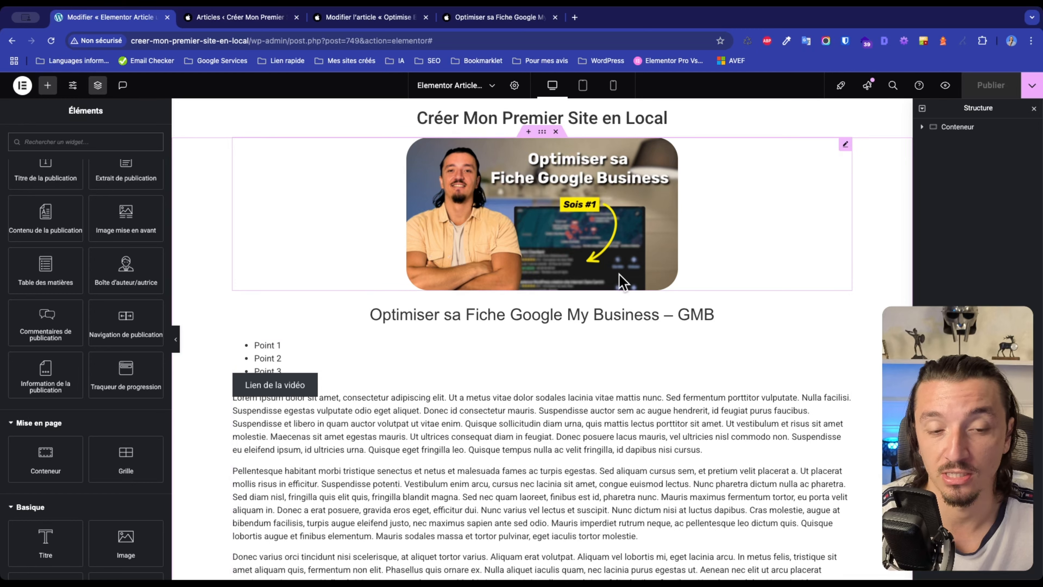
pyautogui.click(613, 85)
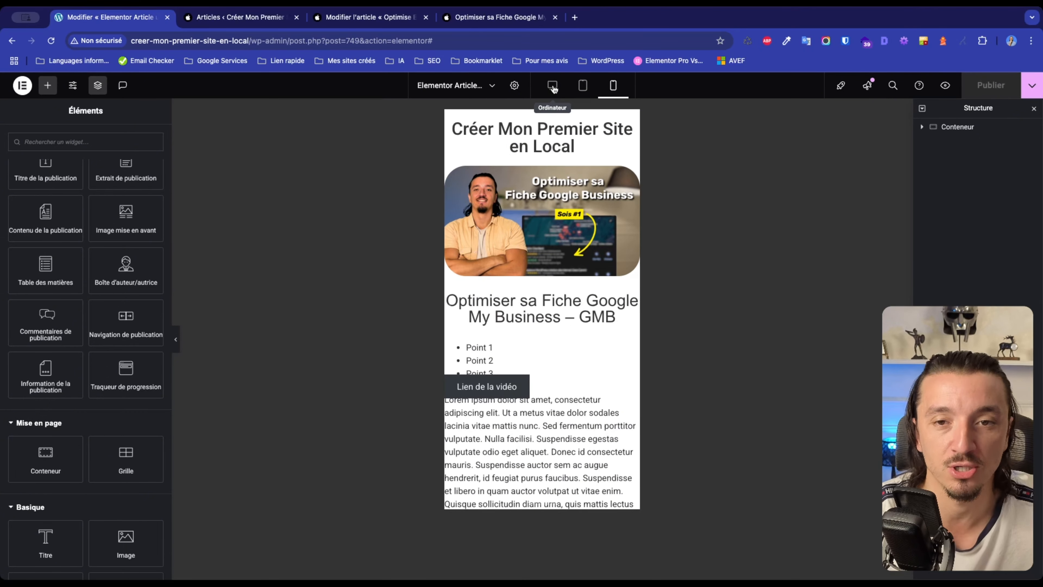
pyautogui.click(553, 88)
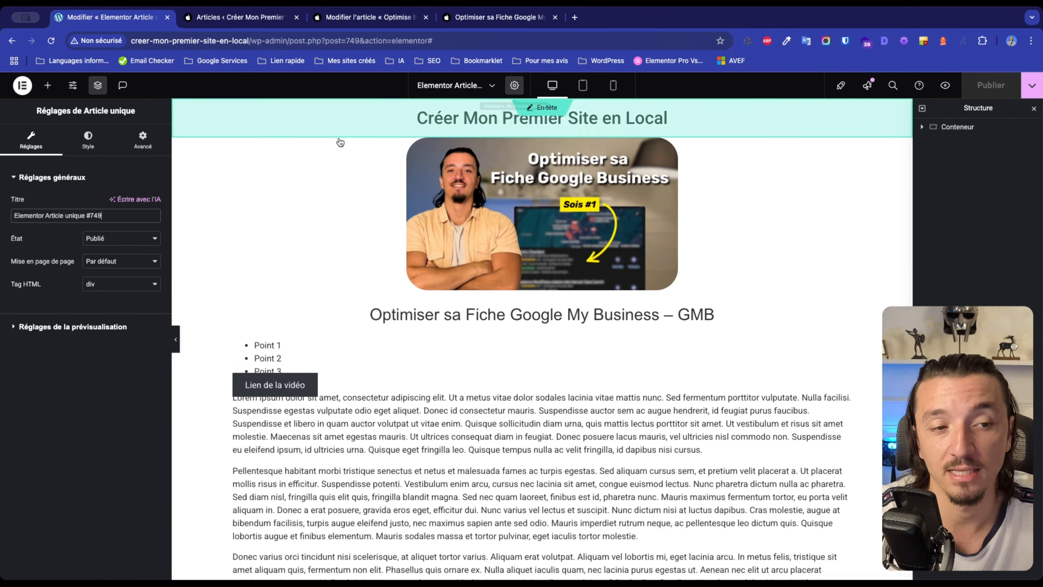
# Rename the single-article template as "Single - Article" and check its name among the theme builder's site parts.
pyautogui.tripleClick(112, 215)
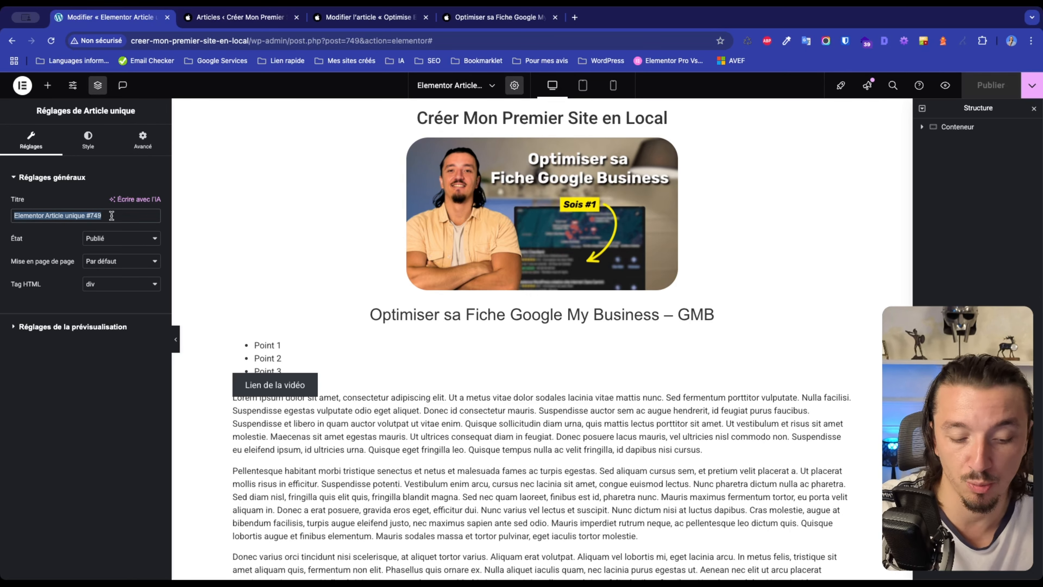
pyautogui.write('Single - Article')
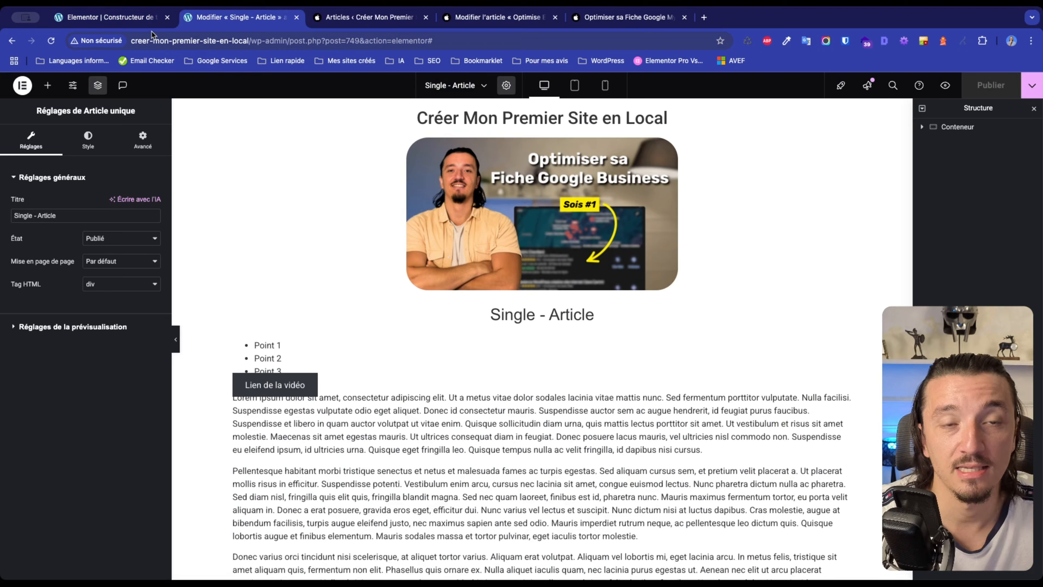
pyautogui.click(134, 21)
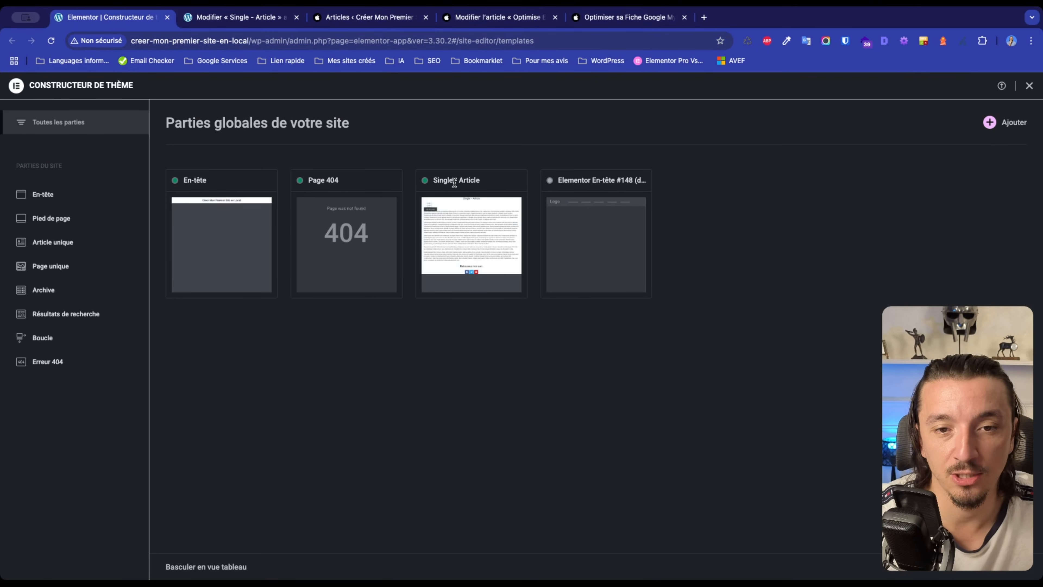
pyautogui.hotkey('ctrl', 'Tab')
pyautogui.click(130, 25)
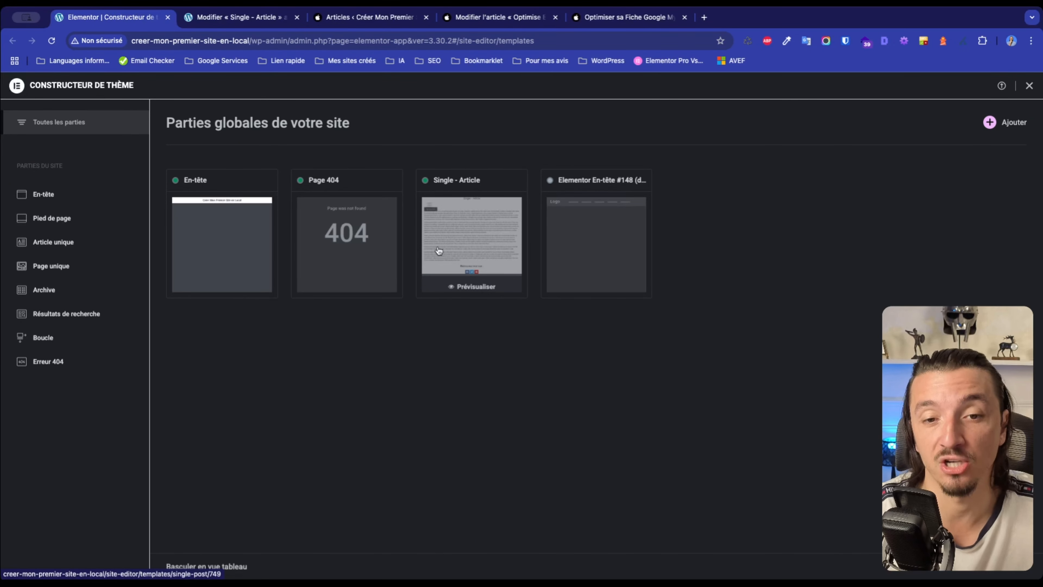
pyautogui.click(256, 20)
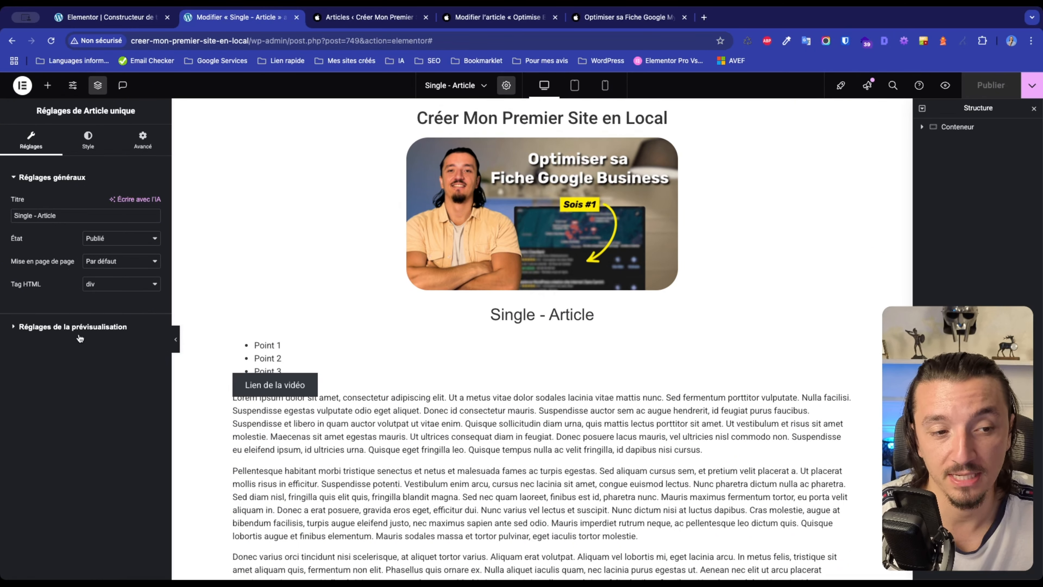
# Preview the template's dynamic content with the article "ACF WordPress - Le Guide complet" and publish the change.
pyautogui.click(72, 328)
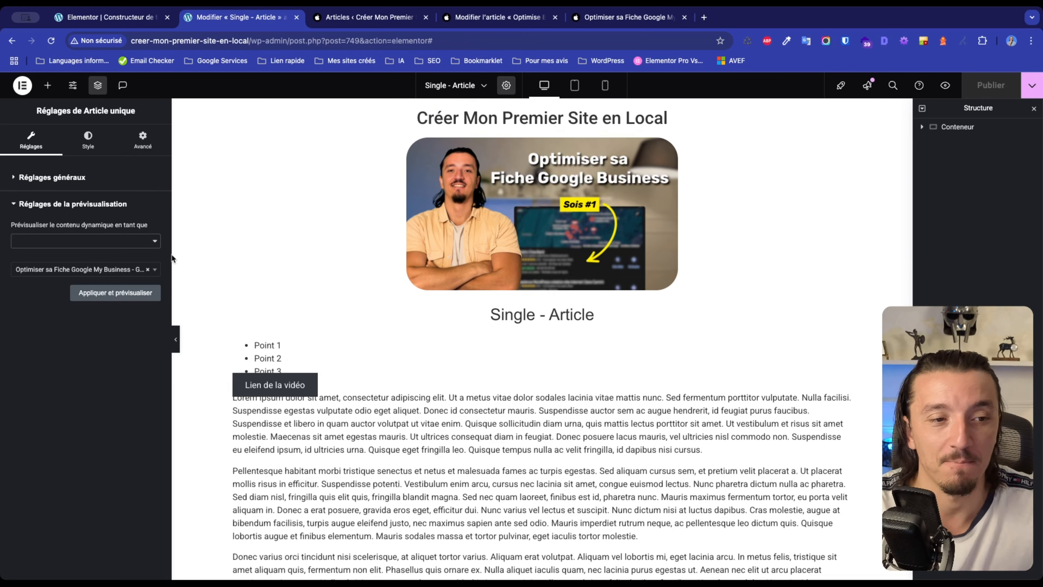
pyautogui.click(85, 271)
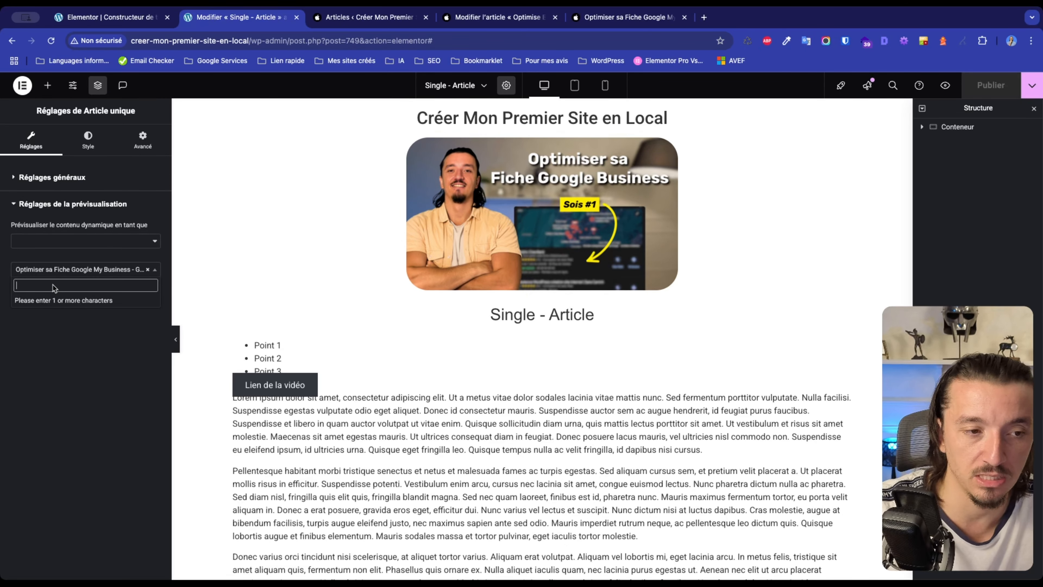
pyautogui.write('acf')
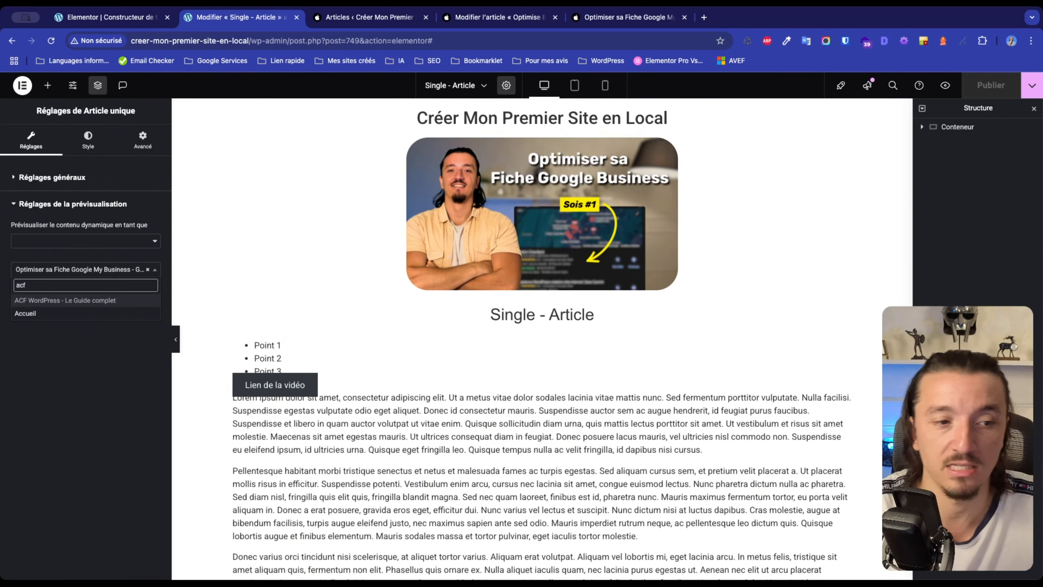
pyautogui.click(48, 304)
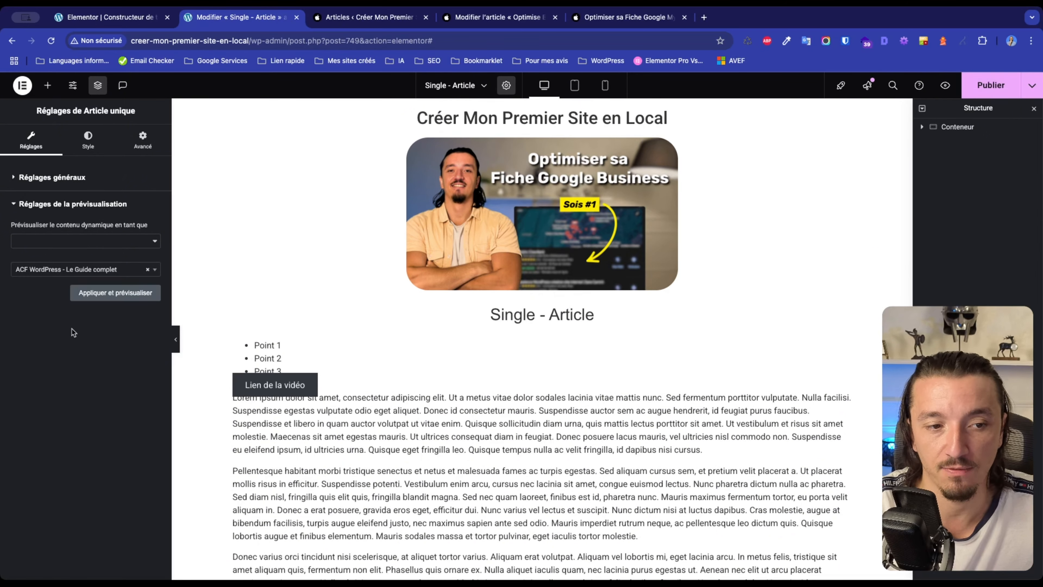
pyautogui.click(104, 296)
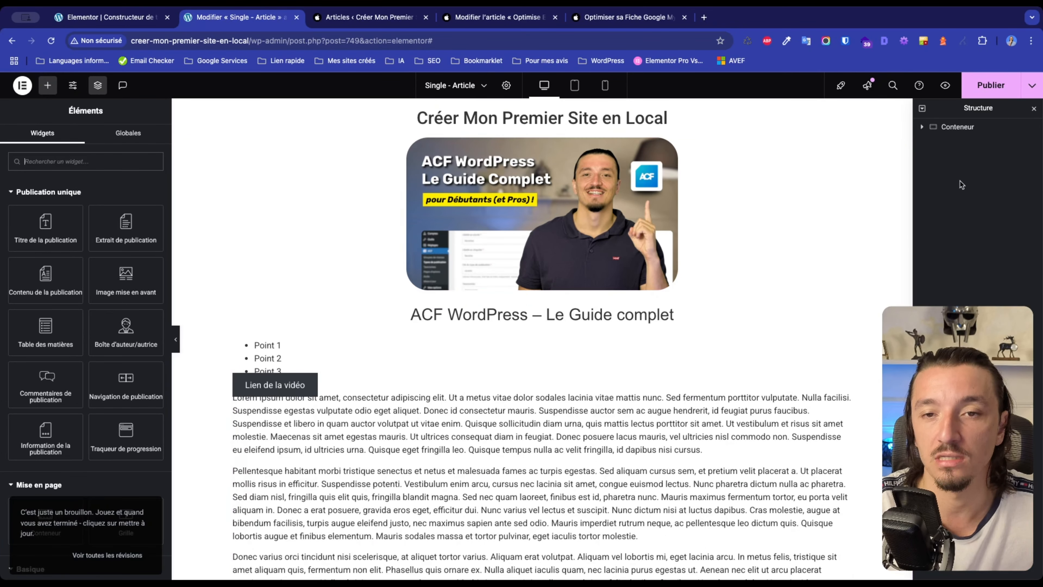
pyautogui.click(972, 92)
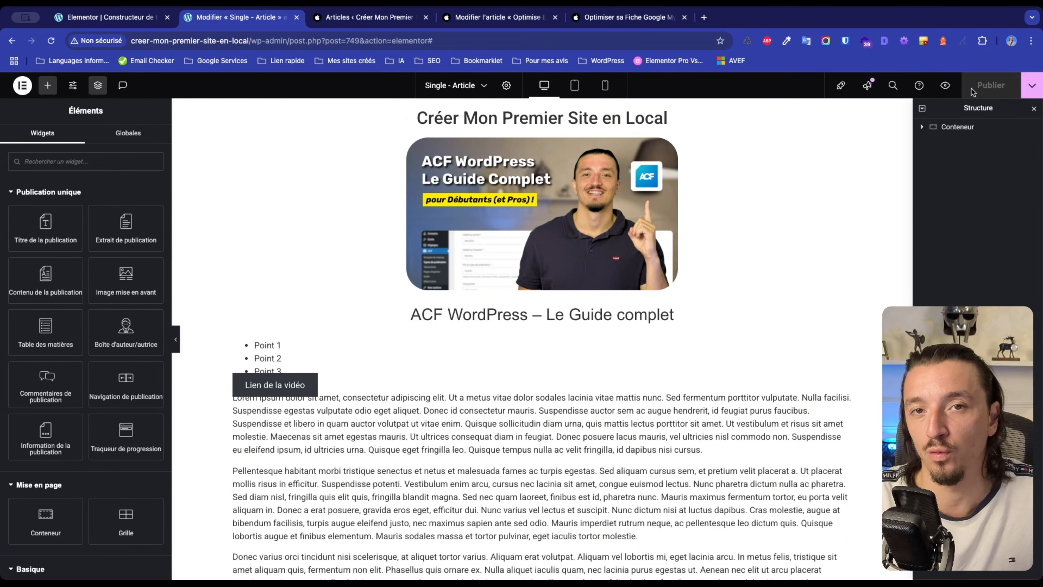
# Review the display conditions of the "Single - Article" template and close its editor.
pyautogui.click(1031, 86)
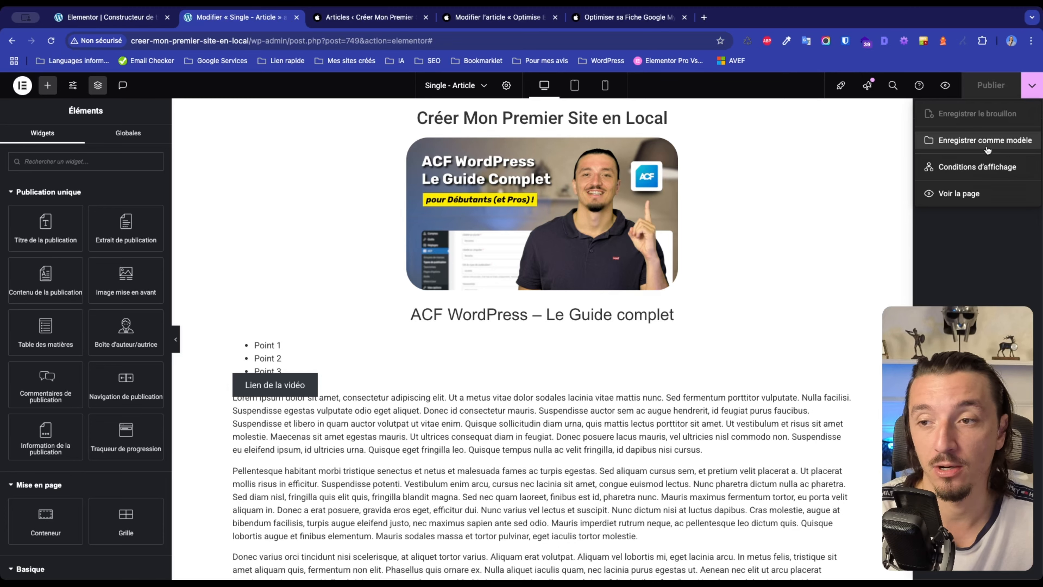
pyautogui.click(975, 169)
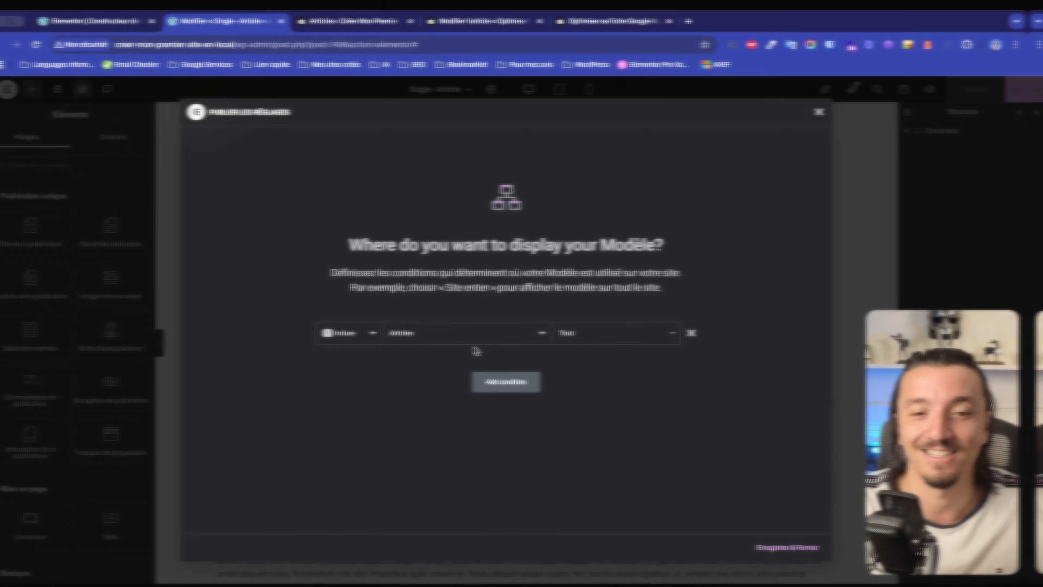
pyautogui.click(296, 17)
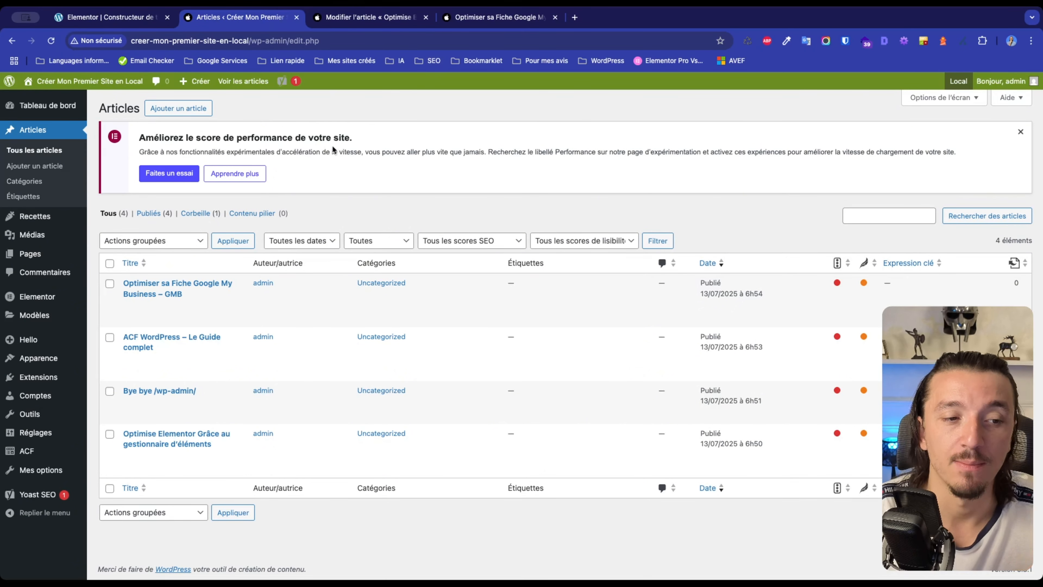
# Create a new loop (Boucle) template from the theme builder and start it blank, without a library design.
pyautogui.moveTo(41, 315)
pyautogui.click(117, 357)
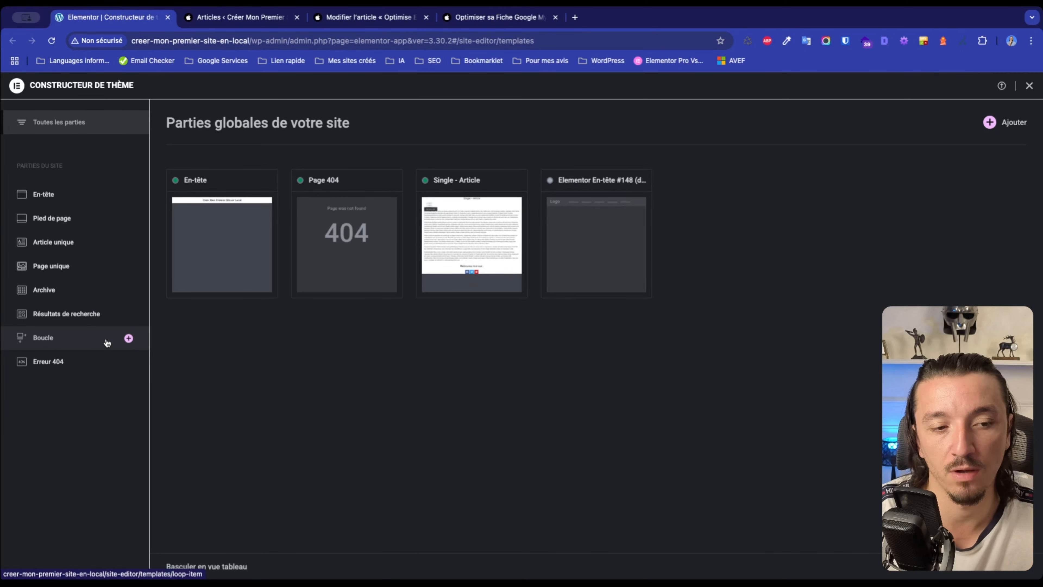
pyautogui.click(128, 338)
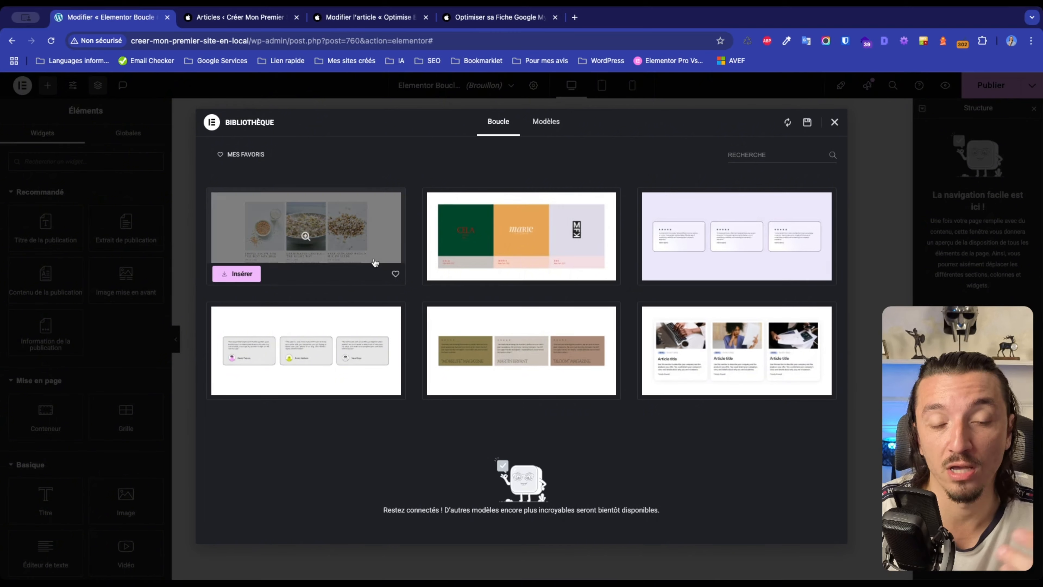
pyautogui.click(834, 124)
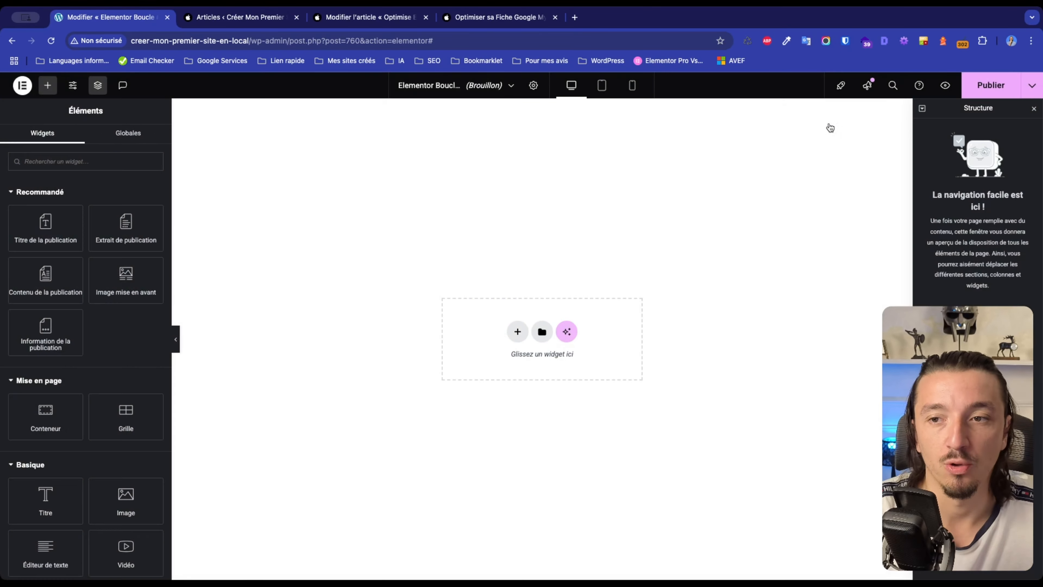
# Title the new loop template "Card - Article" in its general settings.
pyautogui.click(535, 91)
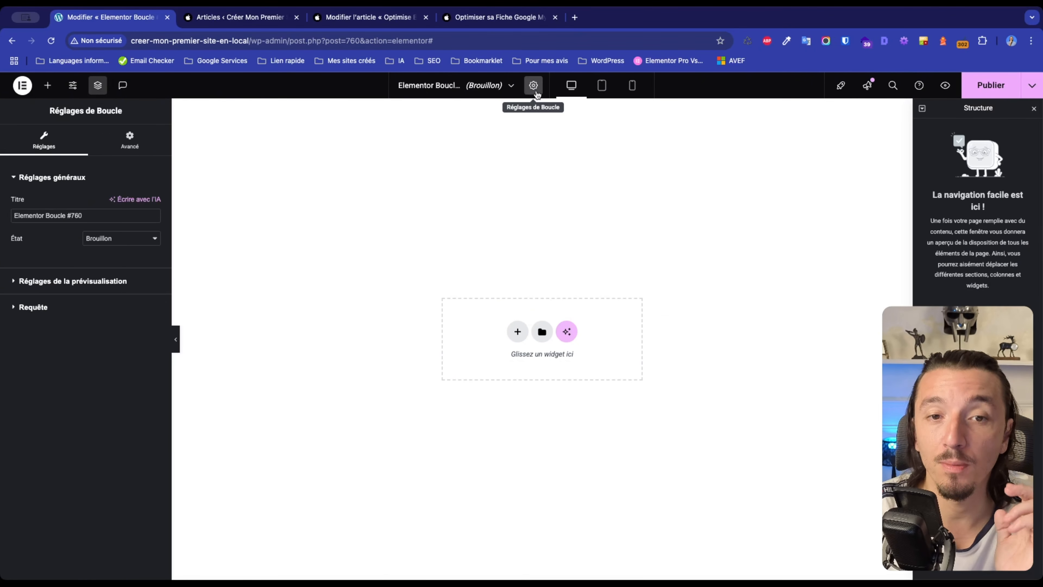
pyautogui.tripleClick(106, 208)
pyautogui.write('Car')
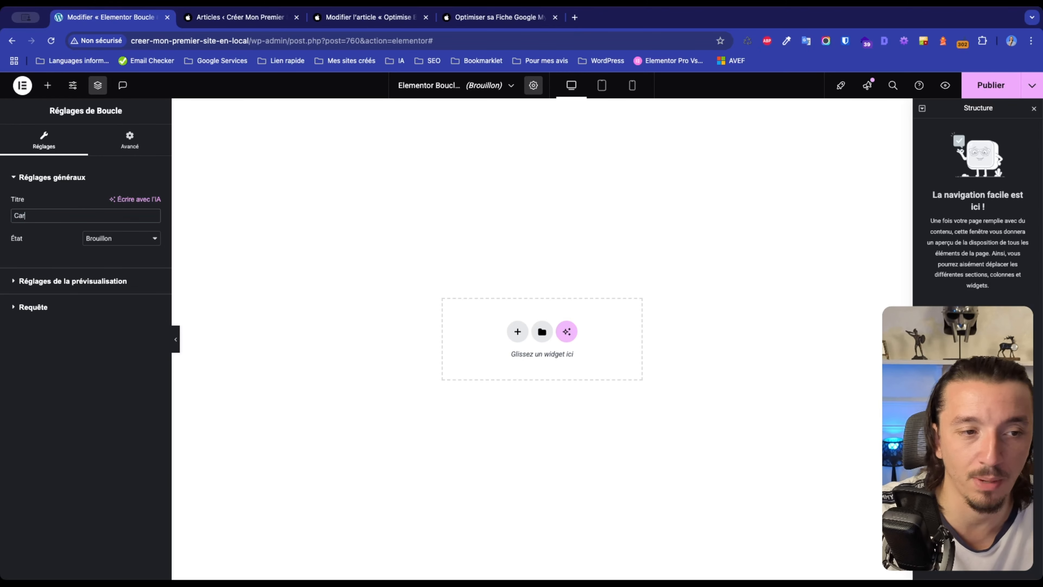
pyautogui.write('d - Article')
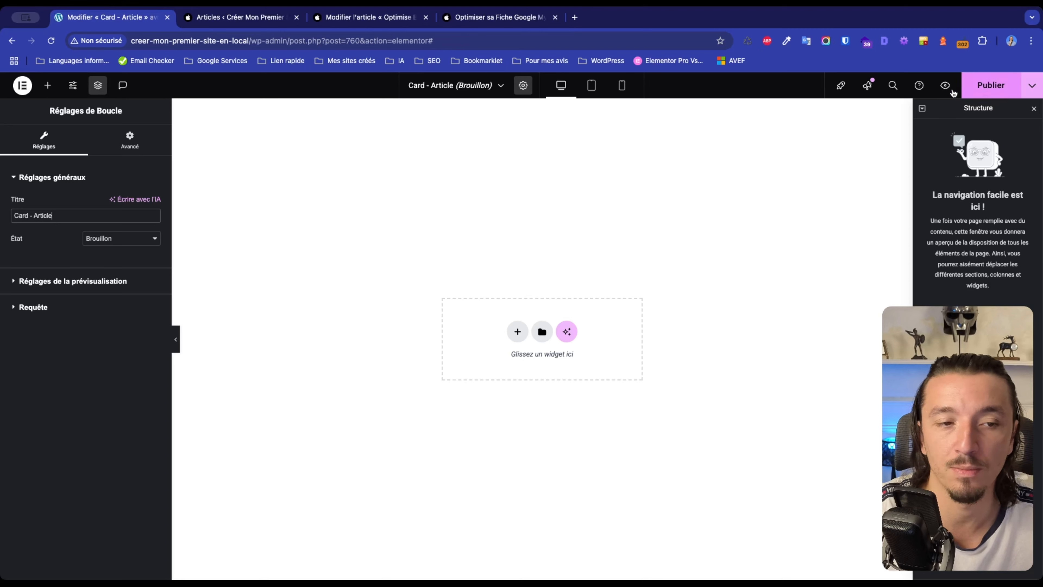
# Apply the preview with the article "Optimiser sa Fiche Google My Business" to the loop template and publish it.
pyautogui.click(54, 283)
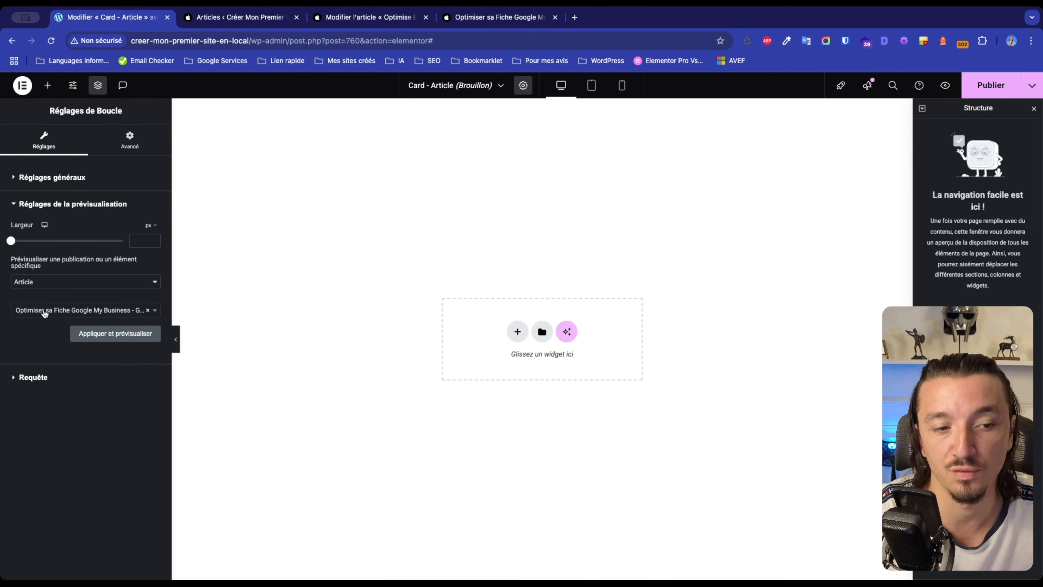
pyautogui.click(84, 334)
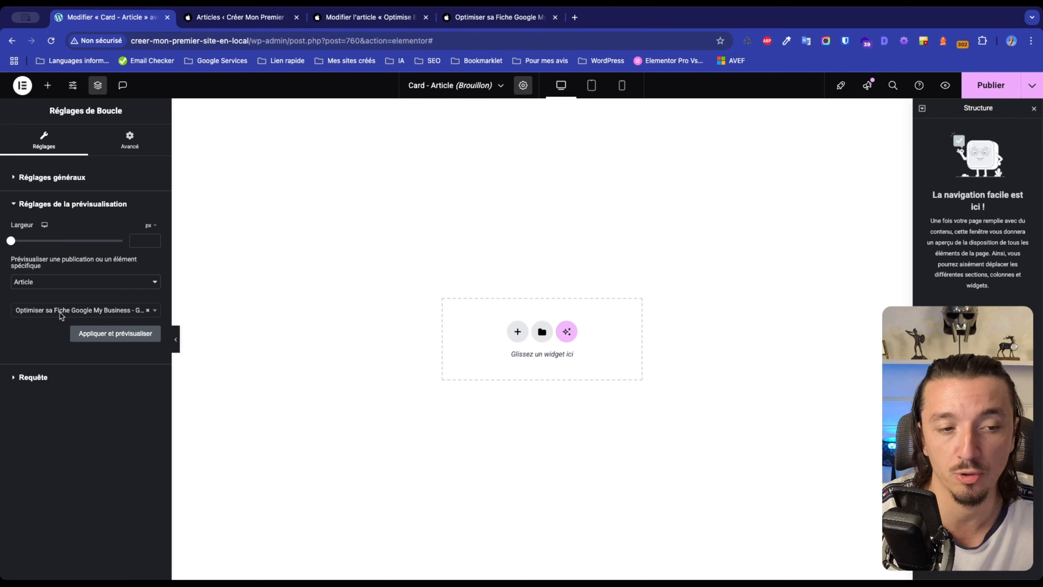
pyautogui.click(978, 93)
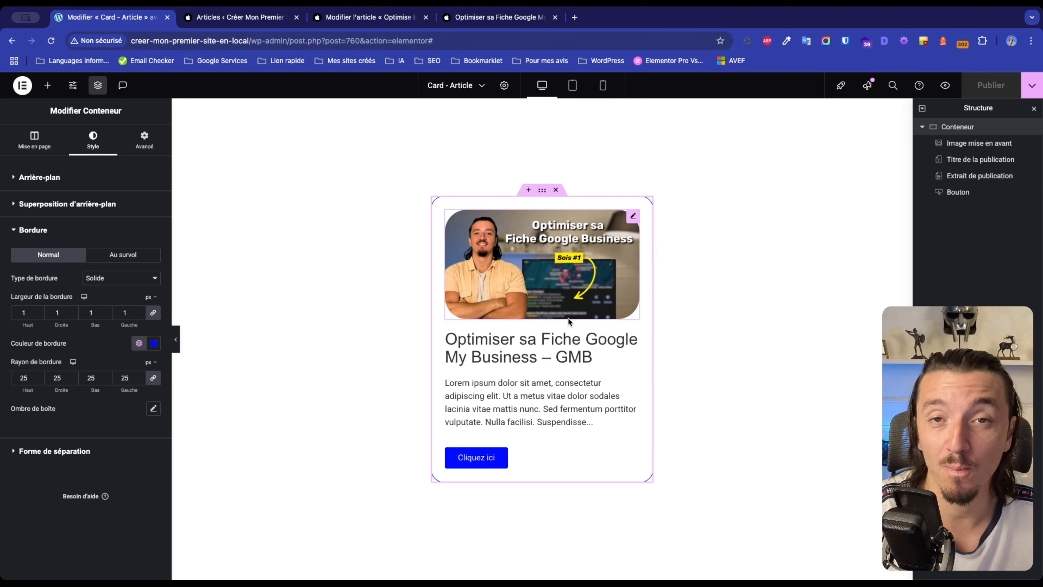
# Review the available widgets and the settings of the card's featured image and button.
pyautogui.click(509, 290)
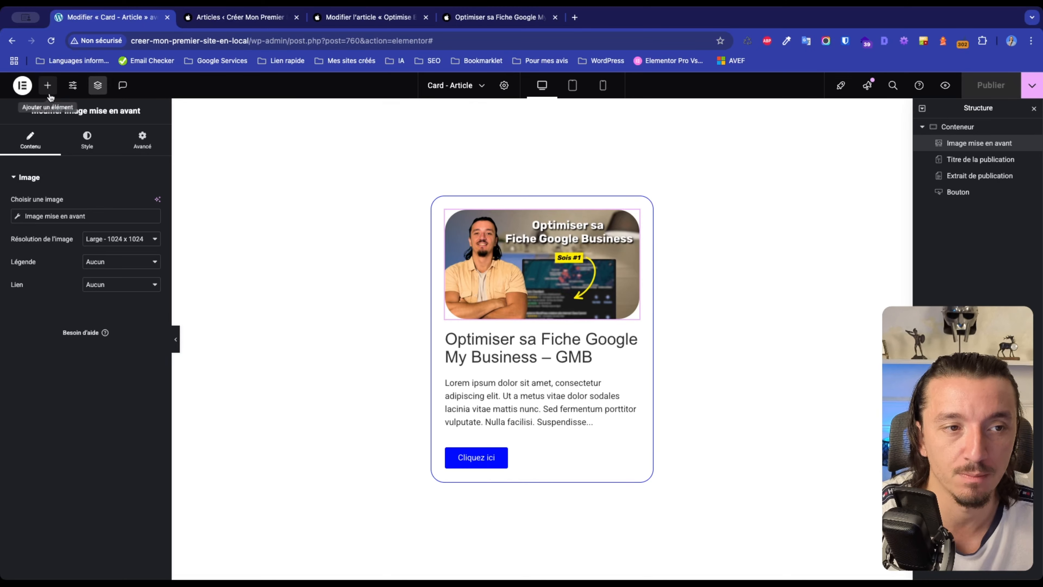
pyautogui.click(47, 85)
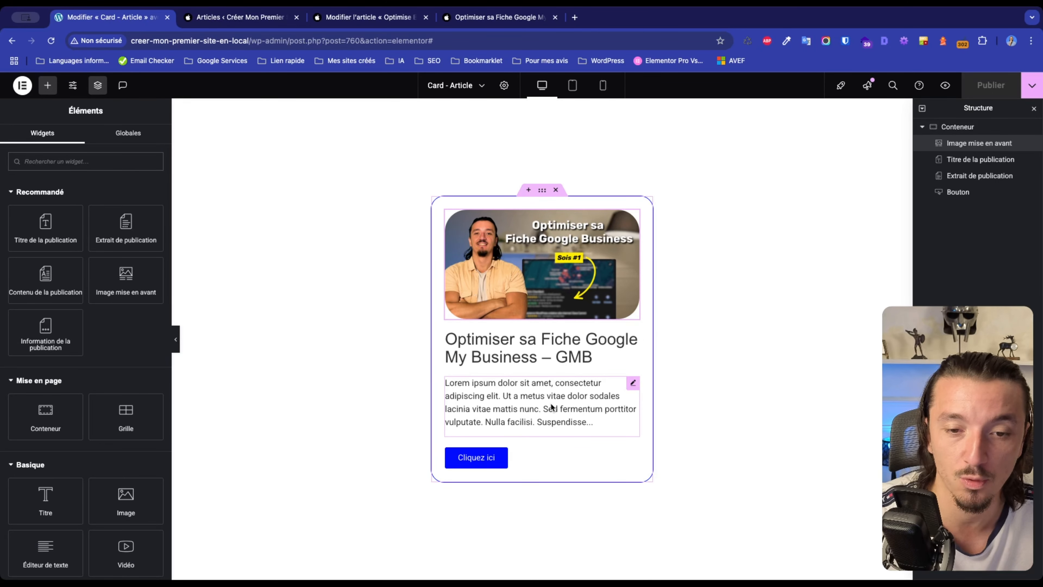
pyautogui.click(502, 457)
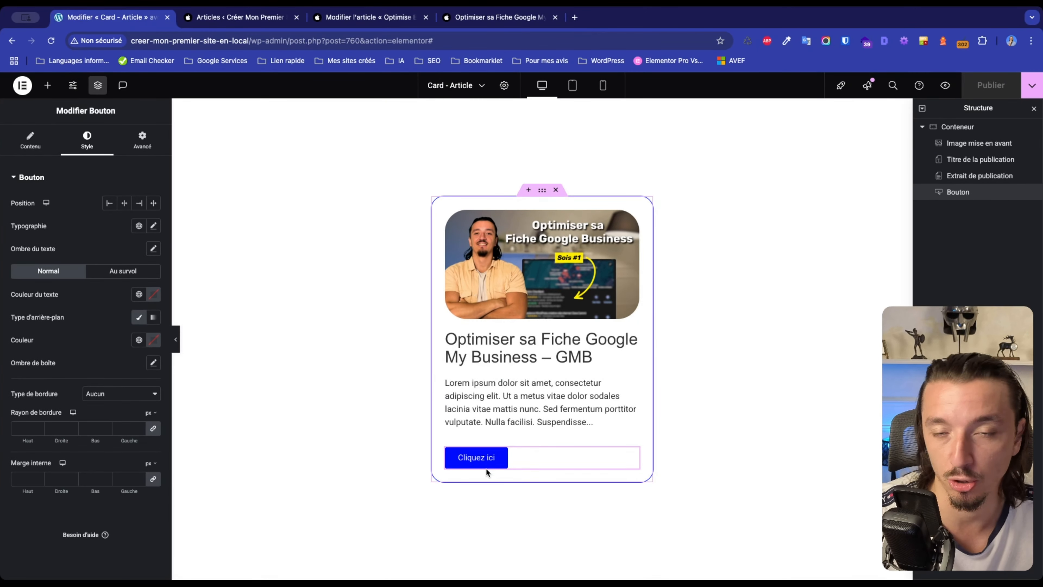
pyautogui.click(554, 283)
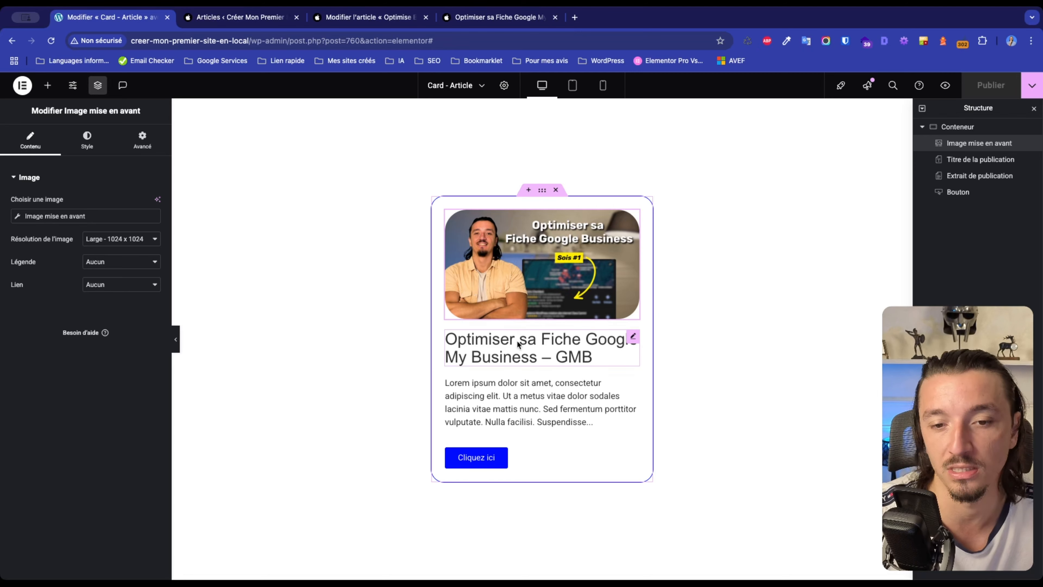
# Turn the excerpt's "Appliquer au contenu de la publication" option off and back on.
pyautogui.click(520, 390)
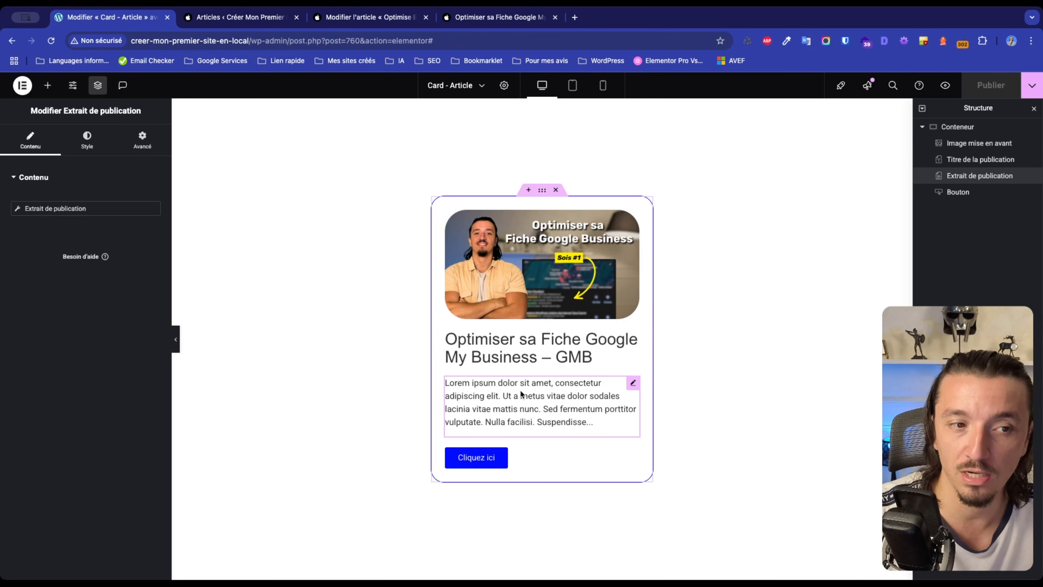
pyautogui.click(60, 209)
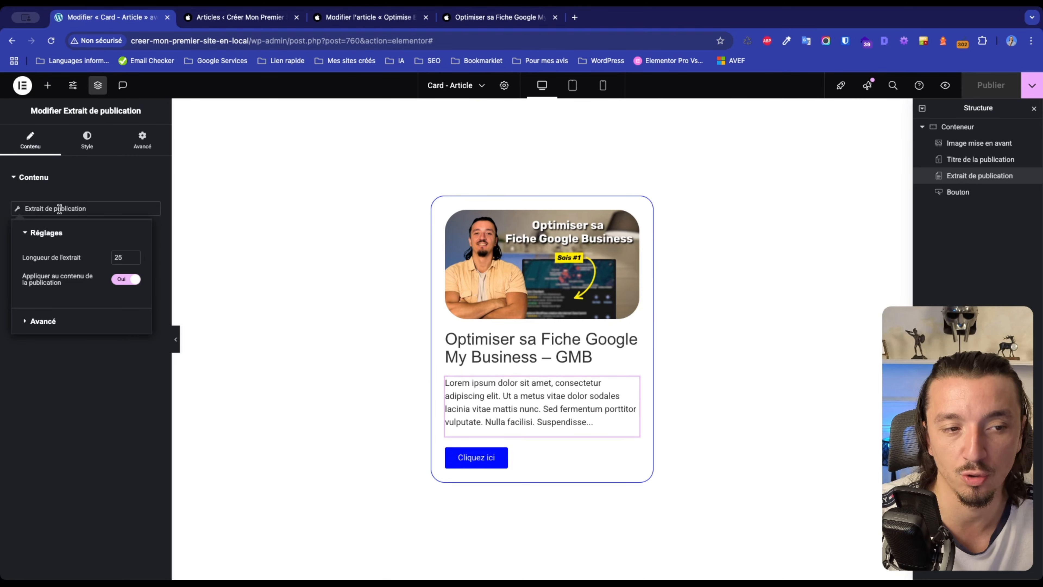
pyautogui.click(127, 285)
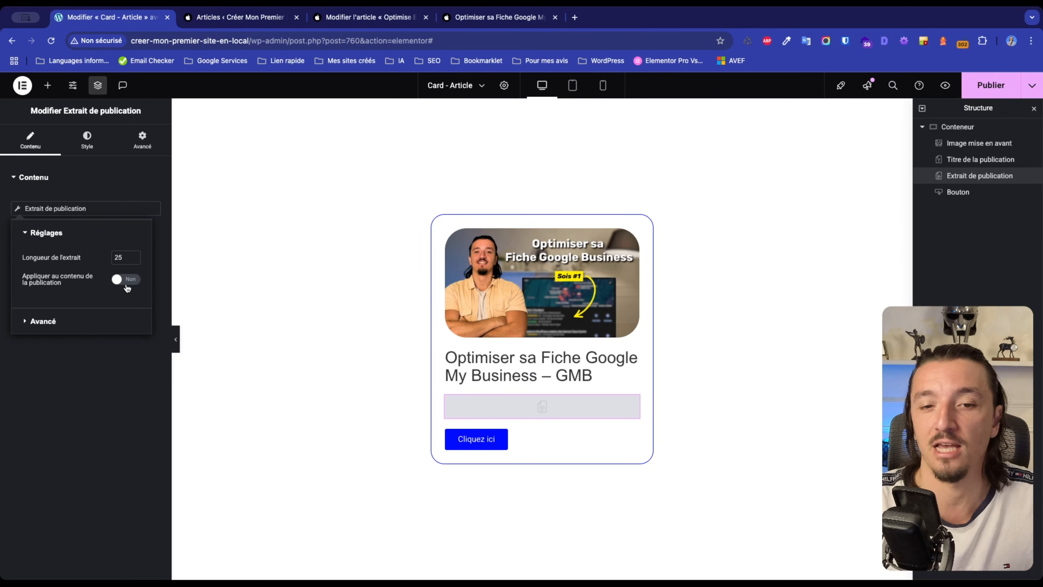
pyautogui.click(126, 282)
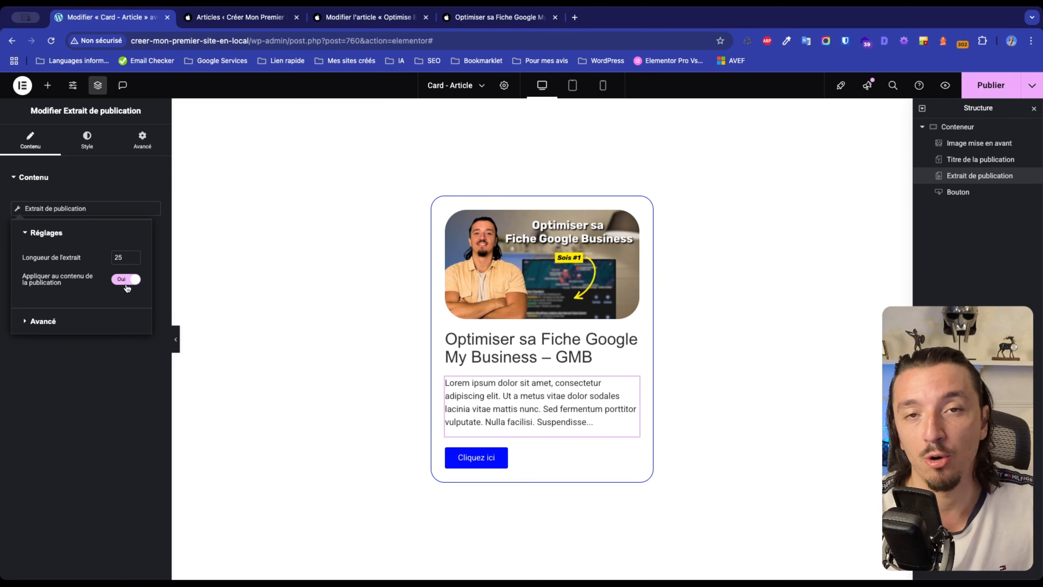
# Clear the excerpt length, set it back to 25, and check the text appended after the excerpt.
pyautogui.doubleClick(117, 255)
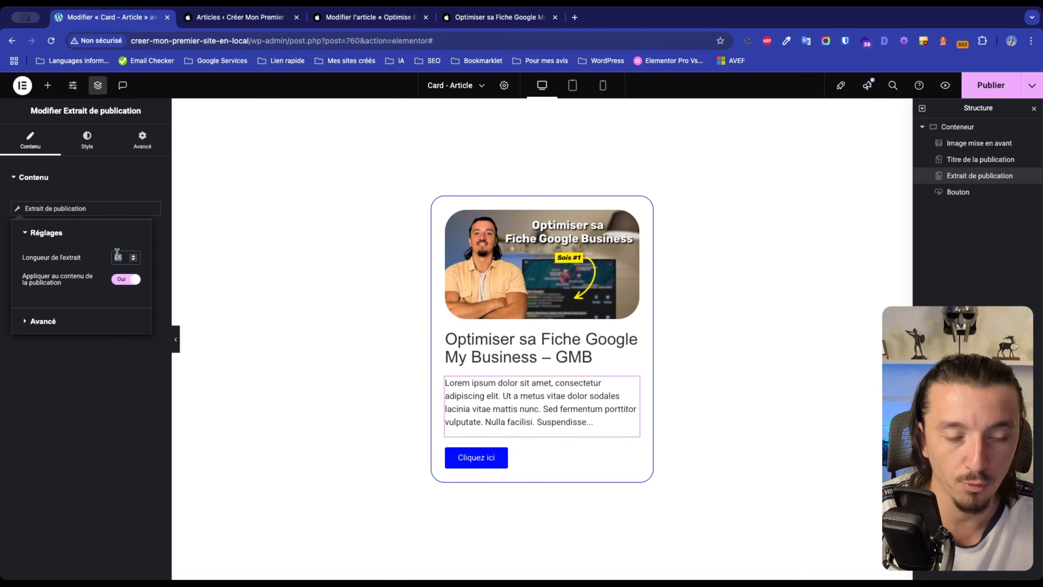
pyautogui.press('BackSpace')
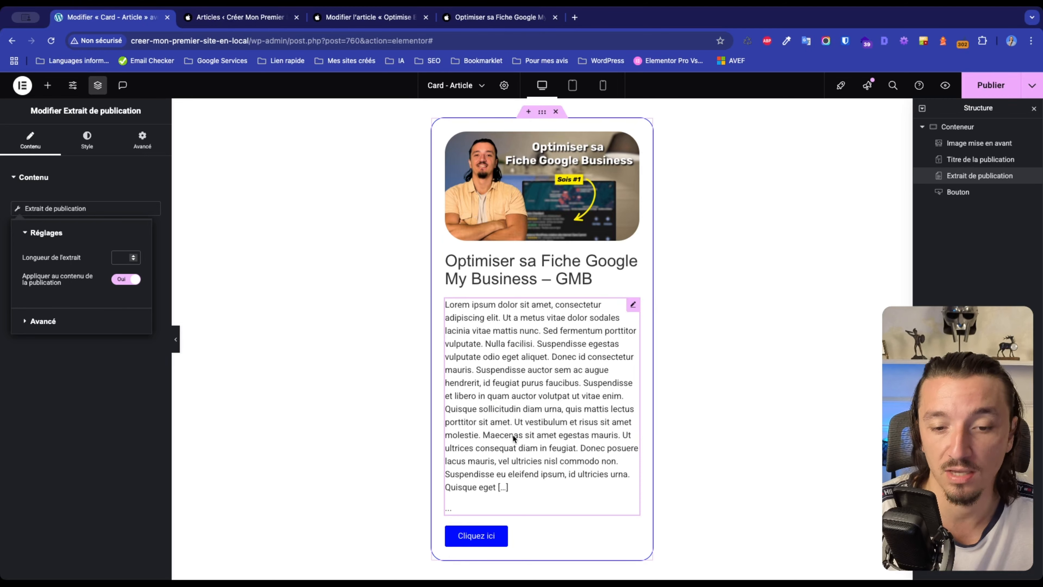
pyautogui.write('25')
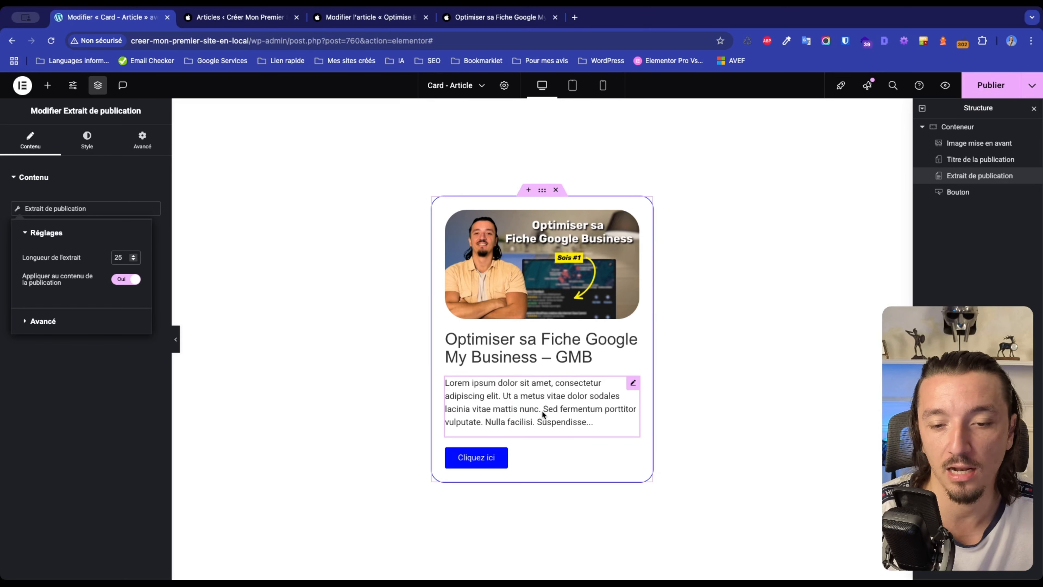
pyautogui.click(52, 322)
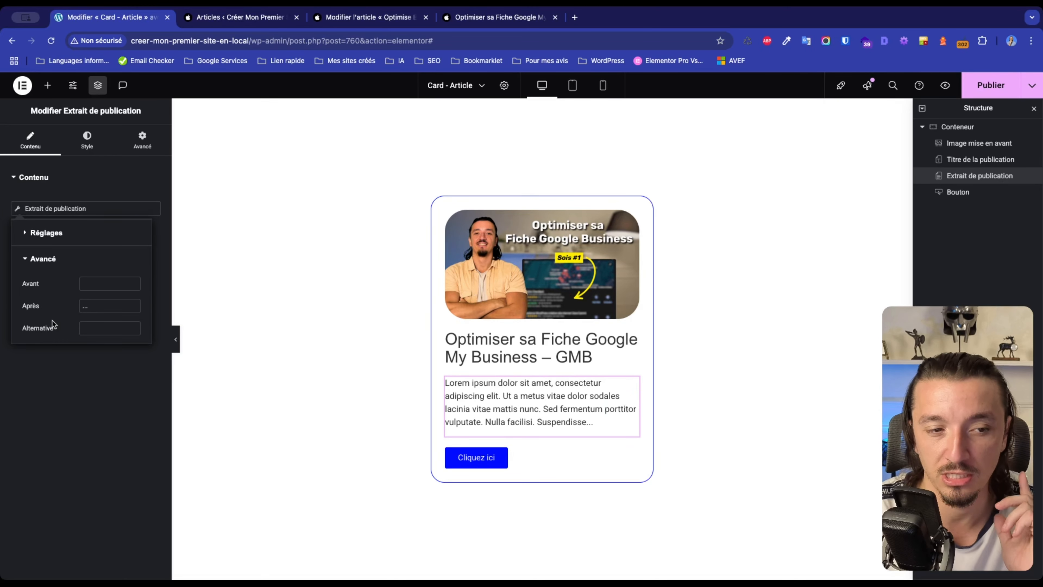
pyautogui.click(93, 307)
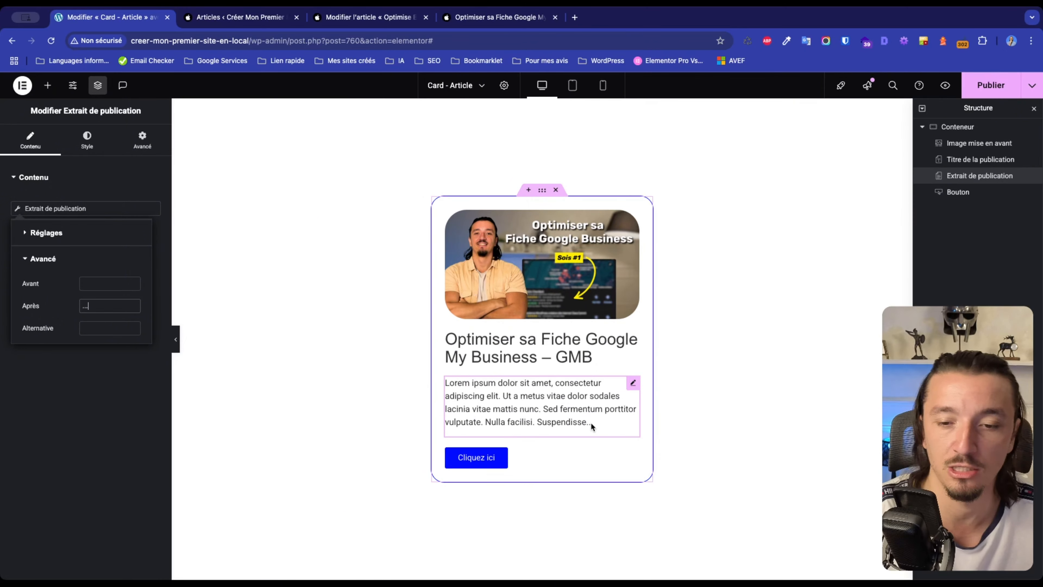
# Remove the card button's link and reassign it to the dynamic tag "URL de publication".
pyautogui.click(504, 463)
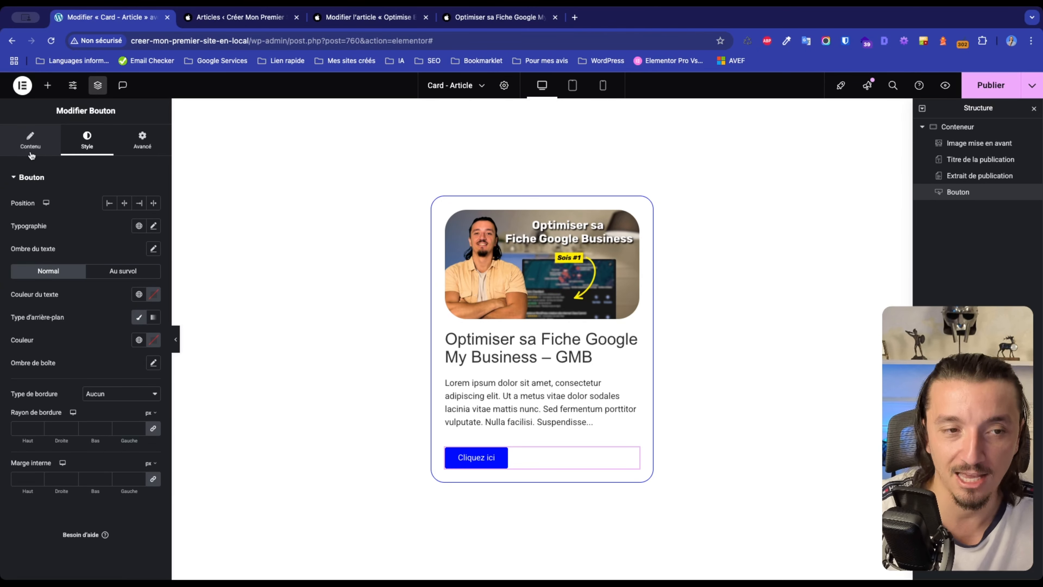
pyautogui.click(31, 153)
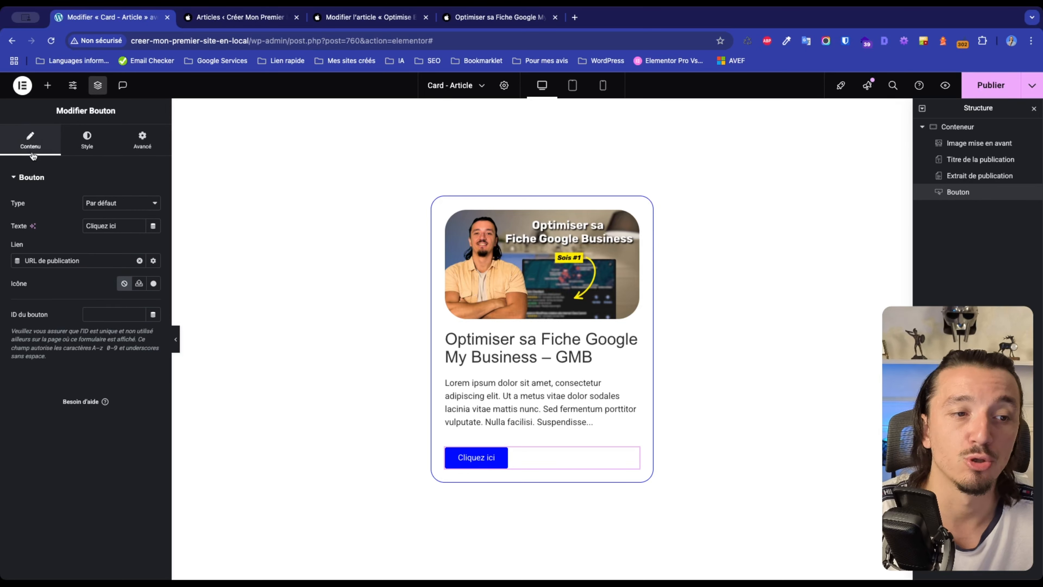
pyautogui.click(140, 261)
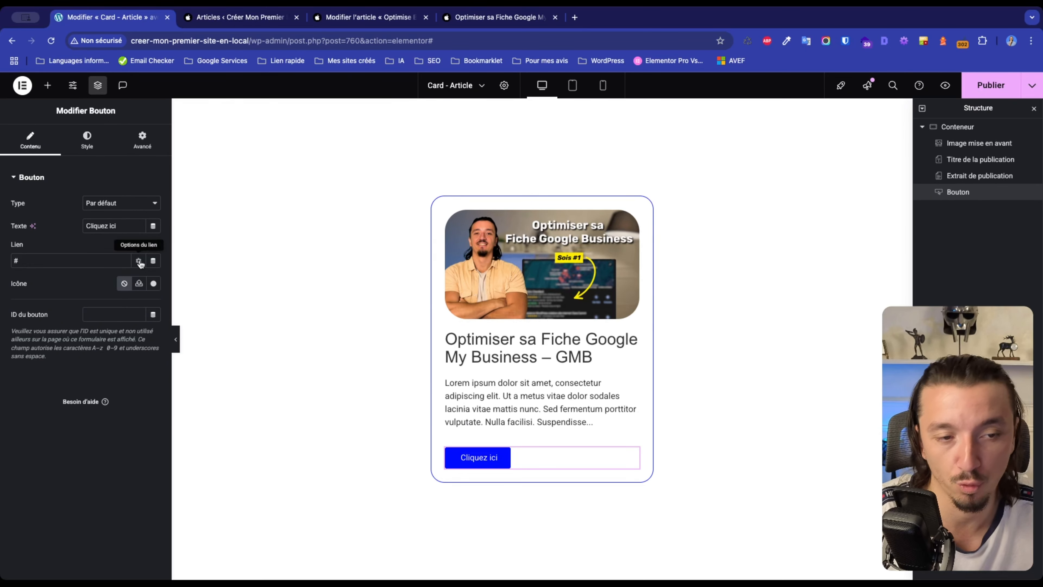
pyautogui.click(153, 261)
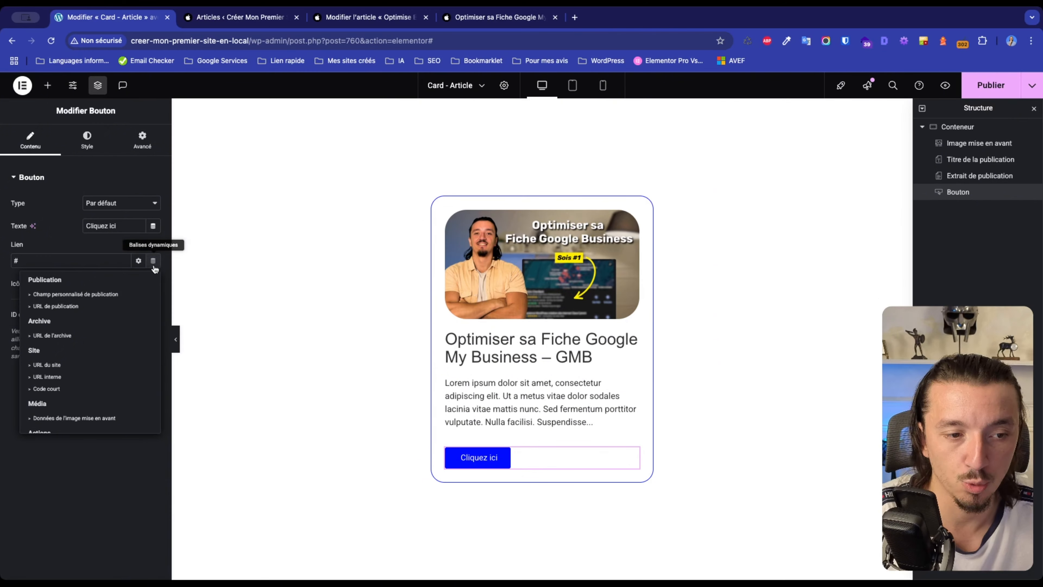
pyautogui.click(90, 306)
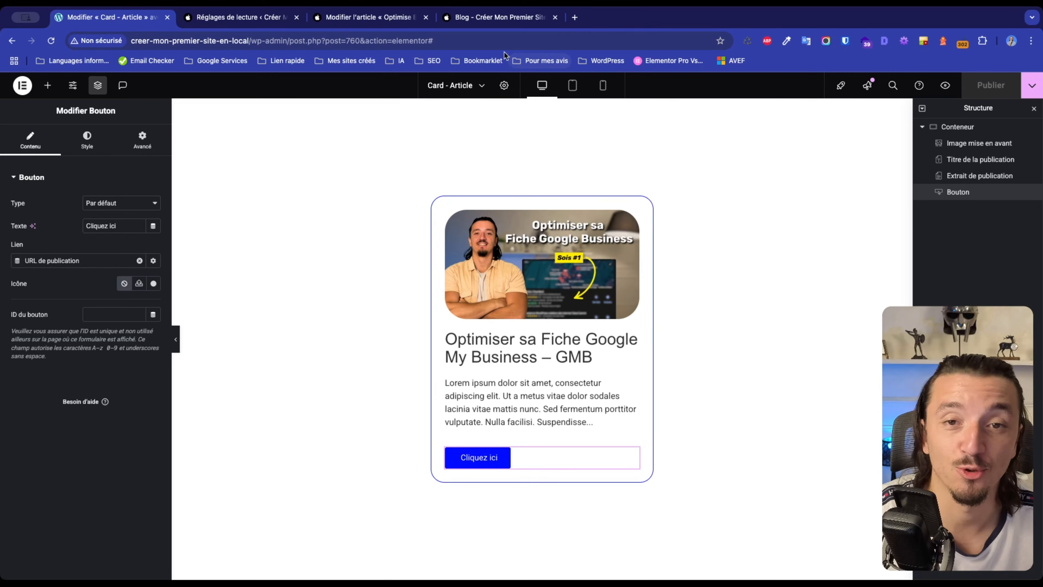
# Examine how the articles are laid out on the site's published Blog page.
pyautogui.click(502, 26)
pyautogui.scroll(-10, 551, 402)
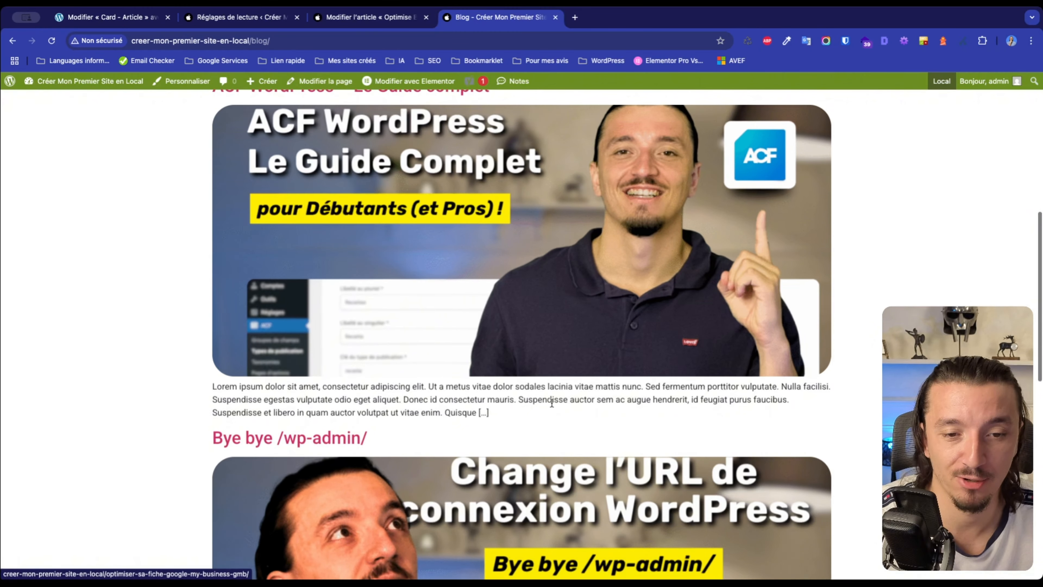
pyautogui.scroll(10, 552, 407)
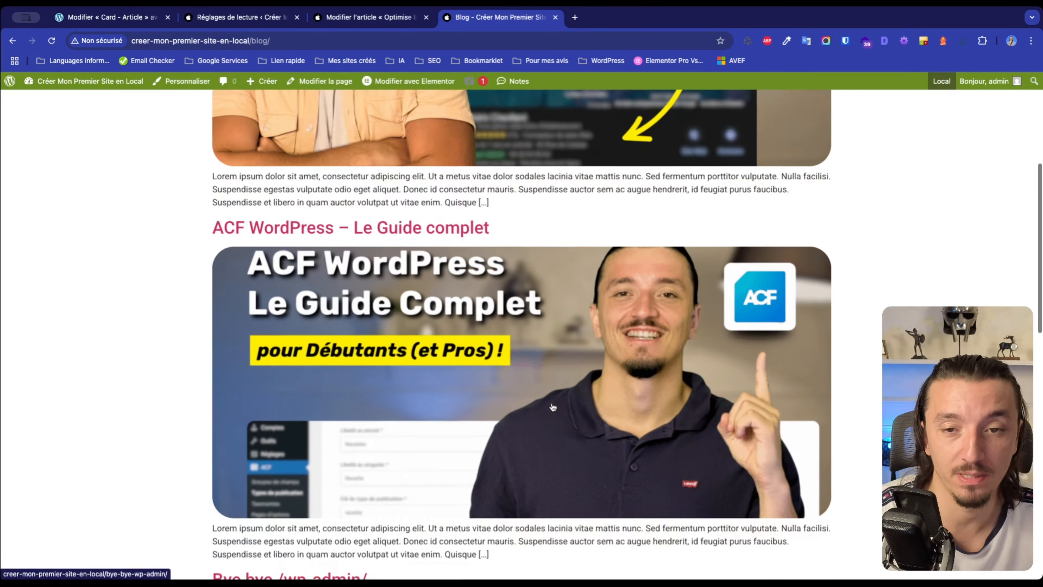
pyautogui.scroll(3, 549, 405)
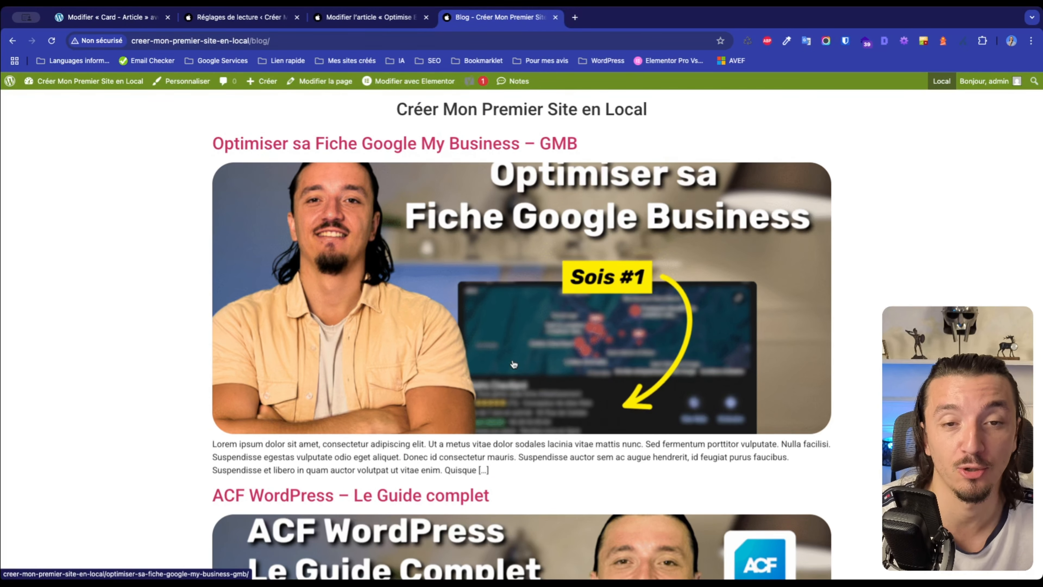
pyautogui.scroll(-1, 514, 364)
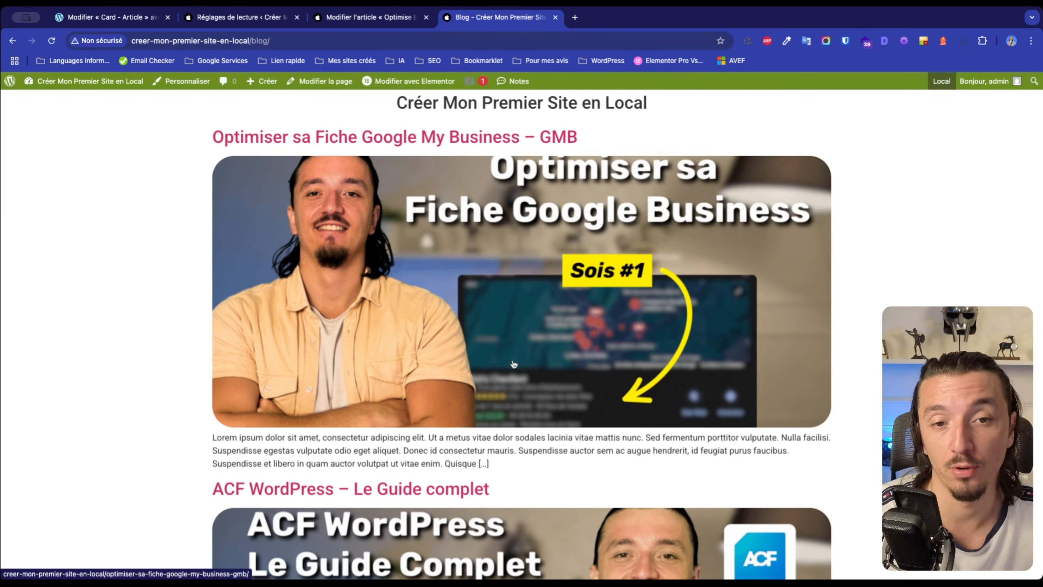
# Return to the "Card - Article" editor and link the featured image to a custom URL using the dynamic tag "URL de publication".
pyautogui.press('super+1')
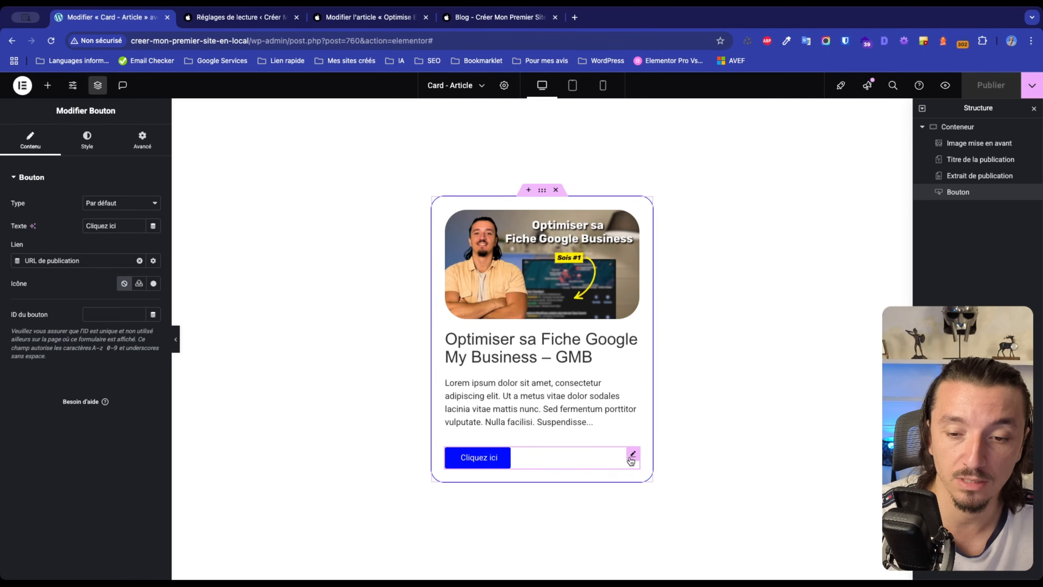
pyautogui.click(559, 291)
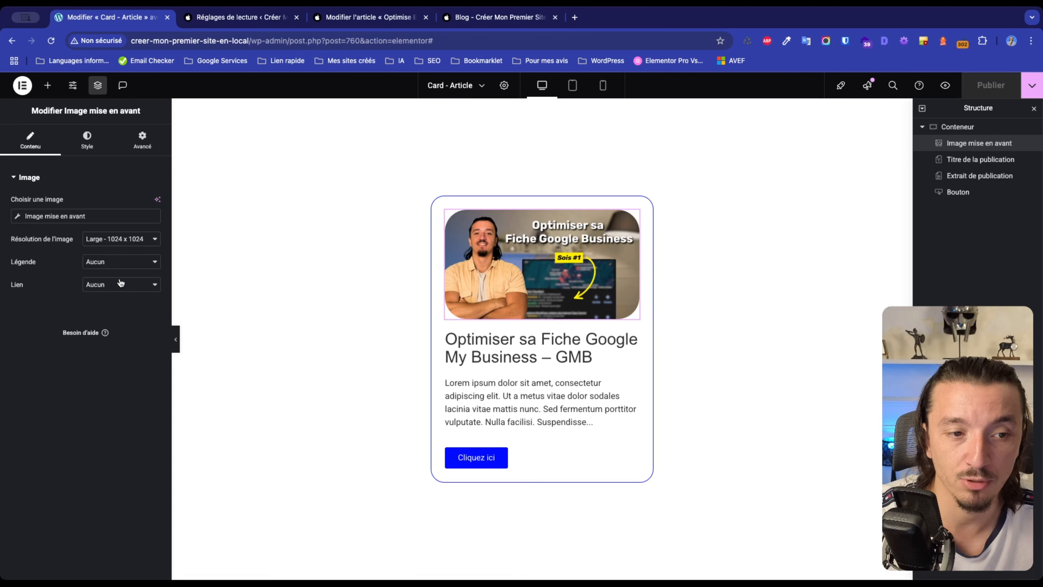
pyautogui.click(118, 309)
pyautogui.click(153, 308)
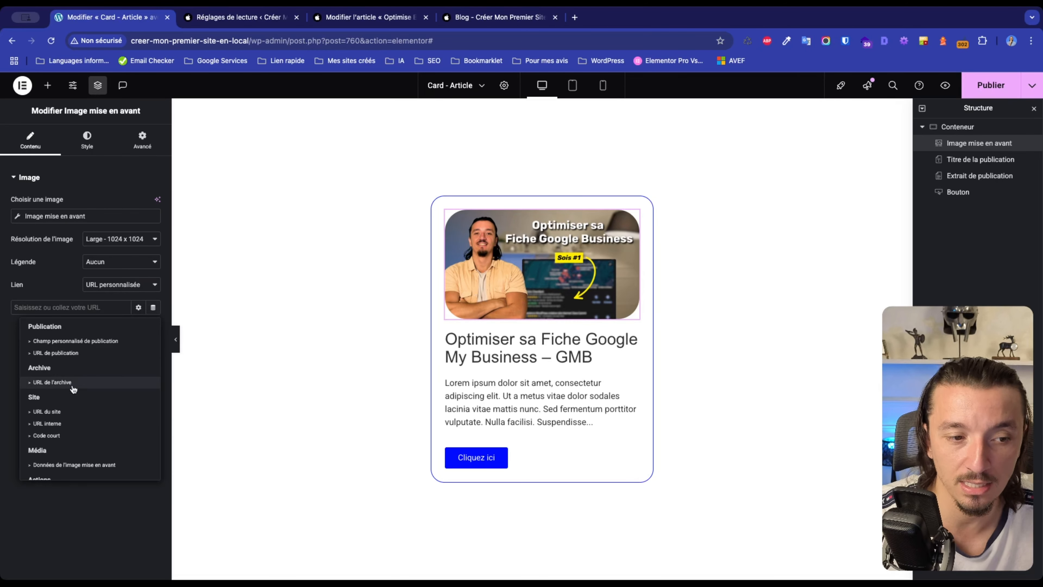
pyautogui.click(69, 353)
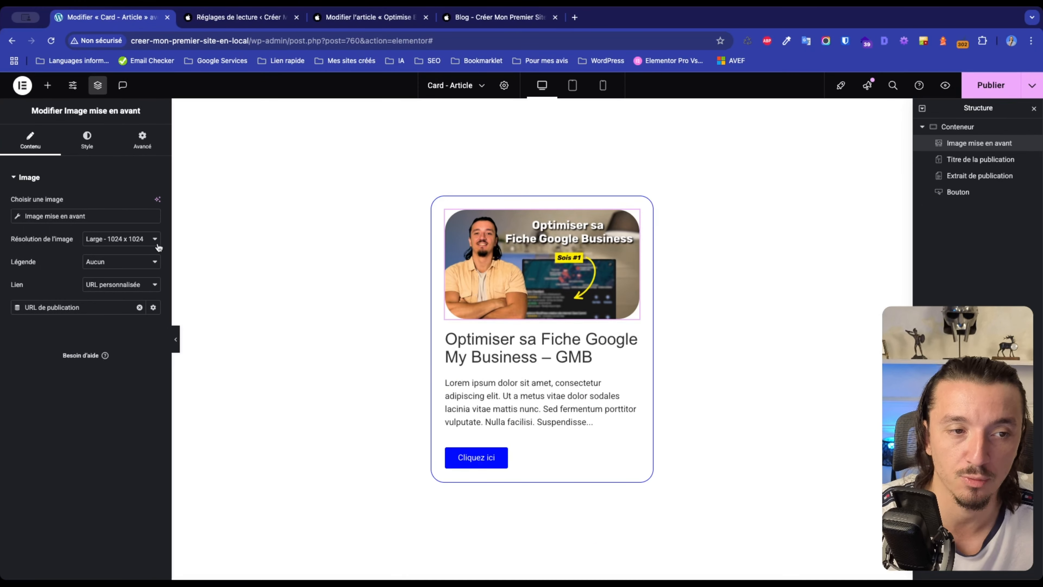
# Remove the dynamic link from the featured image and empty the button's link completely.
pyautogui.click(139, 307)
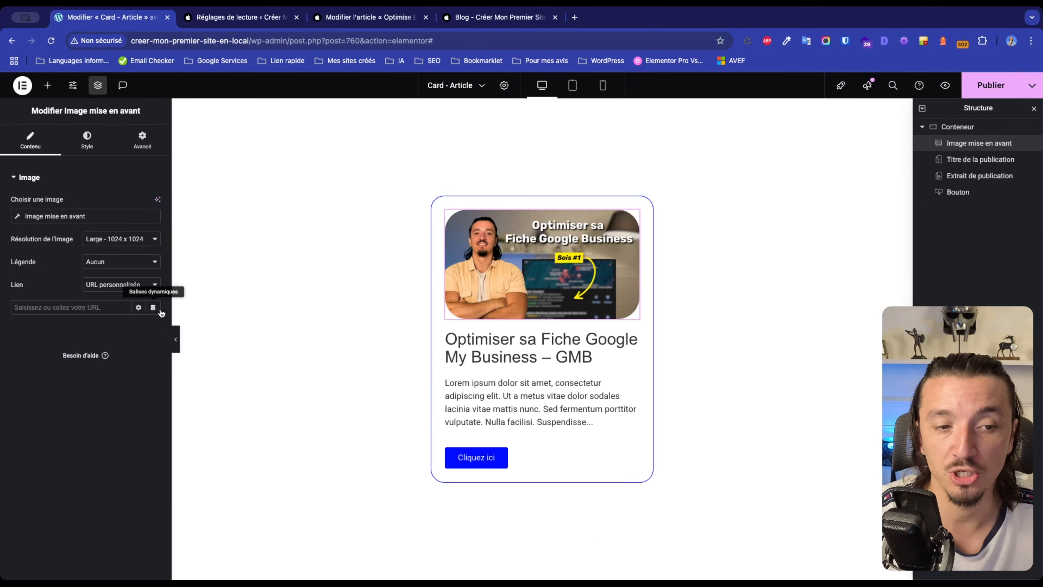
pyautogui.click(507, 460)
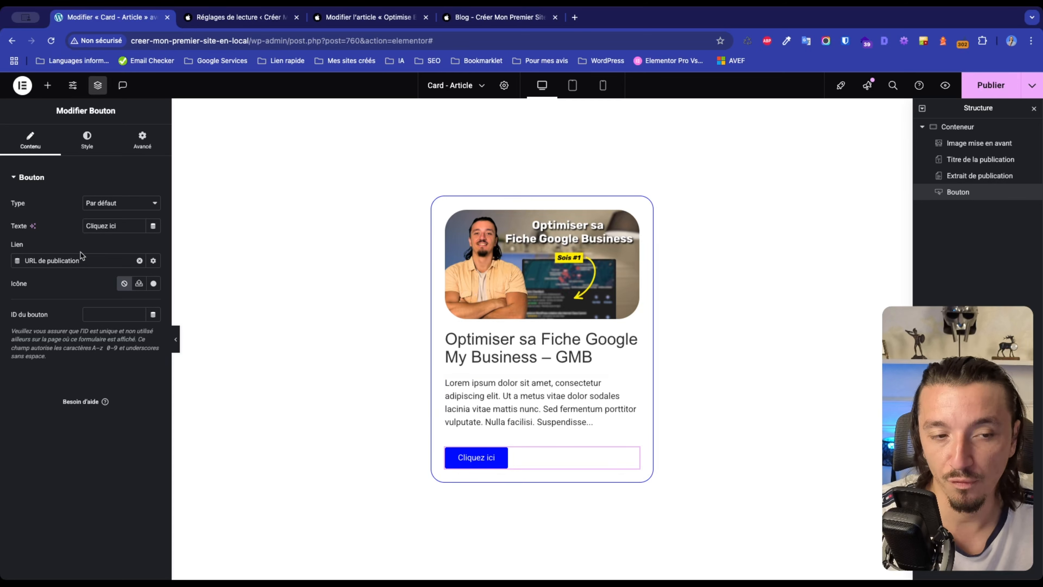
pyautogui.click(139, 260)
pyautogui.press('BackSpace')
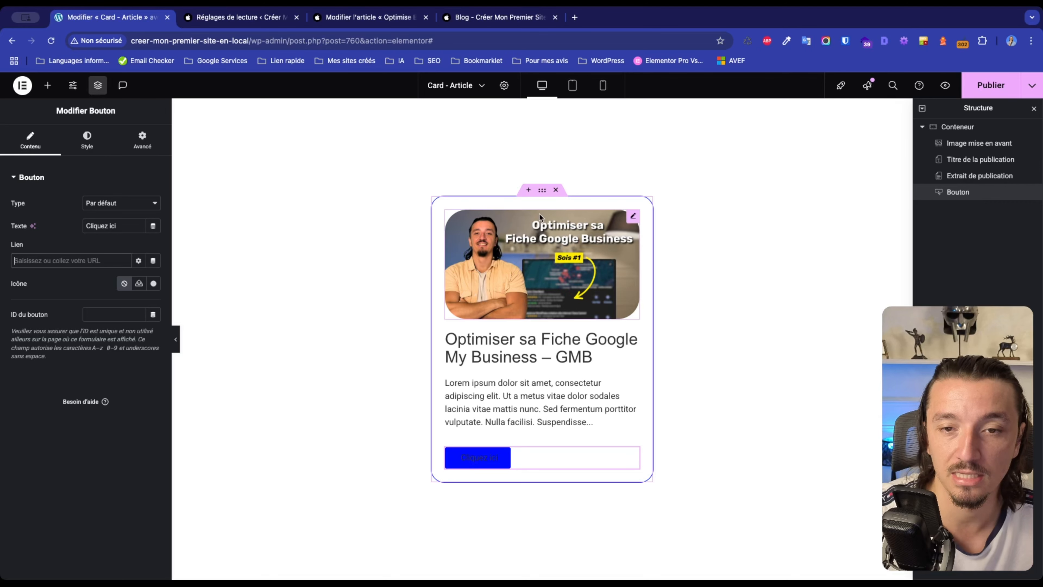
# Set the card container's HTML tag to "a (lien)", link it to the dynamic tag "URL de publication" and publish the template.
pyautogui.click(540, 198)
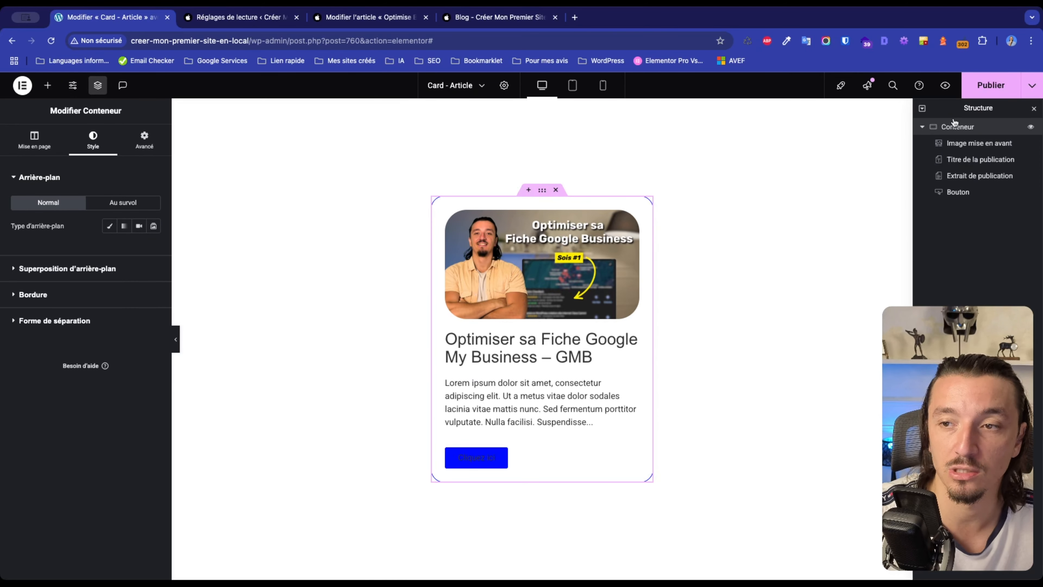
pyautogui.click(35, 140)
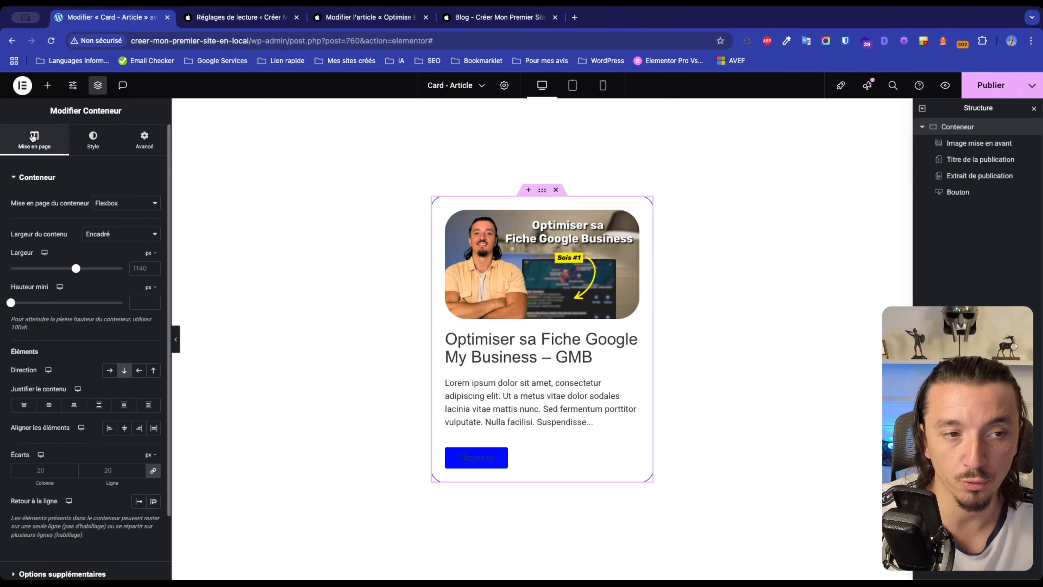
pyautogui.scroll(-3, 80, 372)
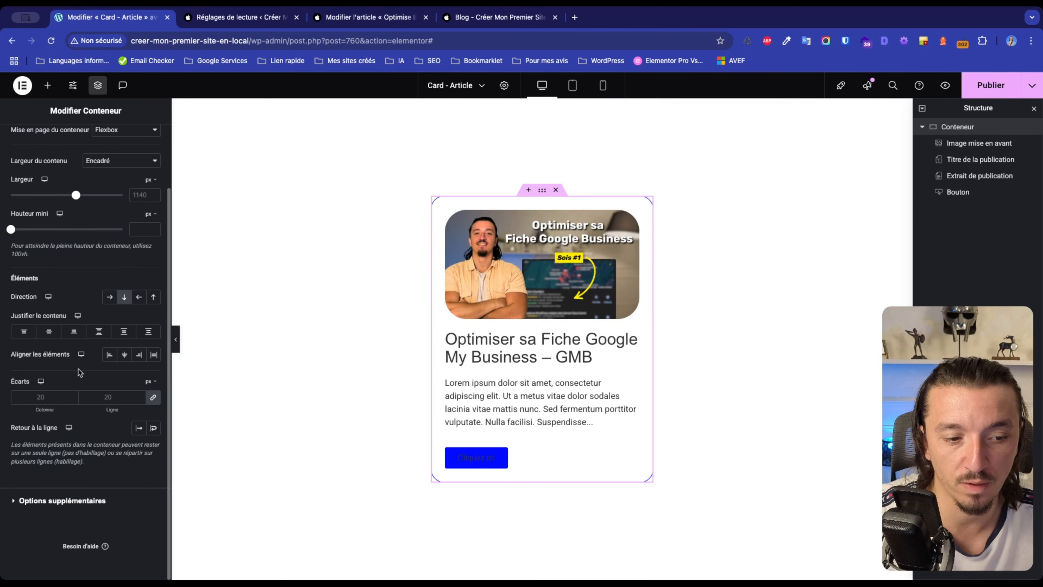
pyautogui.click(77, 505)
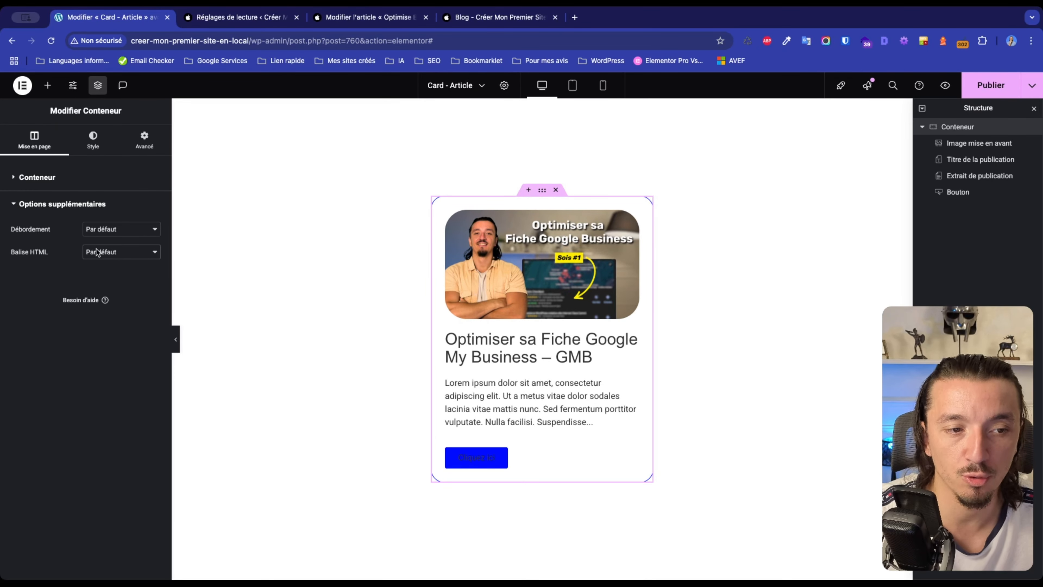
pyautogui.click(119, 332)
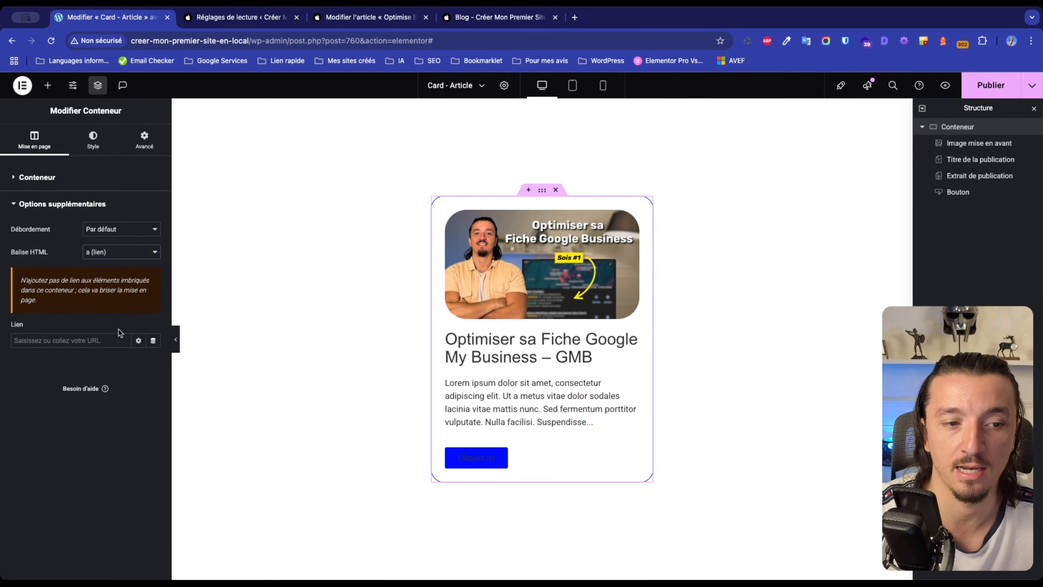
pyautogui.click(148, 342)
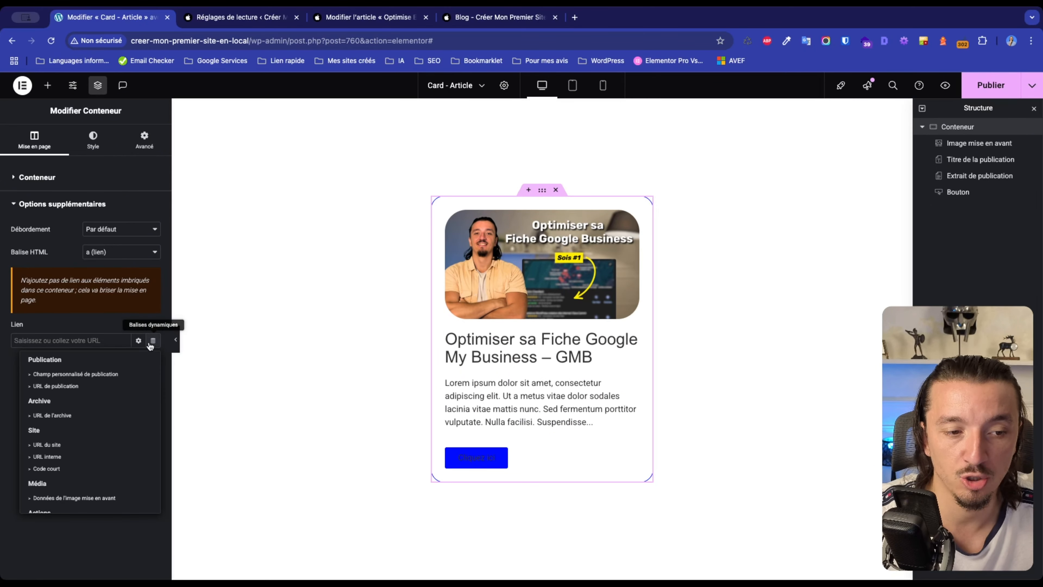
pyautogui.click(119, 385)
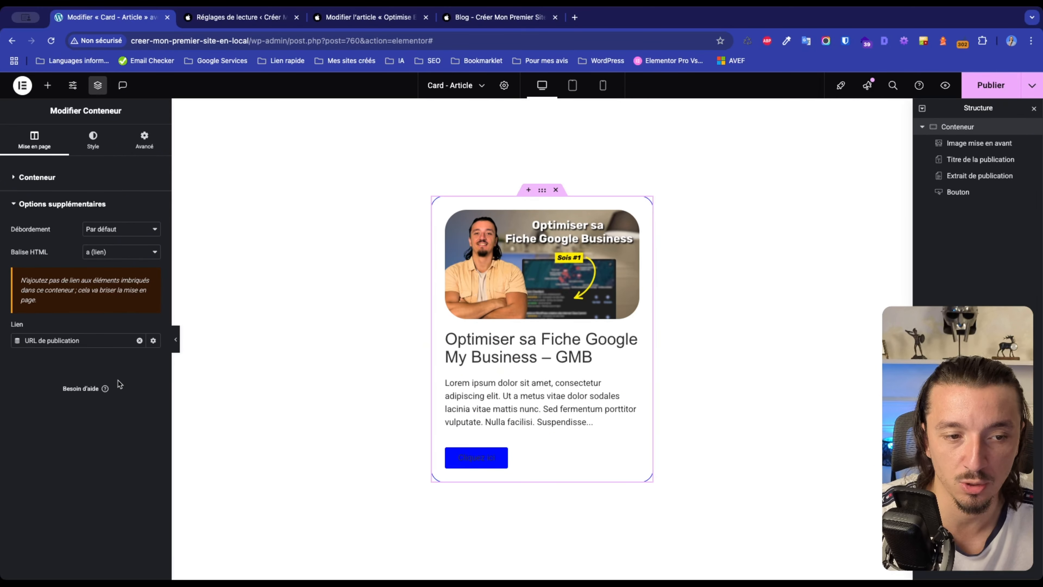
pyautogui.click(991, 86)
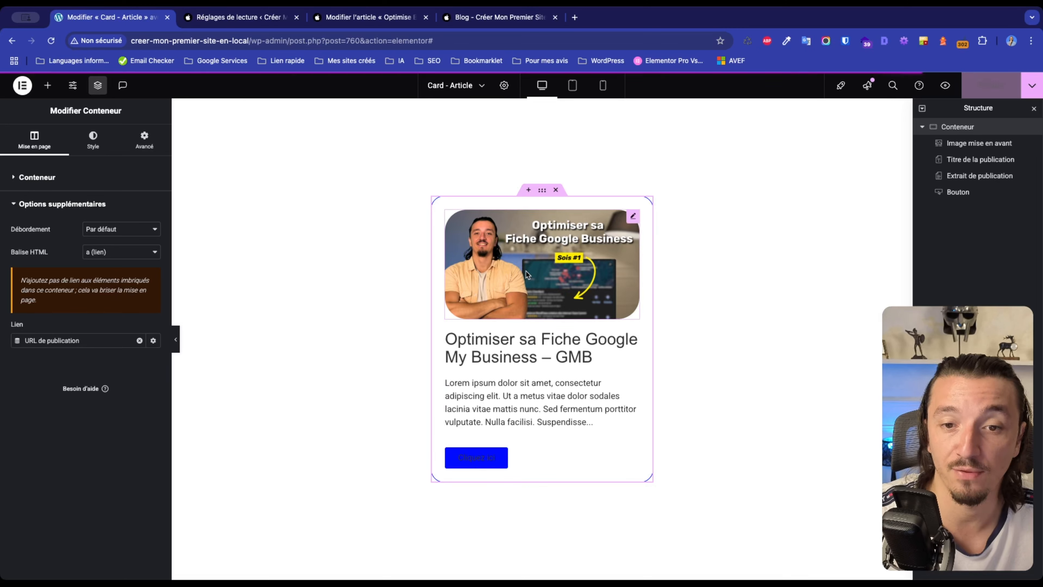
# Give the card container a hover transform with an offset of X 5 px and Y -5 px.
pyautogui.click(145, 142)
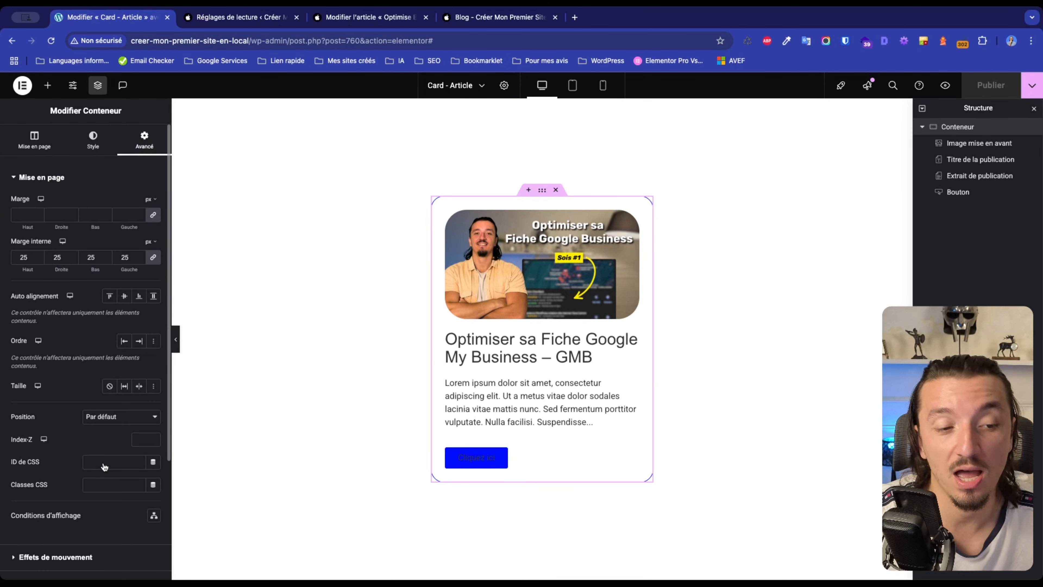
pyautogui.scroll(-5, 104, 471)
pyautogui.click(70, 433)
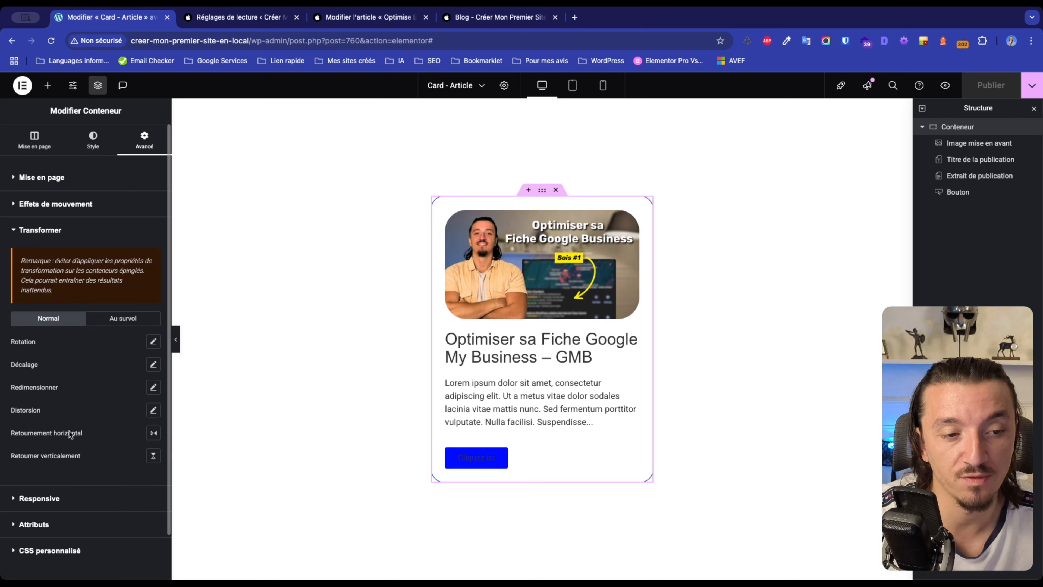
pyautogui.click(103, 323)
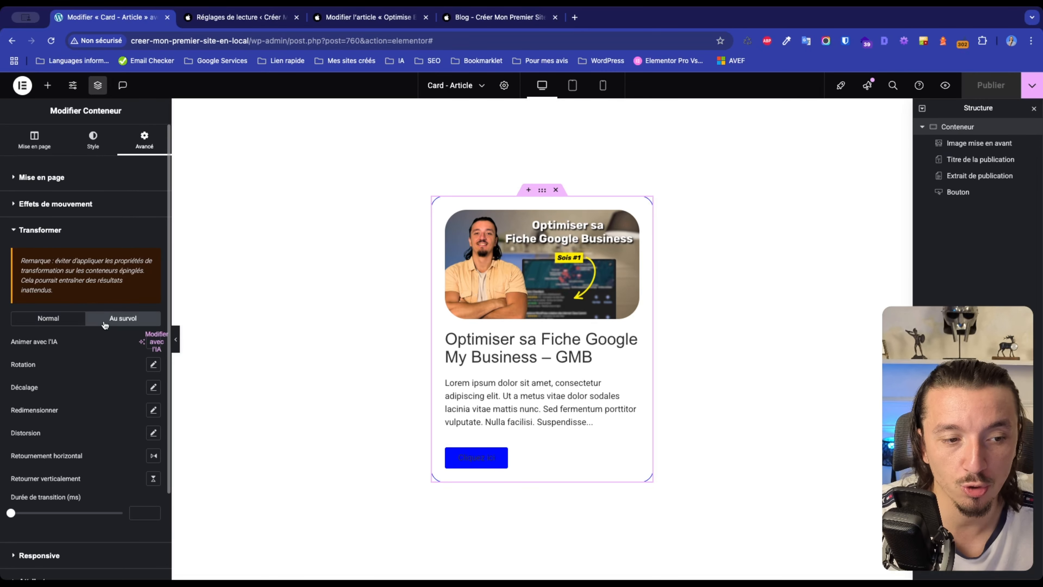
pyautogui.click(154, 388)
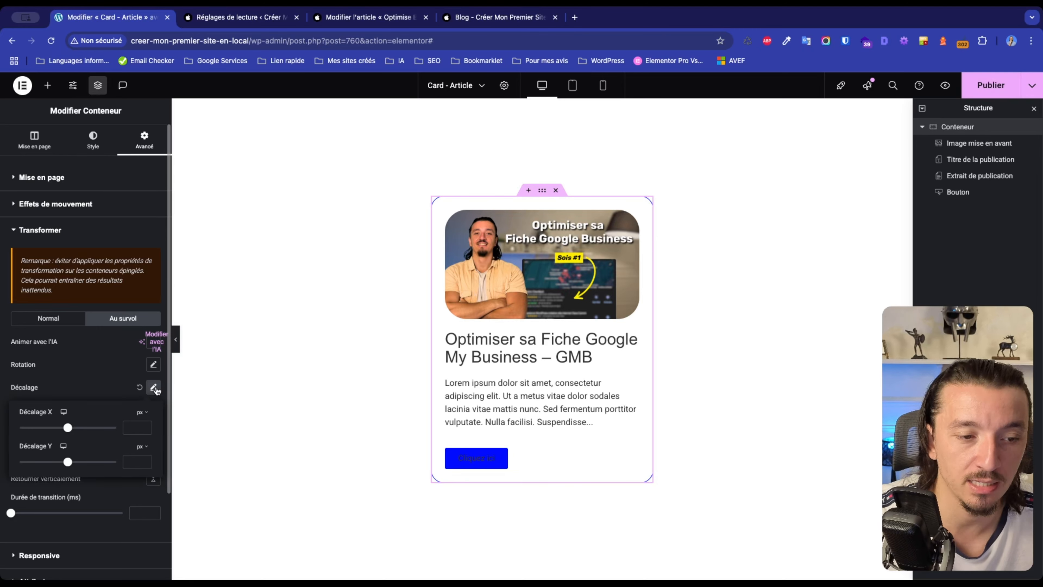
pyautogui.click(133, 424)
pyautogui.write('5')
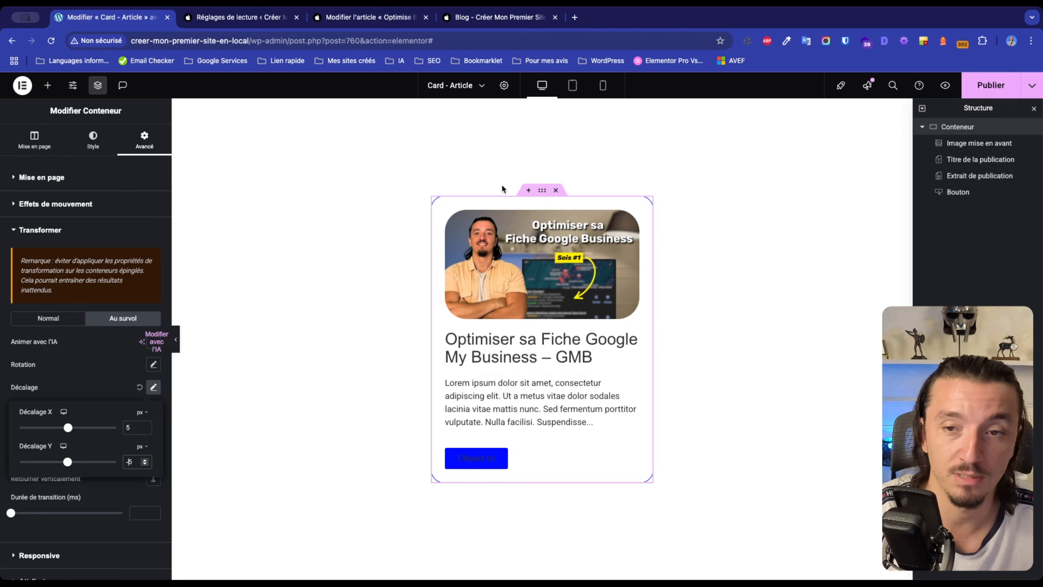
# Review the card container's link option and the note about links on nested elements.
pyautogui.click(34, 140)
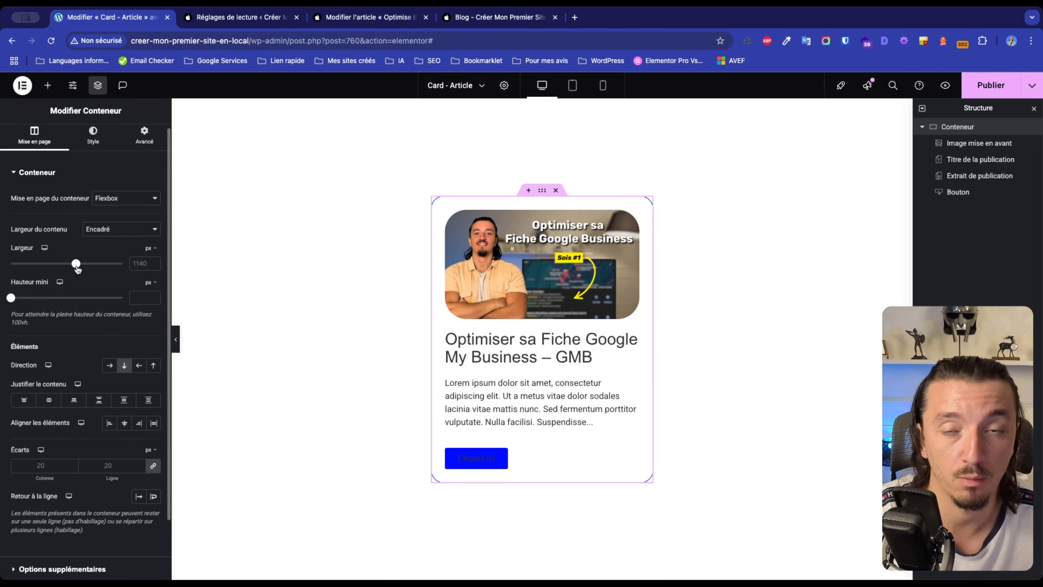
pyautogui.scroll(-2, 78, 267)
pyautogui.click(70, 501)
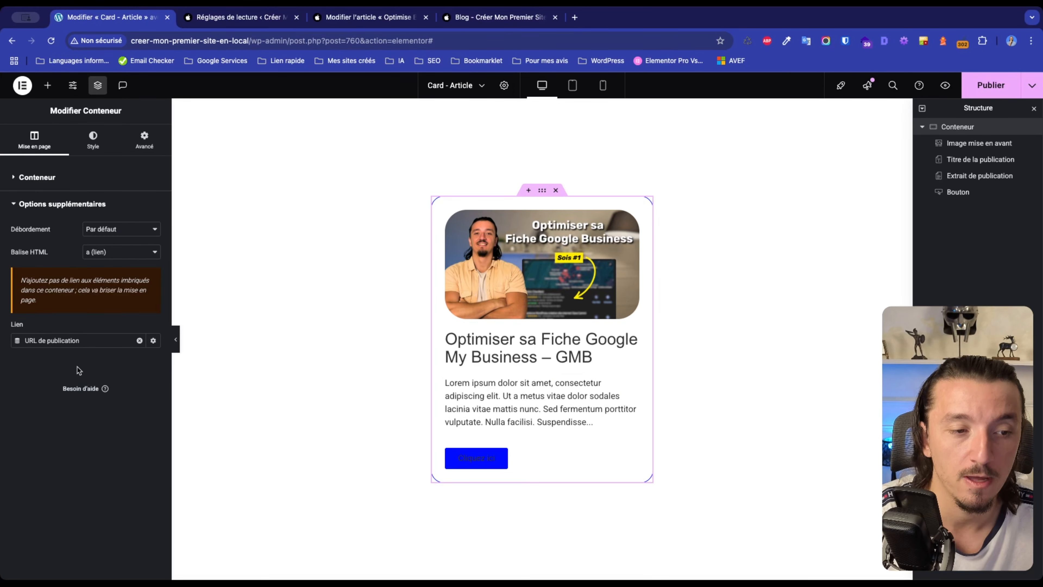
pyautogui.tripleClick(36, 287)
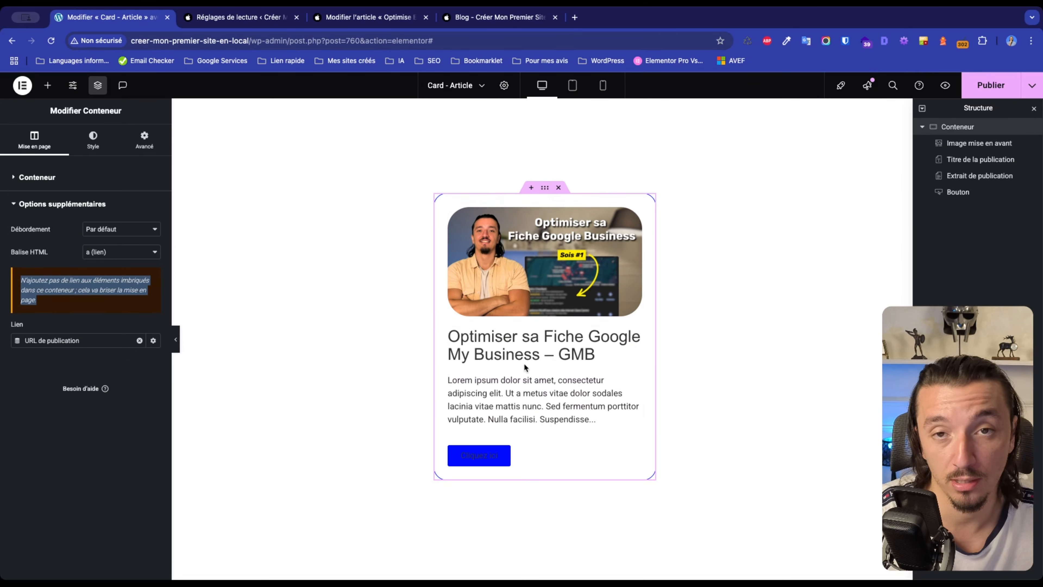
# Delete the "Cliquez ici" button from the card.
pyautogui.click(494, 459)
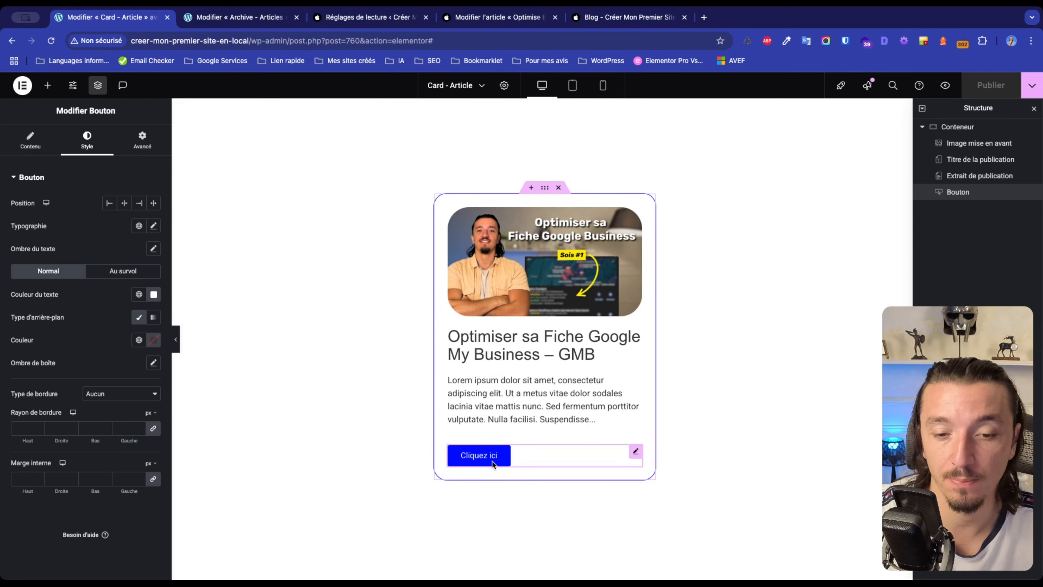
pyautogui.rightClick(636, 454)
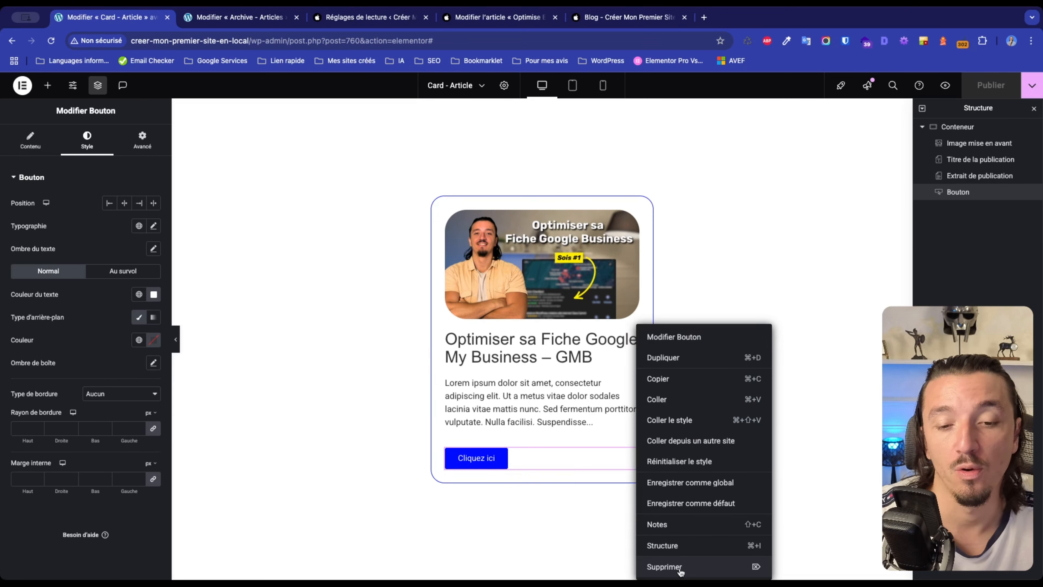
pyautogui.click(518, 467)
pyautogui.rightClick(634, 455)
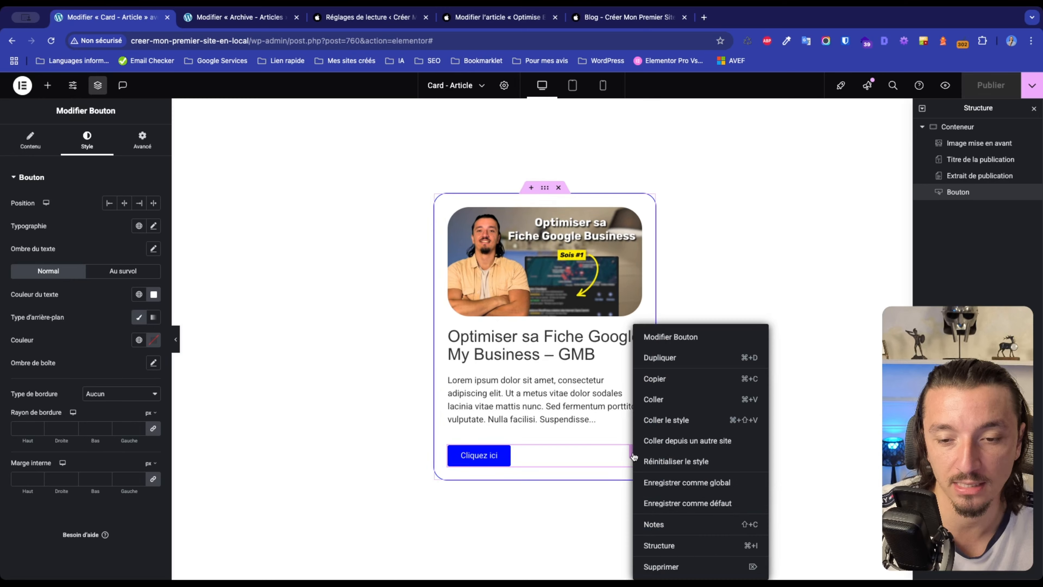
pyautogui.click(657, 566)
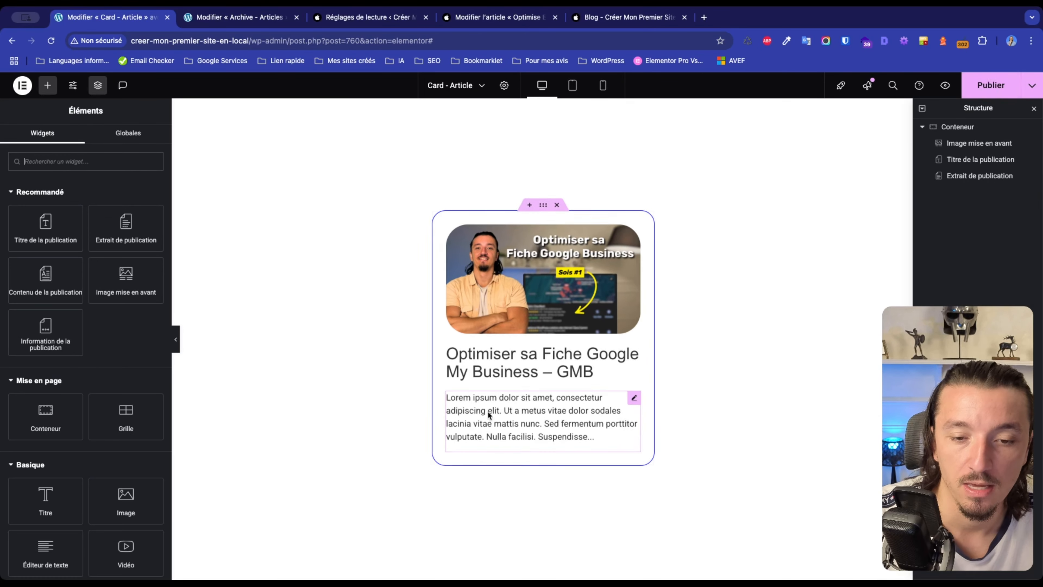
# Add a Titre widget below the post excerpt with HTML tag p and the text "En savoir plus".
pyautogui.click(484, 415)
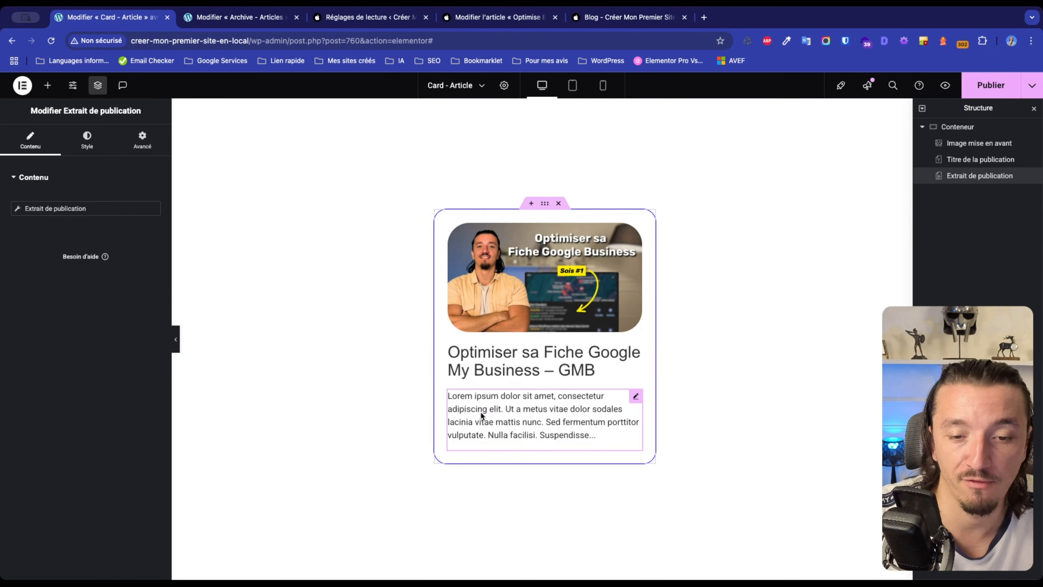
pyautogui.click(47, 86)
pyautogui.click(67, 161)
pyautogui.write('ti')
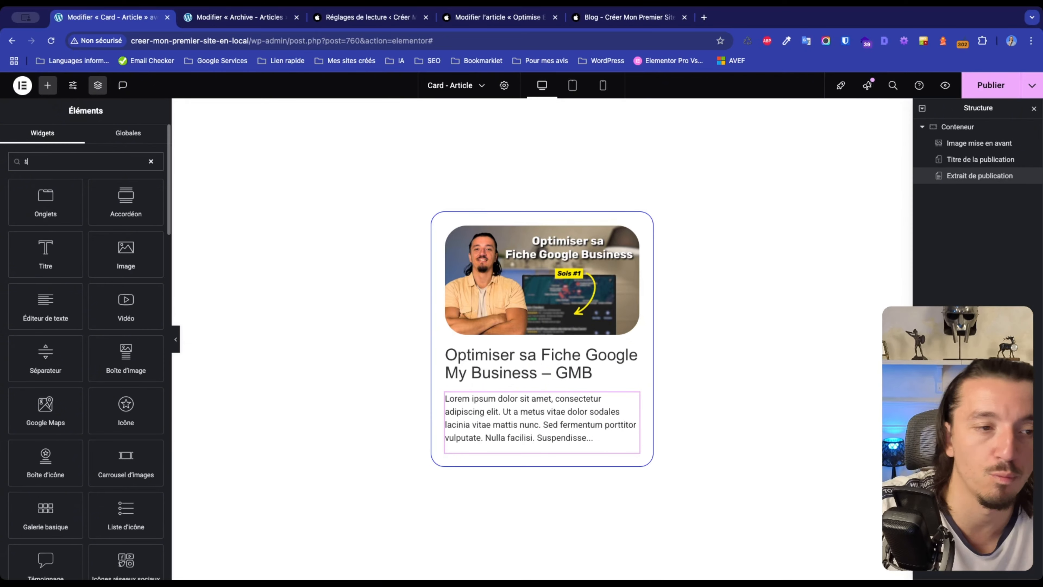
pyautogui.click(46, 248)
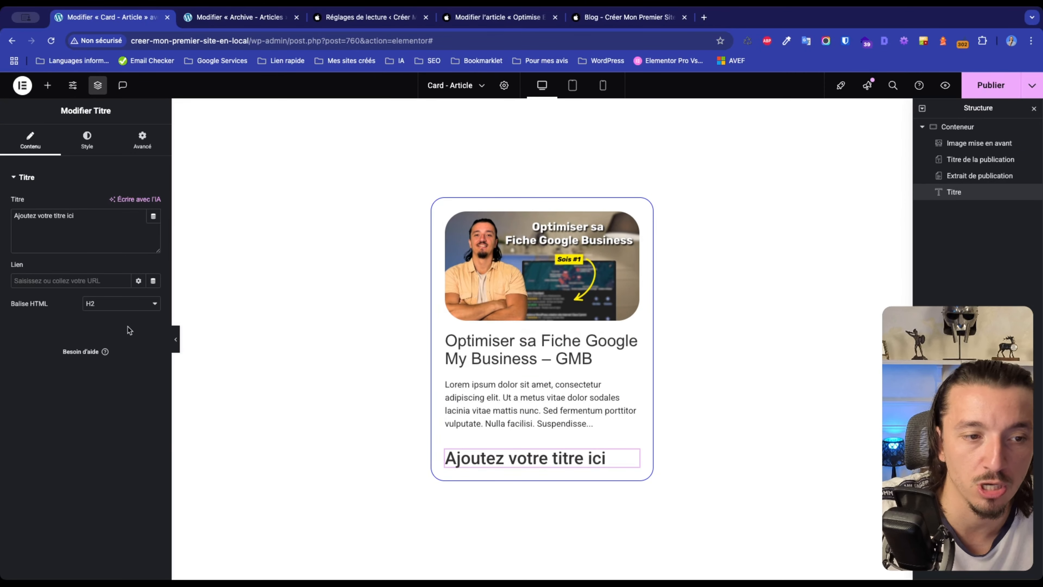
pyautogui.tripleClick(70, 216)
pyautogui.write('En savoir plus')
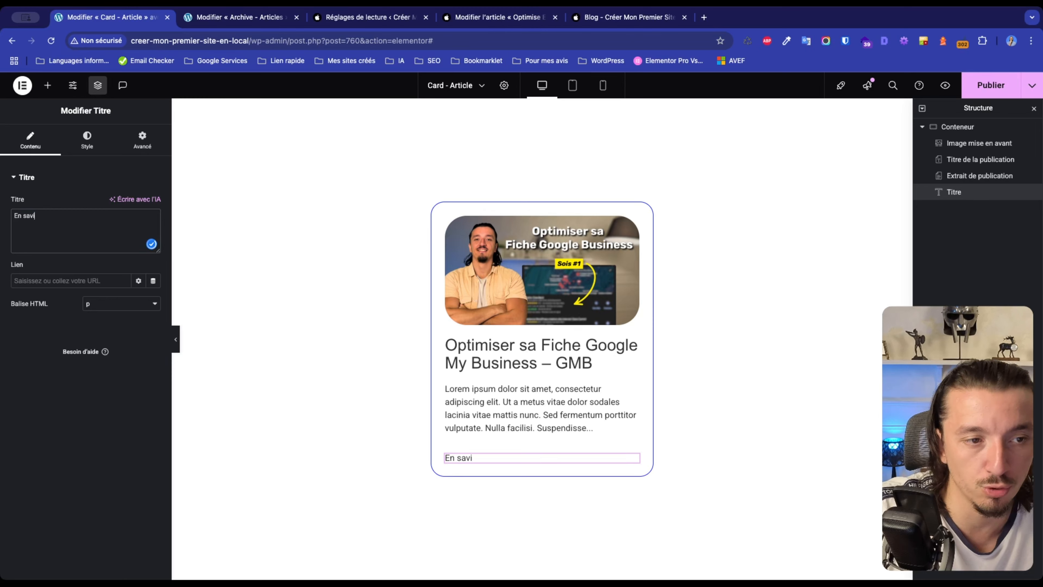
# Check the global fonts for the "En savoir plus" title and adjust its style settings.
pyautogui.click(87, 139)
pyautogui.click(139, 234)
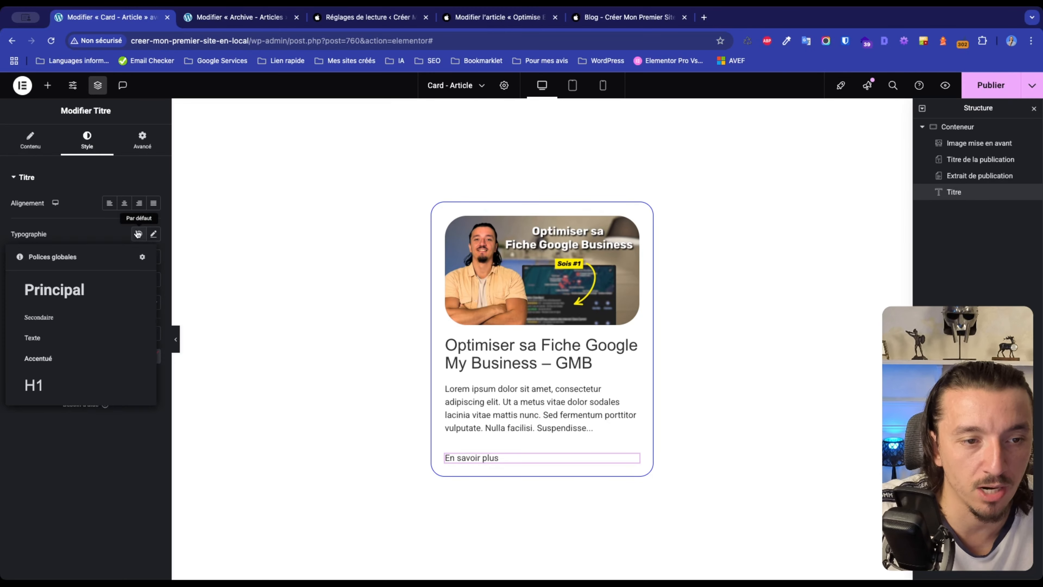
pyautogui.click(94, 225)
pyautogui.click(139, 356)
pyautogui.click(98, 401)
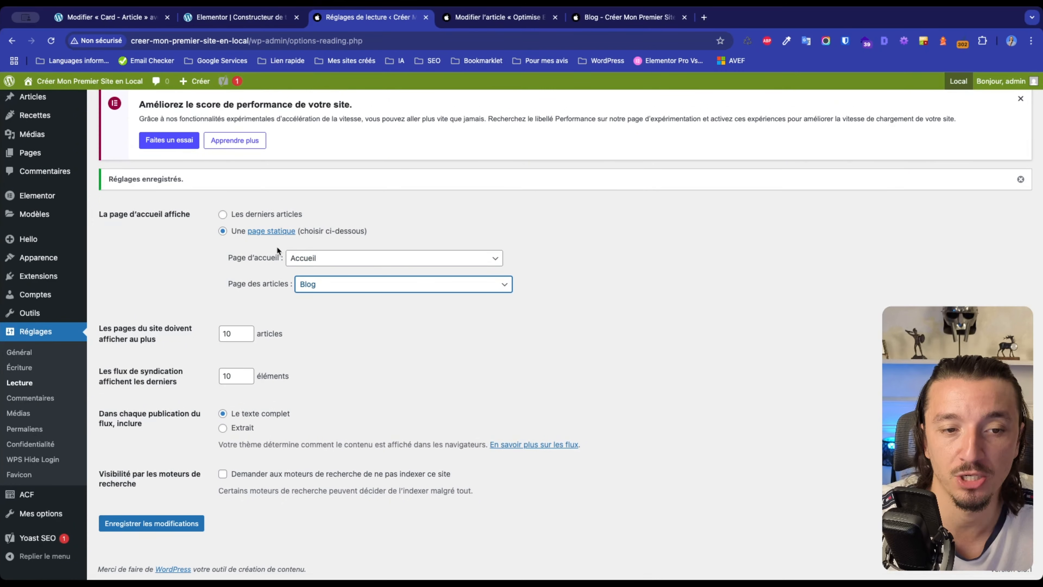
# In the WordPress reading settings, clear the "Page des articles" choice and select Blog again.
pyautogui.click(348, 212)
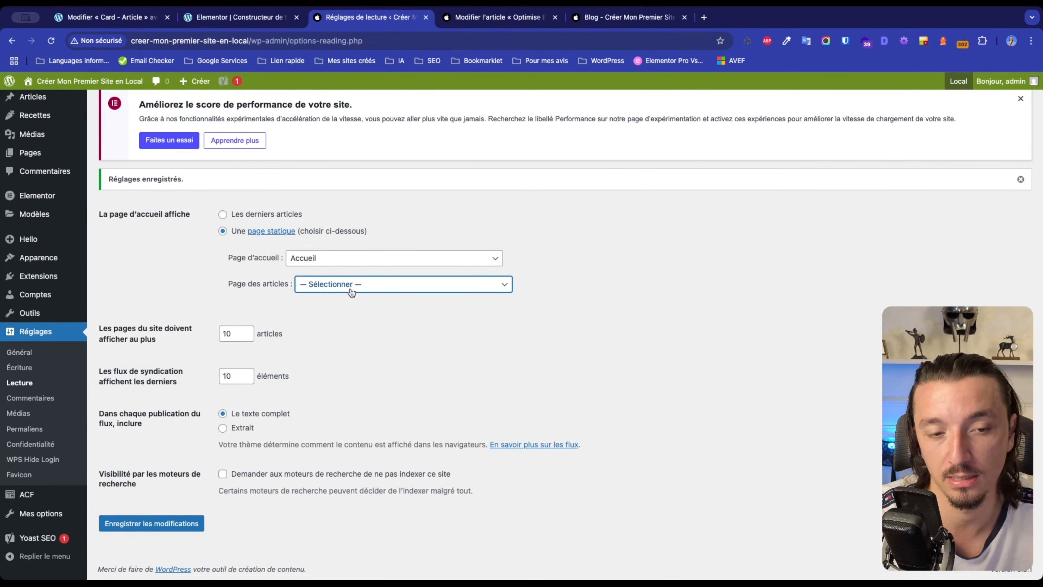
pyautogui.press('b')
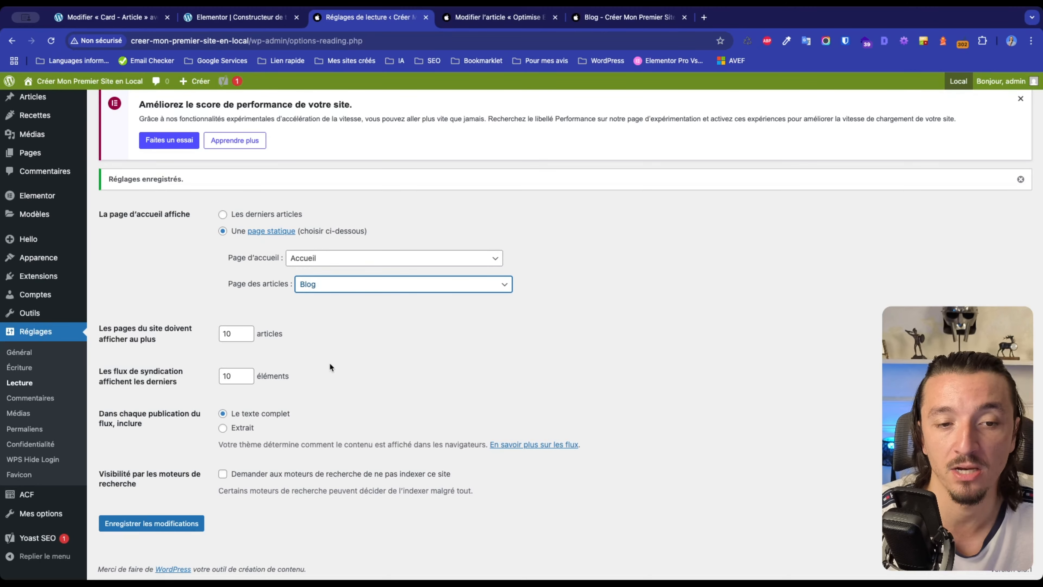
pyautogui.click(658, 9)
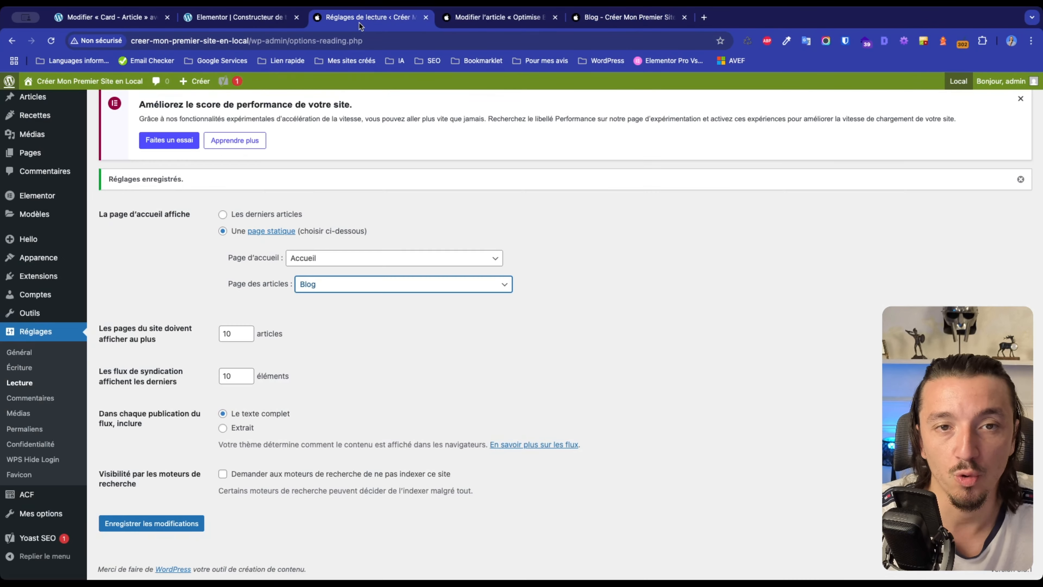
pyautogui.click(370, 17)
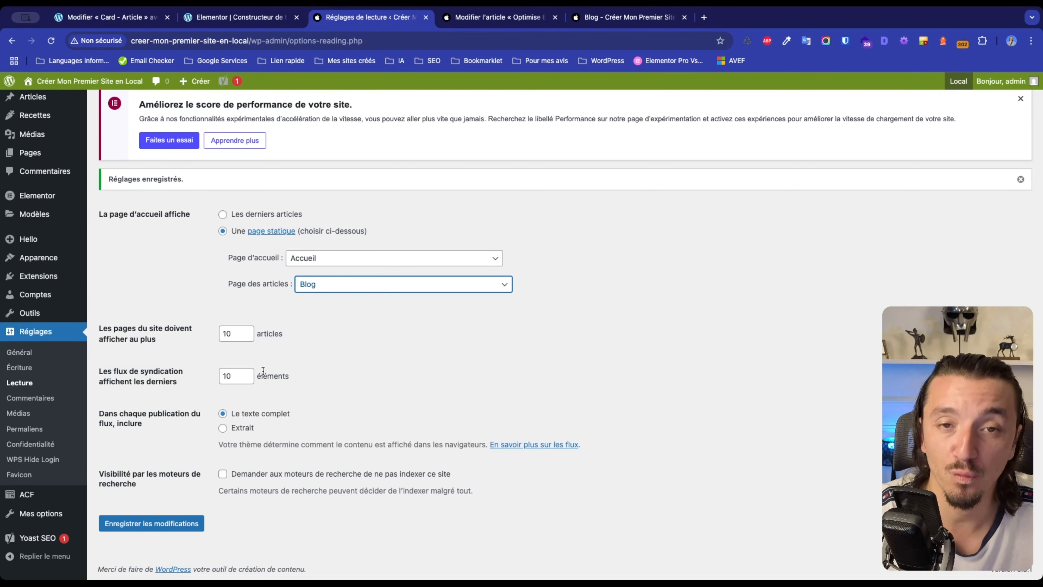
# Create a new Archive template in the theme builder and dismiss the template library to start from a blank canvas.
pyautogui.moveTo(35, 214)
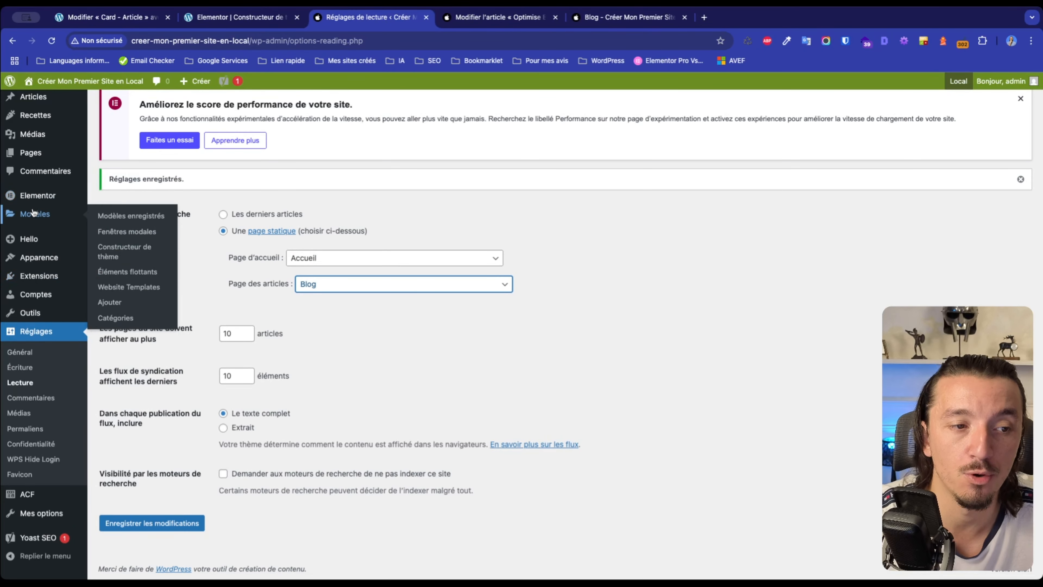
pyautogui.click(130, 255)
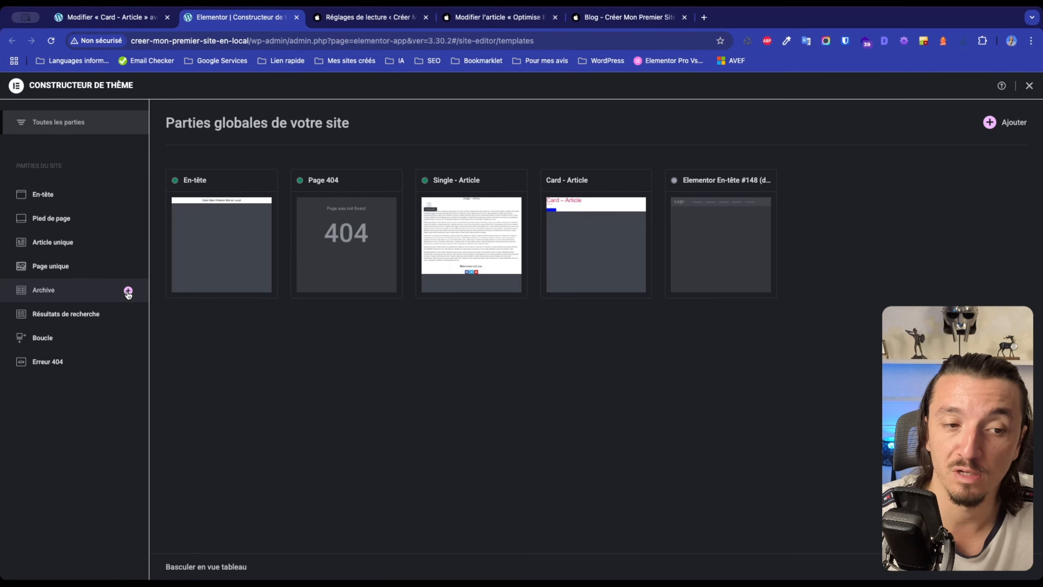
pyautogui.click(128, 291)
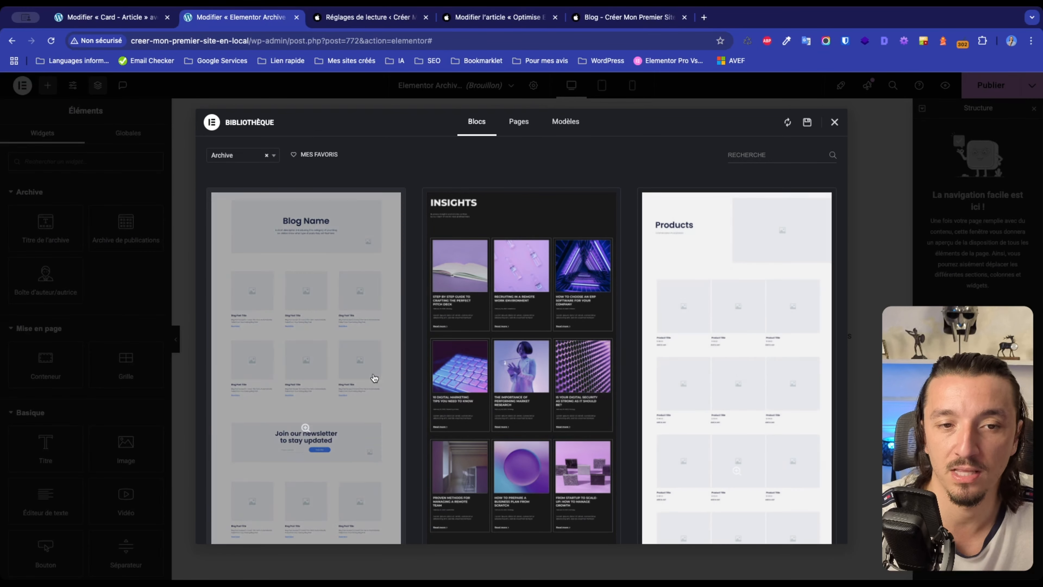
pyautogui.click(835, 123)
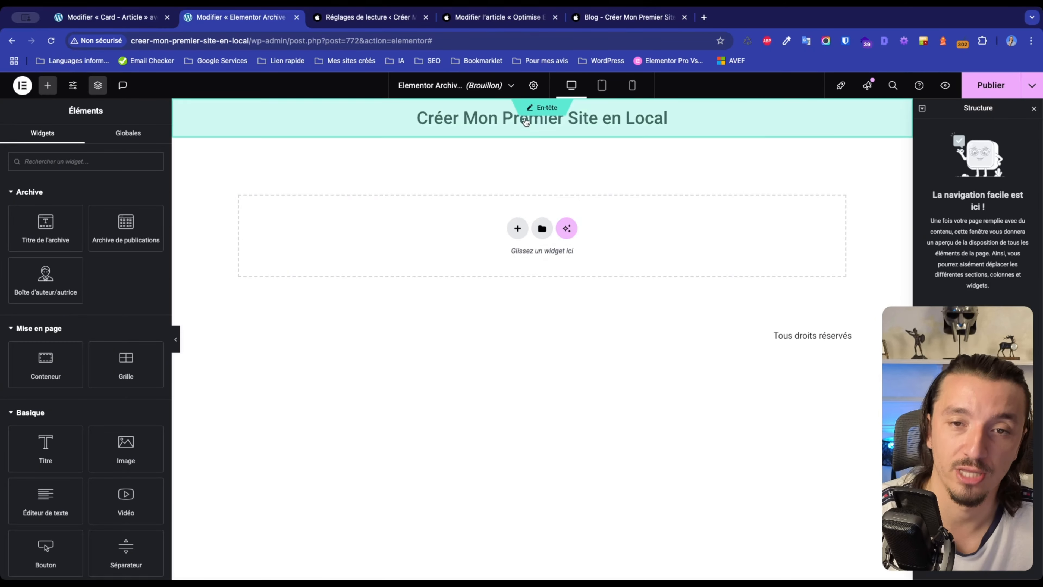
# Rename the archive template "Archive - Articles" in its general settings.
pyautogui.click(534, 85)
pyautogui.tripleClick(87, 217)
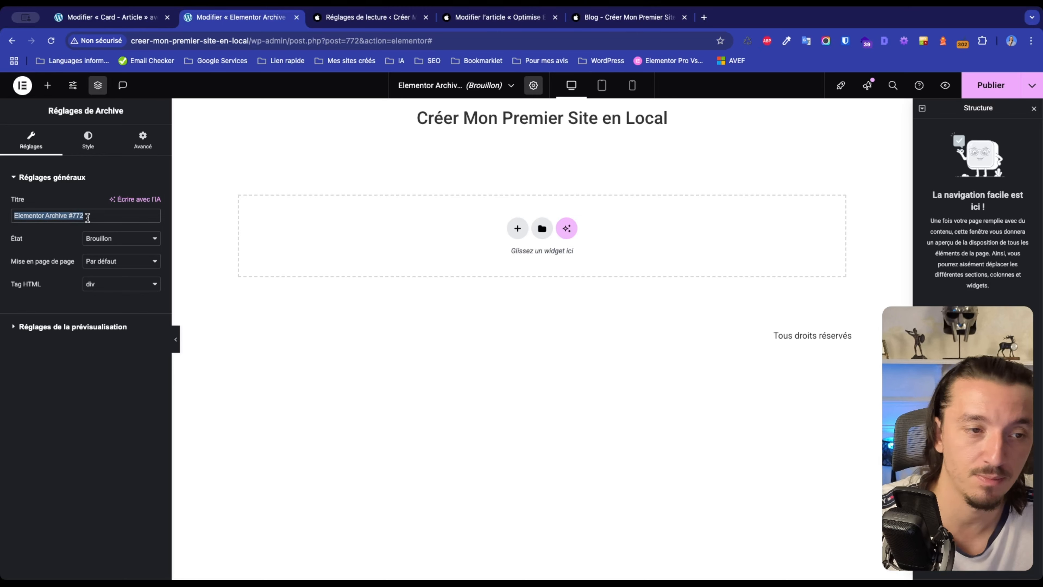
pyautogui.write('Archive -')
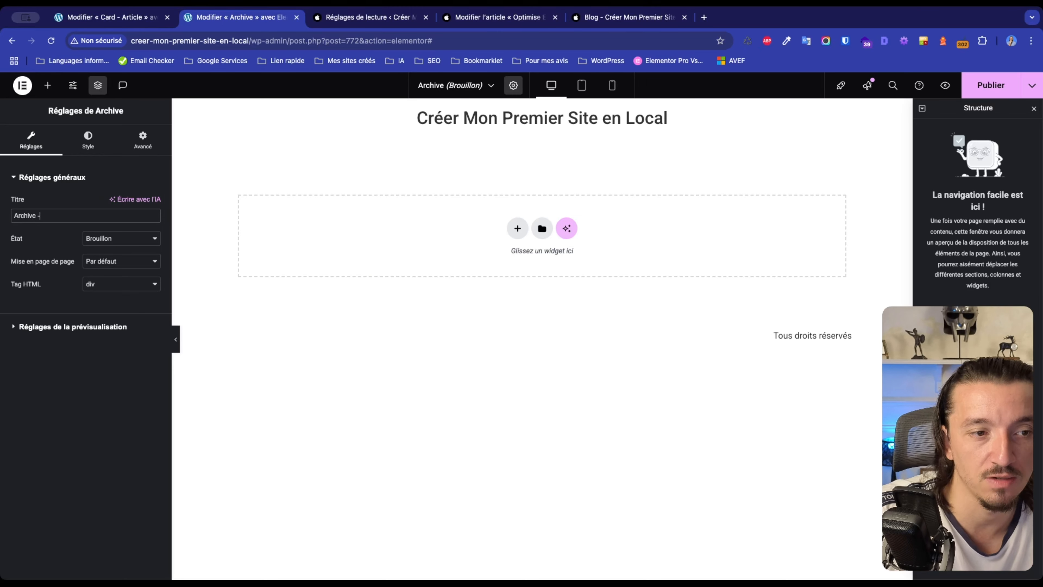
pyautogui.write(' Articles')
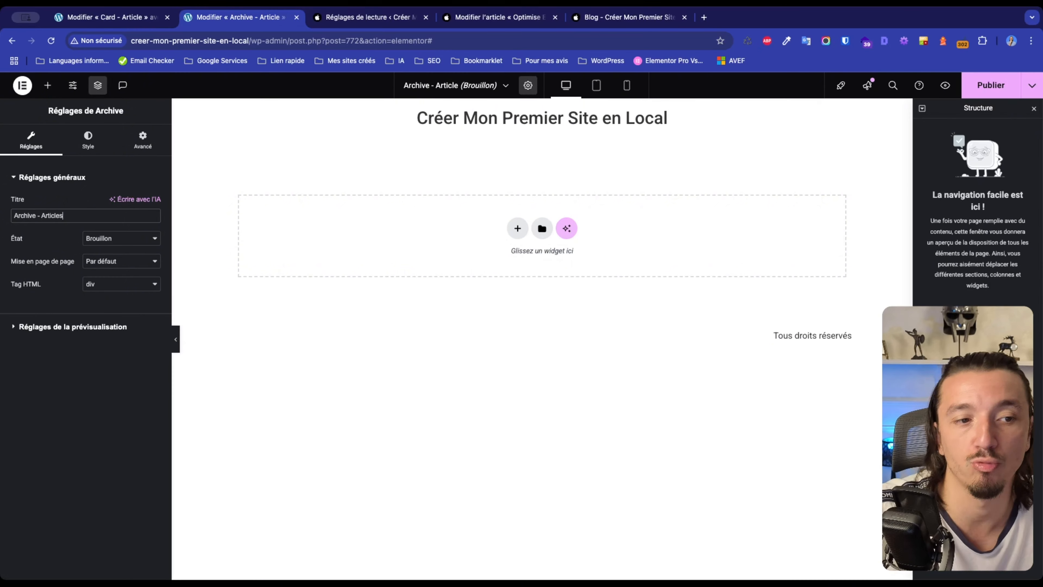
# Publish the archive template with the display condition set to include Articles archive.
pyautogui.click(977, 90)
pyautogui.click(533, 348)
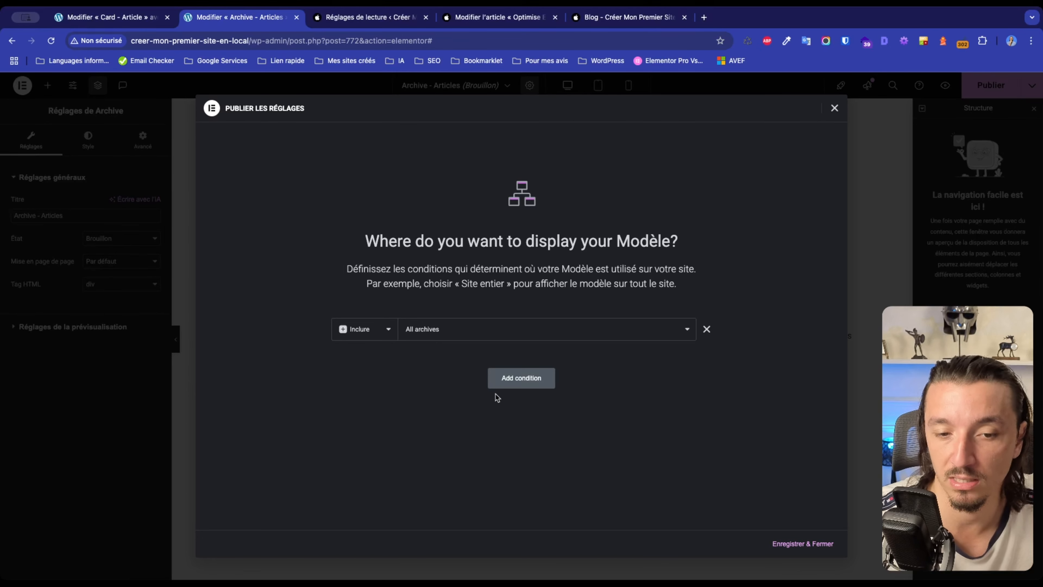
pyautogui.click(502, 397)
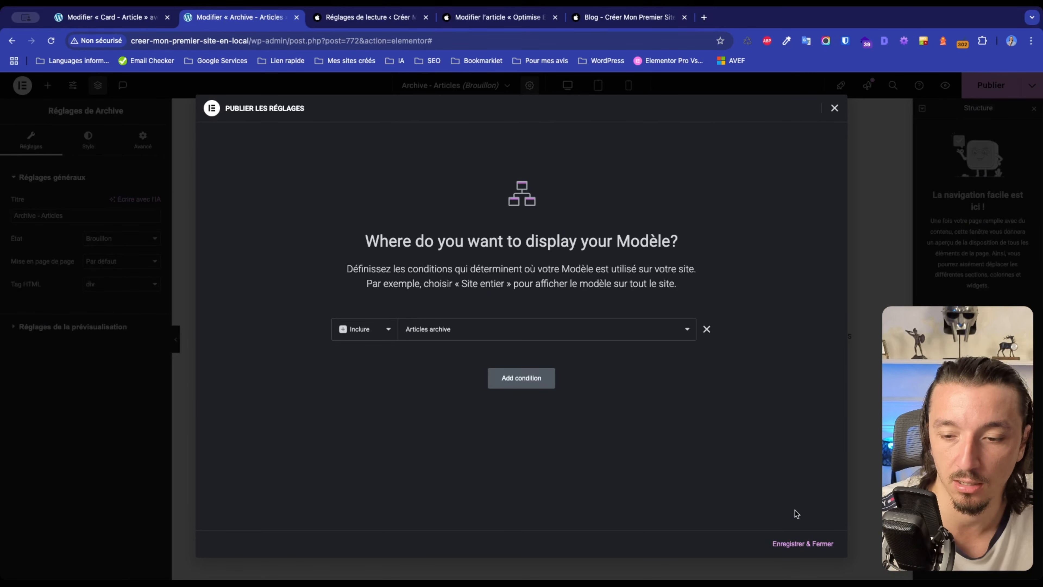
pyautogui.click(791, 542)
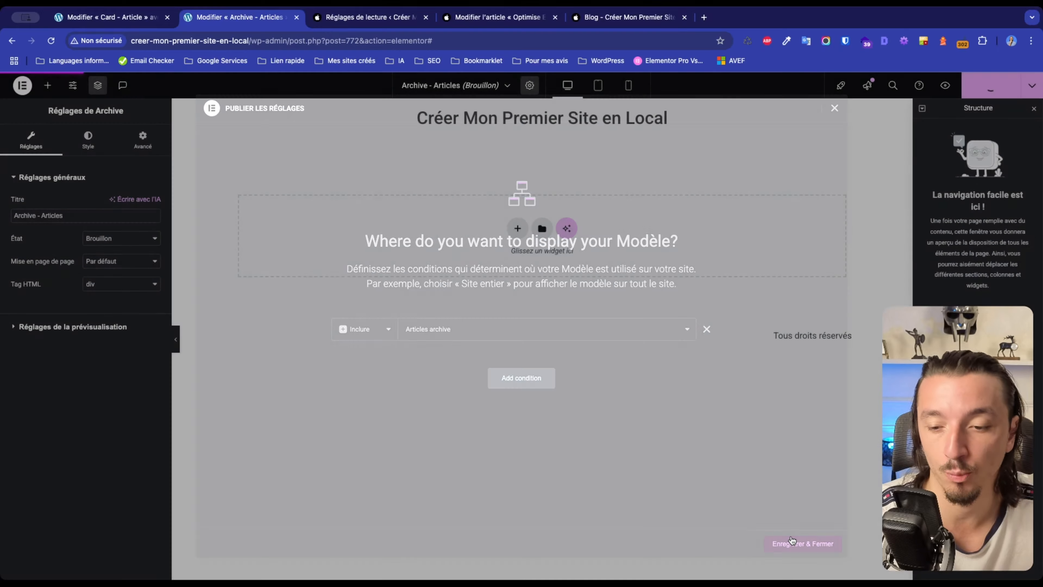
# Reload the Blog page on the site to check the published archive template, and return to the archive editor.
pyautogui.click(603, 18)
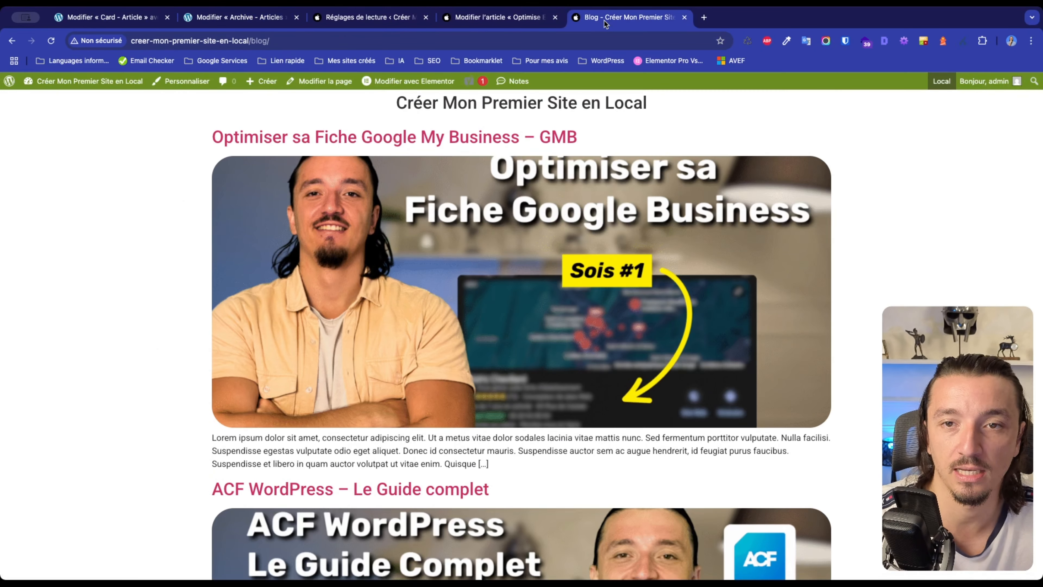
pyautogui.press('super+r')
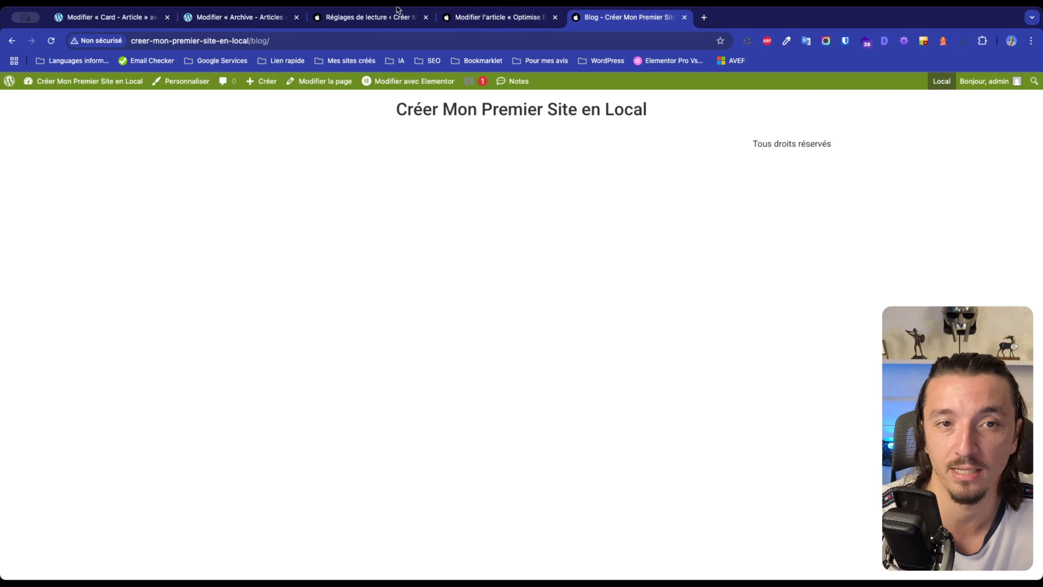
pyautogui.click(271, 18)
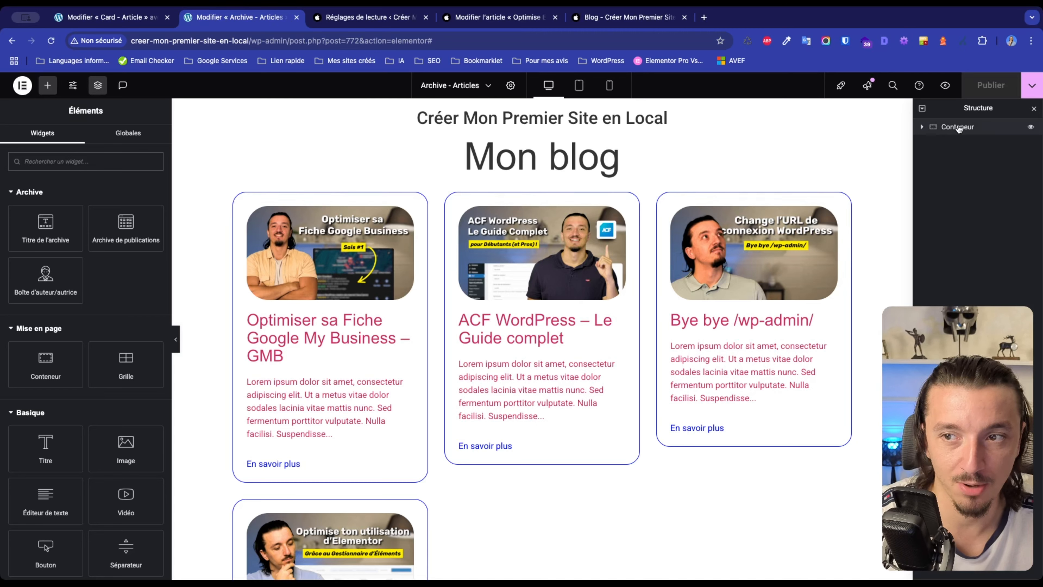
# Select the Grille de boucle widget in the archive's container and choose the Card - Article template for it.
pyautogui.click(923, 127)
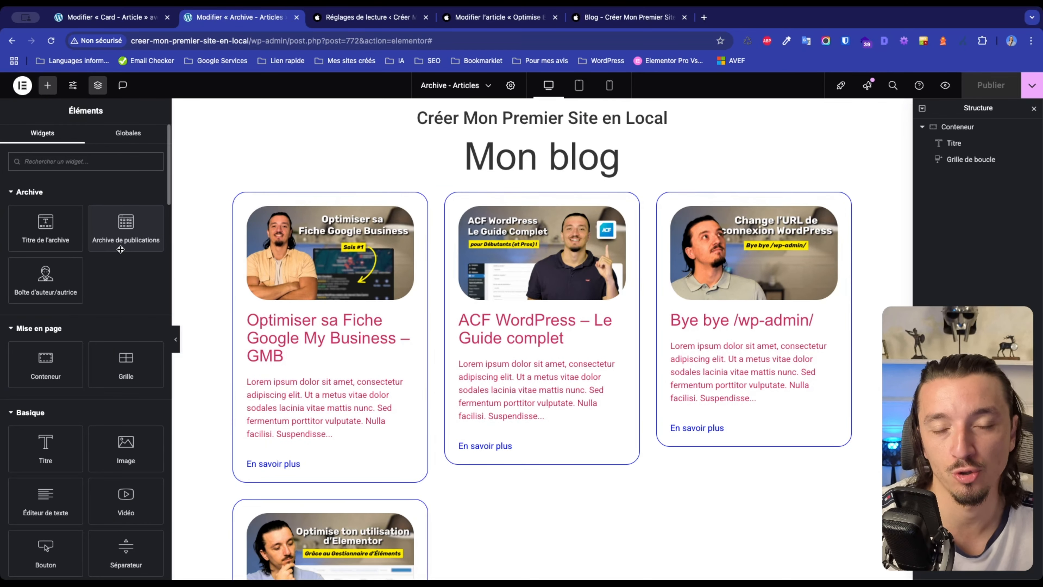
pyautogui.scroll(-2, 120, 250)
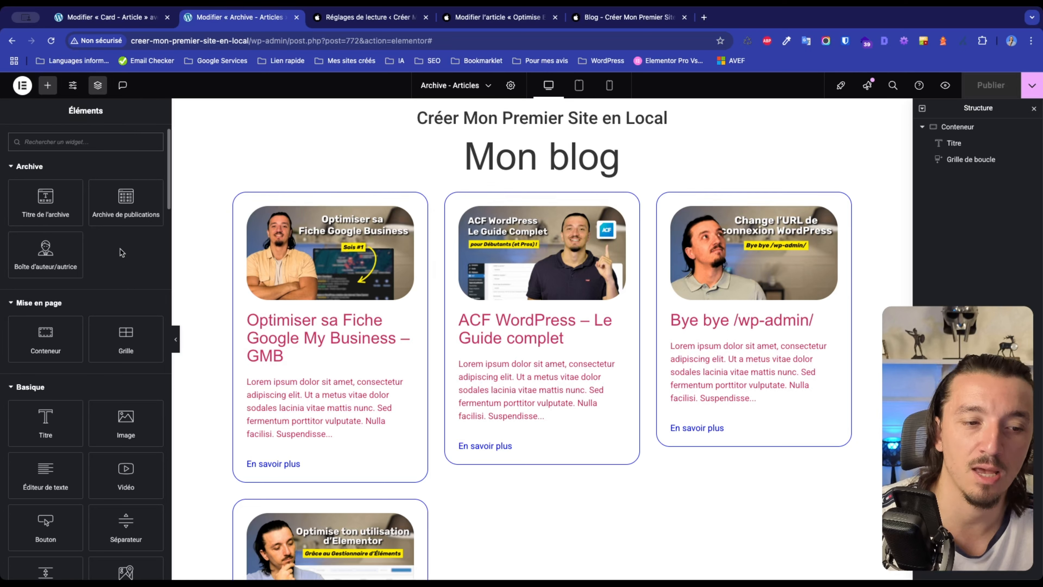
pyautogui.scroll(-1, 122, 252)
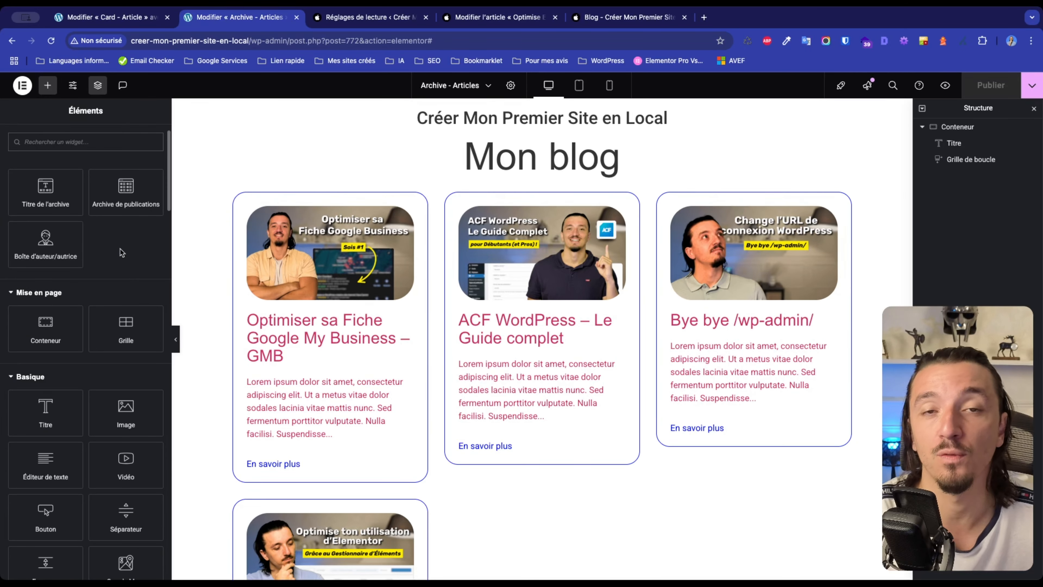
pyautogui.scroll(-15, 122, 253)
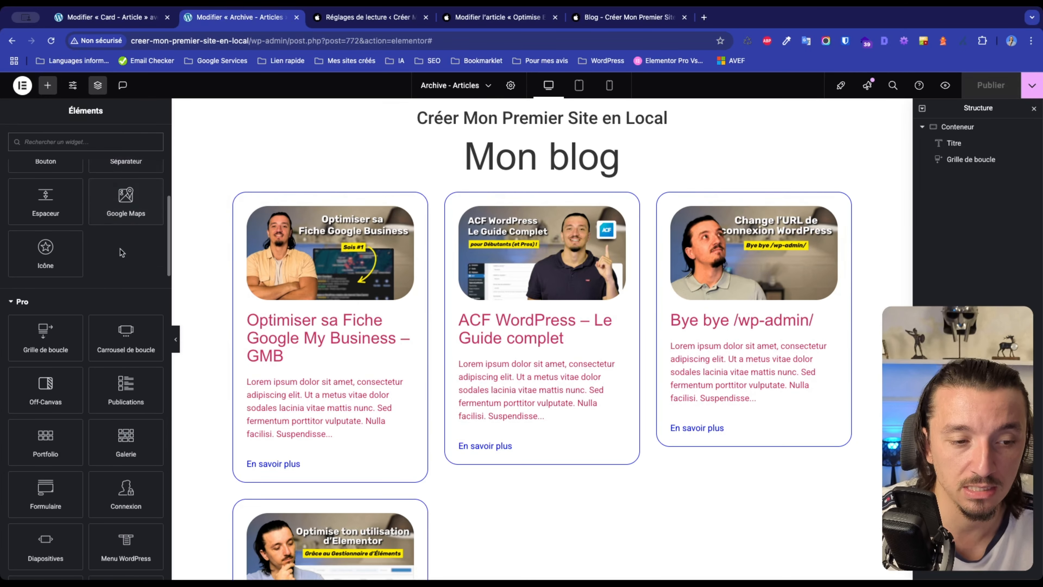
pyautogui.scroll(-1, 122, 252)
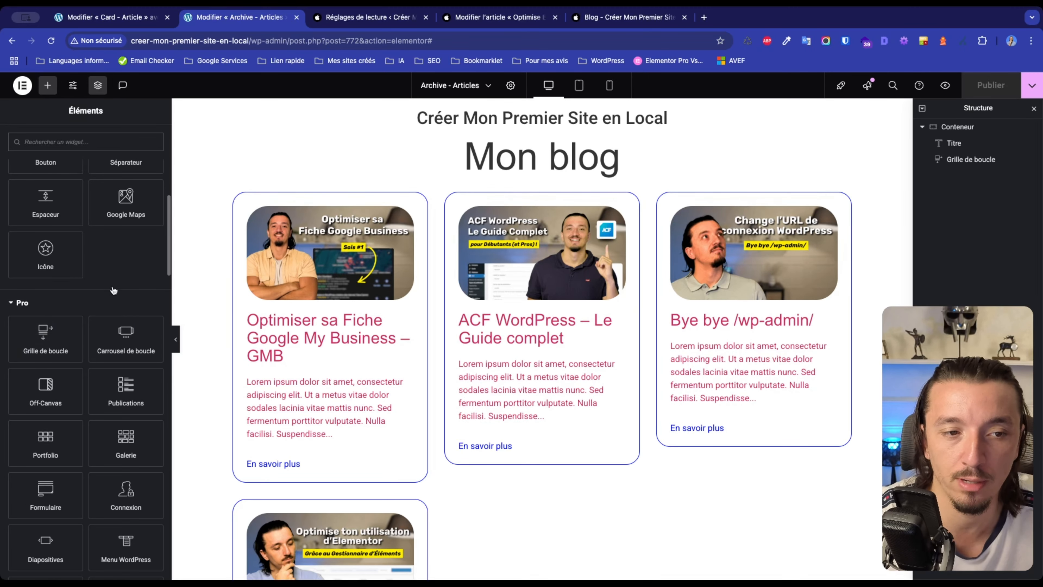
pyautogui.click(842, 224)
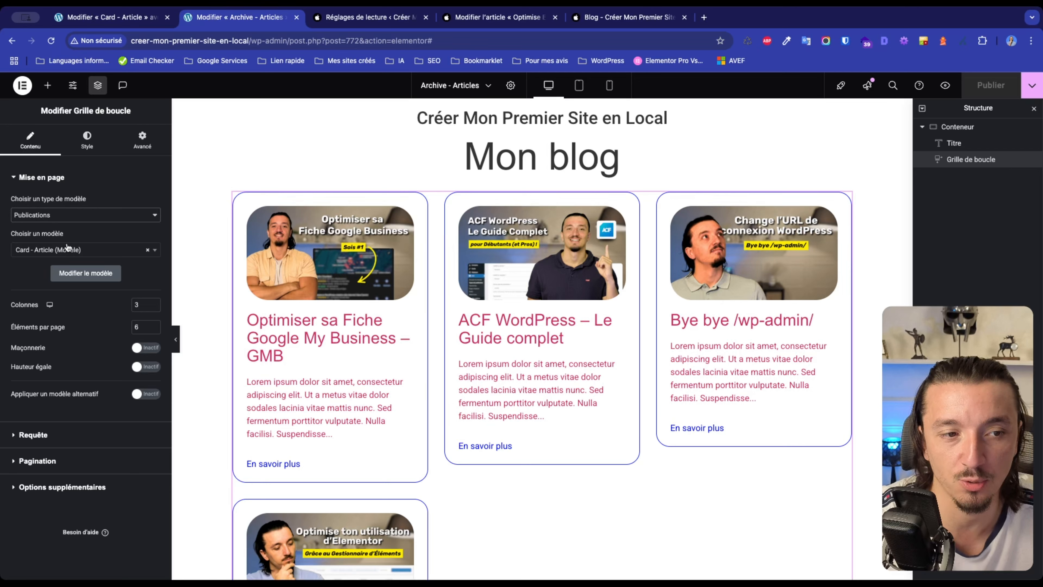
pyautogui.click(48, 251)
pyautogui.write('card')
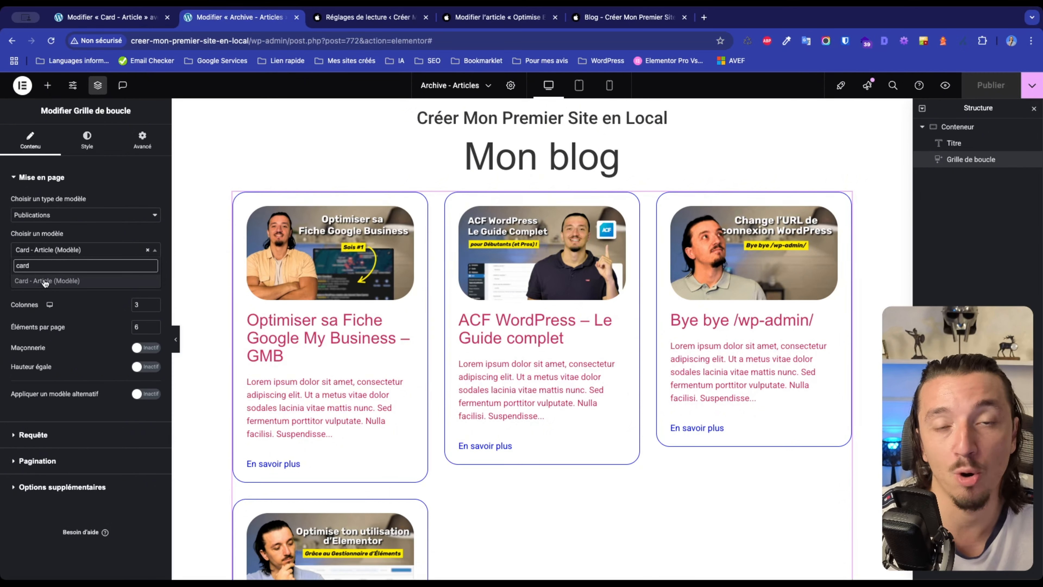
pyautogui.press('Return')
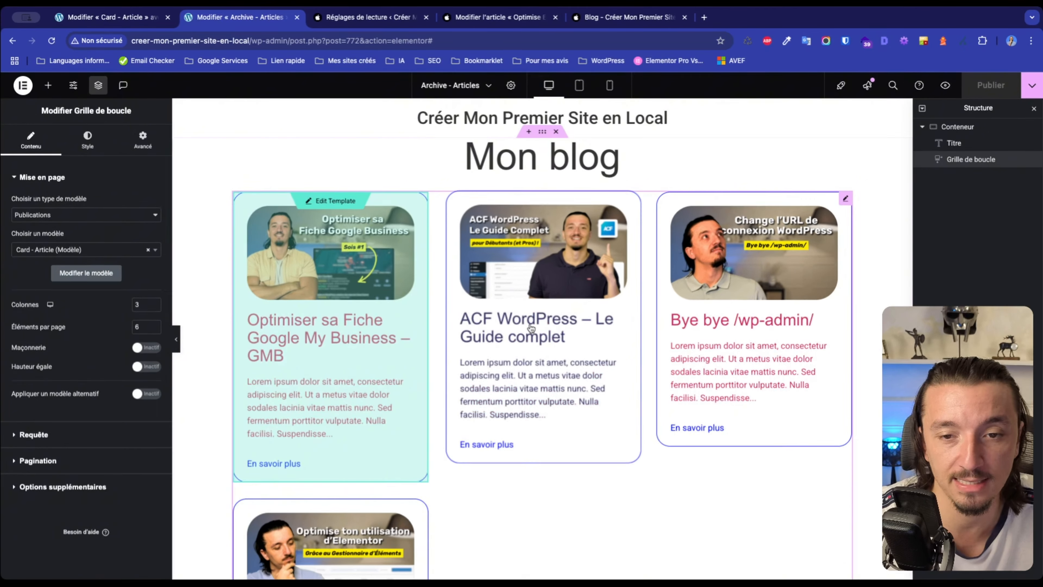
# Set the loop grid to 2 columns and review the article cards' layout.
pyautogui.scroll(-1, 612, 342)
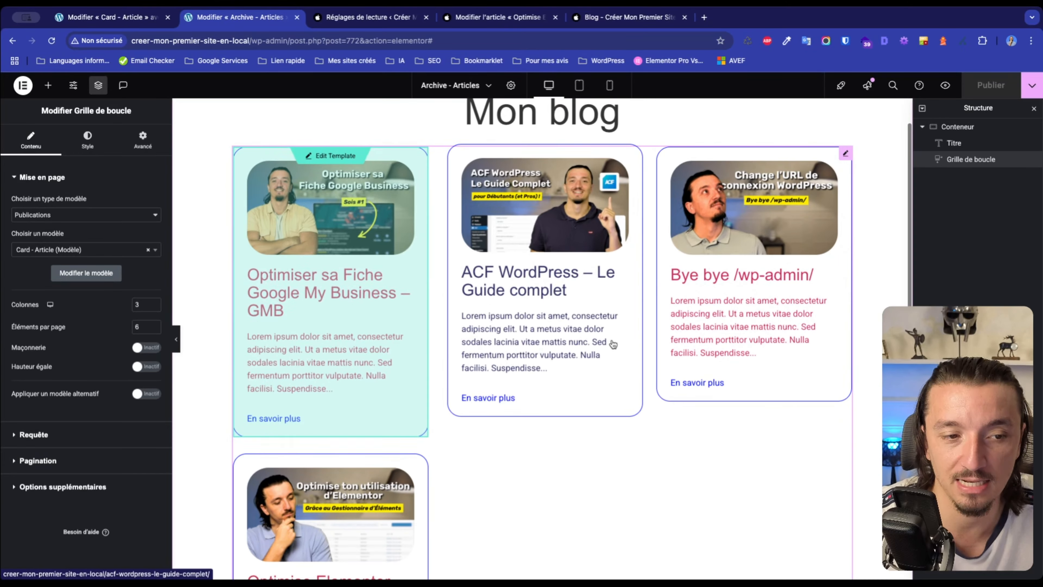
pyautogui.click(138, 303)
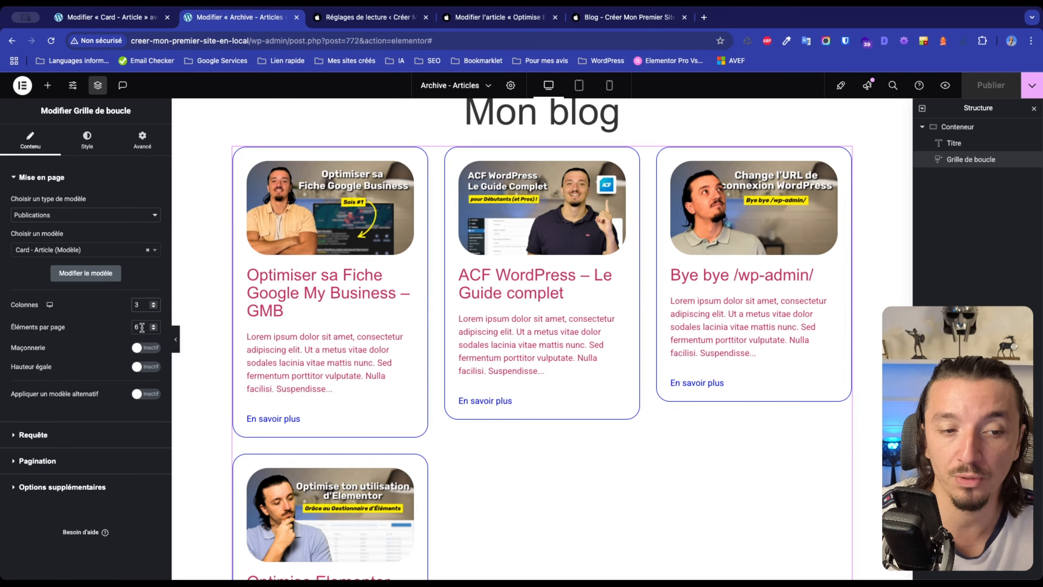
pyautogui.press('BackSpace')
pyautogui.write('2')
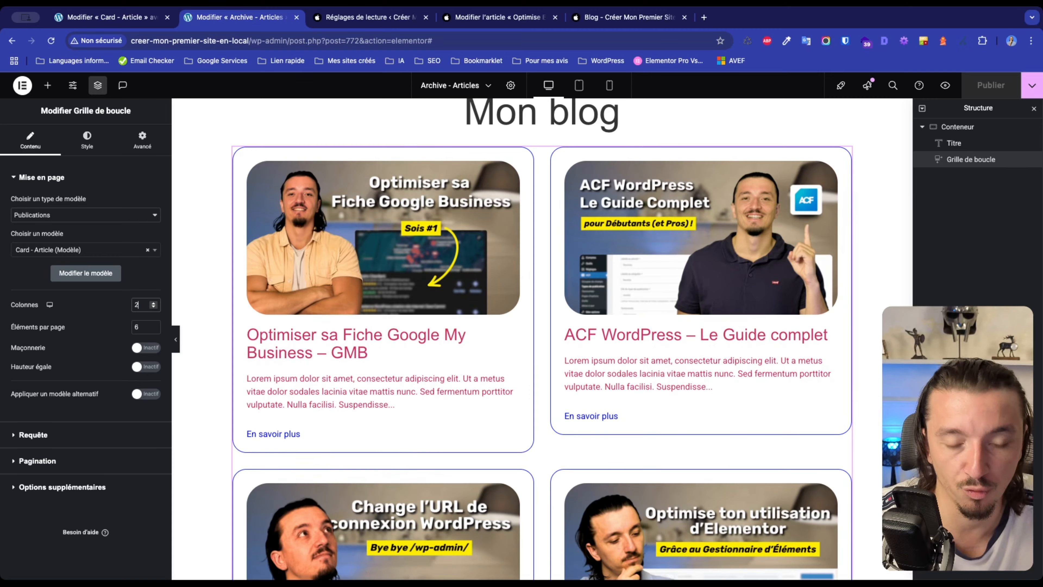
pyautogui.scroll(-2, 438, 362)
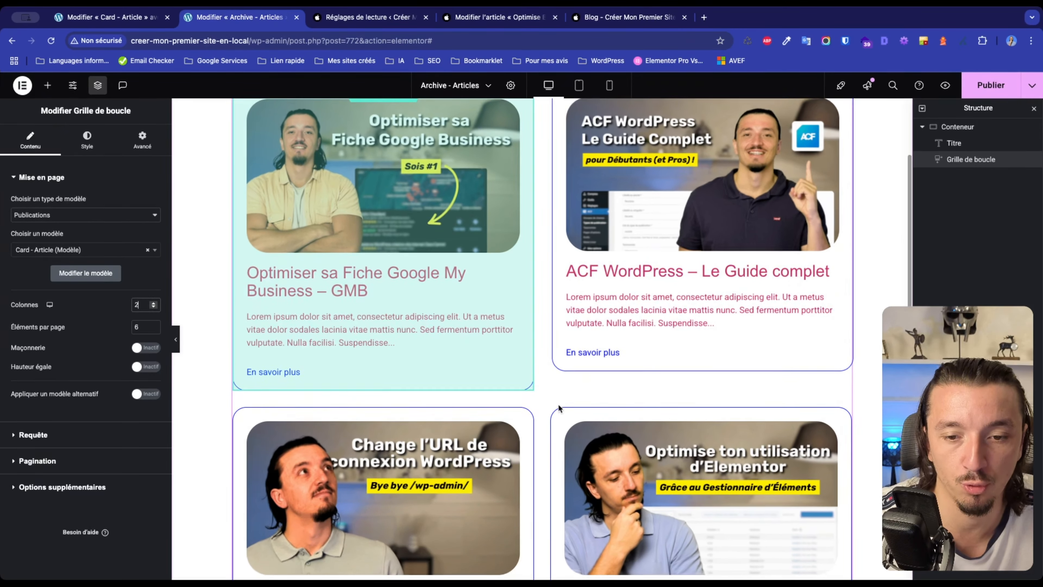
pyautogui.scroll(-1, 411, 373)
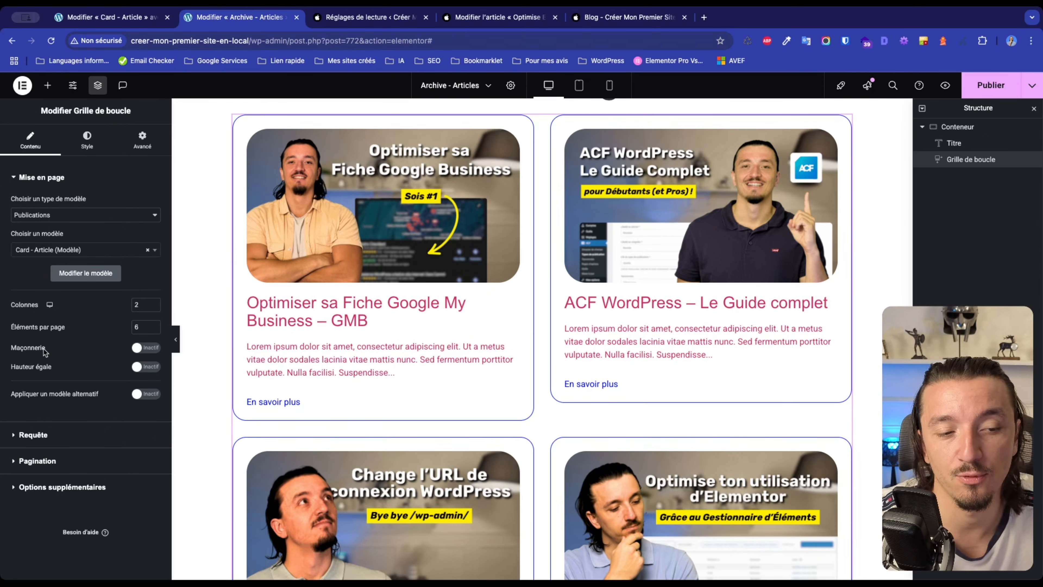
# Try the Maçonnerie option on the loop grid.
pyautogui.moveTo(348, 248)
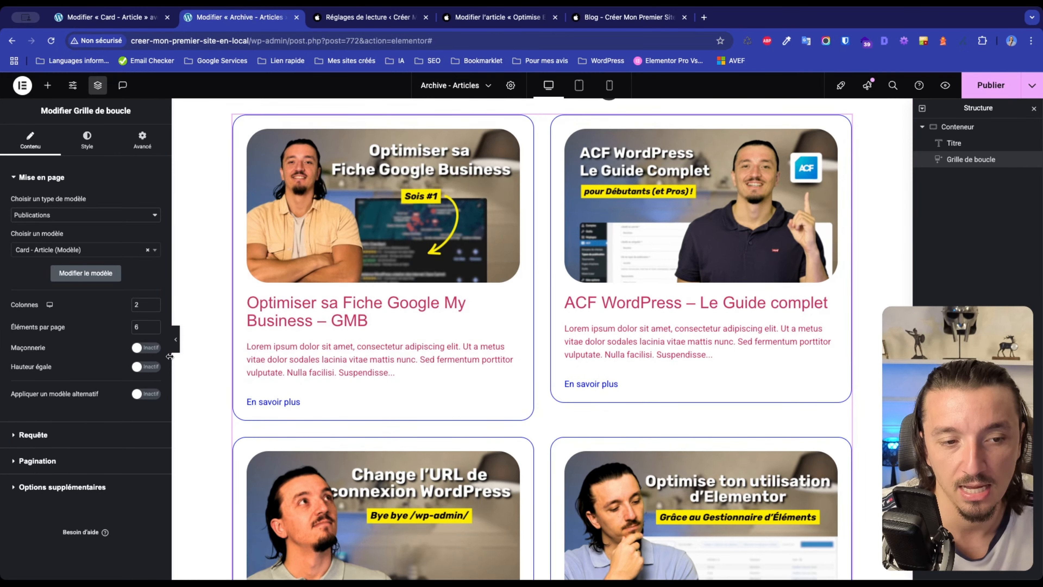
pyautogui.click(146, 348)
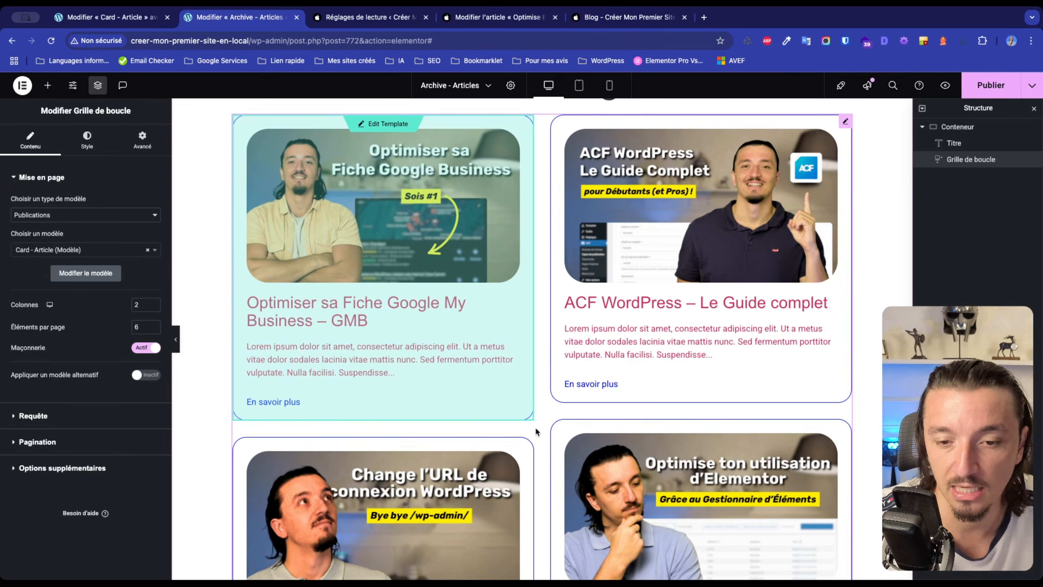
pyautogui.scroll(-1, 542, 440)
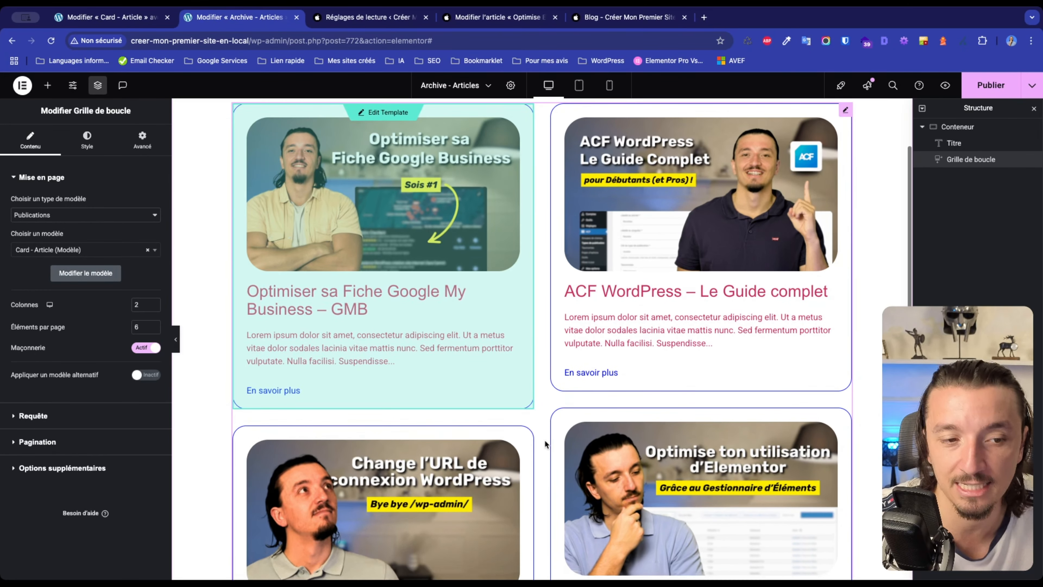
pyautogui.click(144, 348)
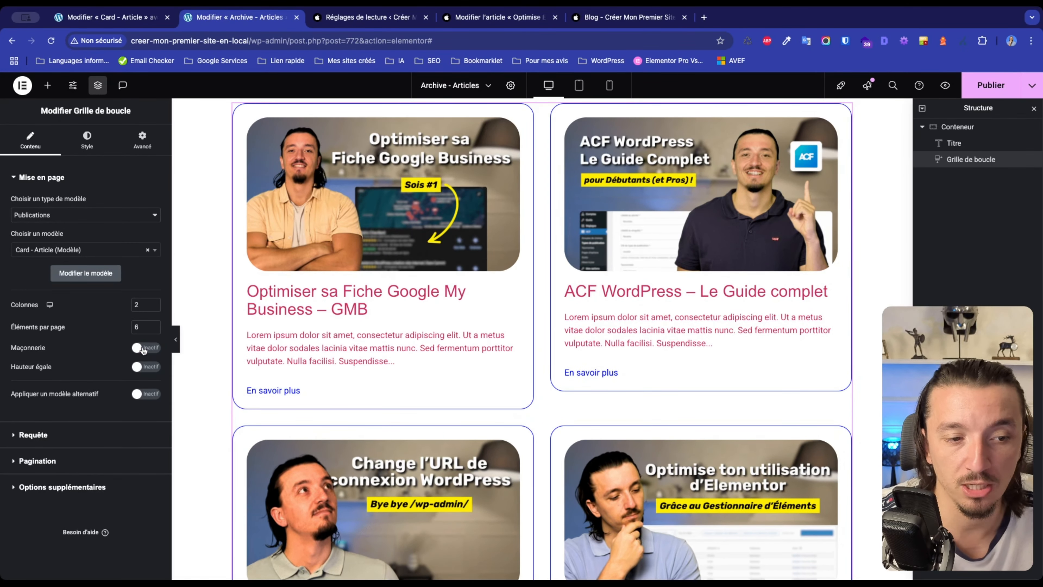
# Enable Hauteur égale for the loop grid and compare the card heights across the rows.
pyautogui.click(149, 372)
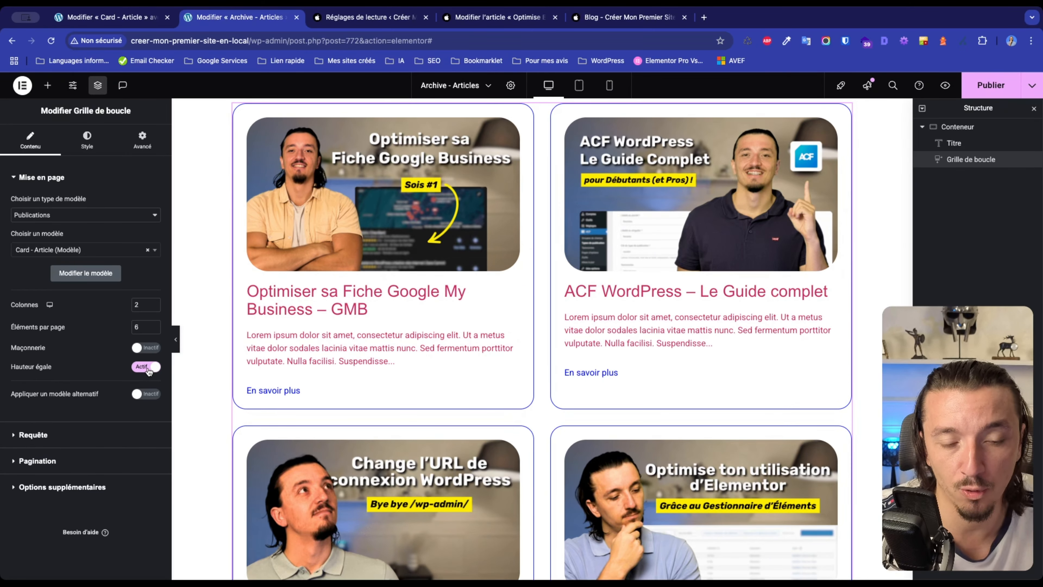
pyautogui.scroll(-6, 534, 419)
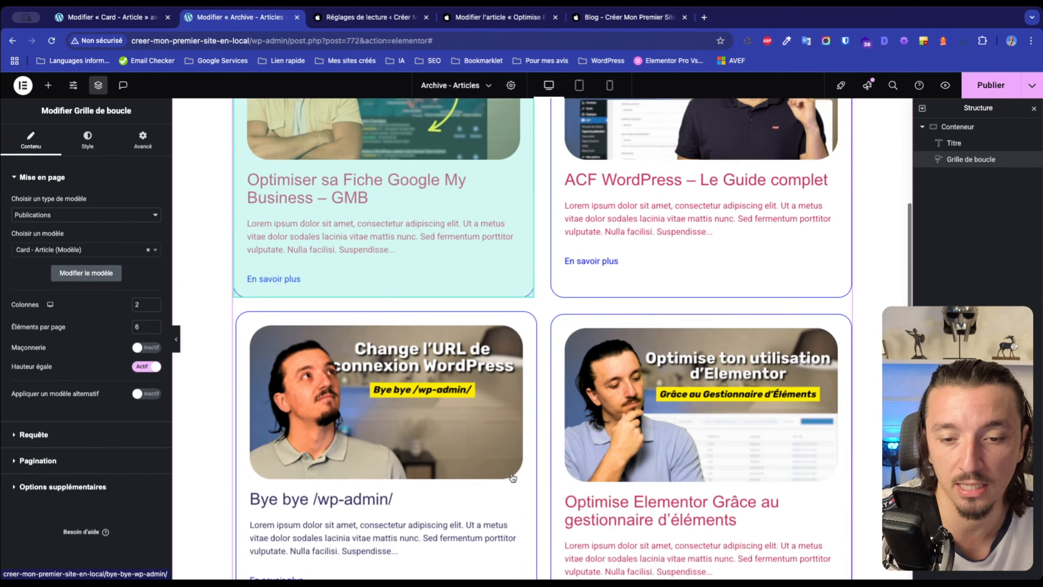
pyautogui.scroll(5, 575, 349)
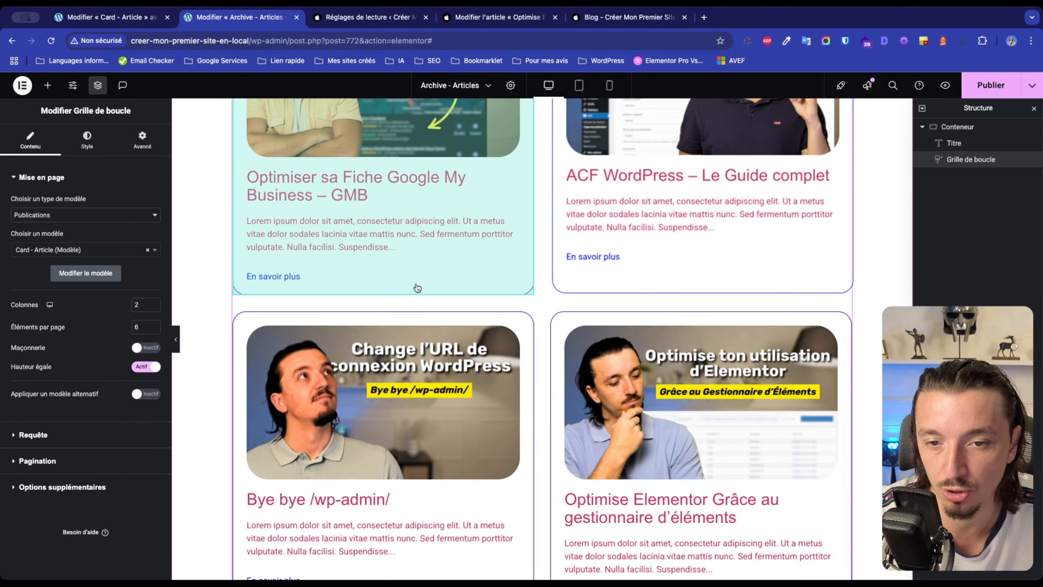
pyautogui.scroll(-1, 560, 391)
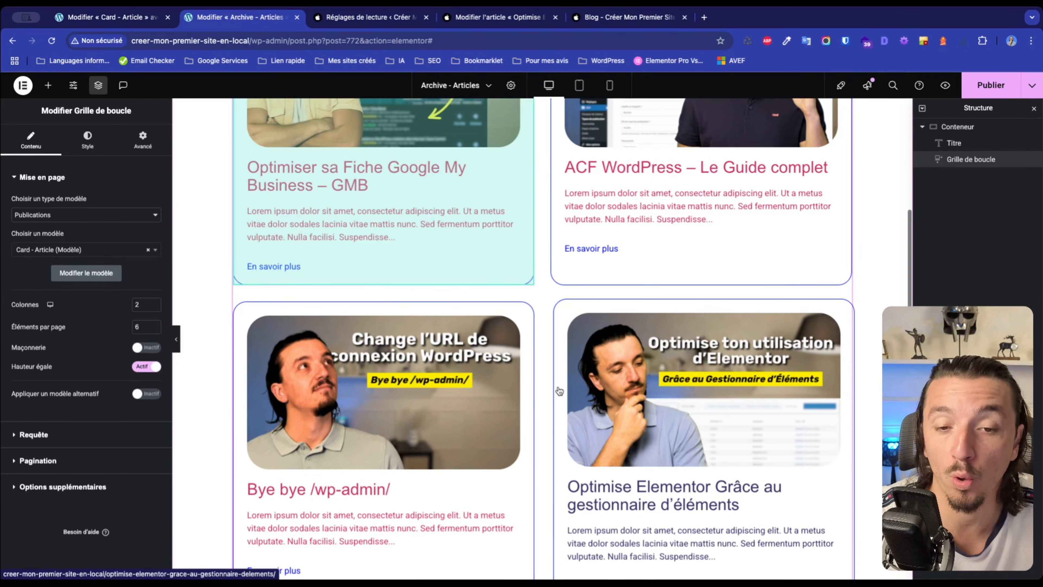
pyautogui.scroll(5, 559, 391)
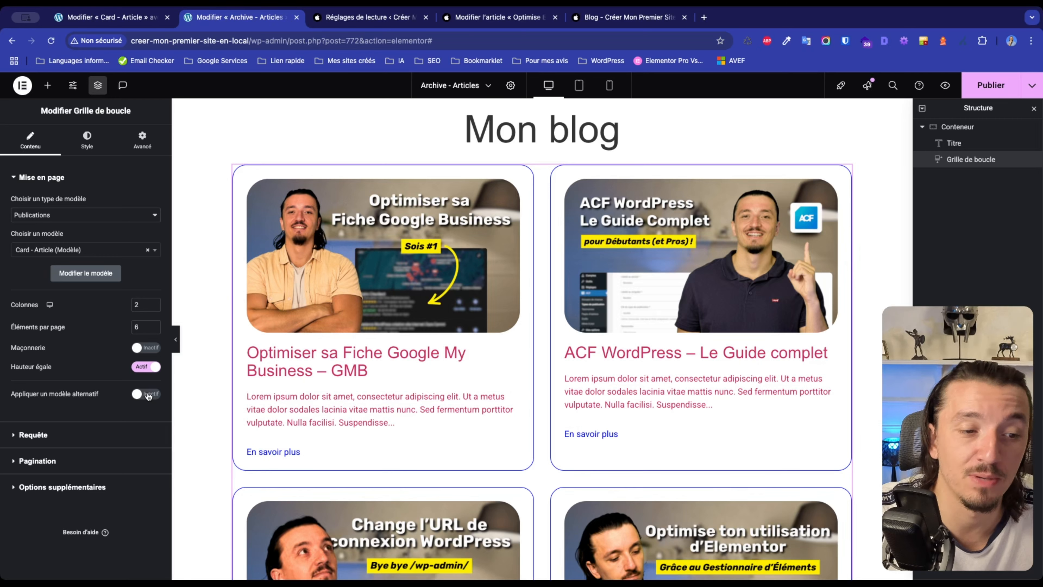
# Enable the alternate template option on the loop grid and assign Card - Article to the Alternate Template item.
pyautogui.click(147, 394)
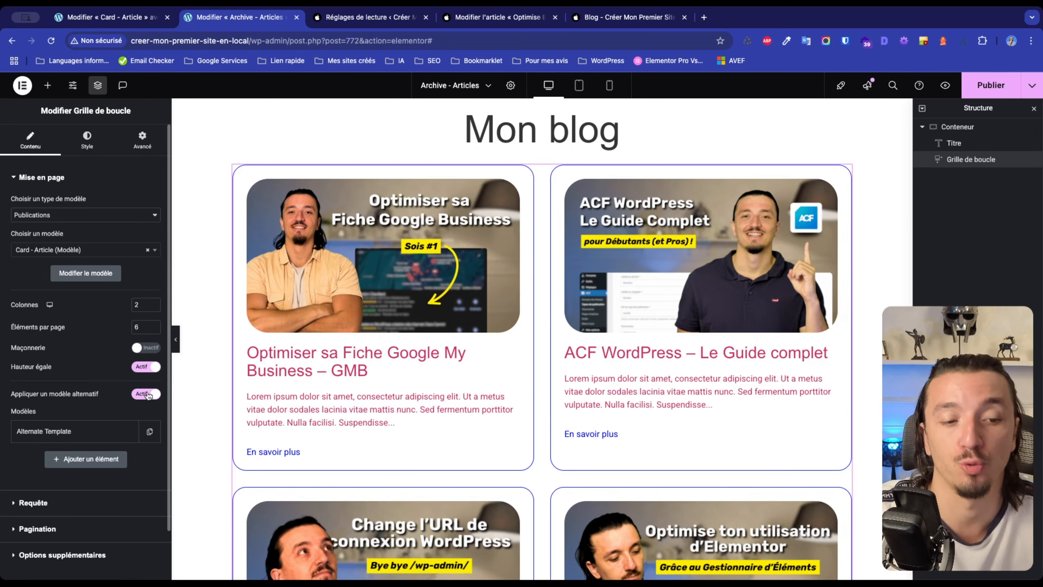
pyautogui.scroll(-3, 117, 410)
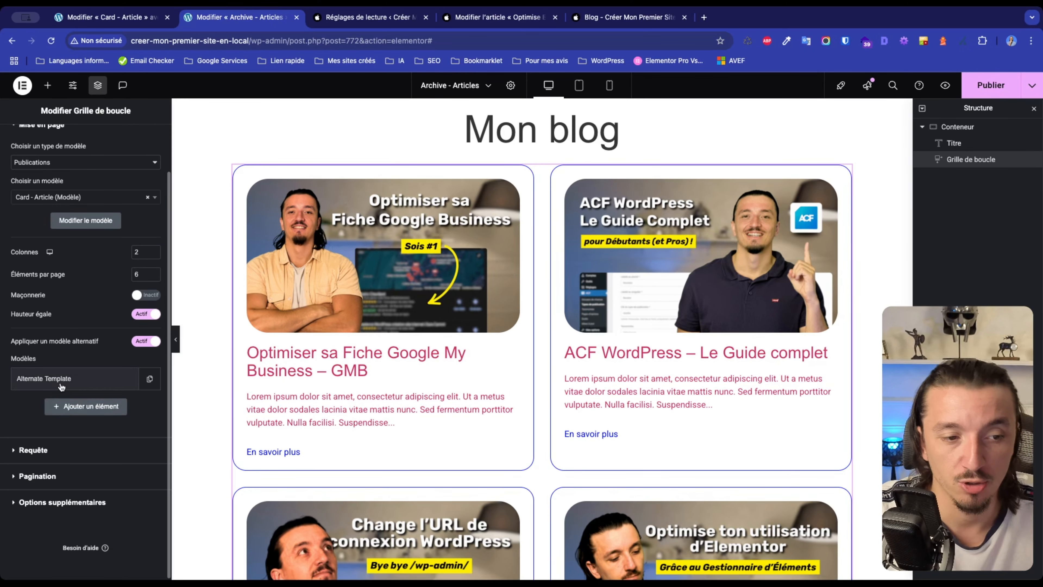
pyautogui.click(78, 378)
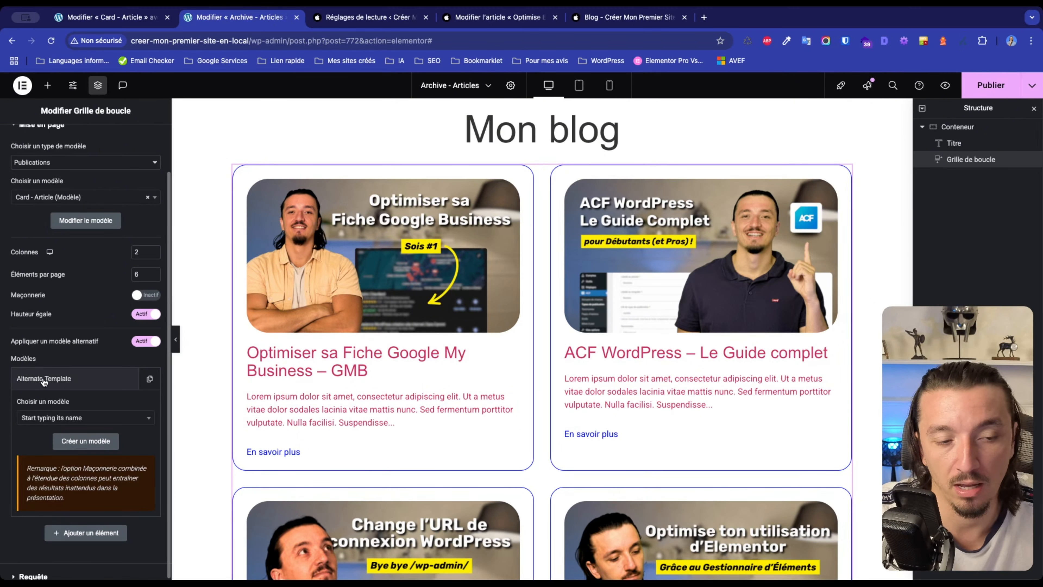
pyautogui.click(79, 418)
pyautogui.write('car')
pyautogui.click(62, 450)
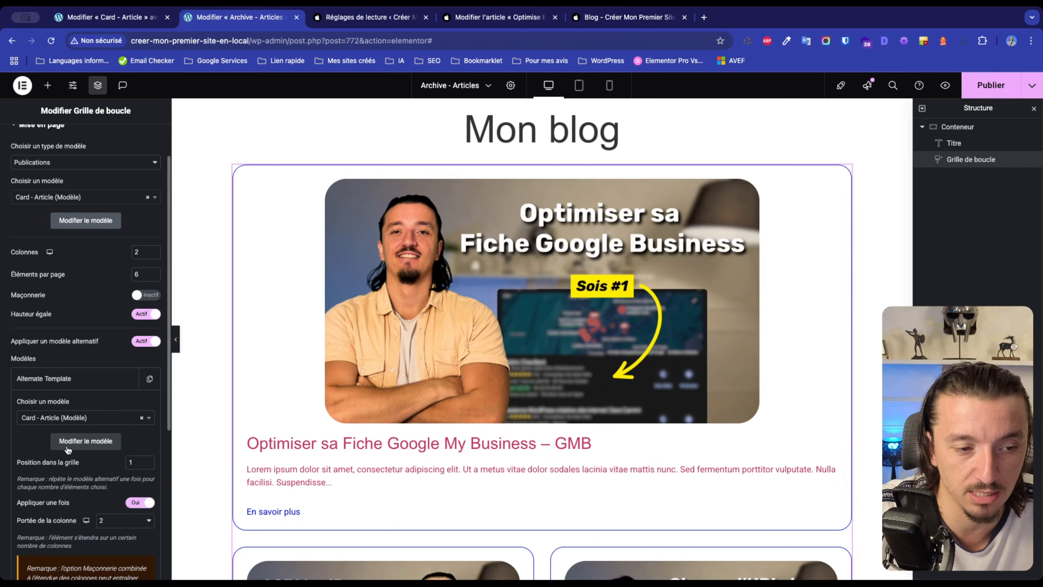
# Set the Alternate Template item's Position dans la grille to 1.
pyautogui.scroll(-3, 85, 456)
pyautogui.scroll(-2, 86, 456)
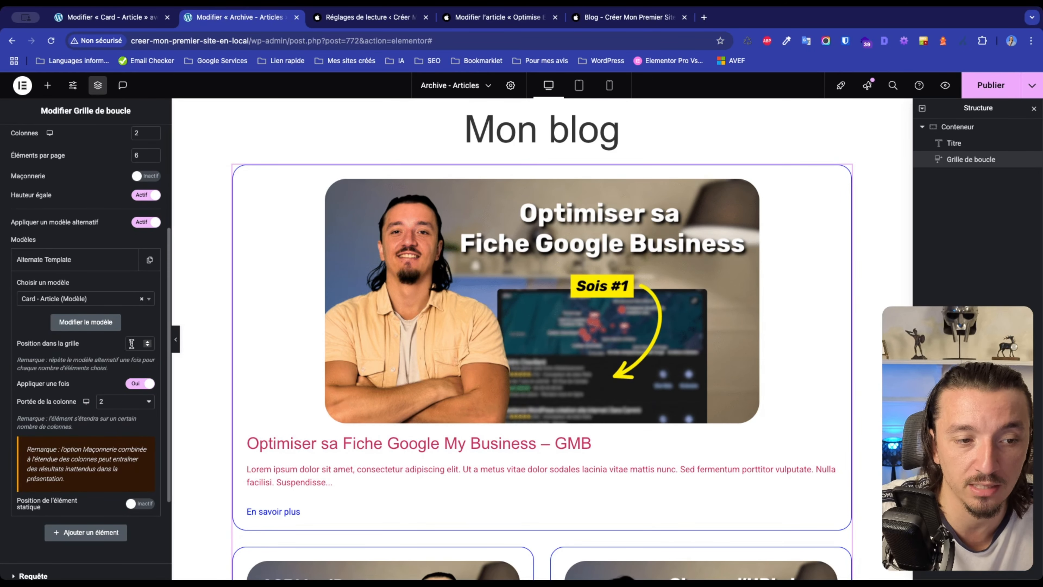
pyautogui.click(132, 343)
pyautogui.write('1')
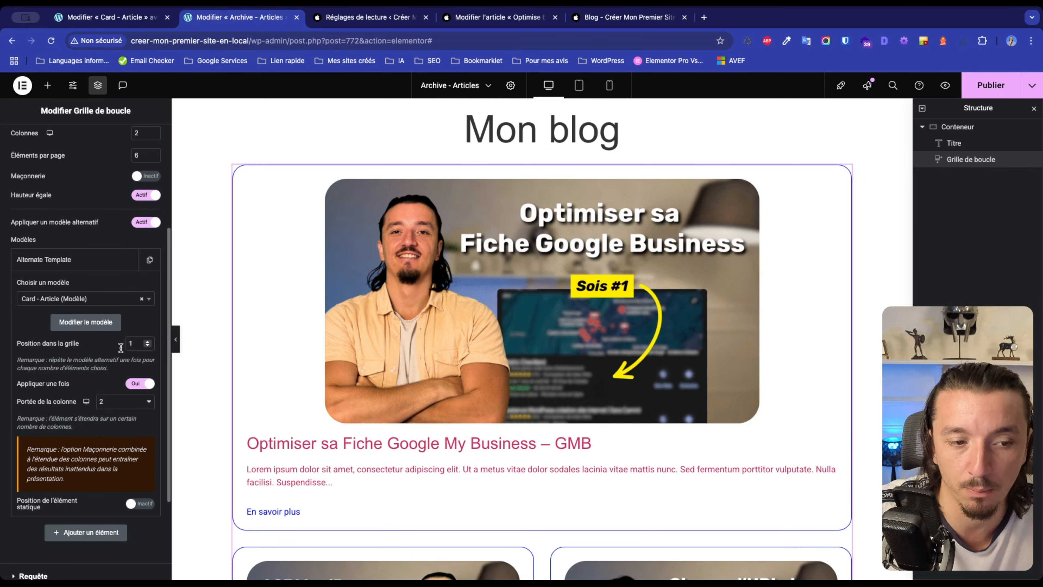
# Examine how the full-width first article card sits above the two-column cards in the loop grid.
pyautogui.scroll(-3, 107, 337)
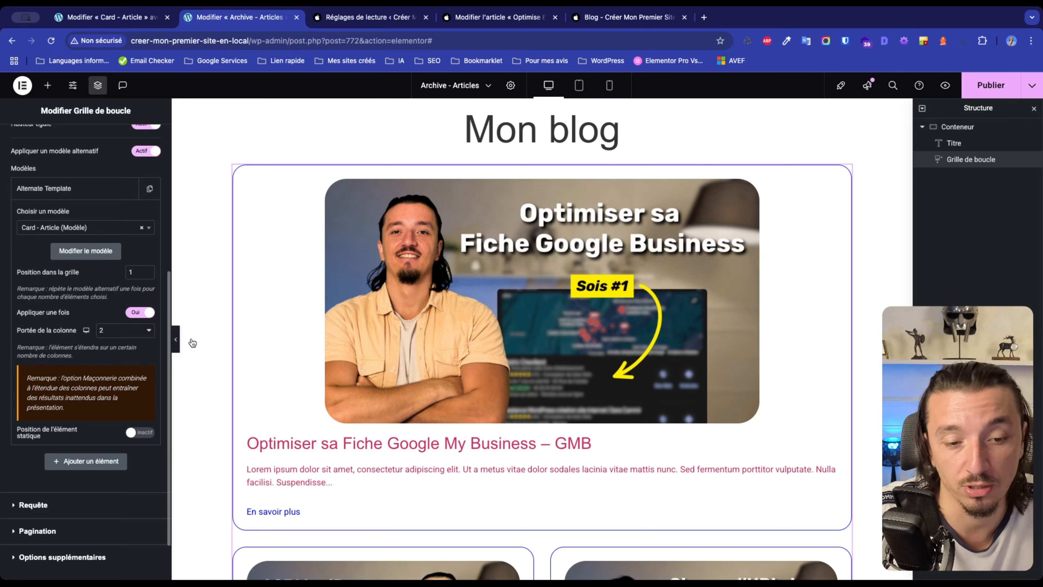
pyautogui.scroll(-3, 410, 417)
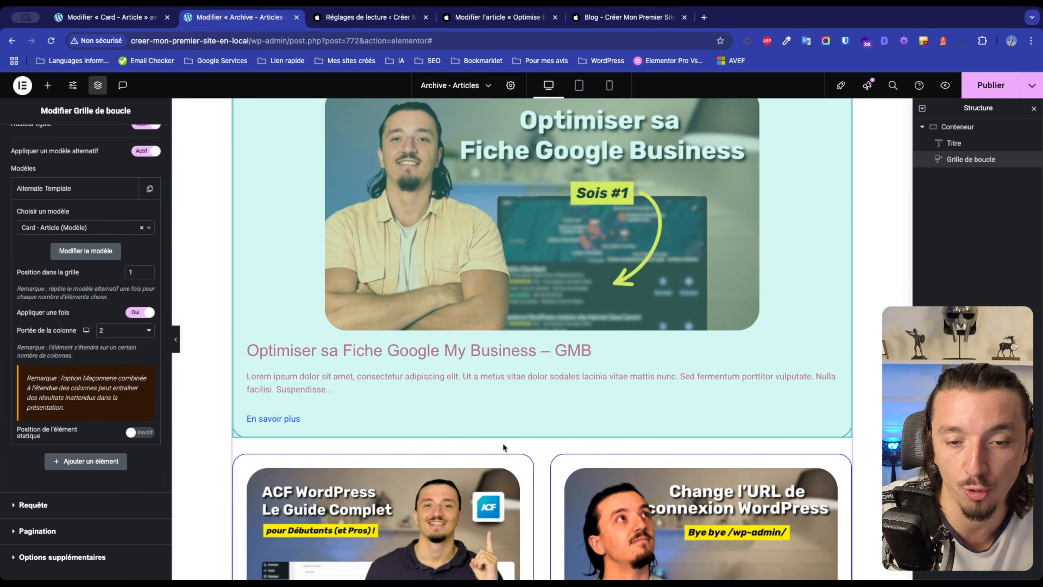
pyautogui.scroll(3, 503, 447)
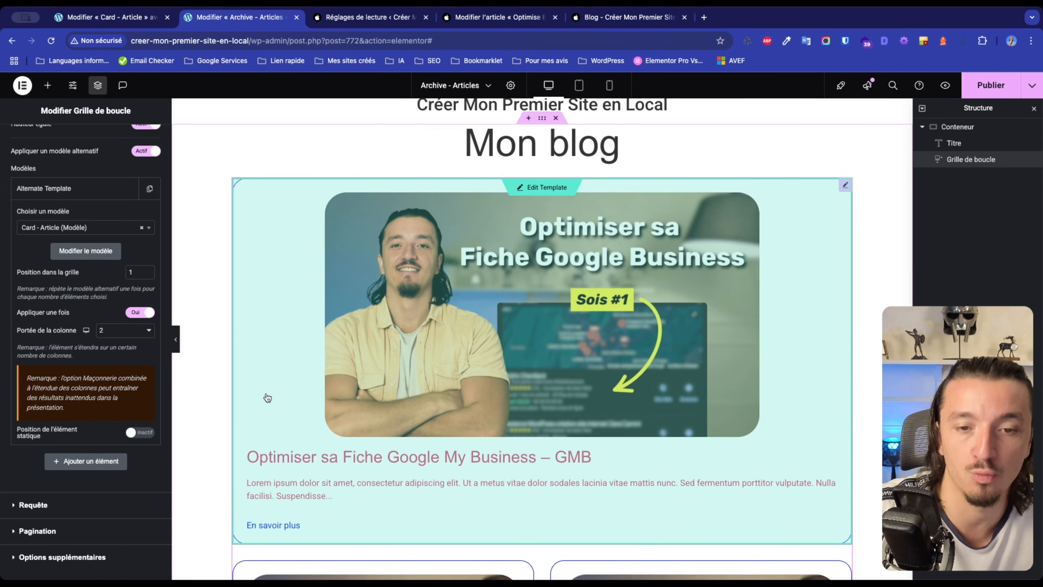
pyautogui.scroll(-5, 715, 349)
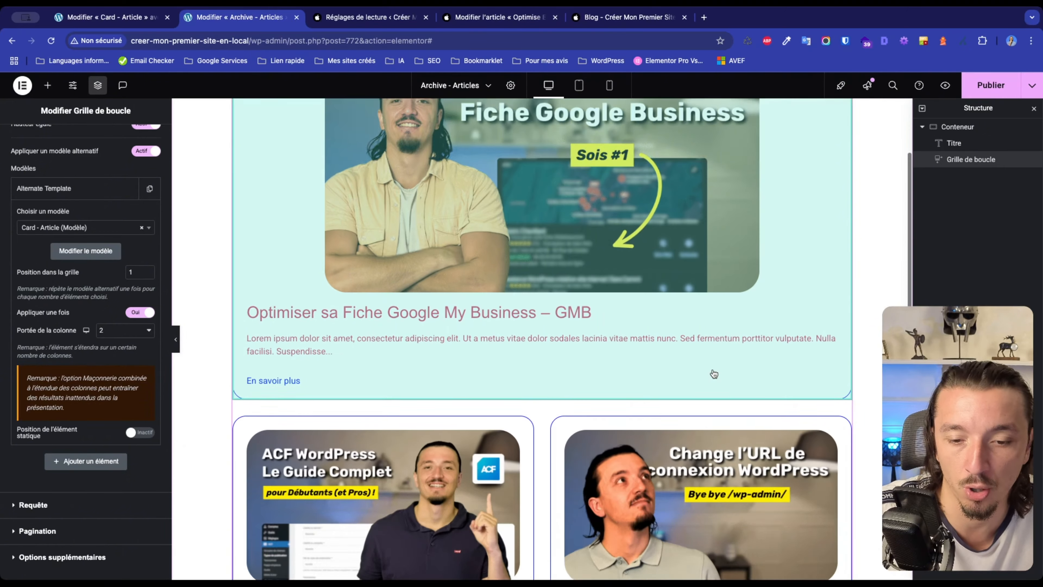
pyautogui.scroll(3, 592, 451)
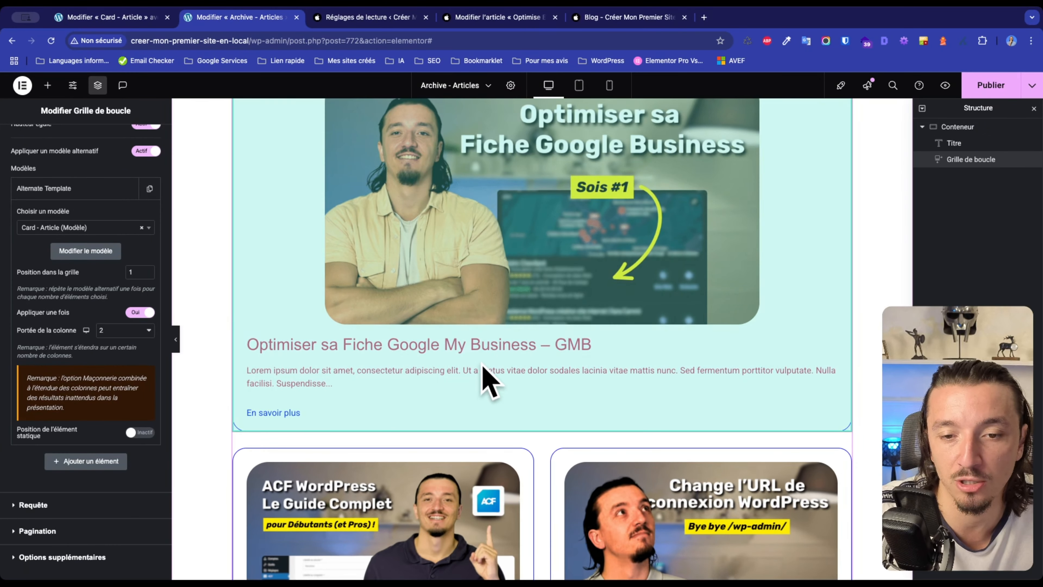
pyautogui.scroll(2, 484, 376)
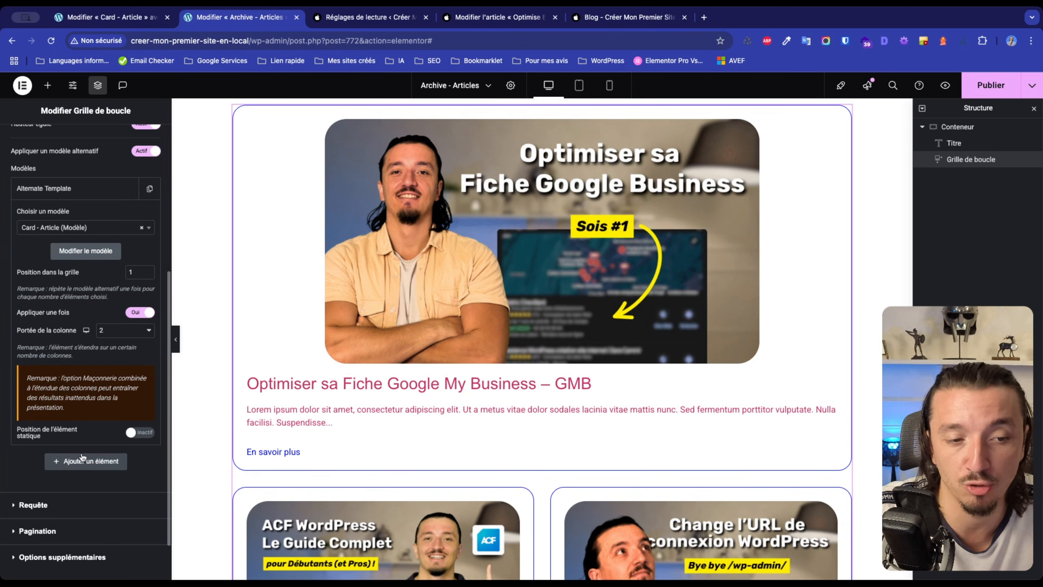
# Disable the alternate template option on the loop grid, publish the template and check the reloaded Blog page.
pyautogui.scroll(3, 141, 200)
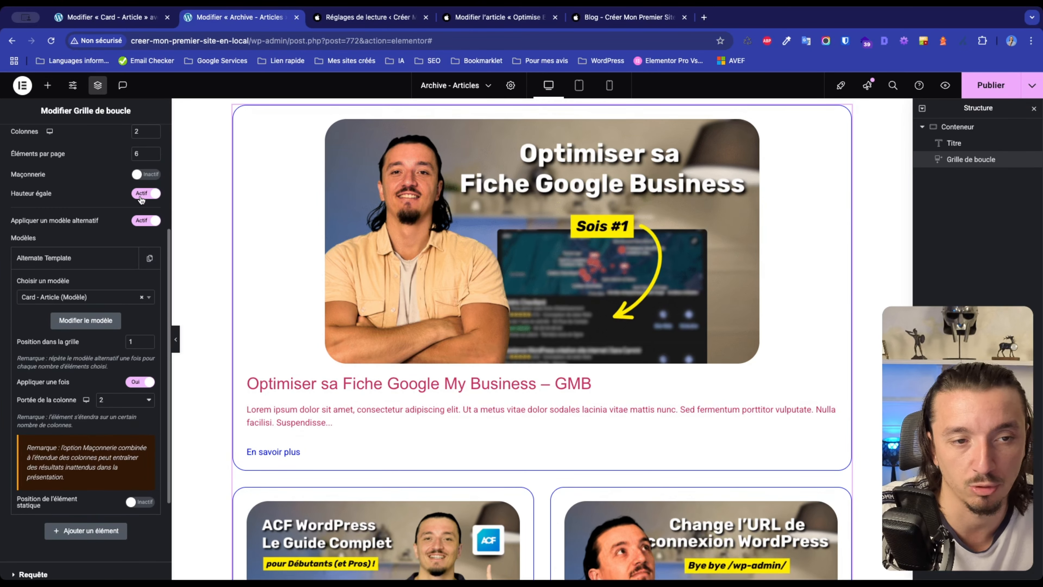
pyautogui.click(144, 224)
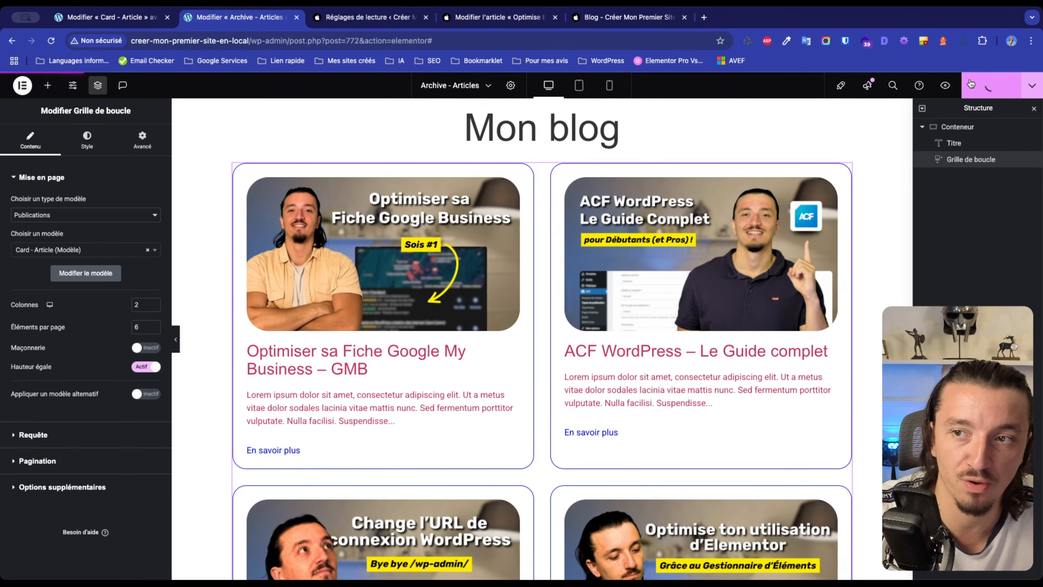
pyautogui.click(604, 20)
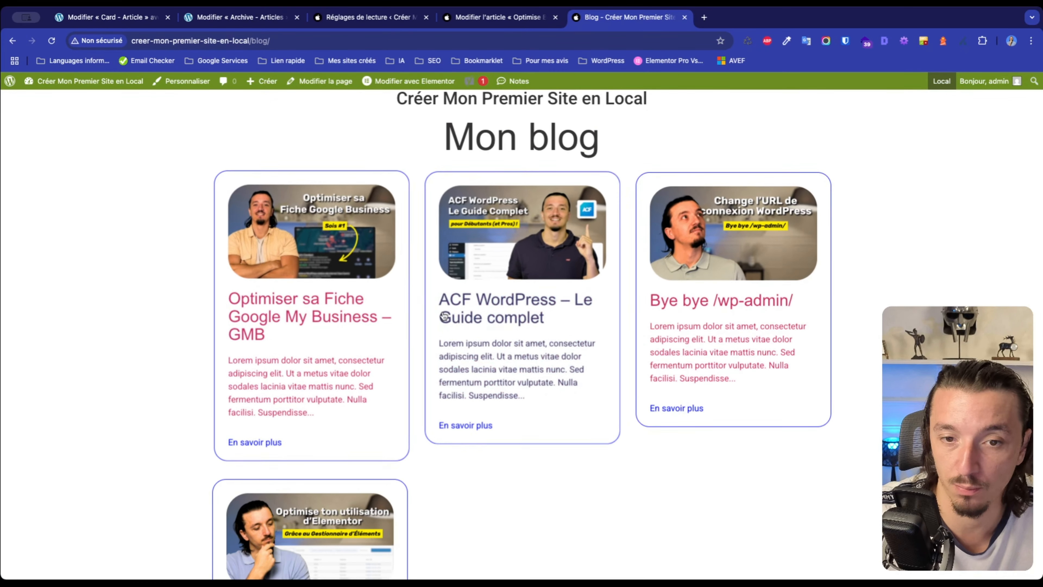
pyautogui.press('super+r')
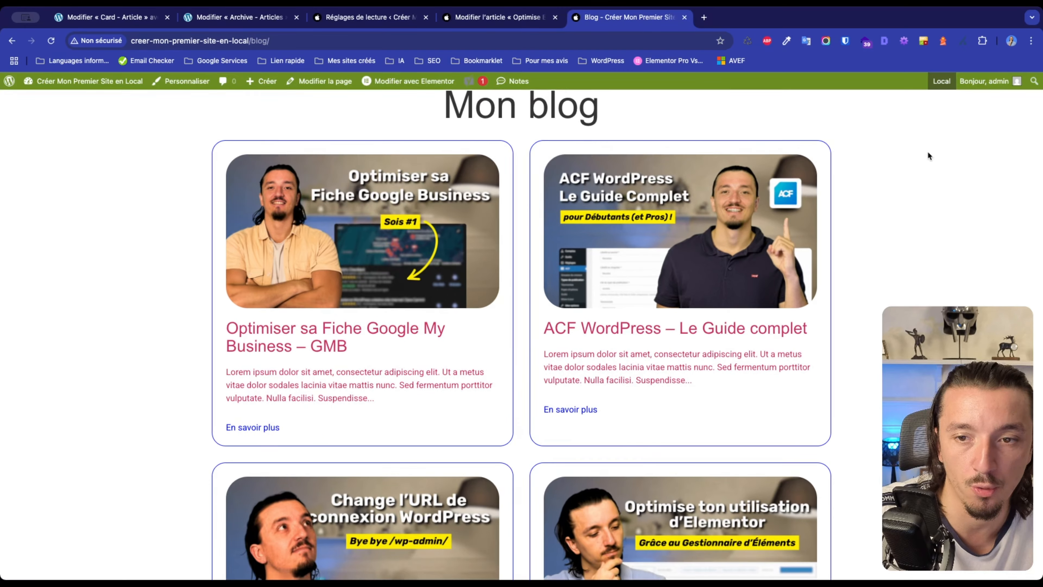
# Return to the Archive - Articles template and try the Terme criterion for including posts in the loop grid's query.
pyautogui.click(240, 17)
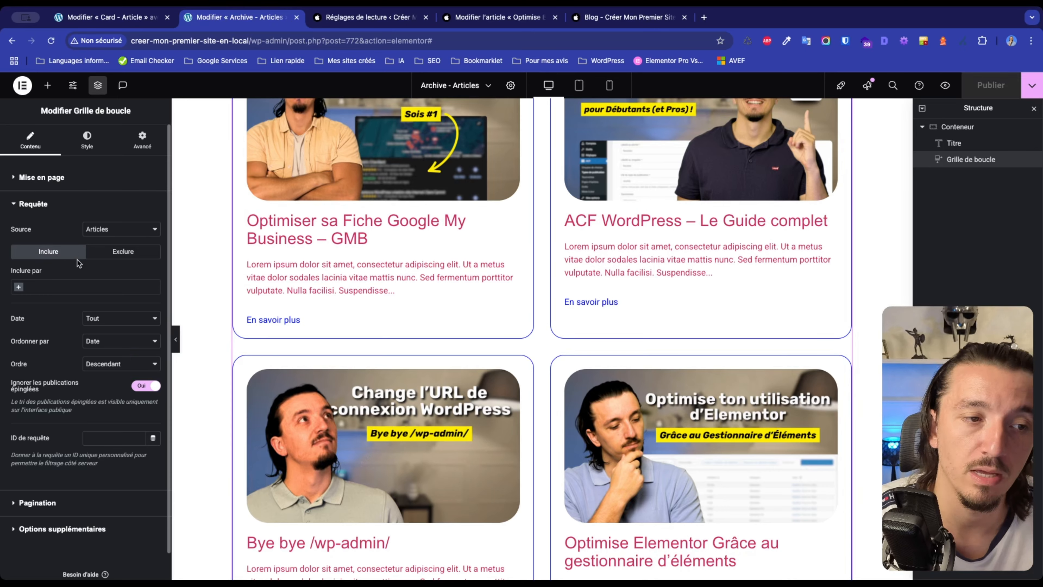
pyautogui.scroll(3, 451, 238)
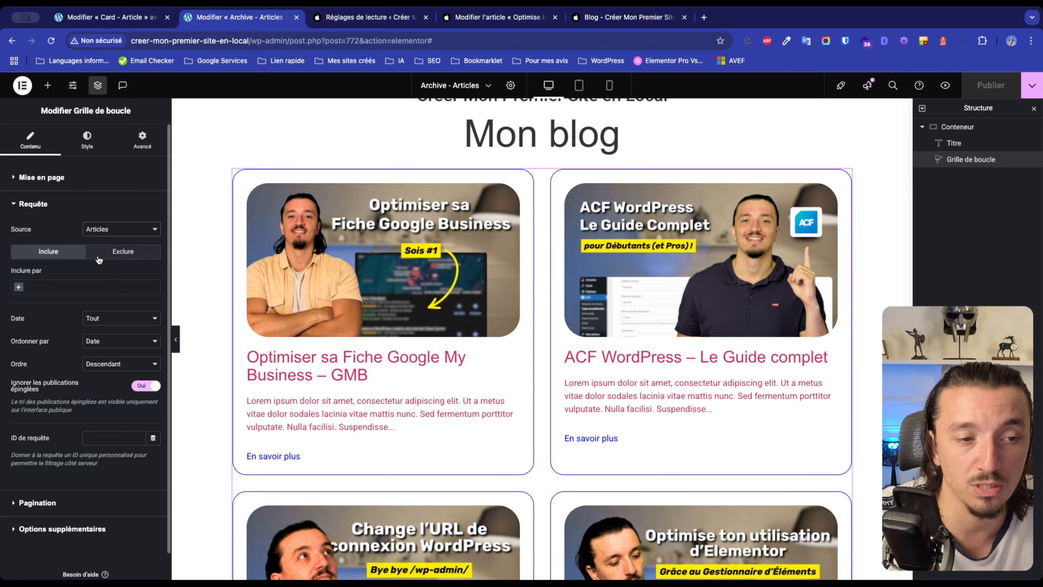
pyautogui.click(22, 287)
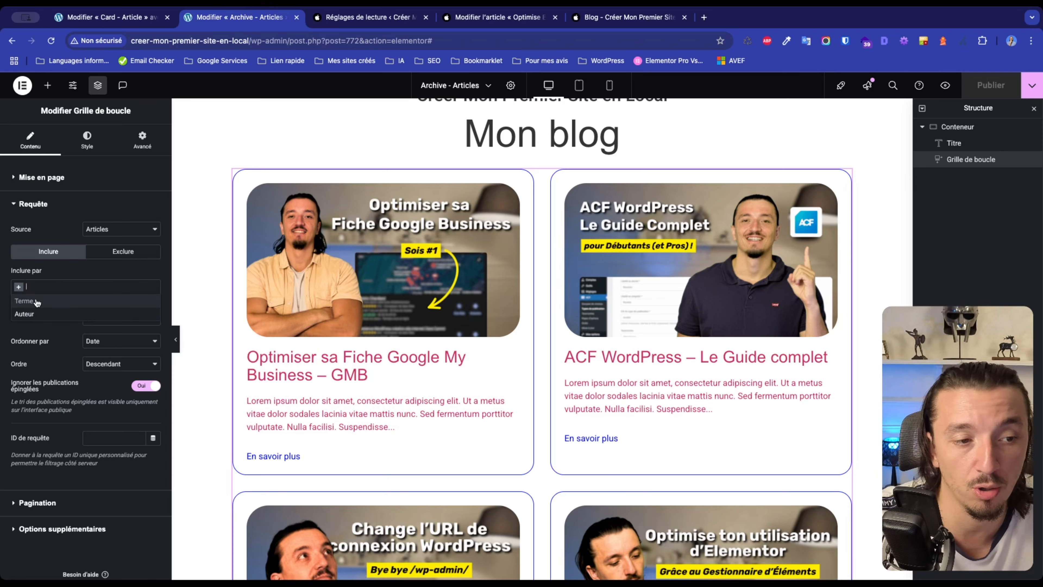
pyautogui.click(36, 301)
pyautogui.click(17, 287)
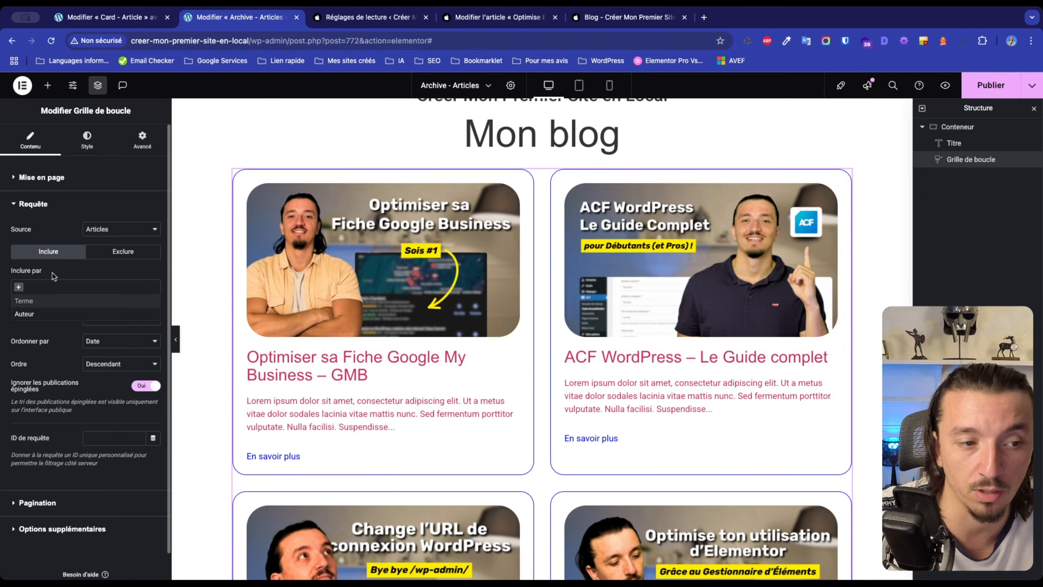
# Try Publication actuelle as an exclusion criterion in the query and review the other Exclure par choices.
pyautogui.click(109, 255)
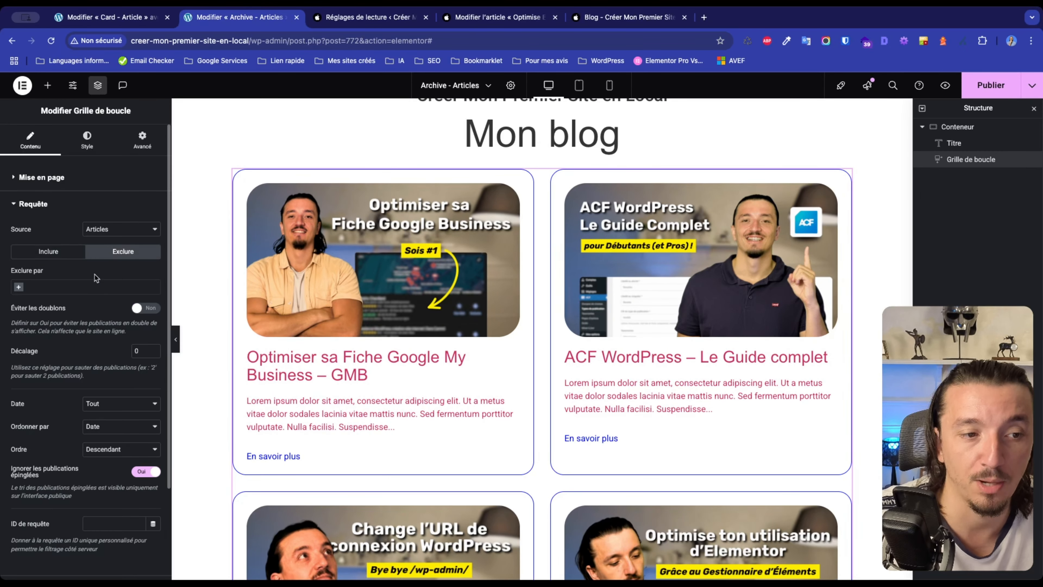
pyautogui.click(18, 289)
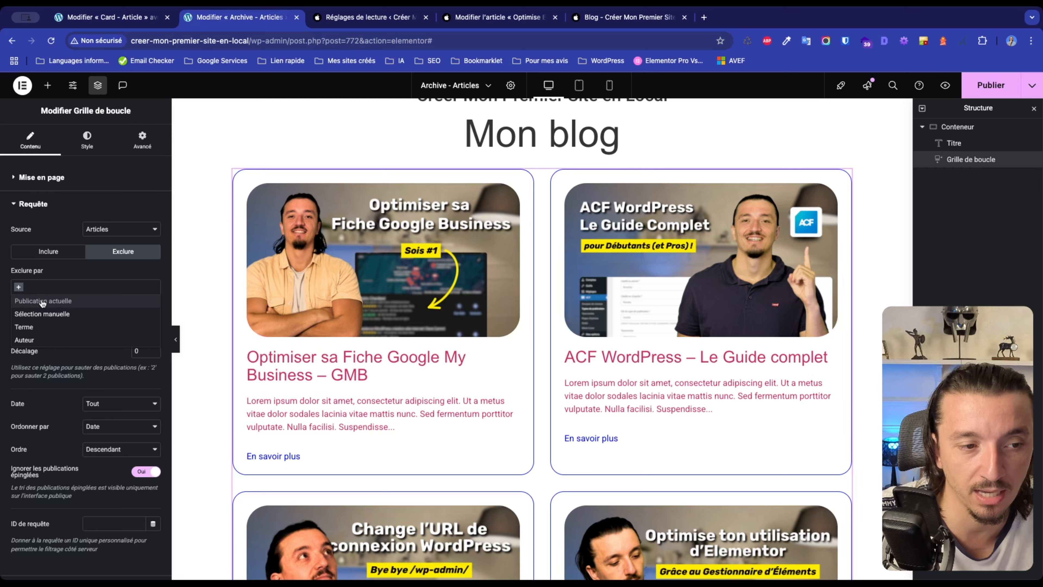
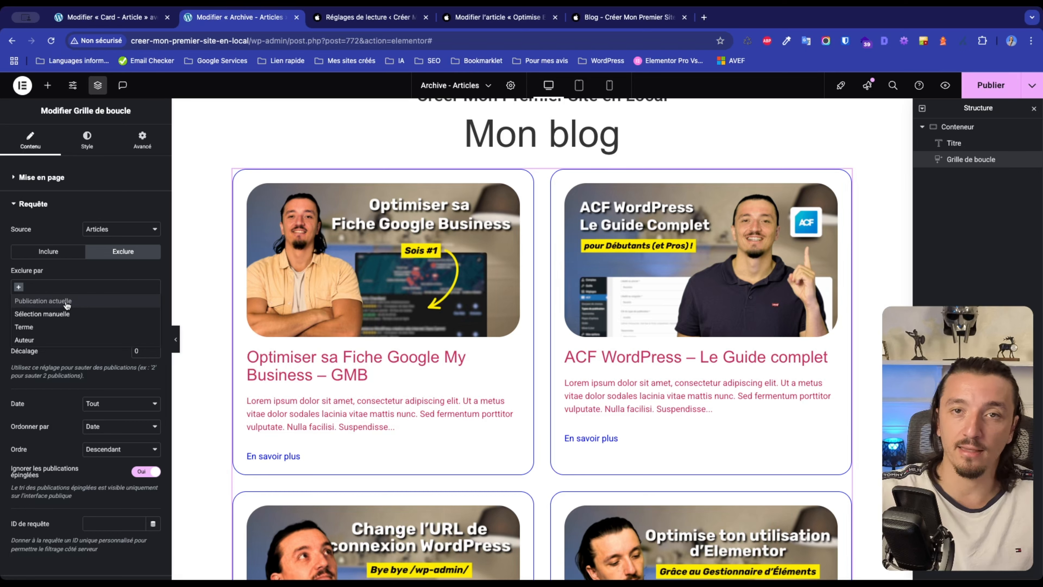
pyautogui.click(67, 304)
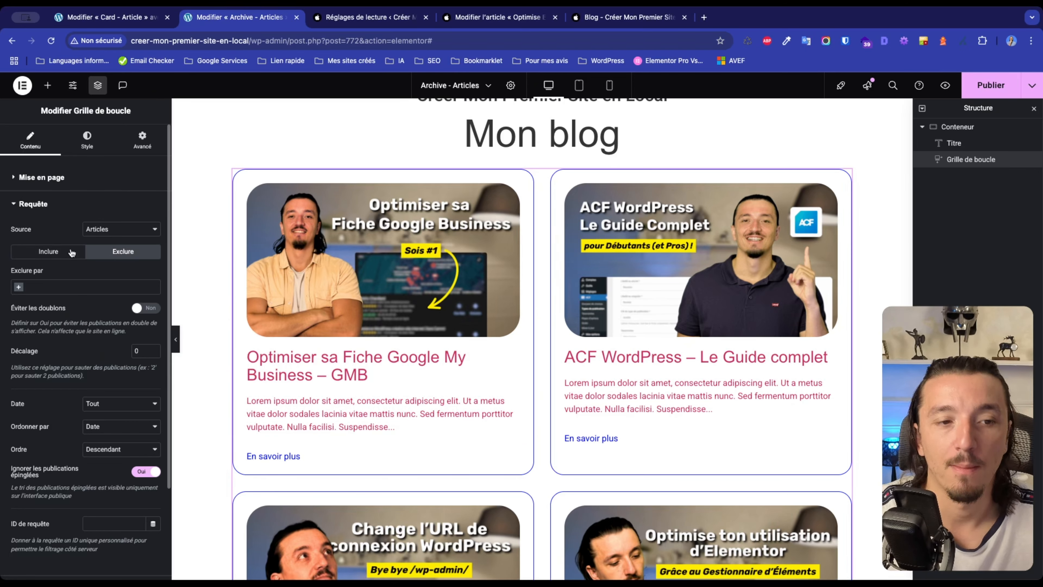
pyautogui.click(25, 287)
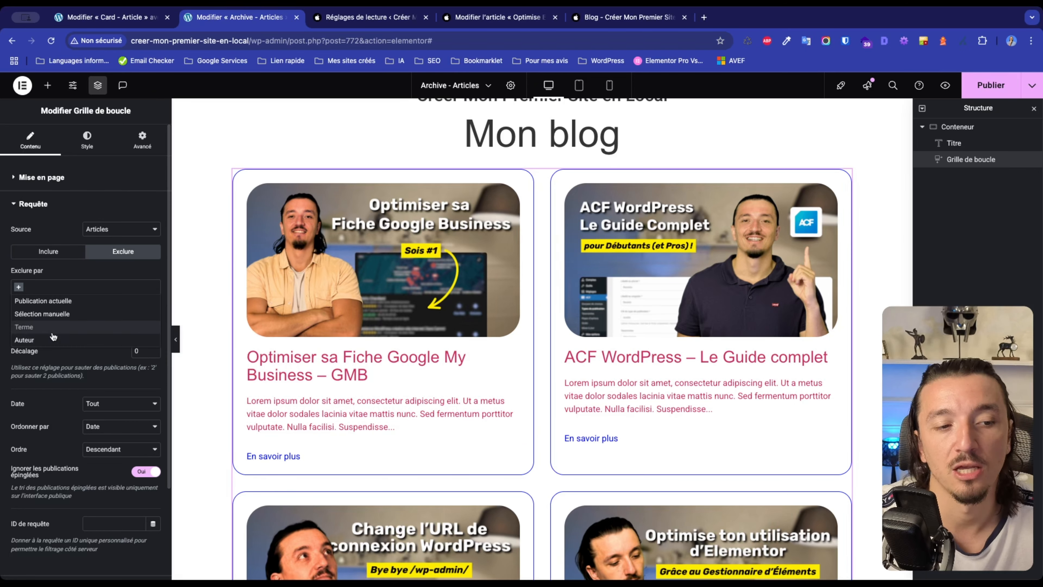
pyautogui.click(53, 364)
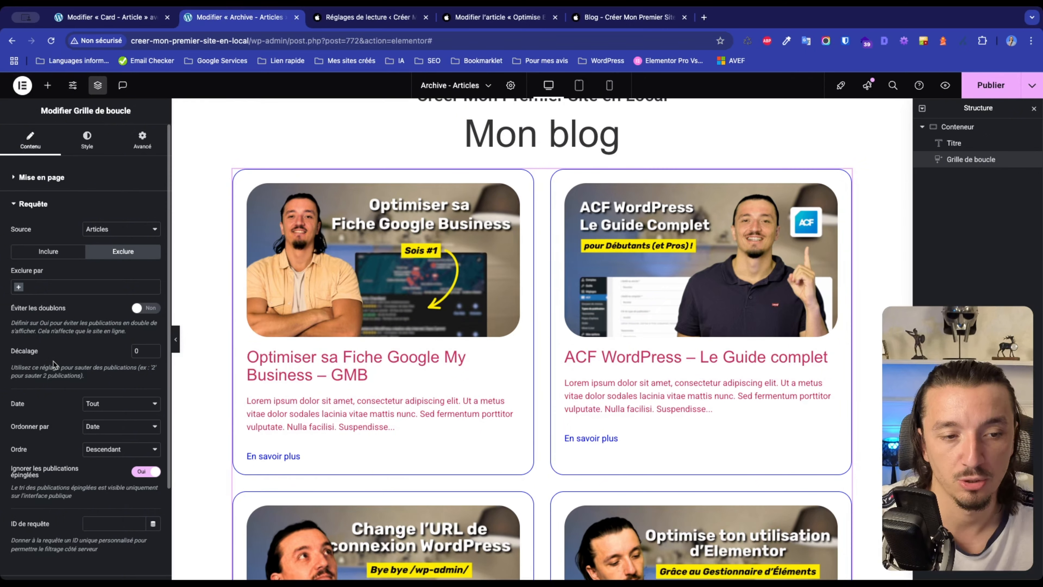
# Try a Décalage of 2 in the query's exclusion settings to skip the first two articles.
pyautogui.scroll(-1, 54, 364)
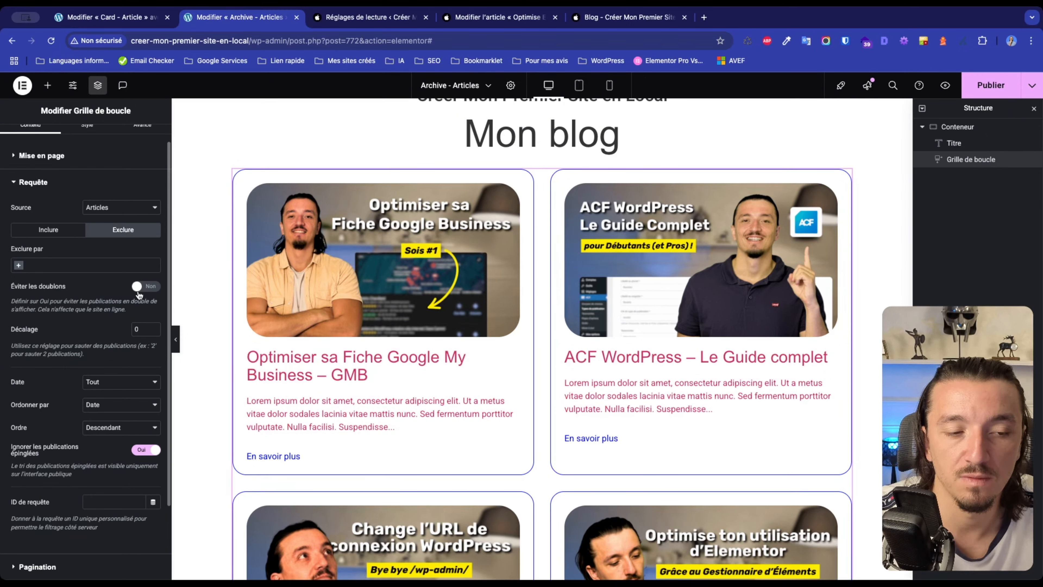
pyautogui.scroll(-1, 104, 334)
pyautogui.scroll(-1, 104, 334)
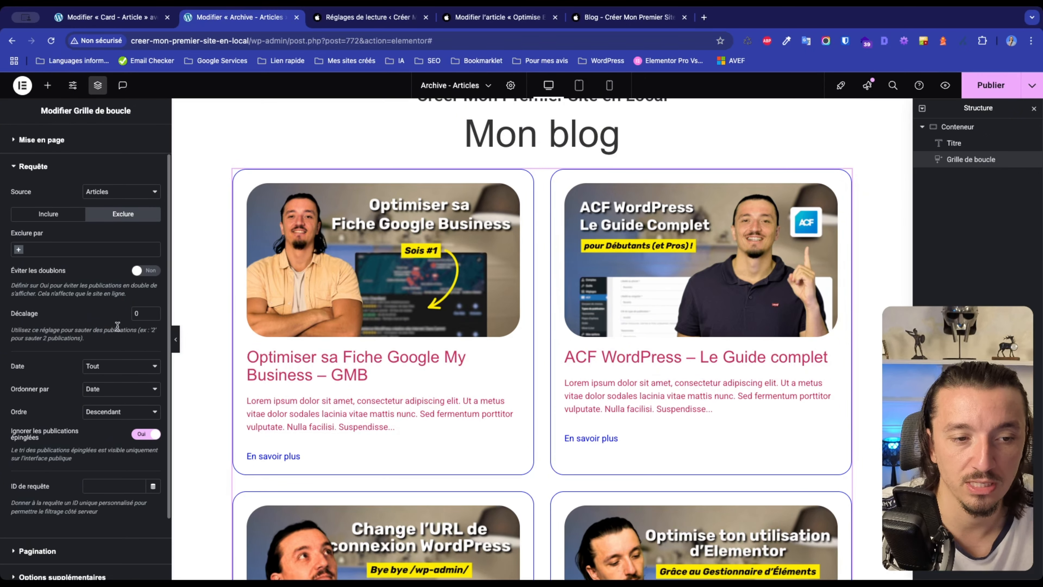
pyautogui.click(137, 314)
pyautogui.write('20')
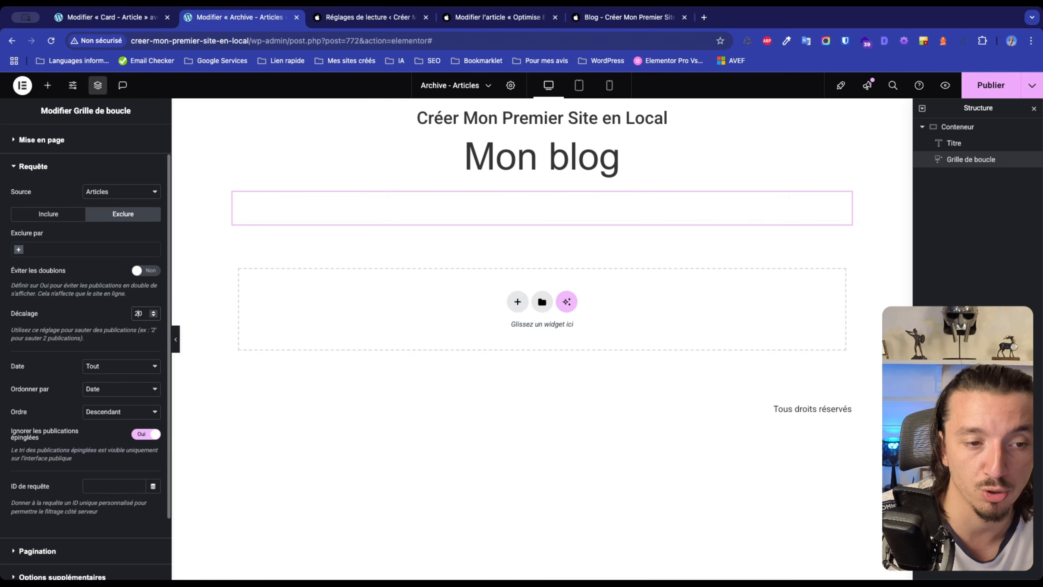
pyautogui.press('BackSpace')
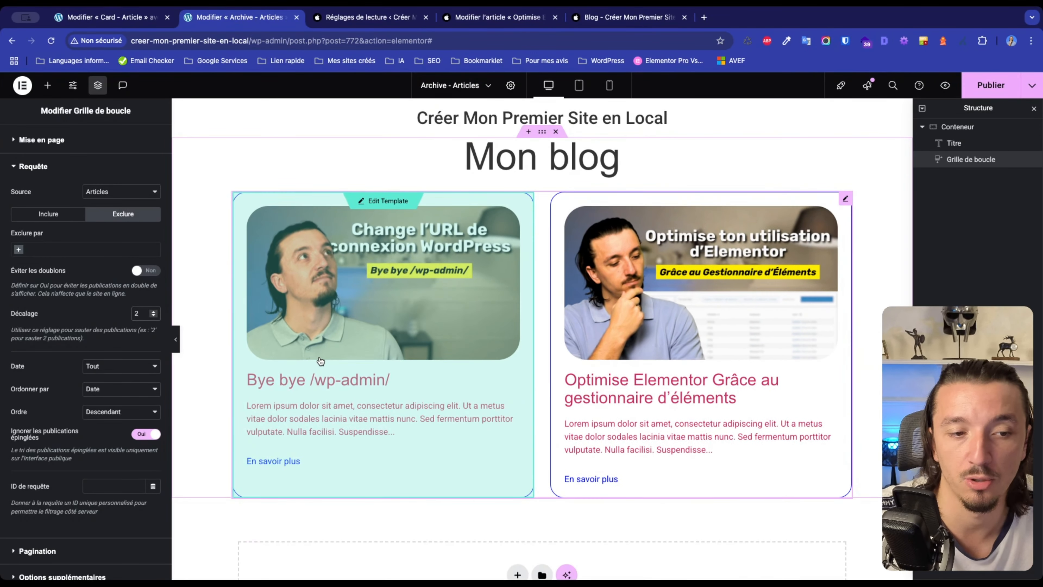
# Return to the query's inclusion settings and examine the ID de requête option.
pyautogui.click(63, 218)
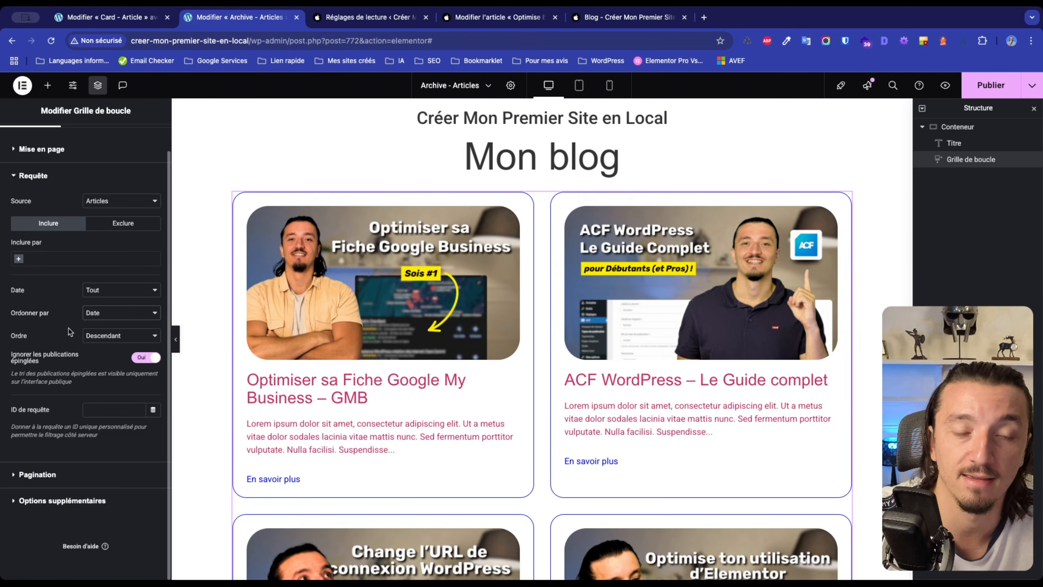
pyautogui.moveTo(44, 409); pyautogui.dragTo(14, 413)
pyautogui.click(72, 417)
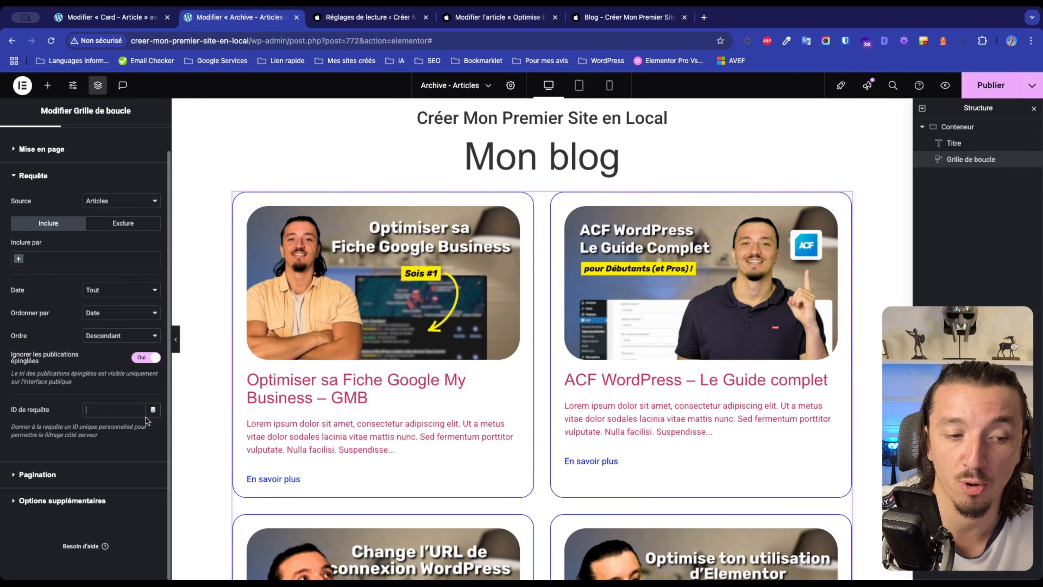
# Set the loop grid's pagination to Défilement infini and look over the article cards.
pyautogui.click(82, 476)
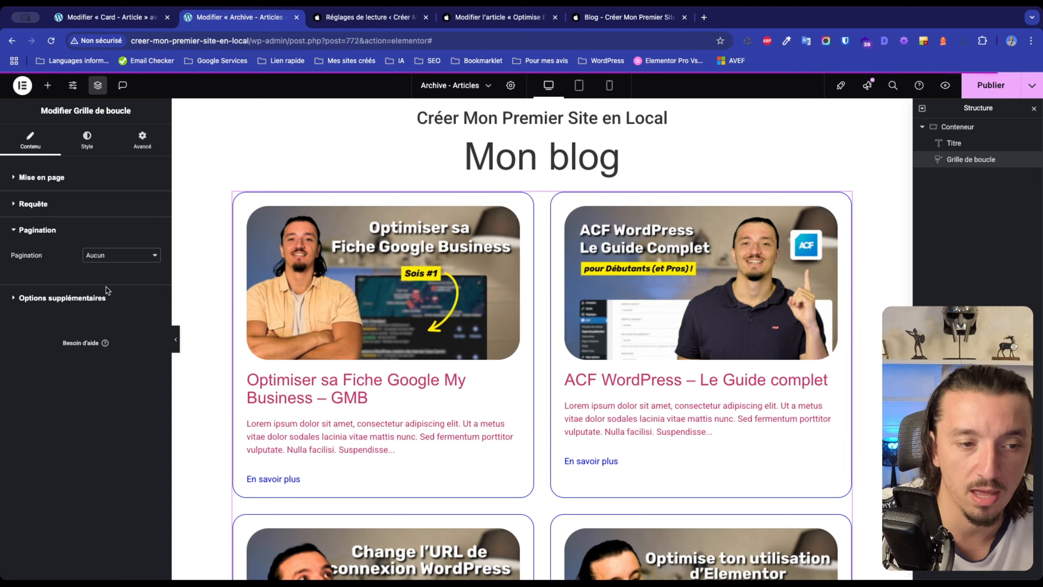
pyautogui.click(111, 320)
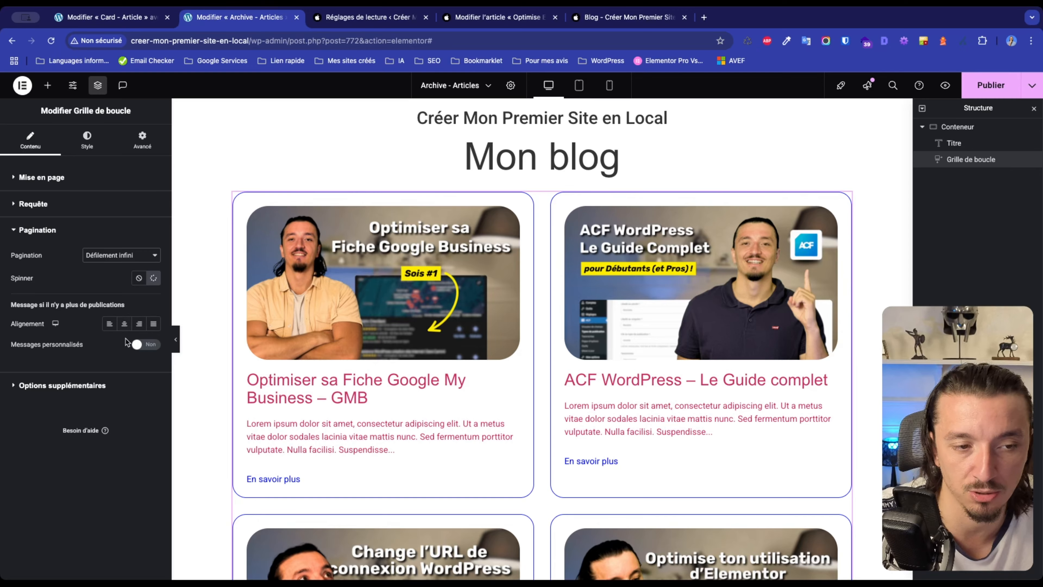
pyautogui.scroll(-8, 314, 447)
pyautogui.scroll(4, 314, 447)
pyautogui.scroll(3, 313, 447)
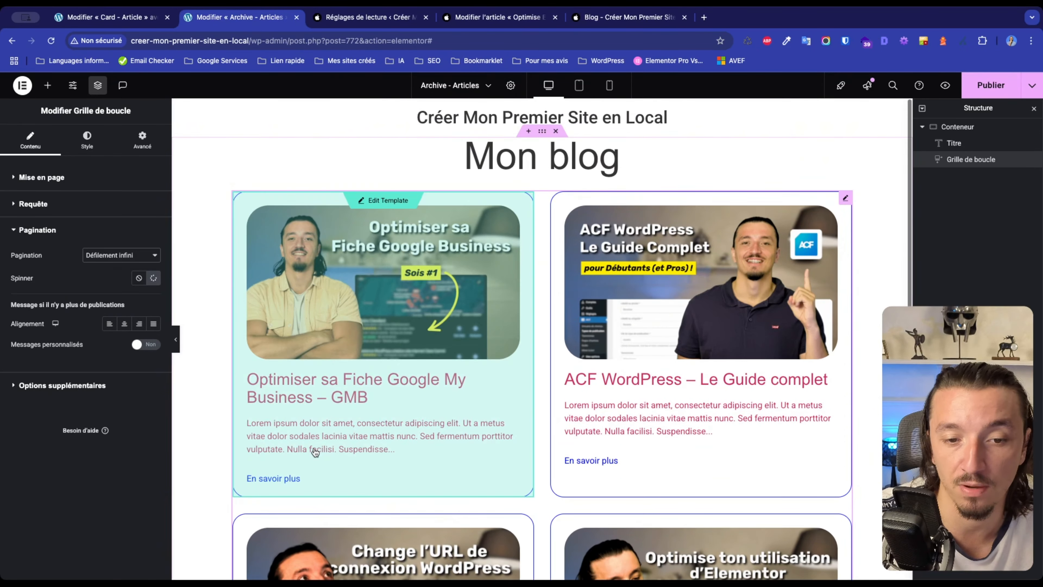
pyautogui.scroll(-3, 329, 431)
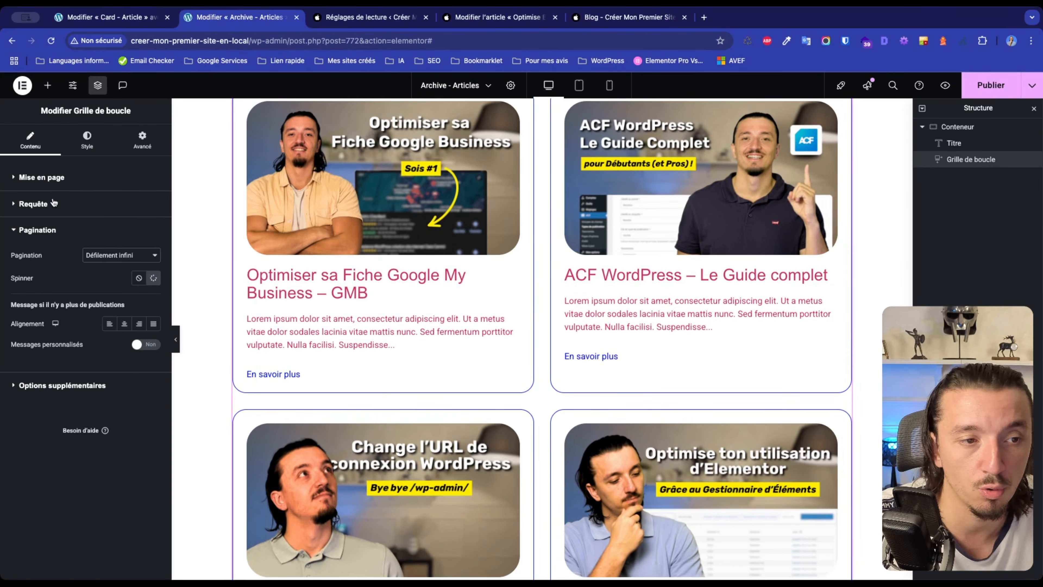
# Set the loop grid's Éléments par page to 2 in the layout settings.
pyautogui.click(52, 204)
pyautogui.click(55, 180)
pyautogui.doubleClick(139, 327)
pyautogui.write('2')
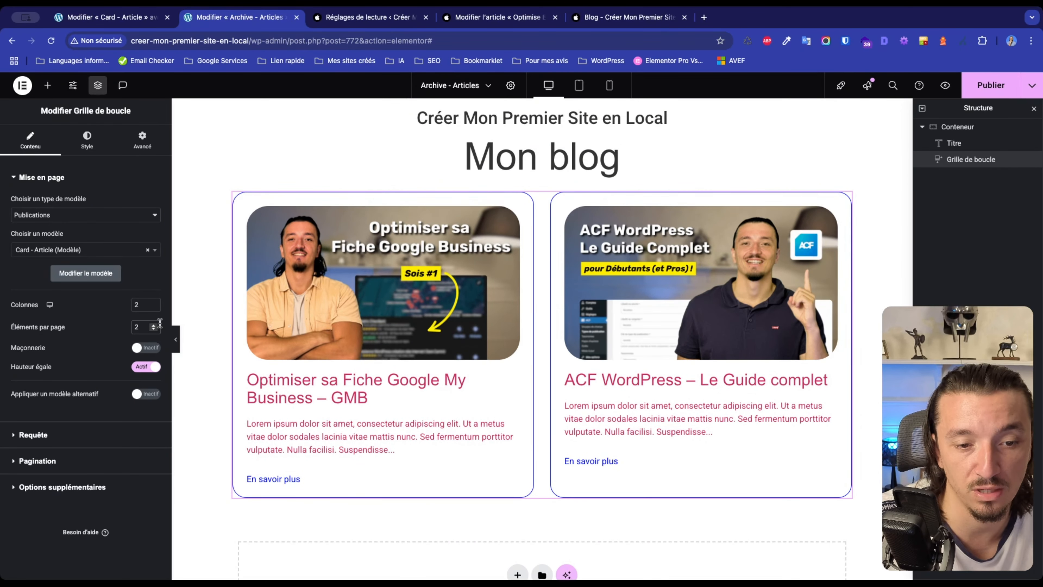
# Switch to the live Blog page and reload it to check the infinite scroll.
pyautogui.press('super+5')
pyautogui.press('super+r')
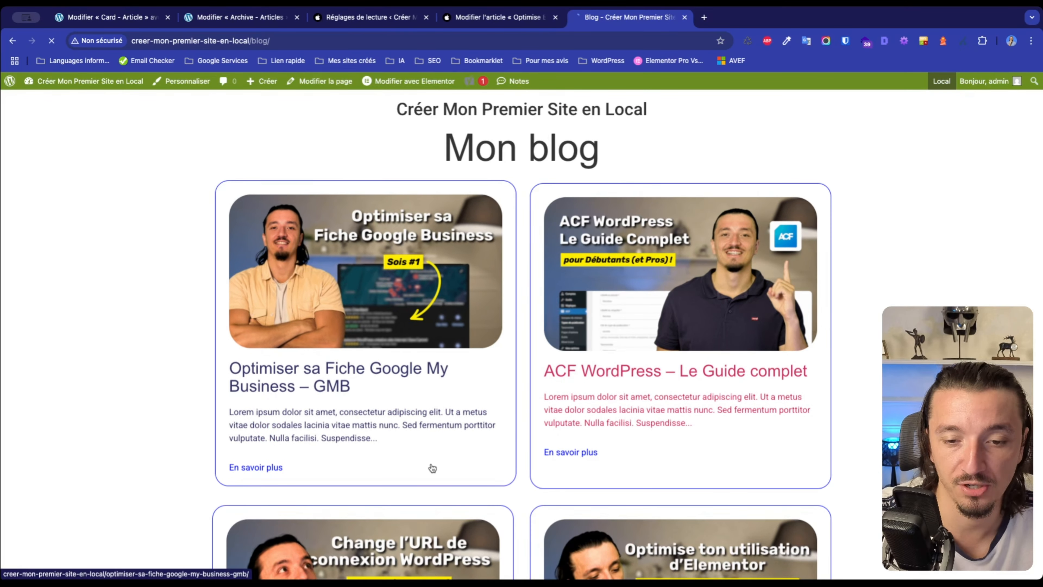
pyautogui.press('super+r')
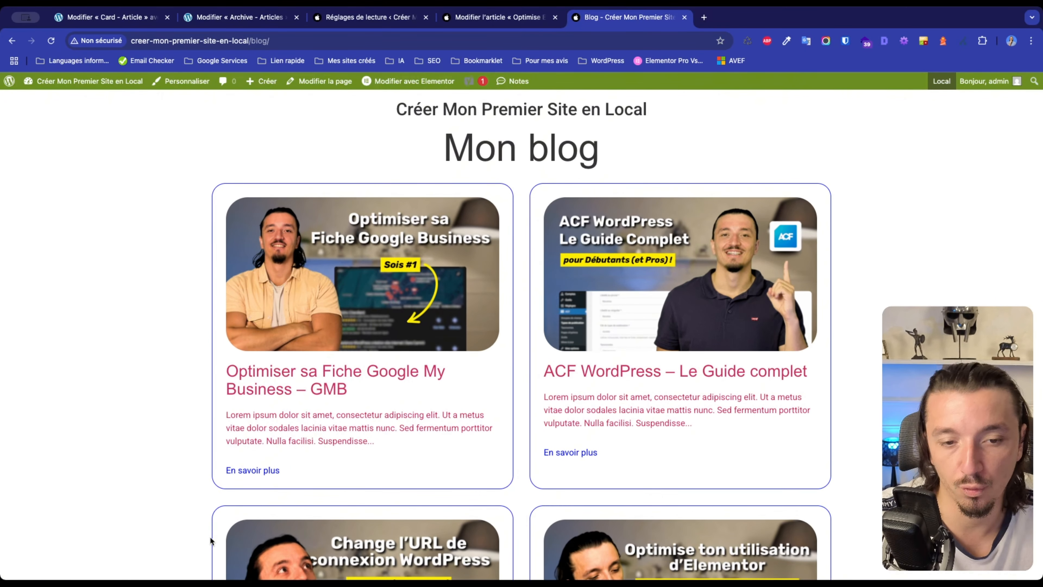
# Examine how the article cards load on the live Blog page with infinite scroll.
pyautogui.scroll(-5, 246, 411)
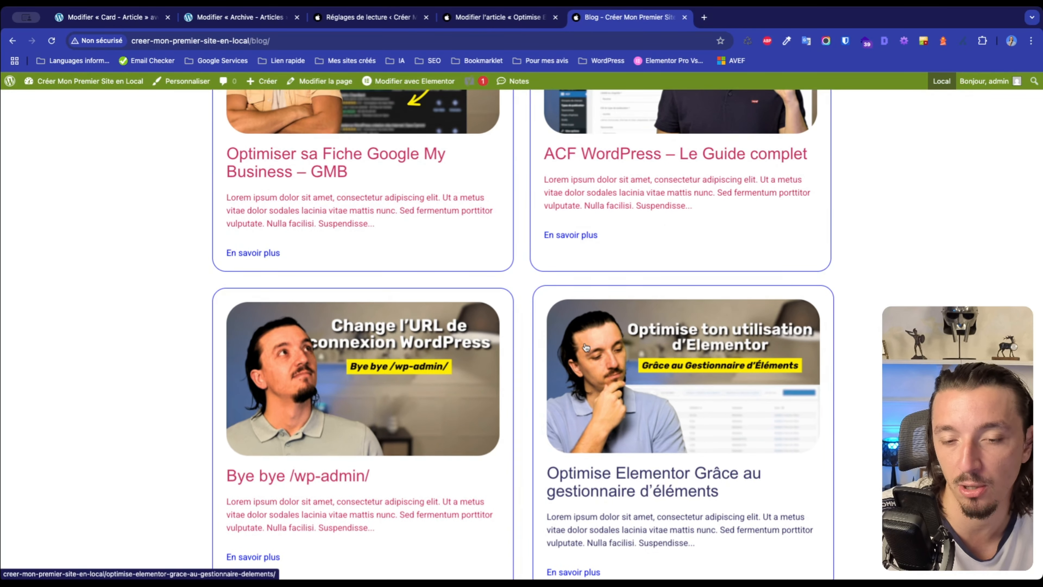
pyautogui.scroll(1, 585, 348)
pyautogui.scroll(3, 458, 391)
pyautogui.scroll(-6, 417, 345)
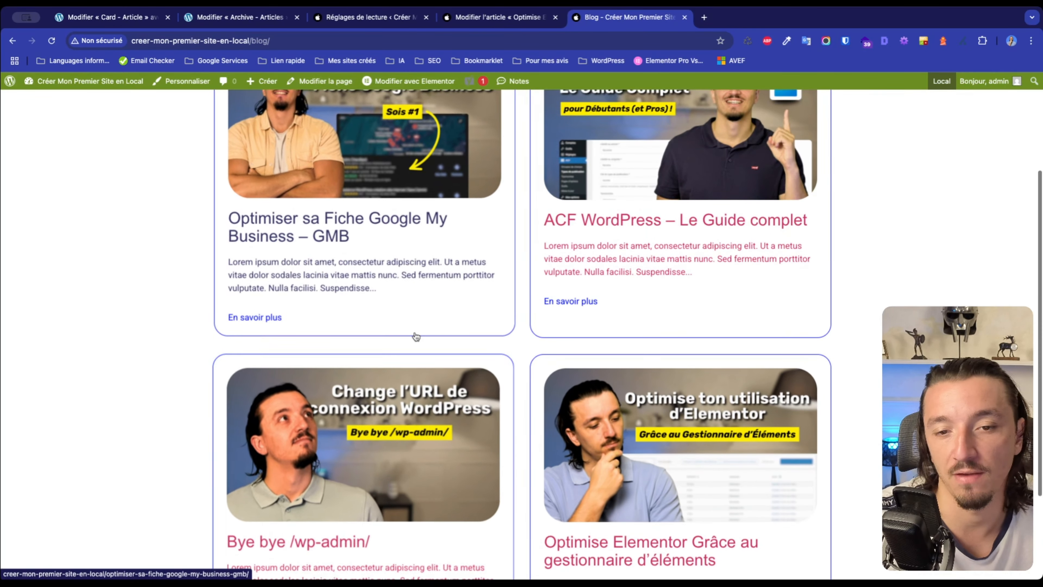
pyautogui.scroll(4, 474, 306)
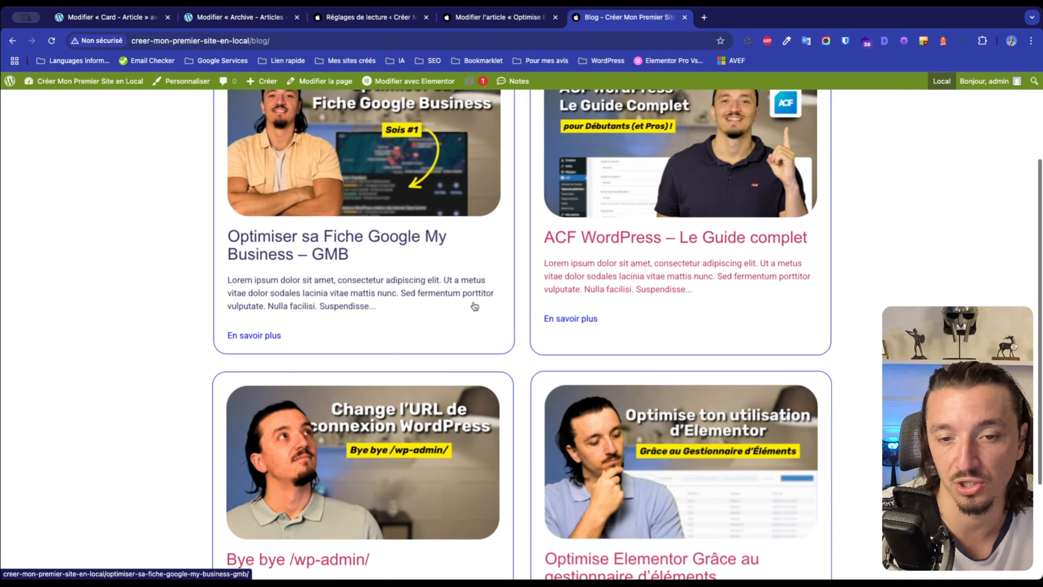
pyautogui.scroll(2, 475, 307)
pyautogui.scroll(-6, 535, 505)
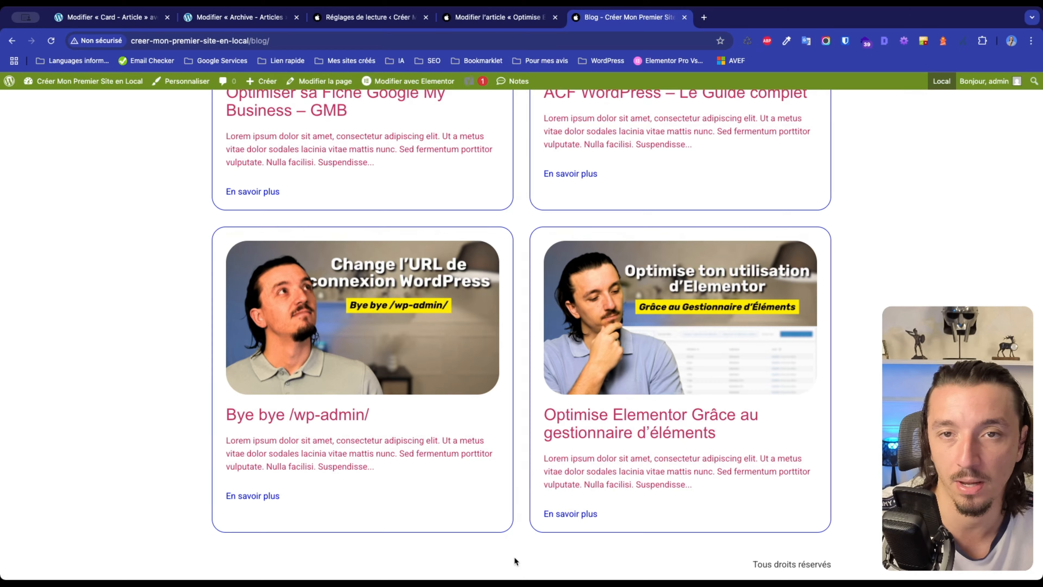
pyautogui.scroll(1, 402, 125)
pyautogui.scroll(3, 402, 125)
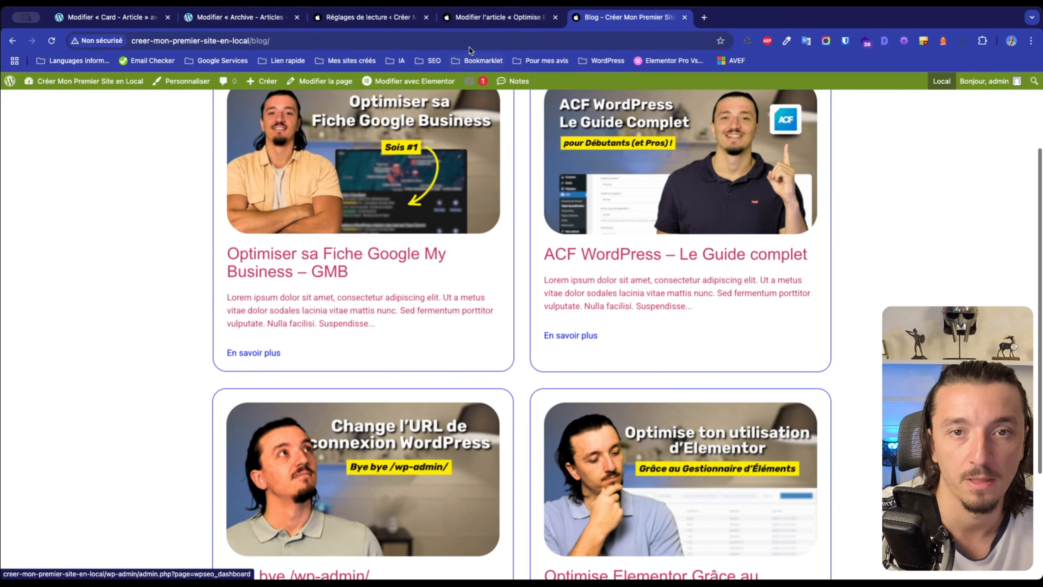
# Set the pagination of the Archive - Articles loop grid to Nombre + Précédent/Suivant and save the template.
pyautogui.click(247, 18)
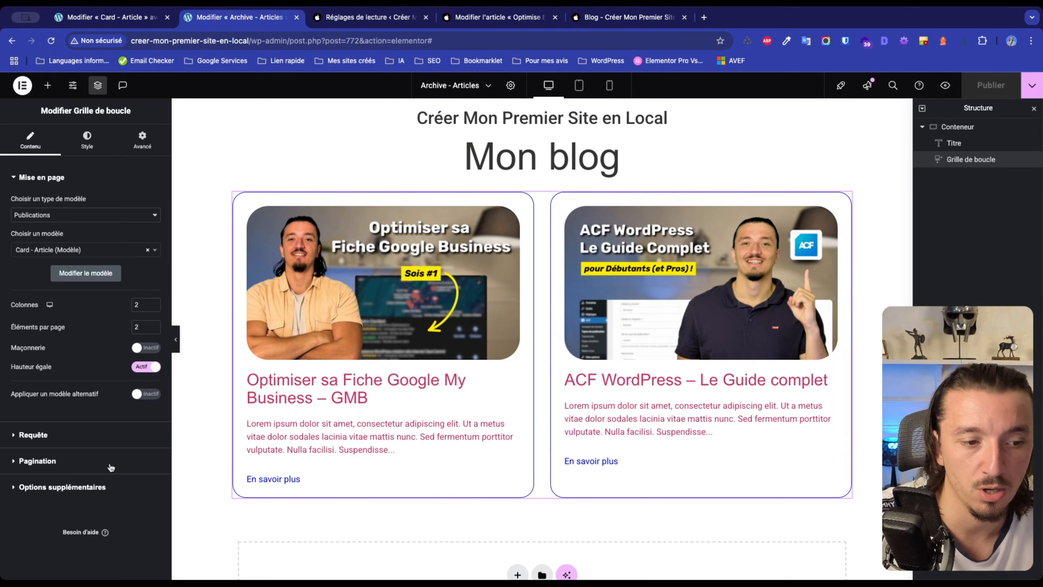
pyautogui.click(79, 462)
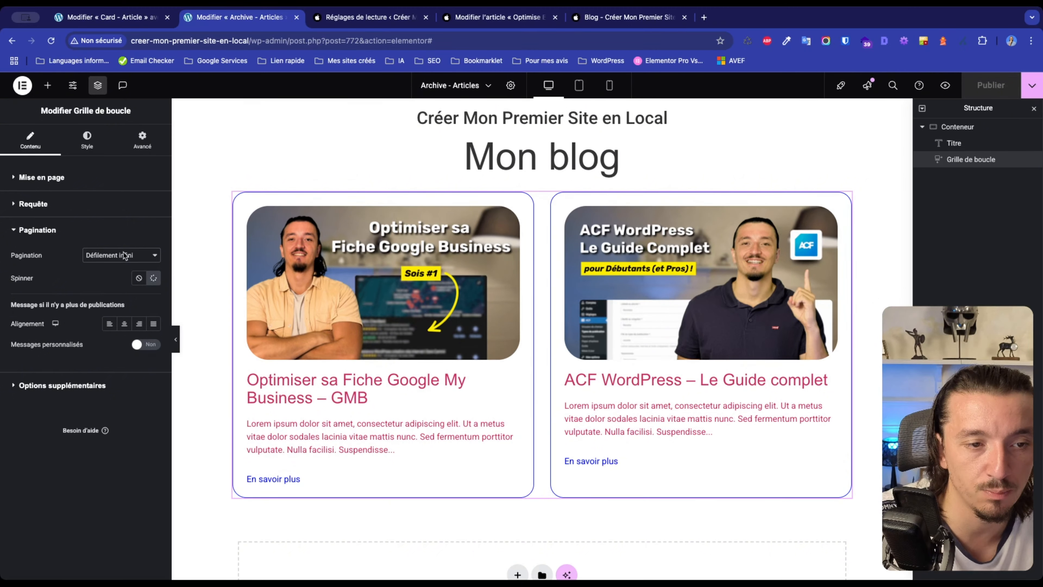
pyautogui.click(119, 233)
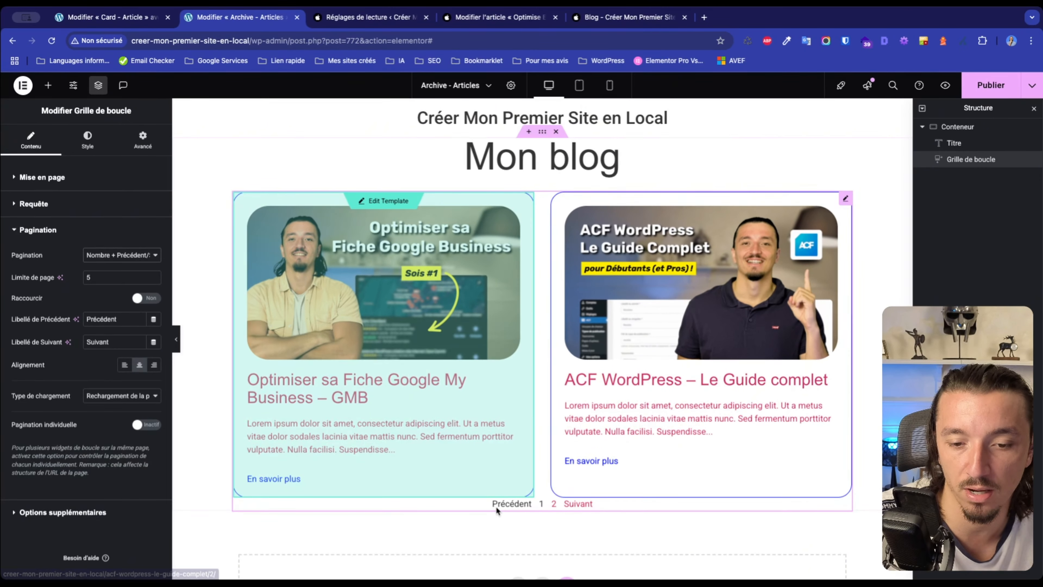
pyautogui.press('super+s')
# Reload the live Blog page and test its numbered pagination, going back with the Précédent link.
pyautogui.click(628, 17)
pyautogui.press('super+r')
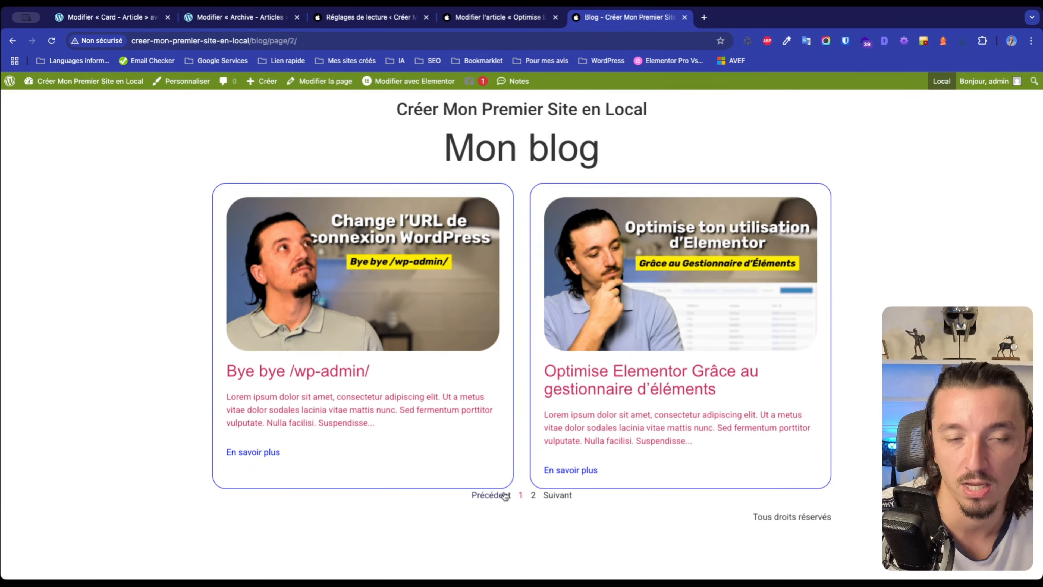
pyautogui.click(491, 495)
# Return to the archive template, enable the loop grid's Aucun message trouvé option and set the pagination's Espacement to 20 px.
pyautogui.click(241, 17)
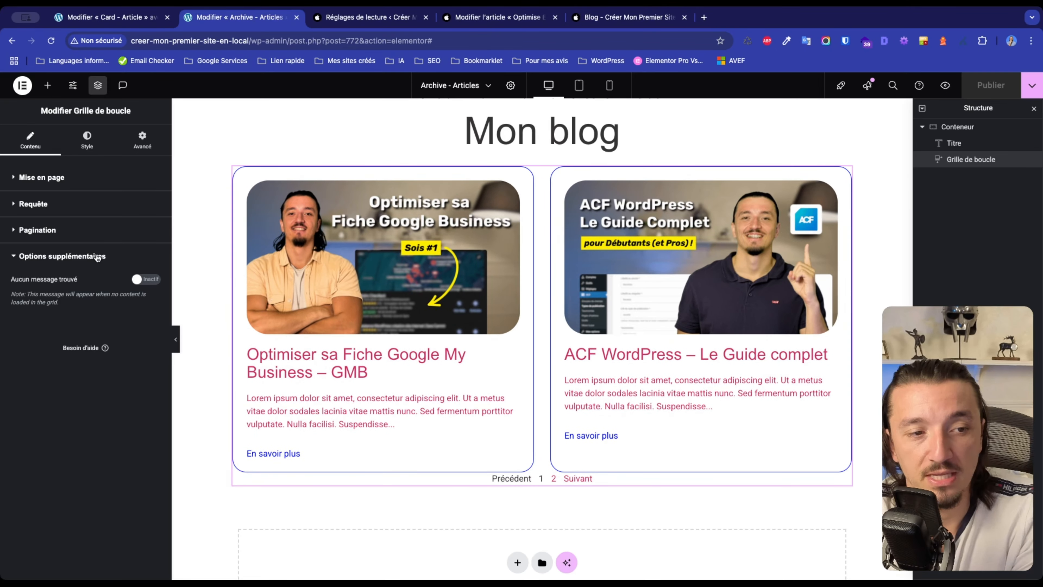
pyautogui.click(144, 279)
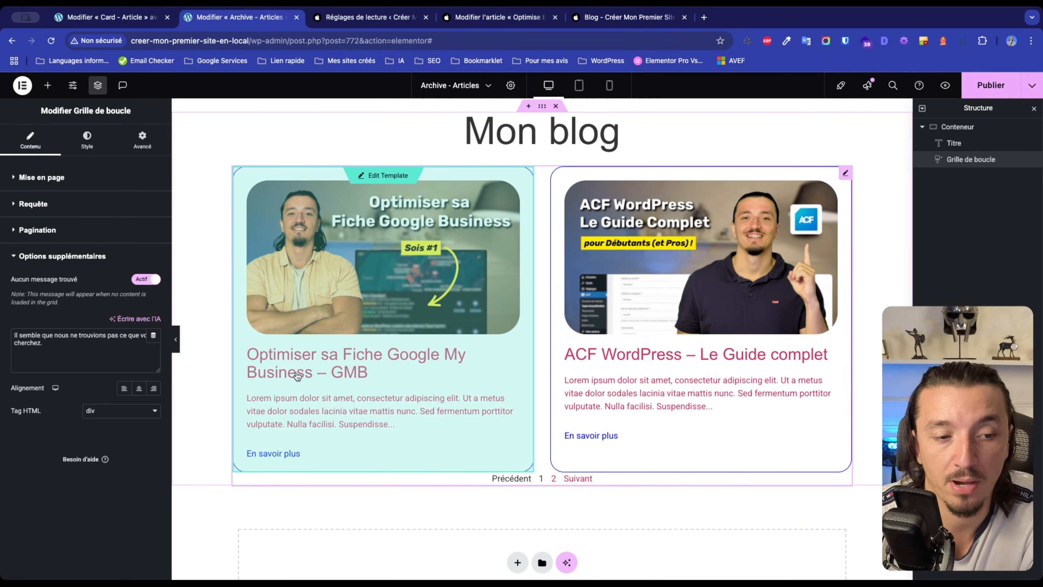
pyautogui.click(87, 140)
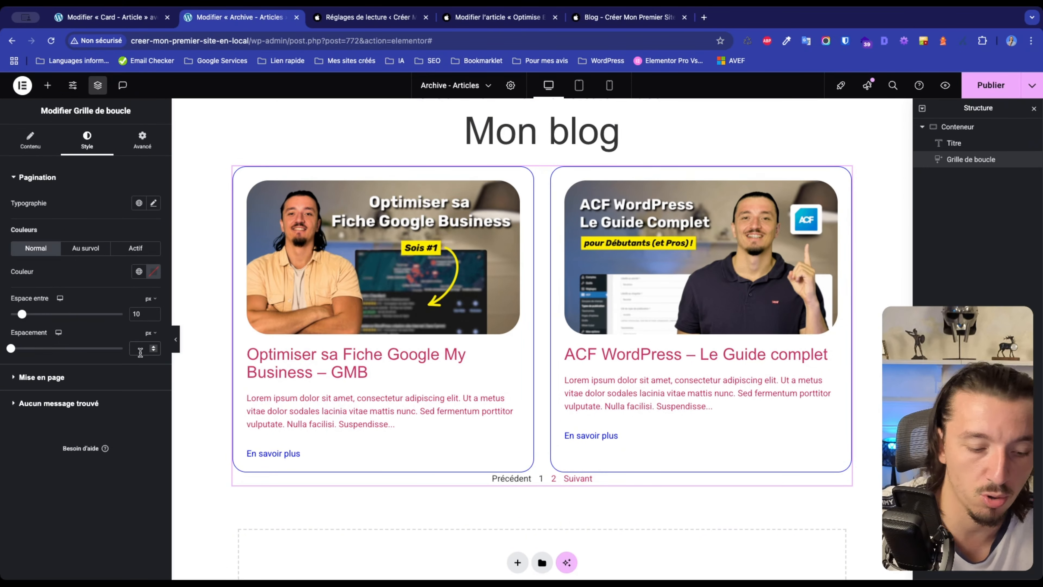
pyautogui.write('20')
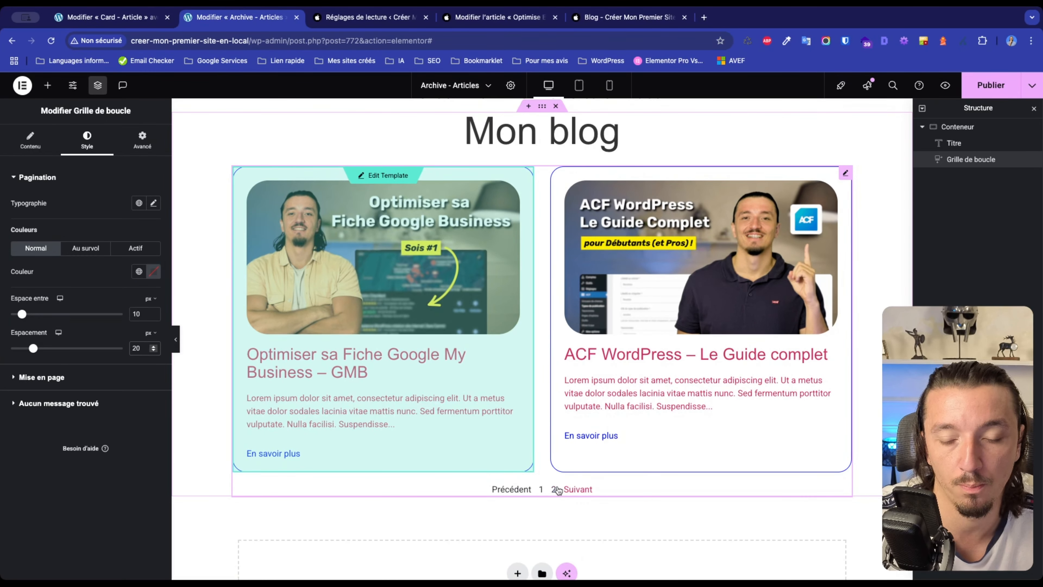
# Set the loop grid's Espace entre colonnes and Espace entre rangées to 50 px each.
pyautogui.click(59, 376)
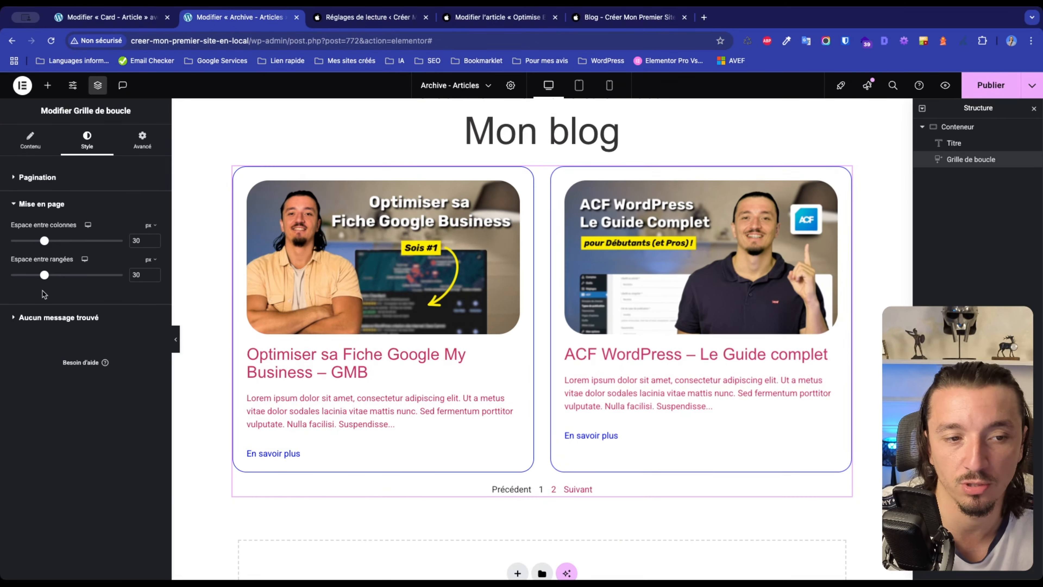
pyautogui.doubleClick(136, 240)
pyautogui.write('50')
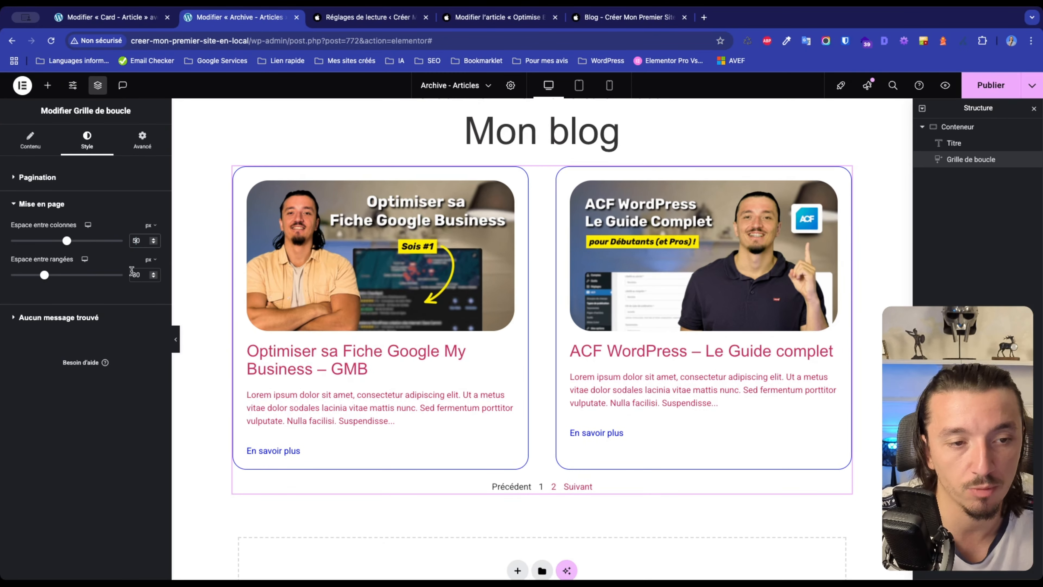
pyautogui.doubleClick(136, 275)
pyautogui.write('50')
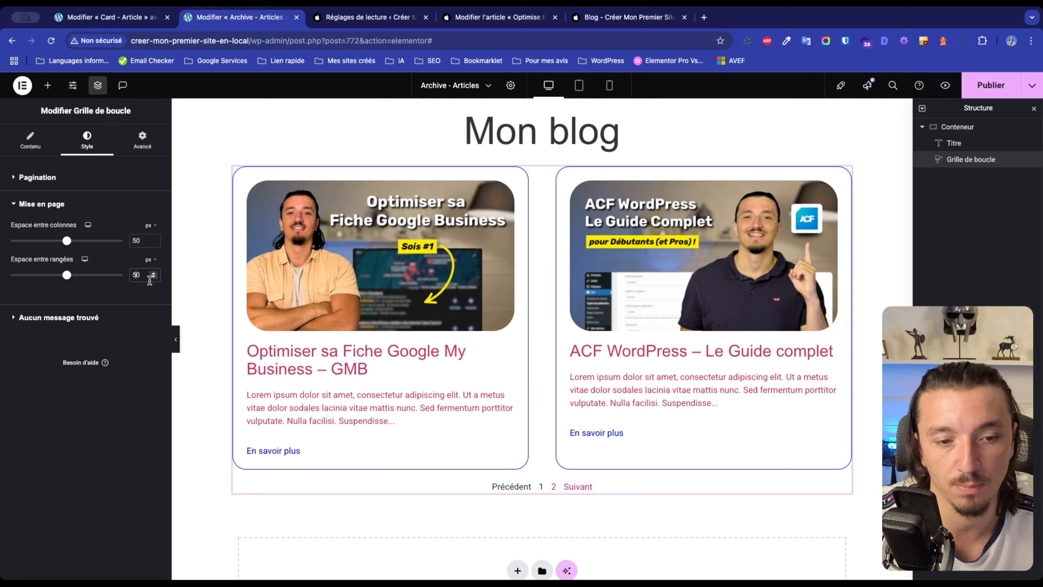
# Set the loop grid's Éléments par page to 4 and preview the grid in tablet and mobile views.
pyautogui.click(31, 139)
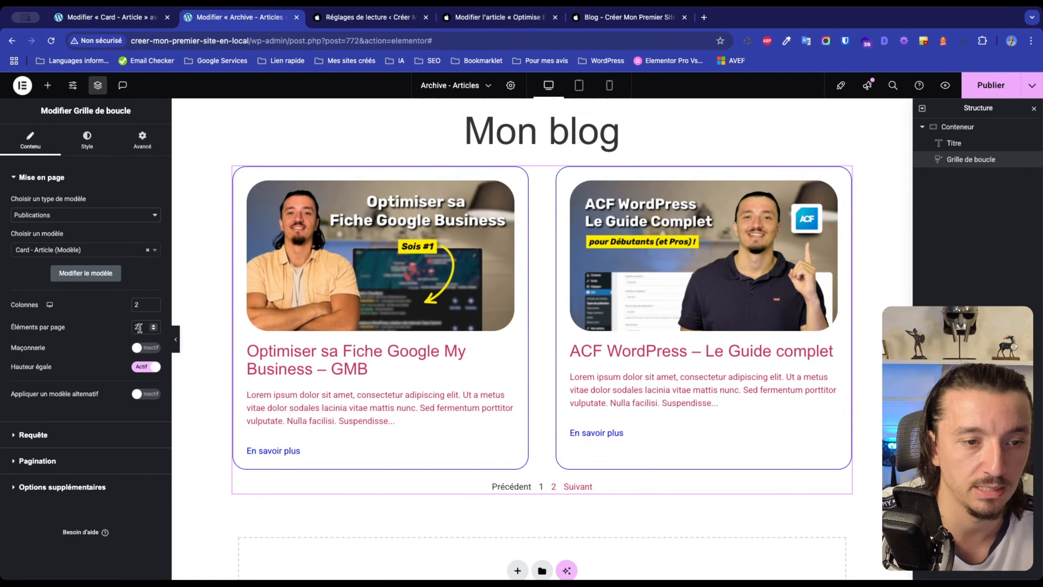
pyautogui.write('4')
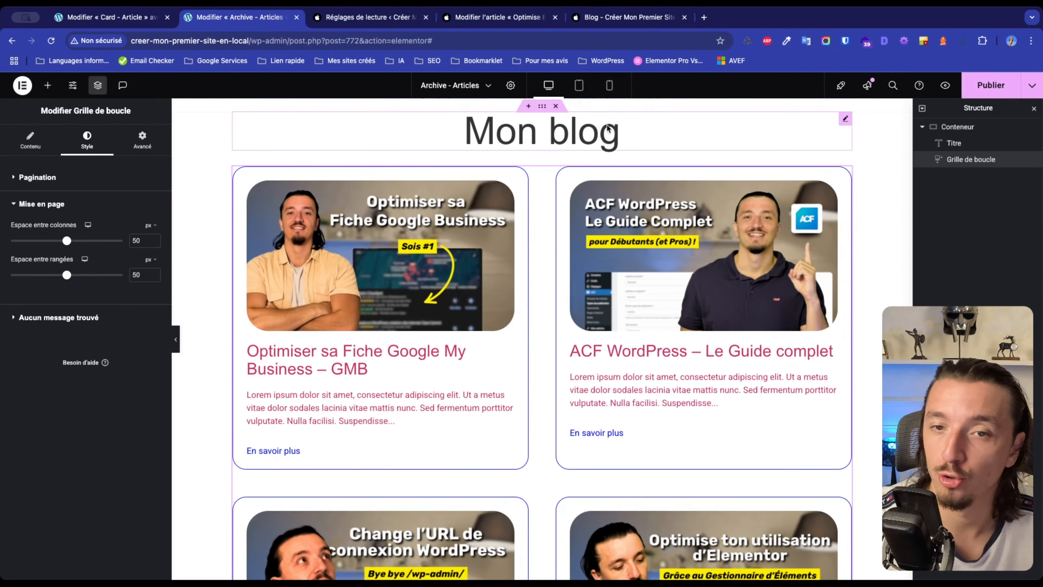
pyautogui.click(576, 91)
pyautogui.click(610, 92)
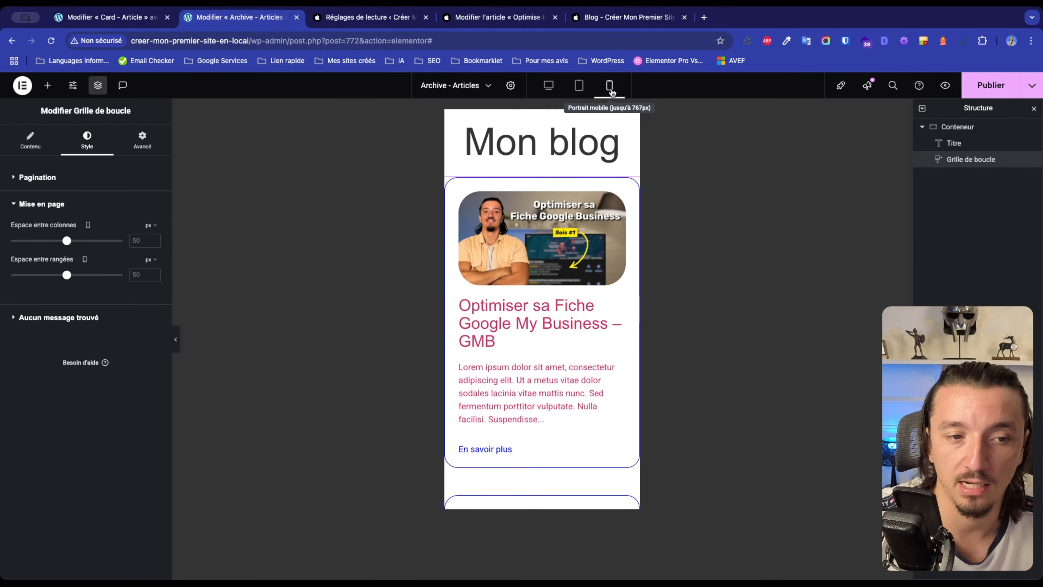
pyautogui.click(549, 86)
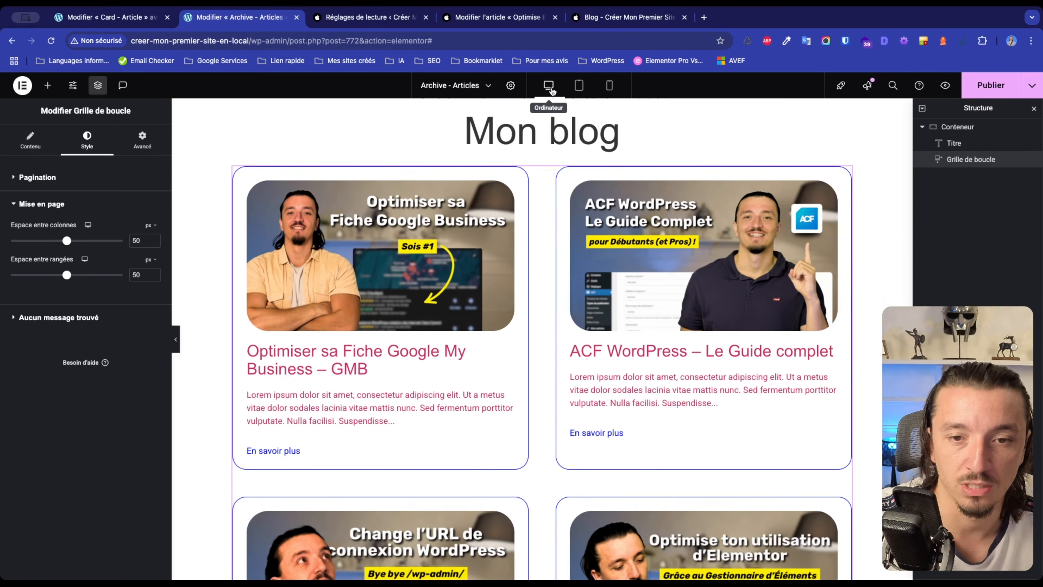
# Try the loop grid with 2 columns on mobile, undo that change and return to the desktop view.
pyautogui.click(31, 148)
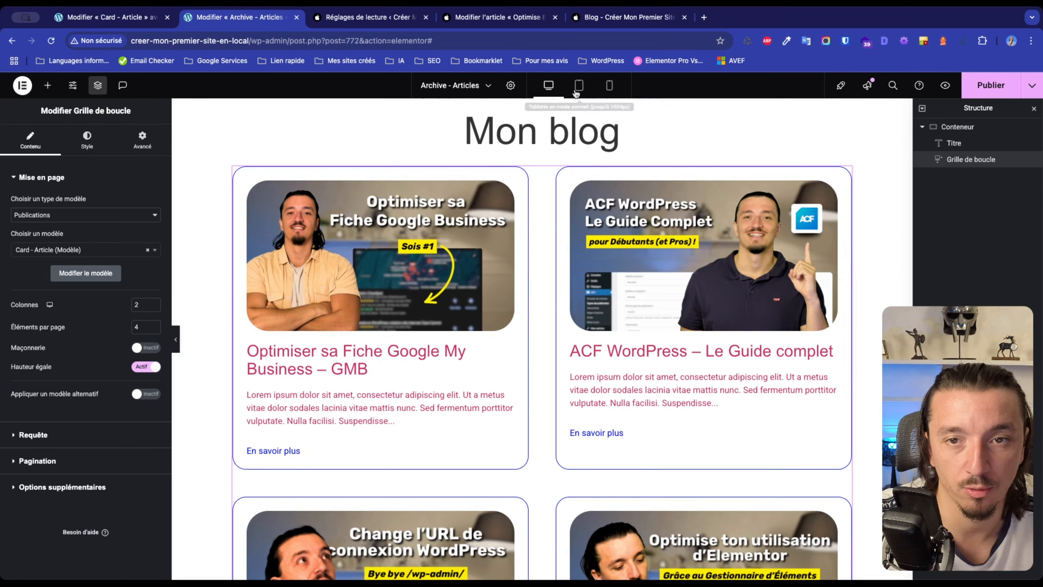
pyautogui.click(579, 85)
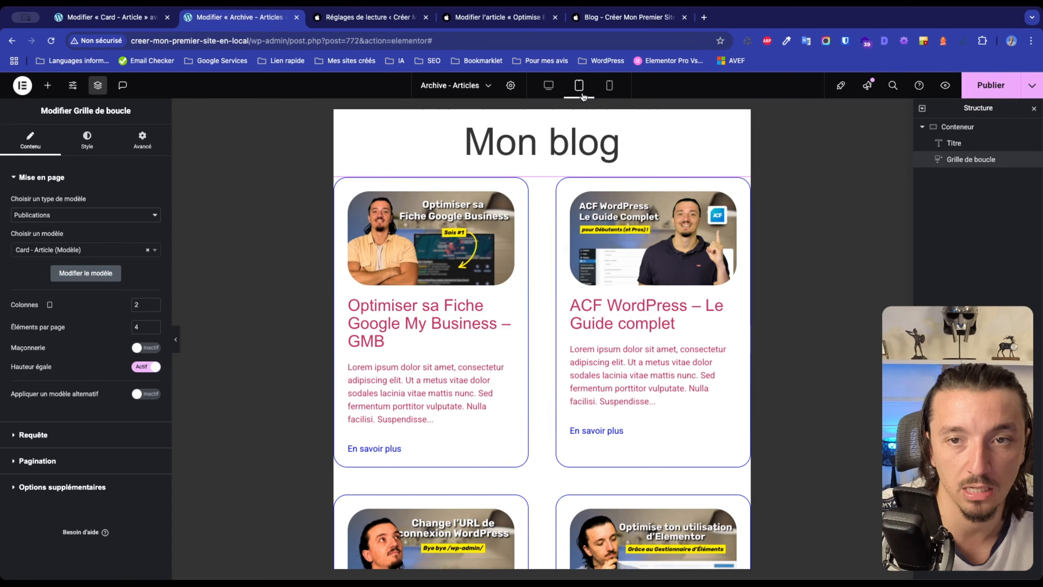
pyautogui.click(609, 86)
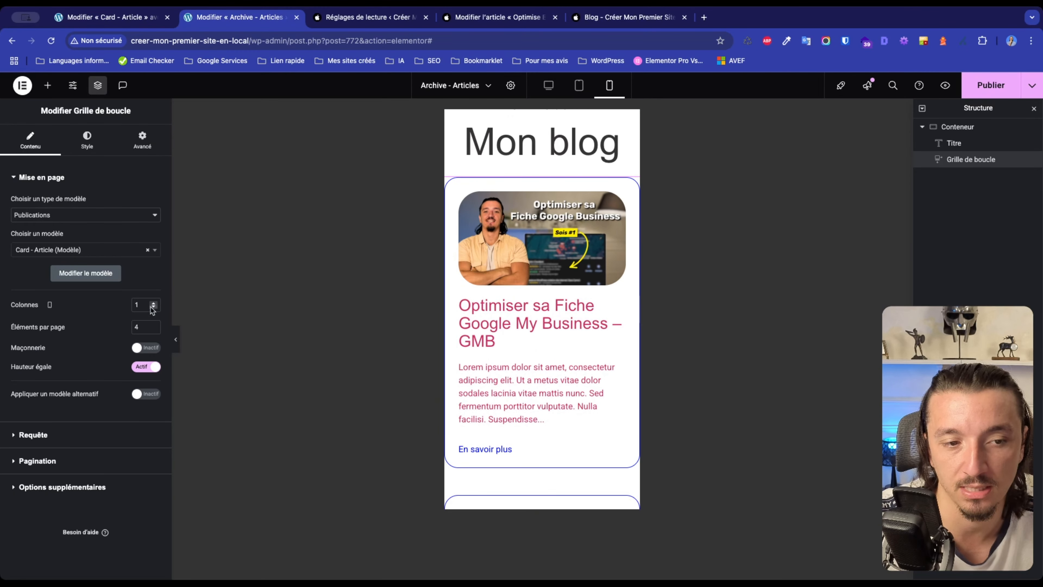
pyautogui.write('2')
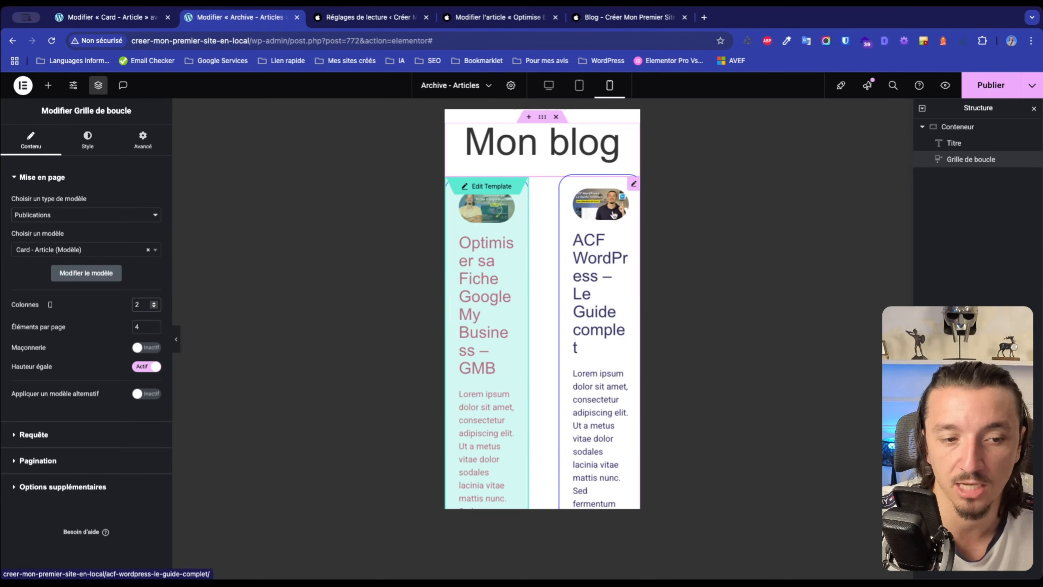
pyautogui.hotkey('ctrl', 'z')
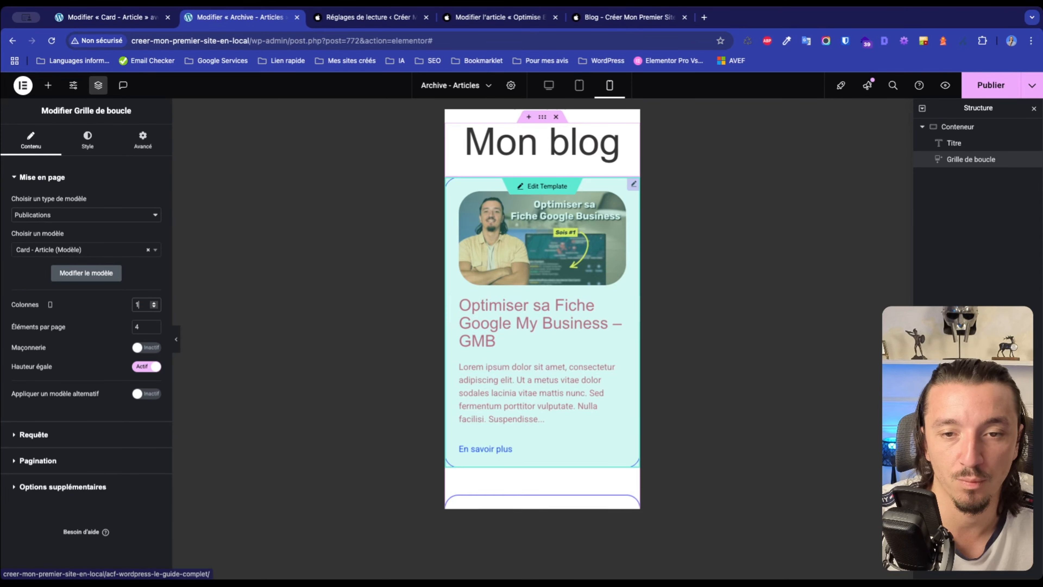
pyautogui.click(549, 85)
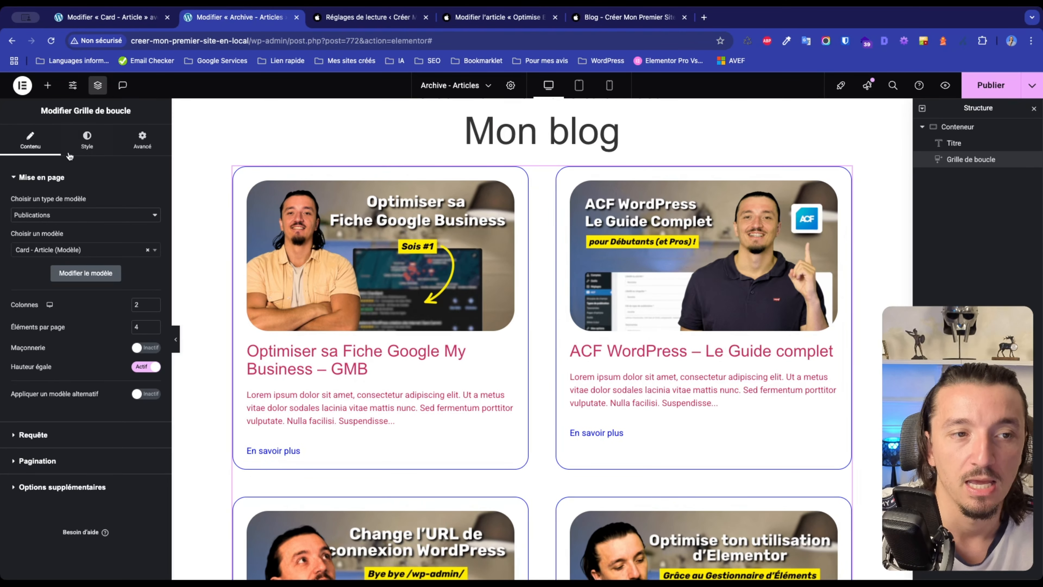
# Examine the loop grid's style settings for the Aucun message trouvé text.
pyautogui.click(86, 139)
pyautogui.click(85, 402)
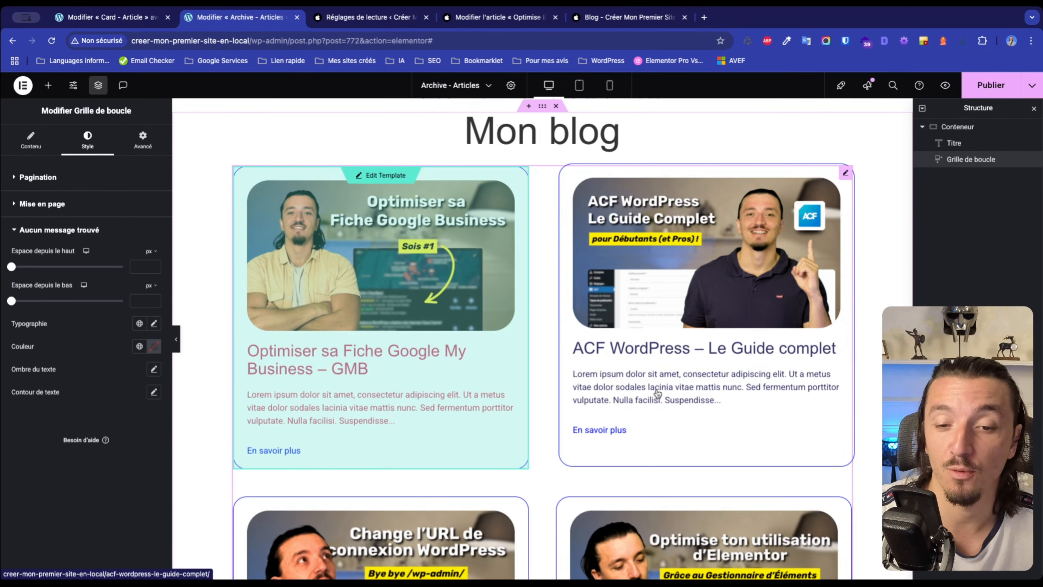
pyautogui.scroll(-1, 652, 394)
# Switch to the live Blog page and look over the spacing of the article cards.
pyautogui.press('super+5')
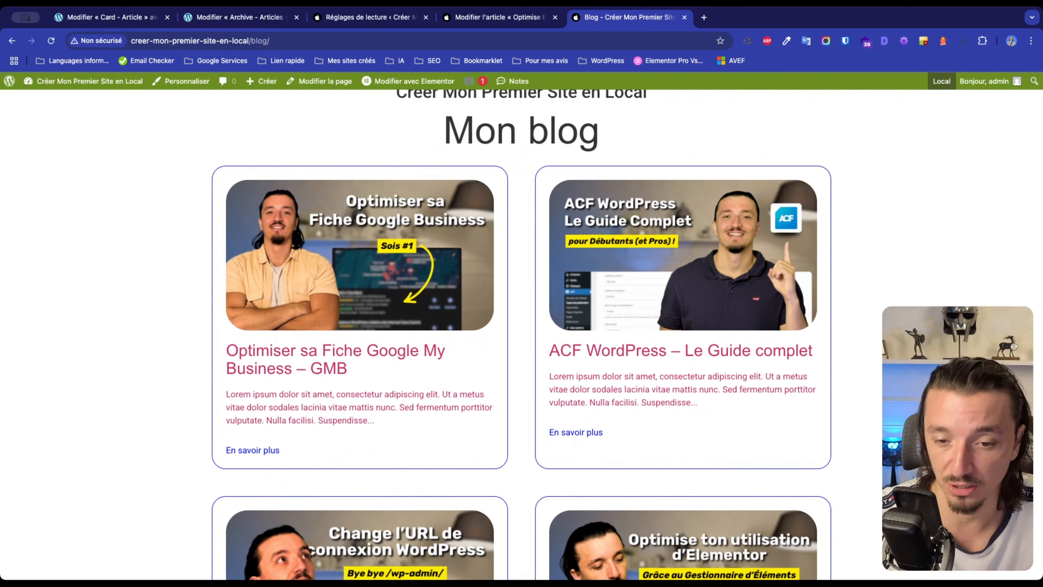
pyautogui.scroll(-4, 521, 329)
pyautogui.scroll(-3, 521, 329)
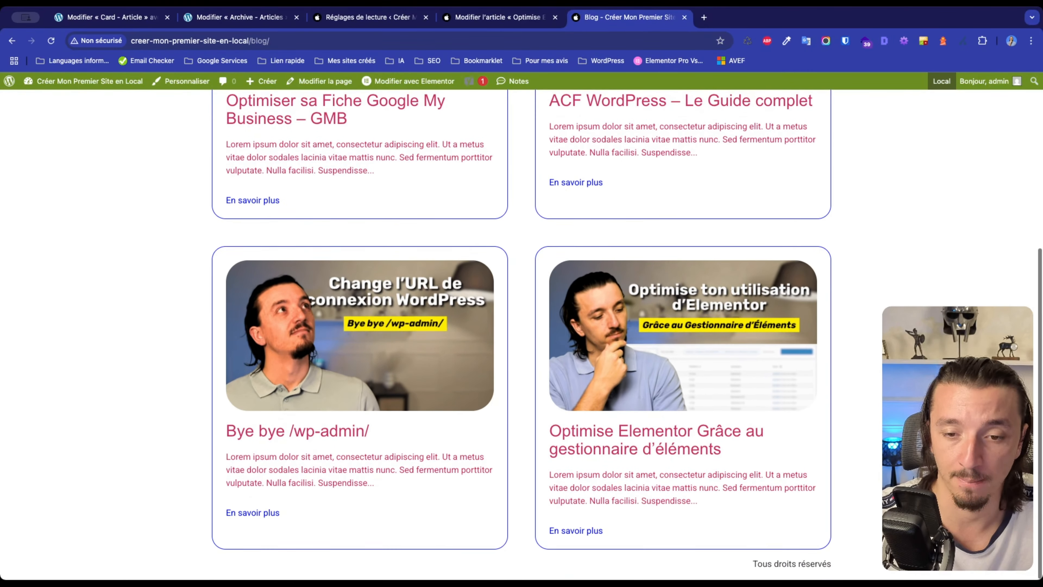
pyautogui.scroll(7, 430, 299)
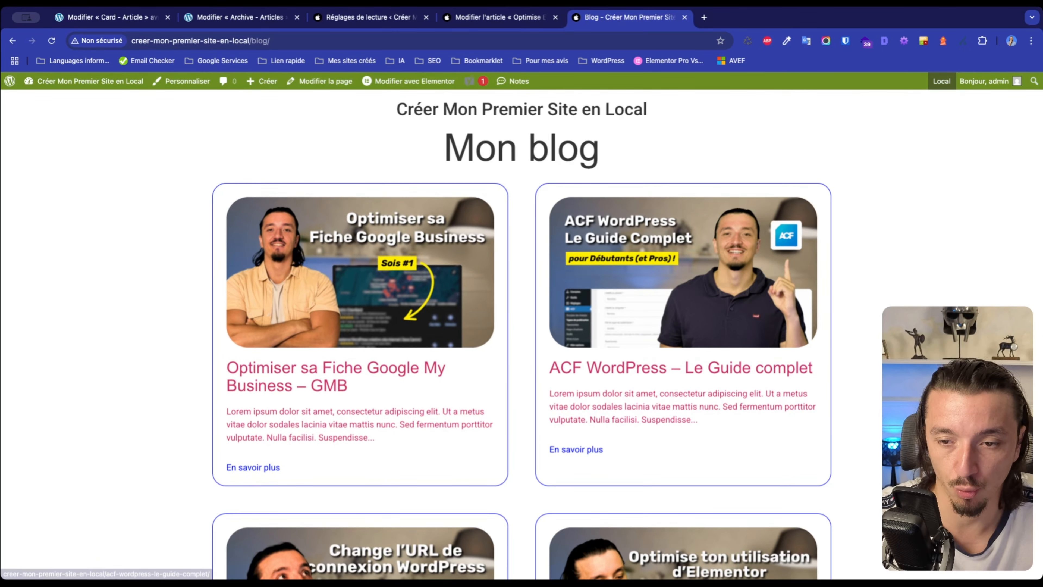
# Check the ACF WordPress, Google My Business and Bye bye /wp-admin/ card links by opening each article and returning to the Blog page.
pyautogui.click(739, 306)
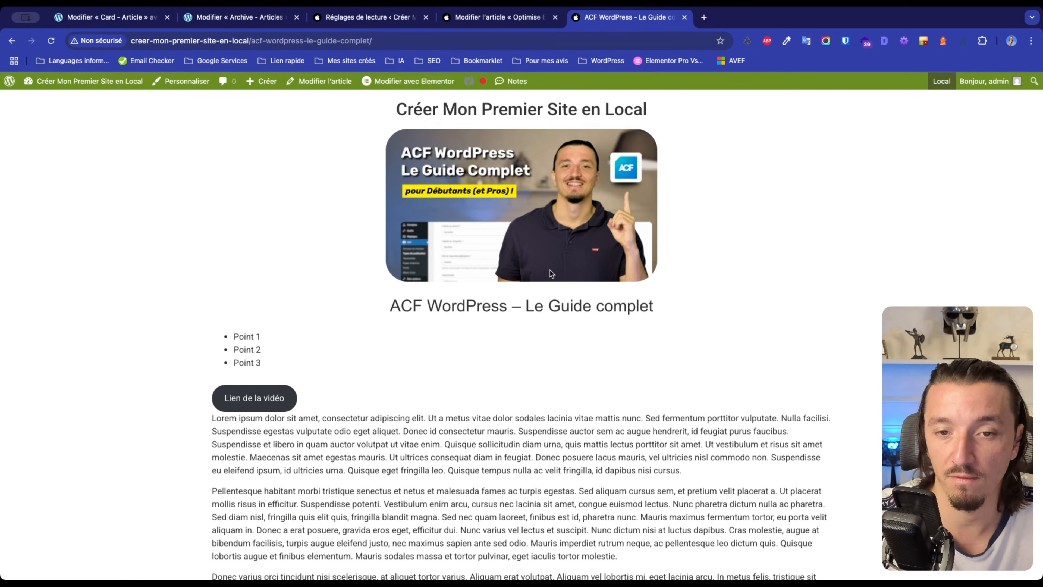
pyautogui.hscroll(-5, 549, 269)
pyautogui.click(365, 296)
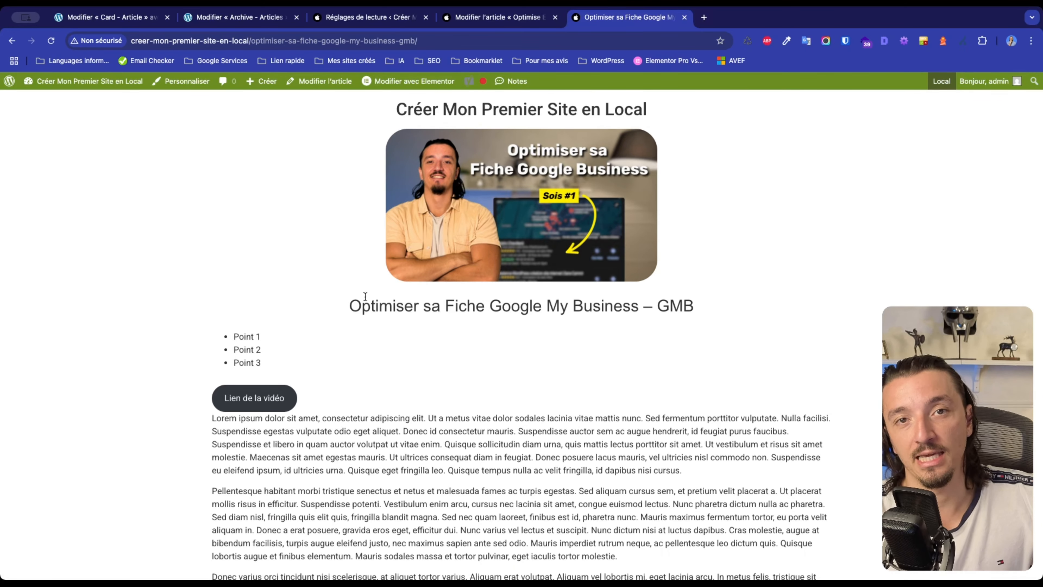
pyautogui.hscroll(-5, 375, 299)
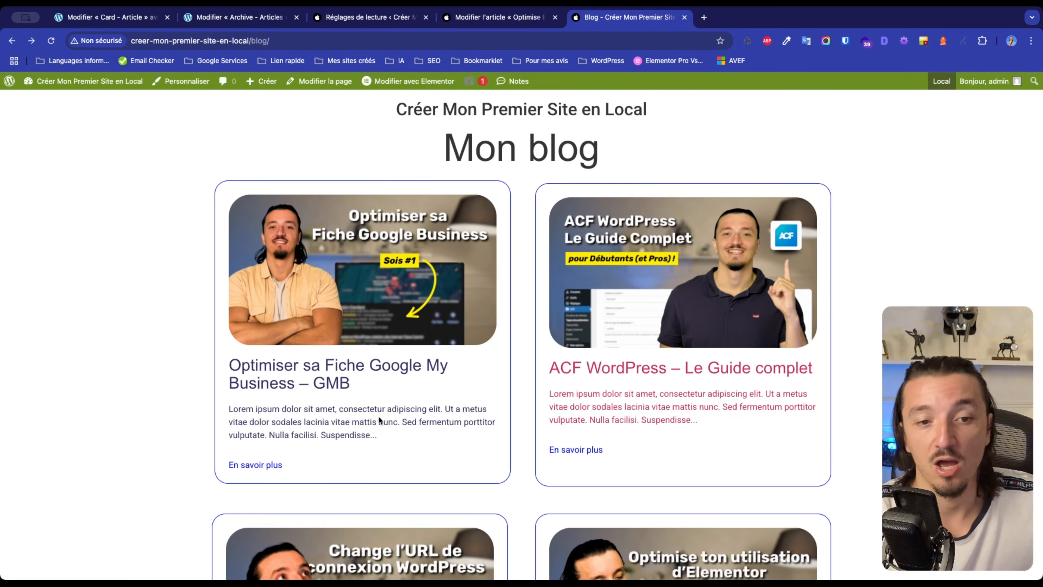
pyautogui.scroll(-5, 377, 329)
pyautogui.click(375, 316)
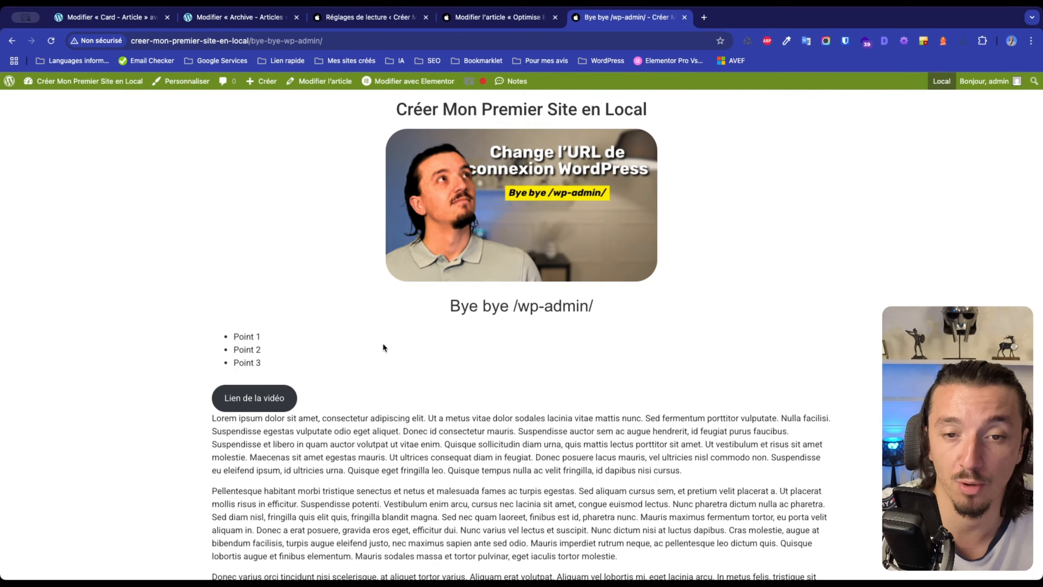
pyautogui.hscroll(-5, 382, 345)
pyautogui.scroll(6, 382, 343)
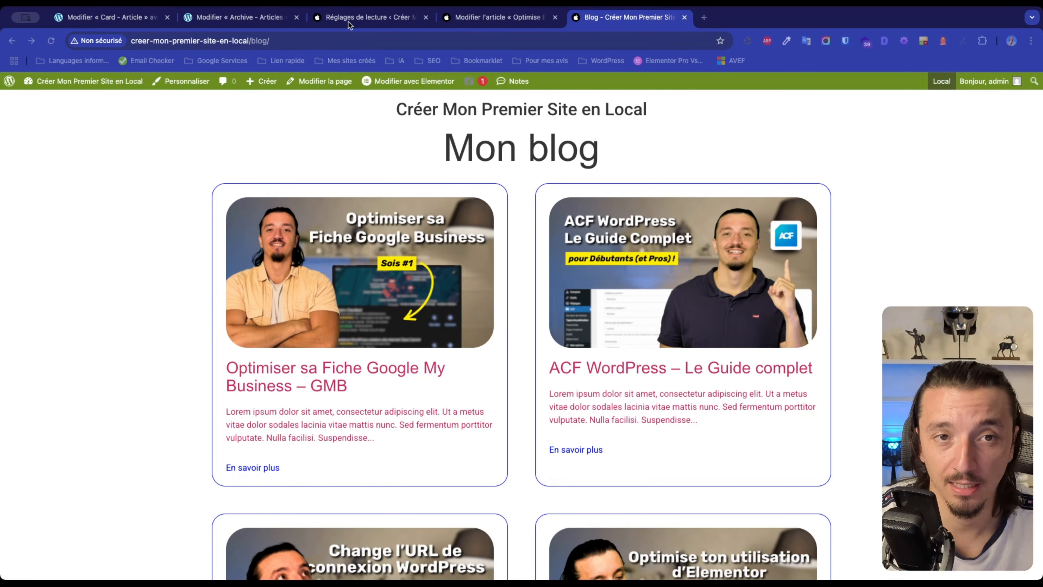
# Switch to the WordPress admin tab, open the article categories and add a category named Catégorie 1.
pyautogui.click(349, 20)
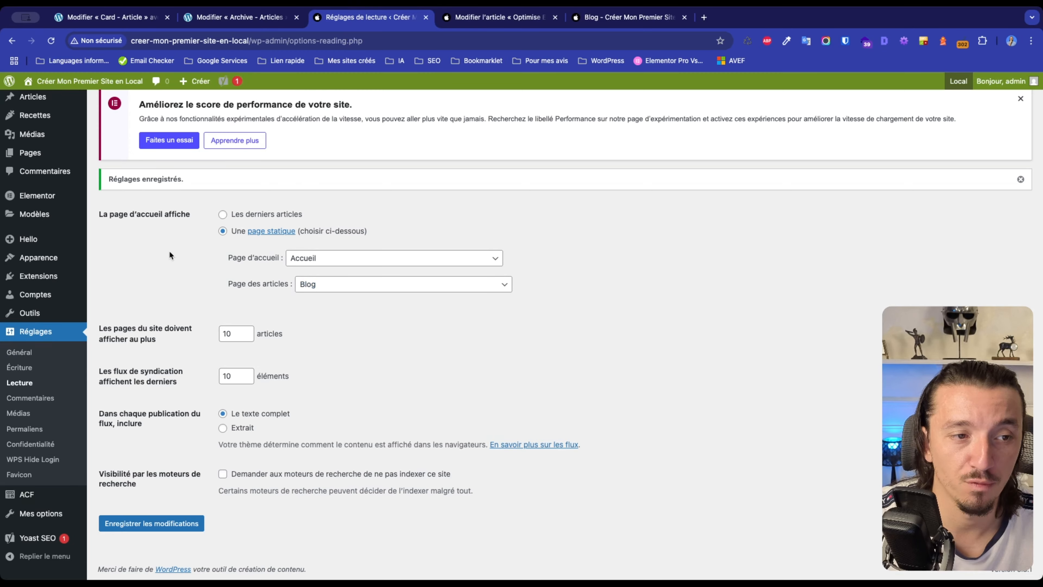
pyautogui.scroll(2, 106, 213)
pyautogui.moveTo(43, 136)
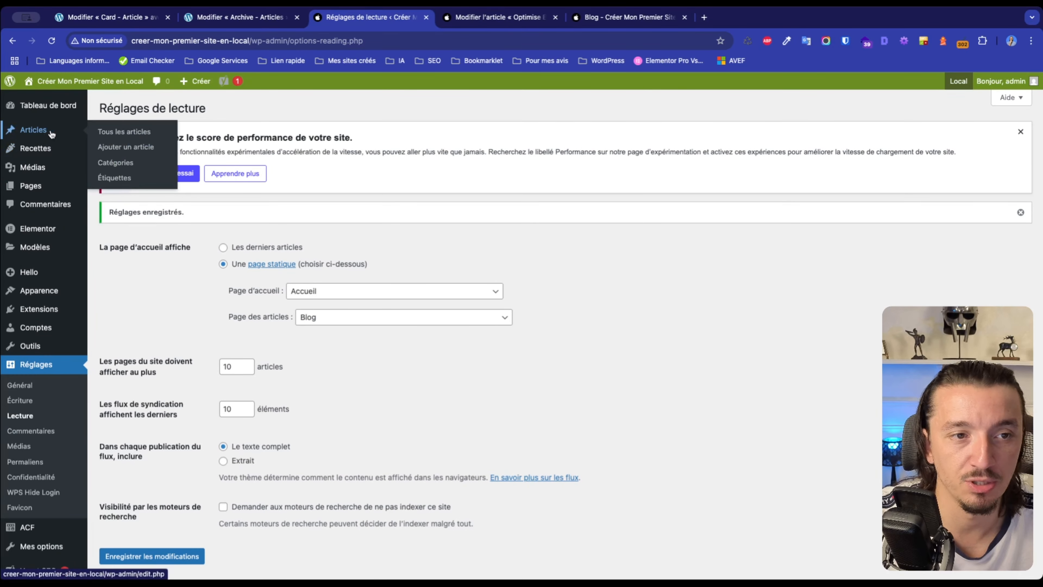
pyautogui.click(128, 164)
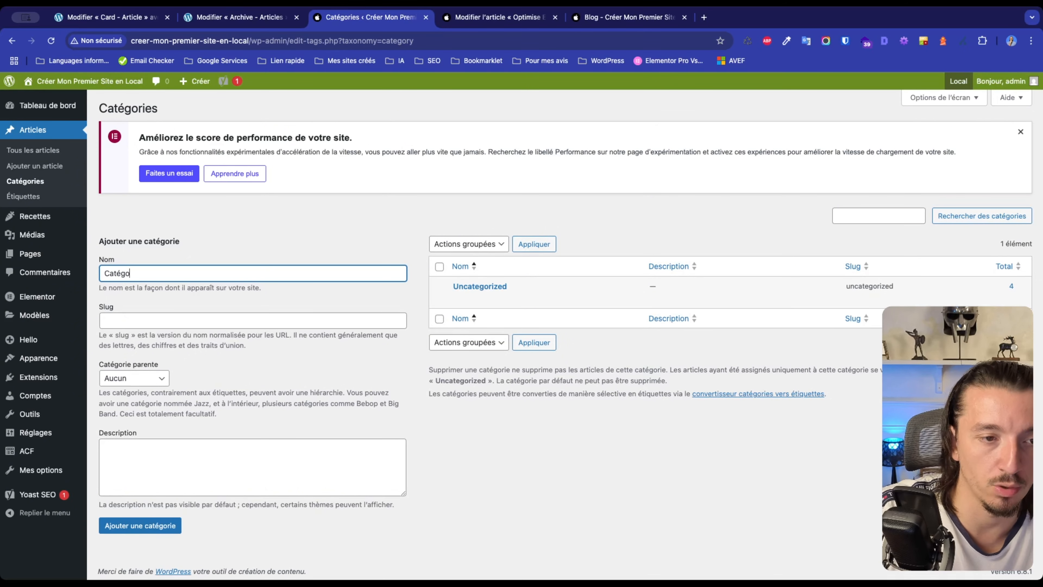
pyautogui.press('Return')
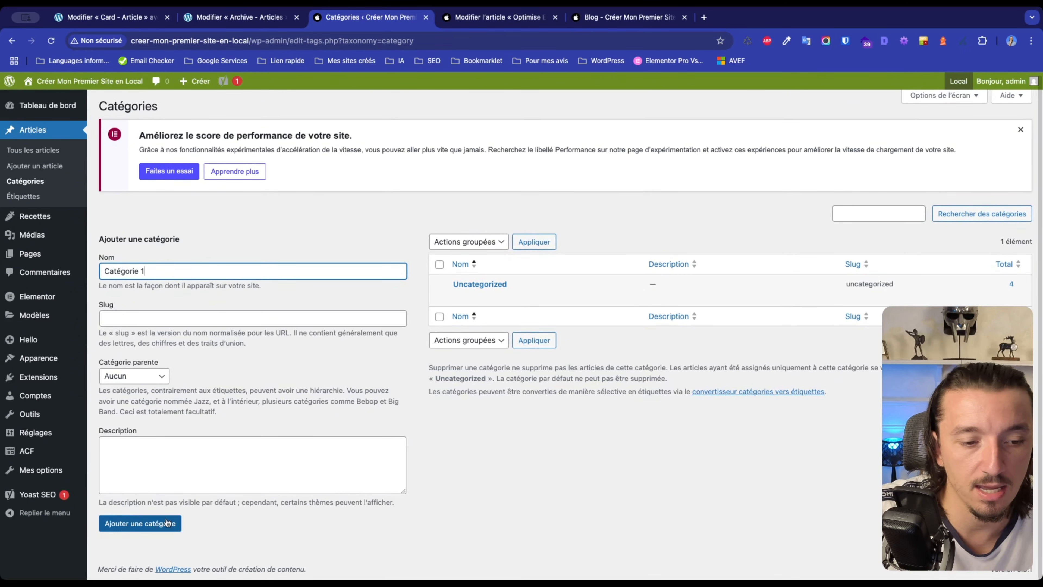
# Add two more article categories named Catégorie 2 and Catégorie 3.
pyautogui.click(210, 304)
pyautogui.write('Cat')
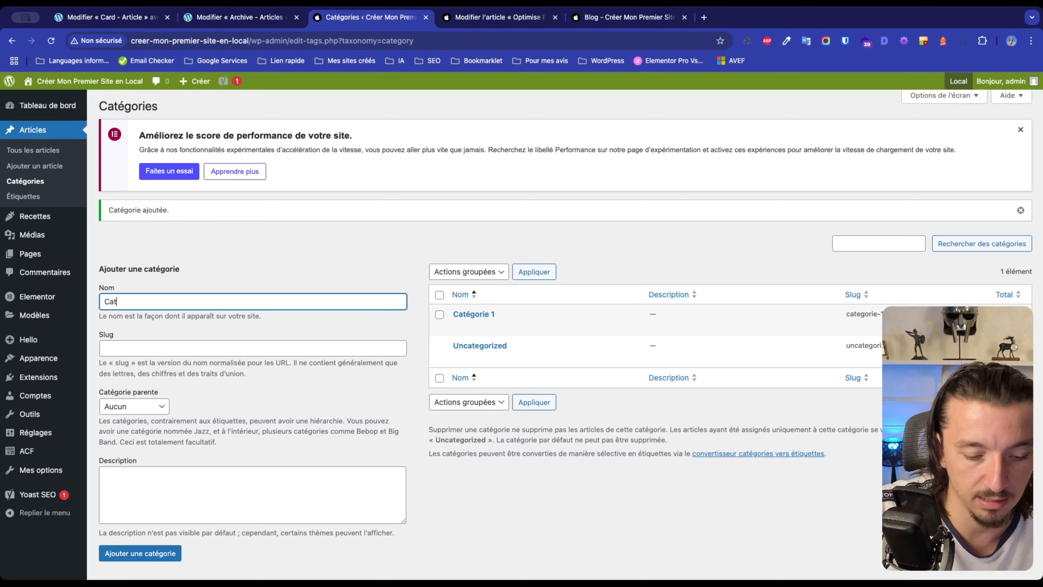
pyautogui.scroll(-1, 254, 370)
pyautogui.click(142, 523)
pyautogui.click(144, 275)
pyautogui.write('Catégorie 3')
pyautogui.click(142, 522)
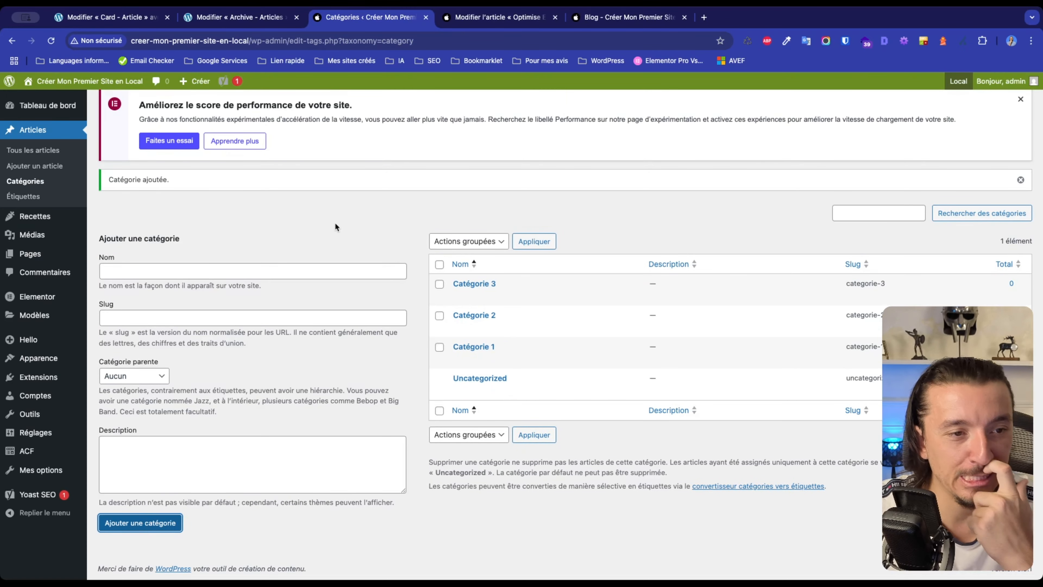
# In the list of all articles, assign Catégorie 1 and Catégorie 2 to the Google My Business article, without Uncategorized.
pyautogui.click(41, 152)
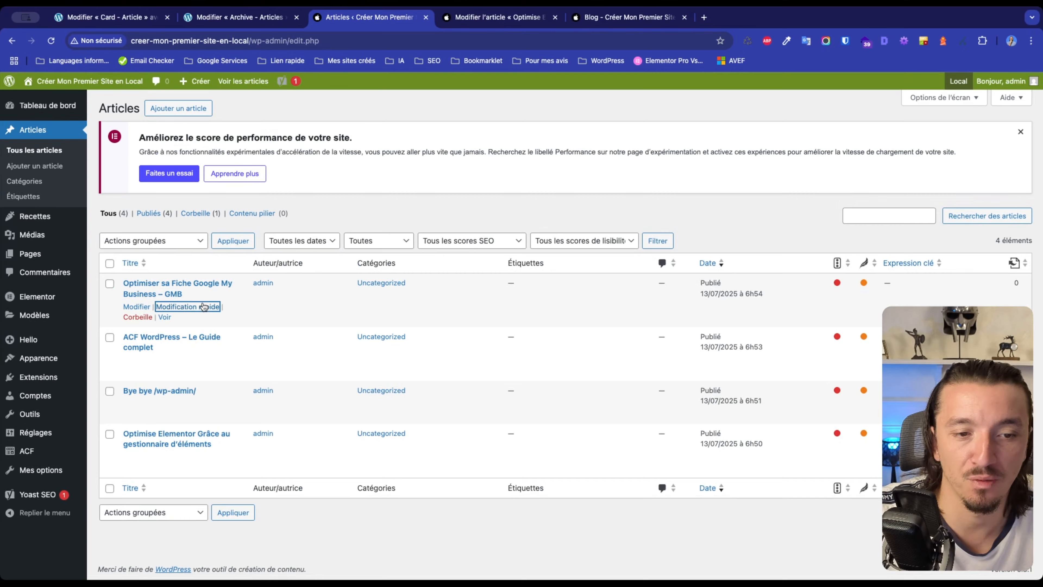
pyautogui.click(204, 307)
pyautogui.click(483, 318)
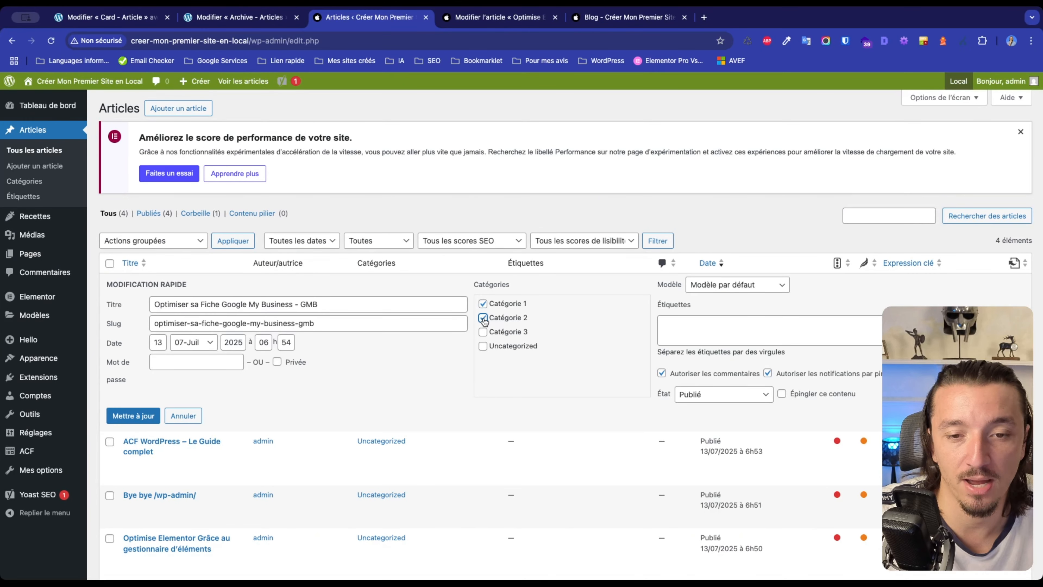
pyautogui.click(133, 415)
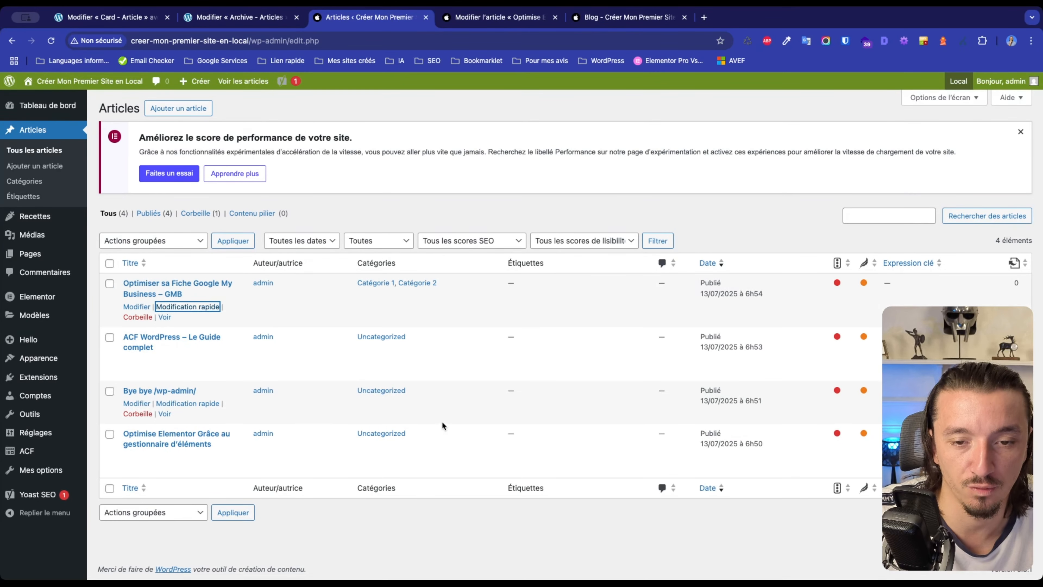
# Assign the ACF WordPress – Le Guide complet article to Catégorie 2 instead of Uncategorized.
pyautogui.click(183, 363)
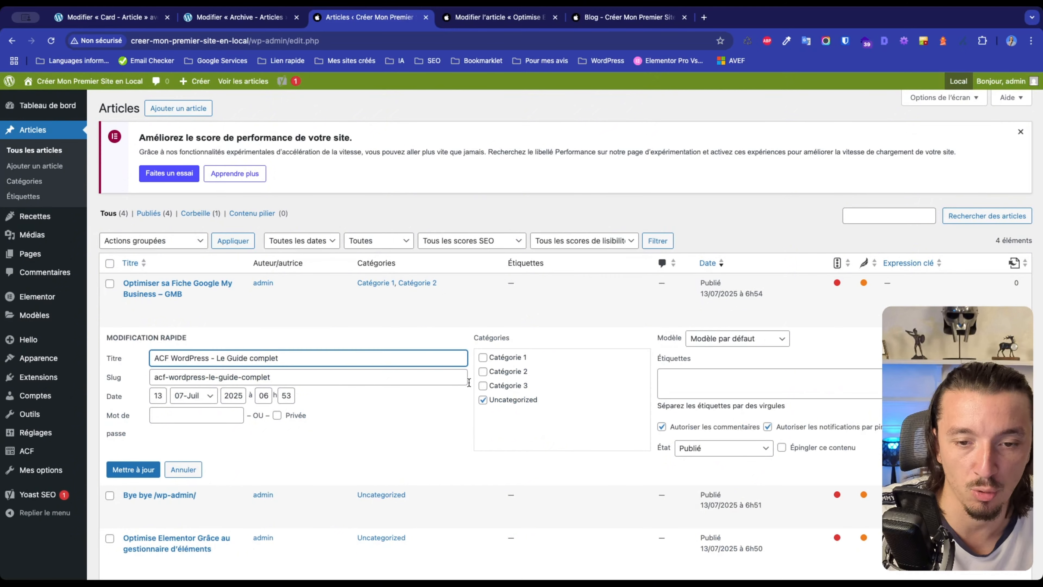
pyautogui.click(483, 372)
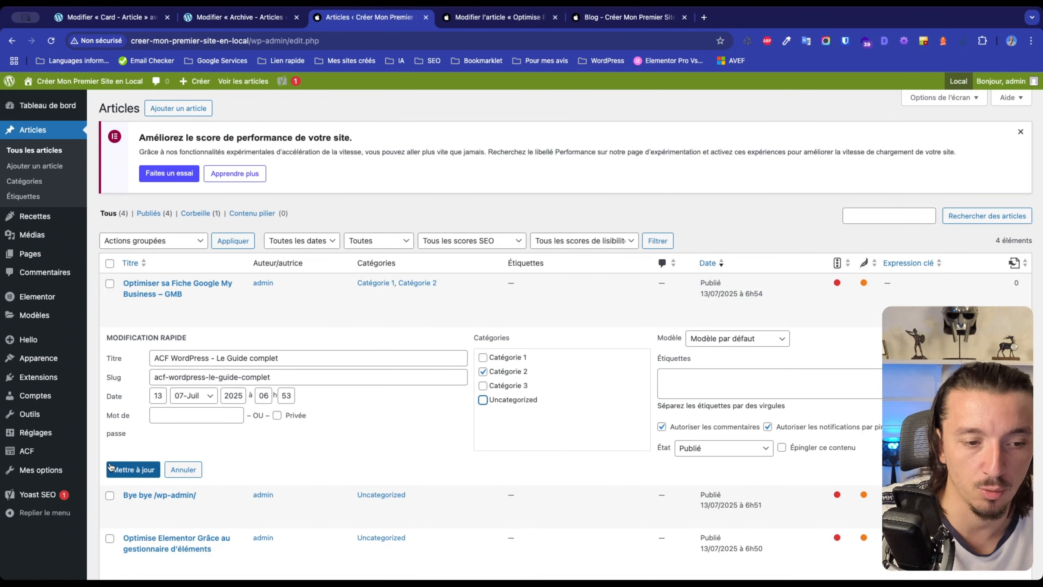
pyautogui.click(110, 469)
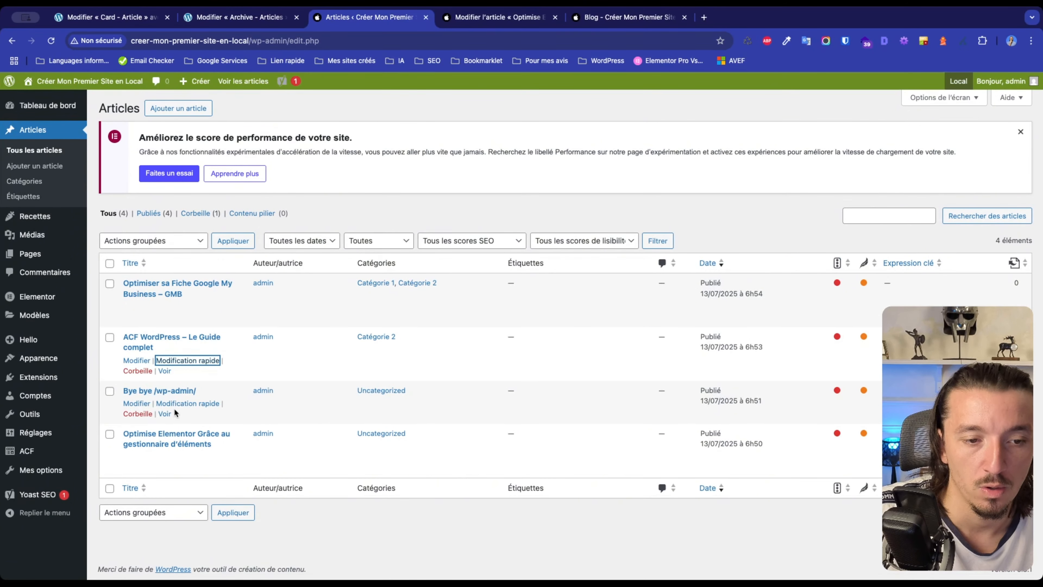
# Assign the Bye bye /wp-admin/ and Optimise Elementor articles to Catégorie 1 instead of Uncategorized.
pyautogui.click(178, 404)
pyautogui.click(483, 411)
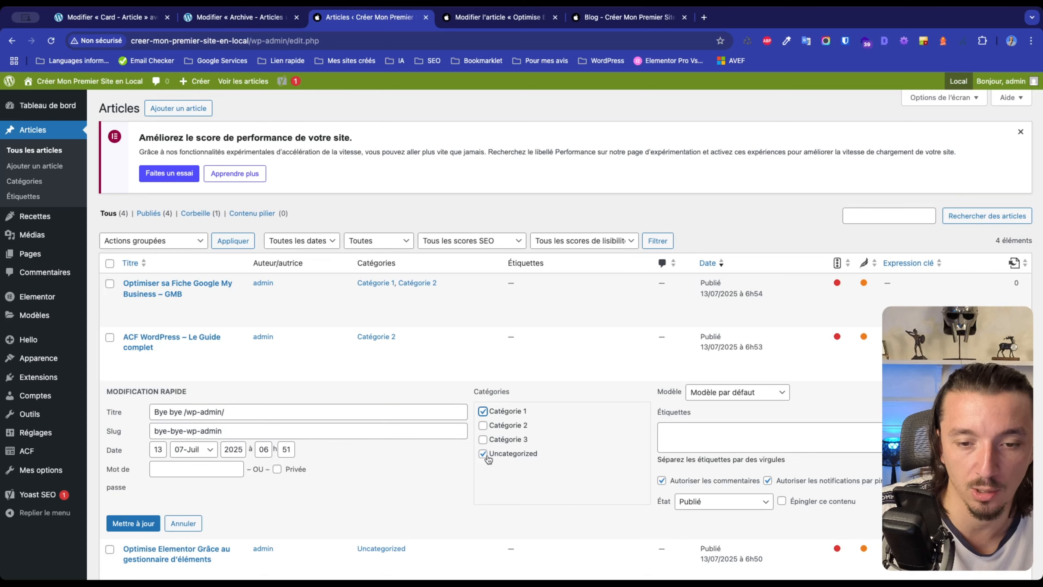
pyautogui.click(144, 519)
pyautogui.click(175, 457)
pyautogui.click(483, 453)
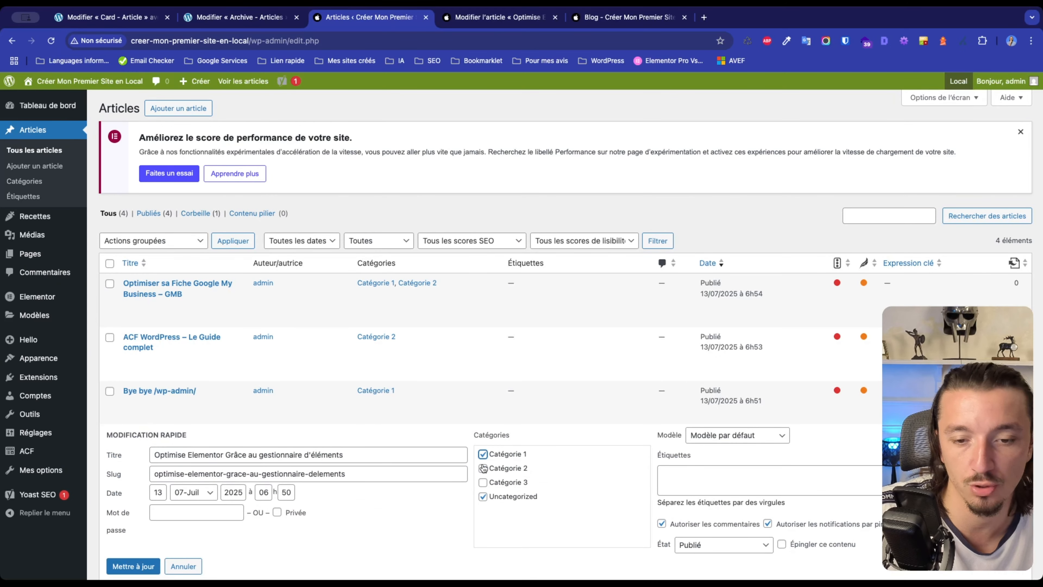
pyautogui.scroll(-2, 485, 498)
pyautogui.click(132, 482)
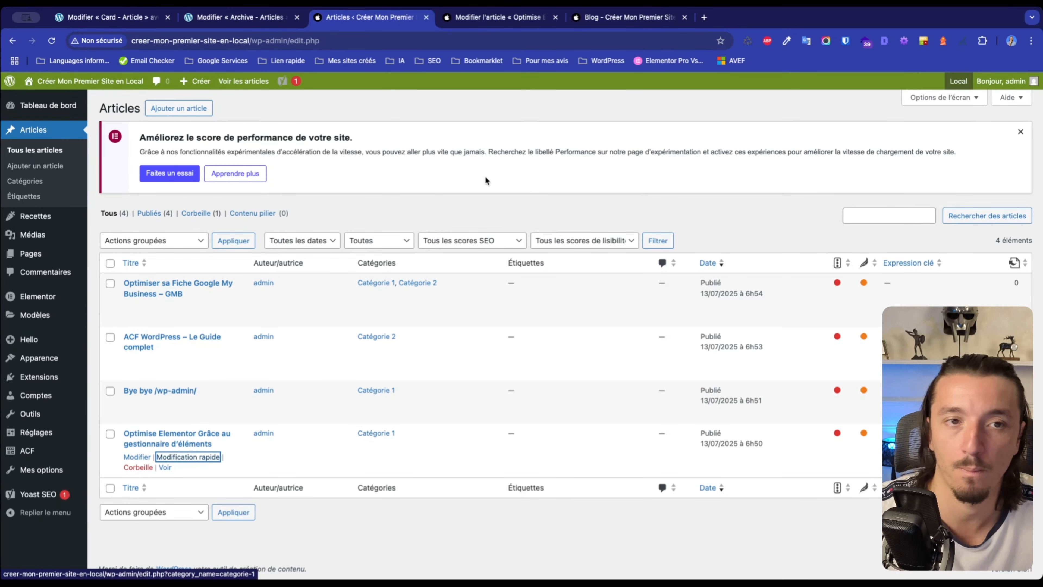
# Return to the Archive - Articles template and insert a Filtre de taxonomie widget between the Mon blog title and the loop grid.
pyautogui.click(243, 18)
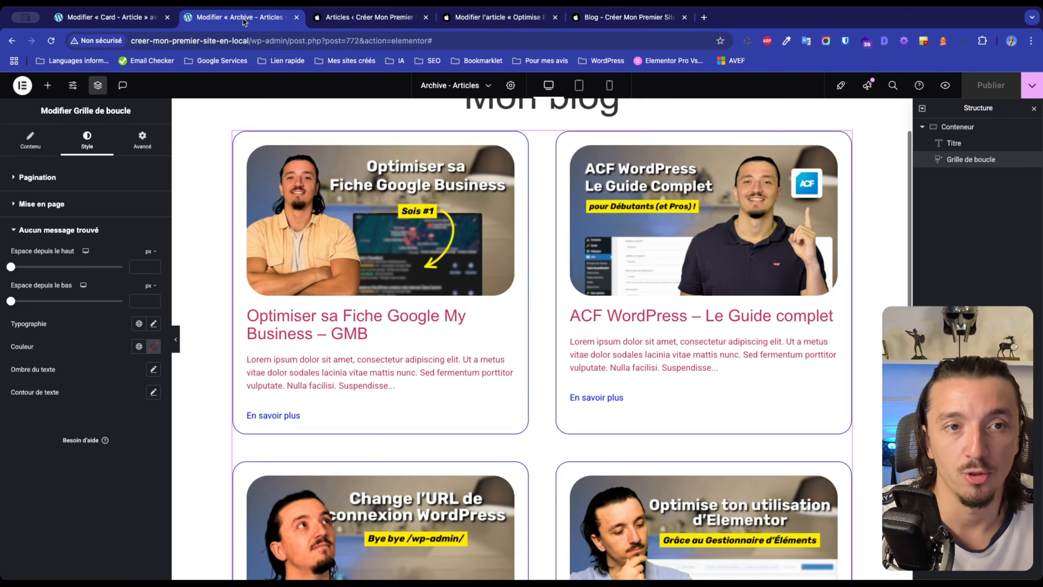
pyautogui.scroll(2, 378, 329)
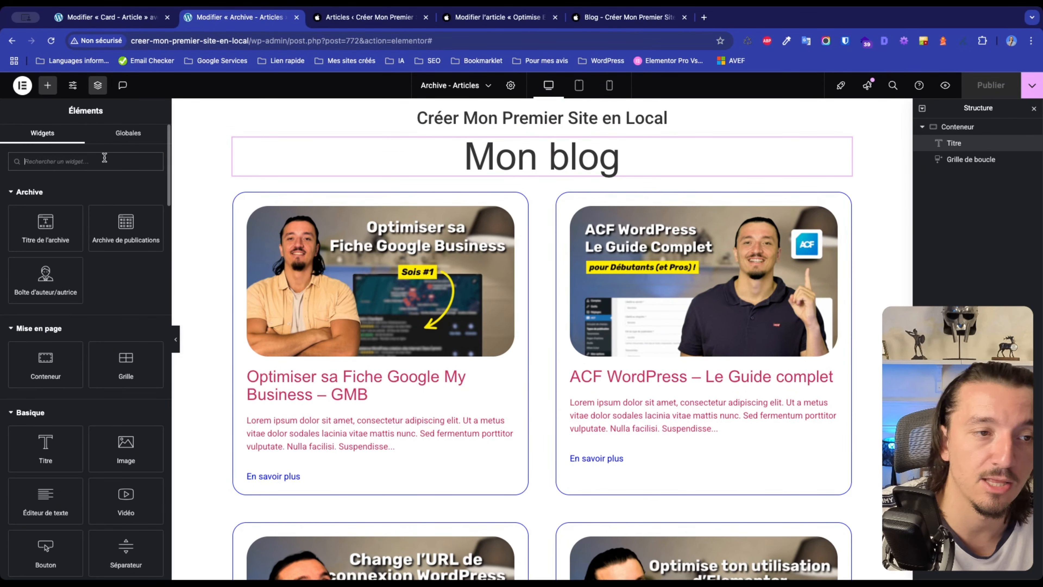
pyautogui.write('fil')
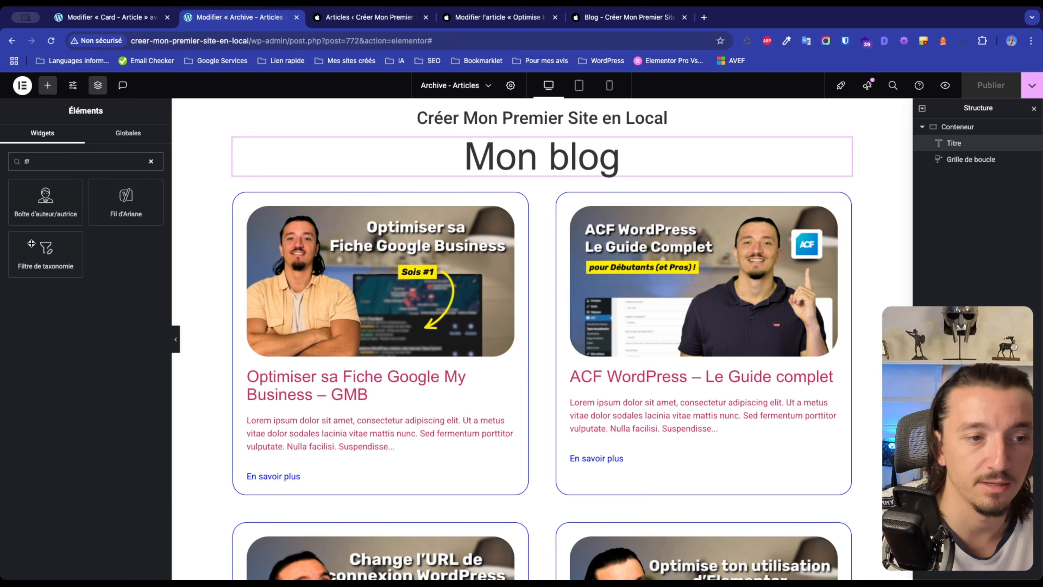
pyautogui.click(57, 261)
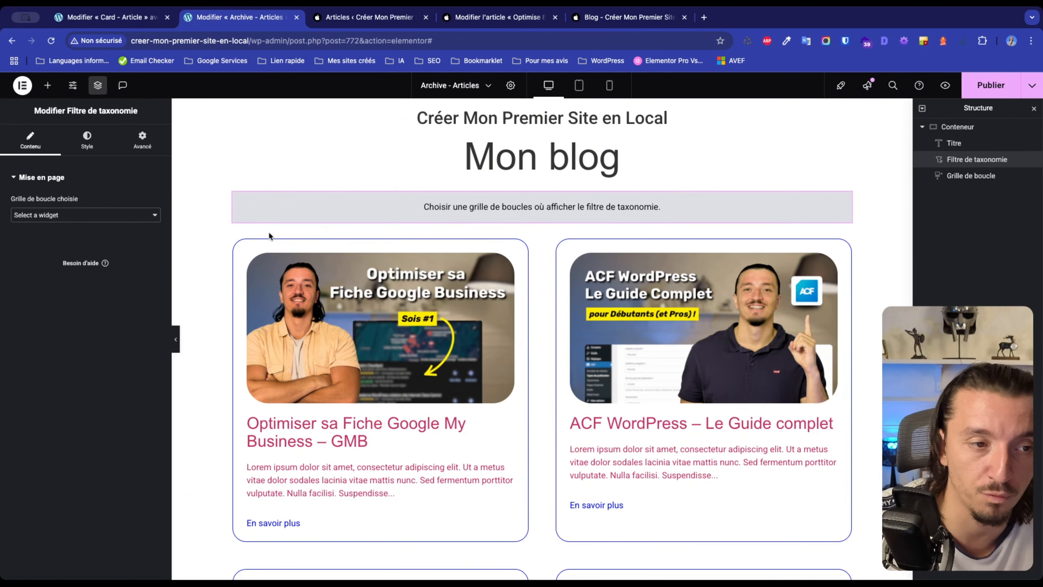
# Link the taxonomy filter to Loop Grid 1 and set its taxonomy to Catégories.
pyautogui.click(49, 233)
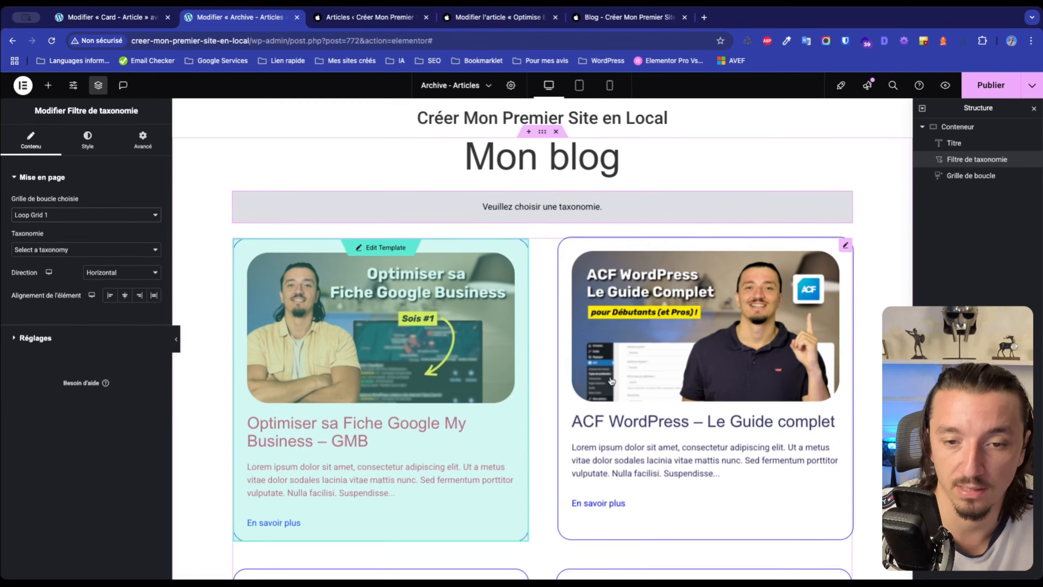
pyautogui.scroll(-1, 496, 413)
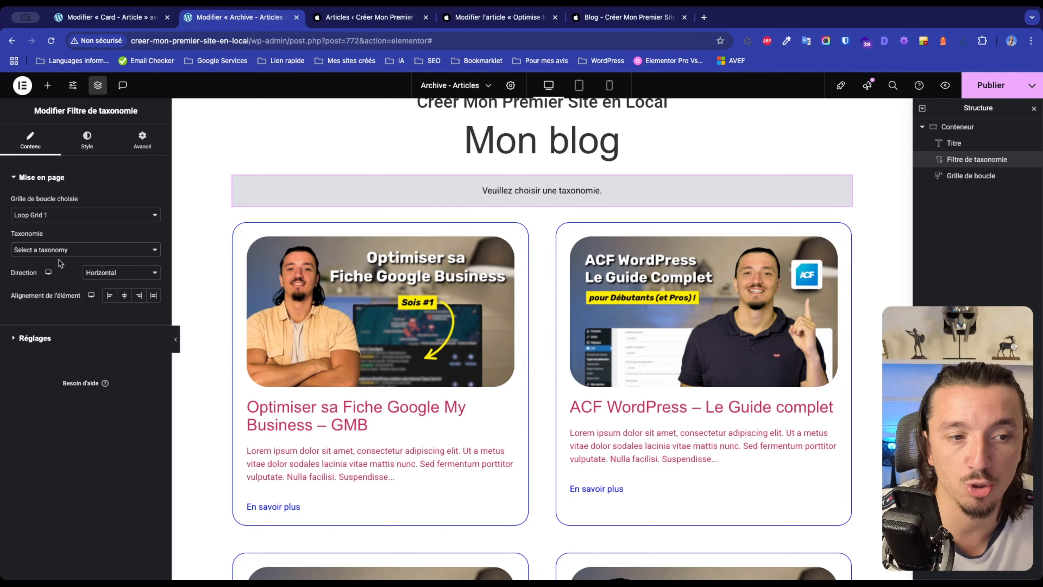
pyautogui.click(47, 269)
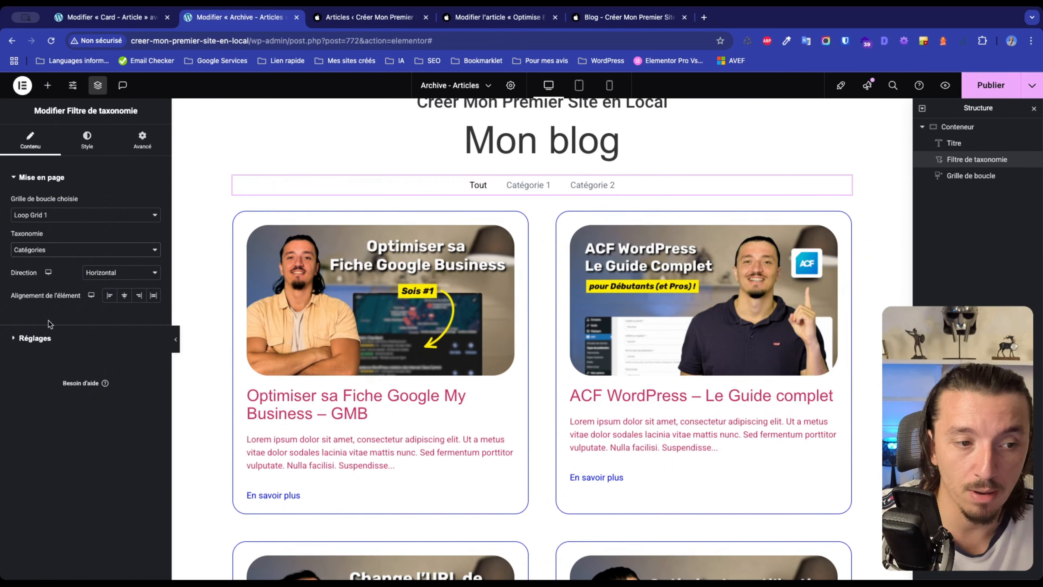
# Show empty items in the taxonomy filter and publish the archive template.
pyautogui.click(48, 337)
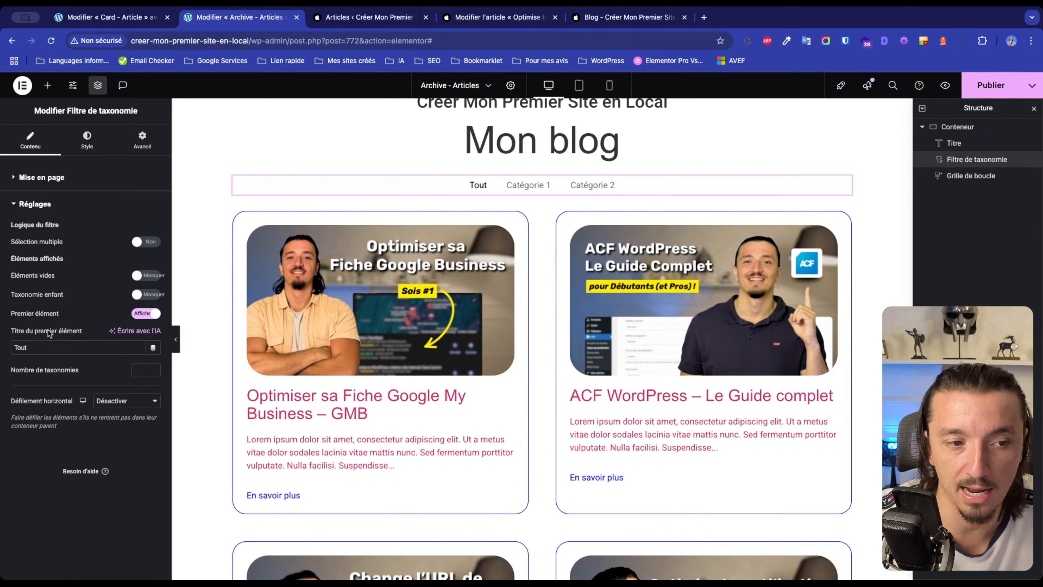
pyautogui.click(147, 275)
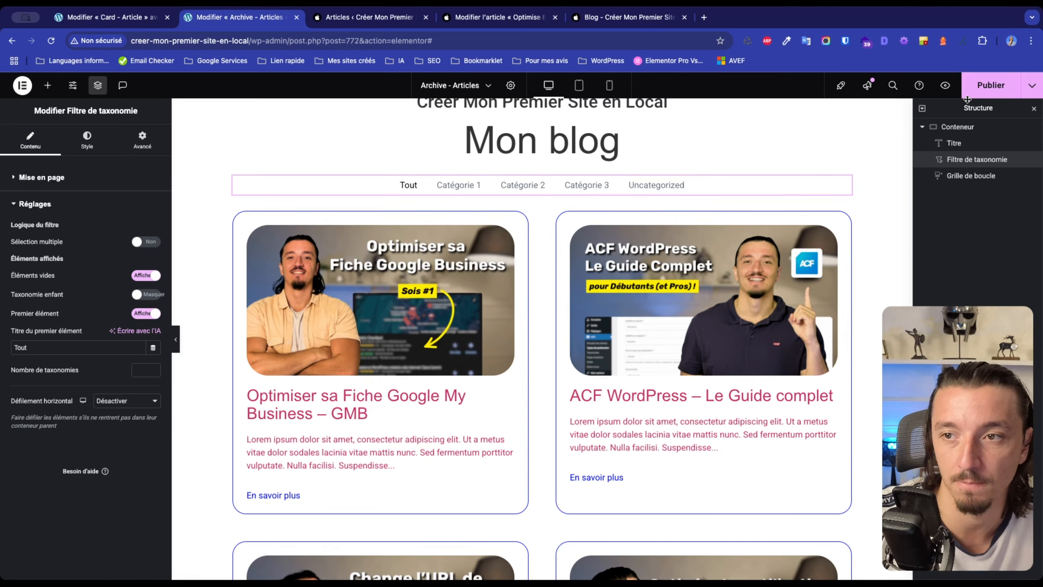
pyautogui.click(979, 91)
# Switch to the live Blog page and filter the articles by Uncategorized to check the empty-result message.
pyautogui.click(628, 17)
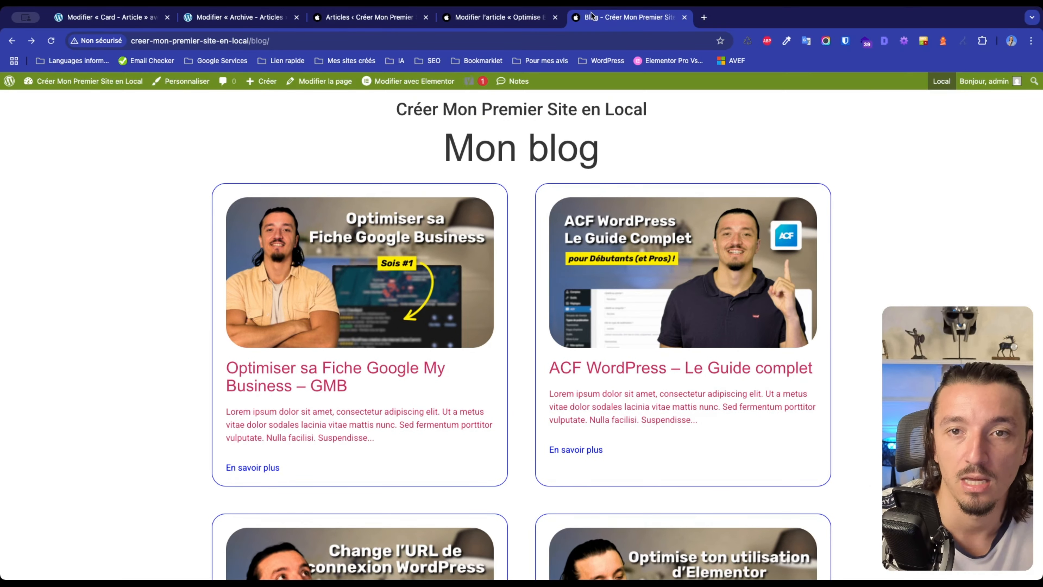
pyautogui.click(649, 193)
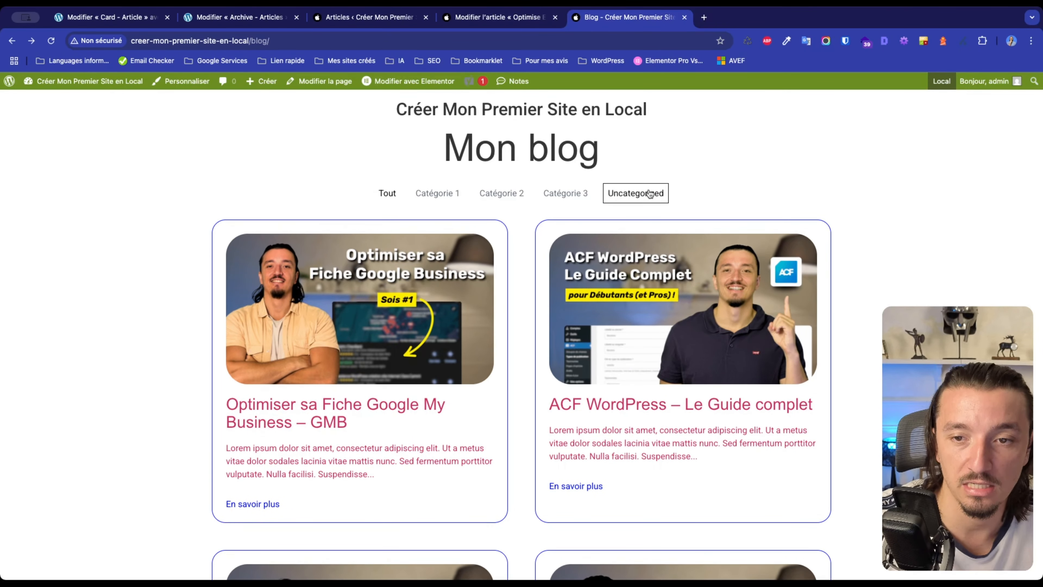
pyautogui.tripleClick(478, 247)
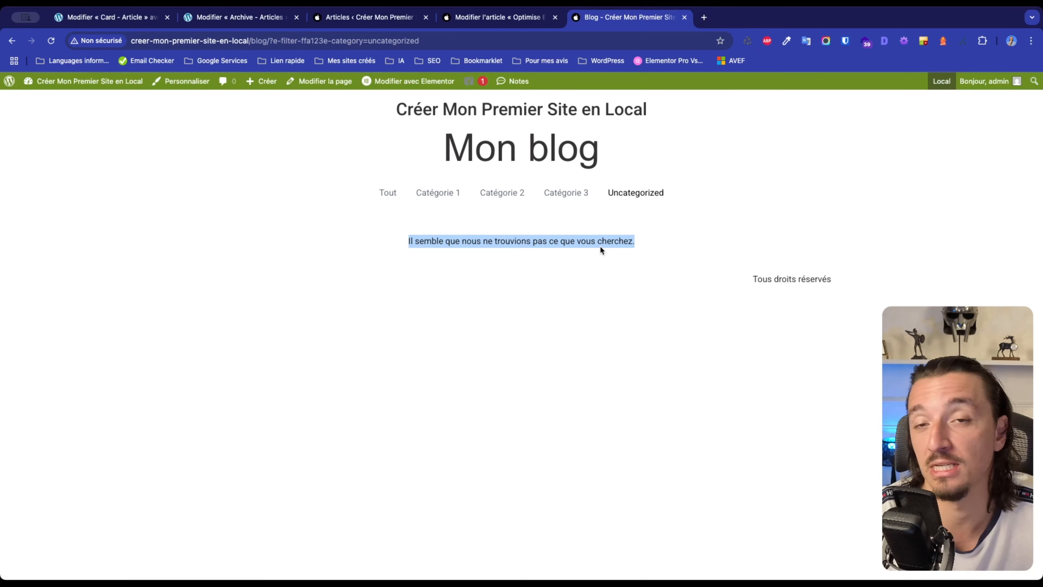
# Return to the archive template, hide empty items in the taxonomy filter and publish.
pyautogui.click(240, 17)
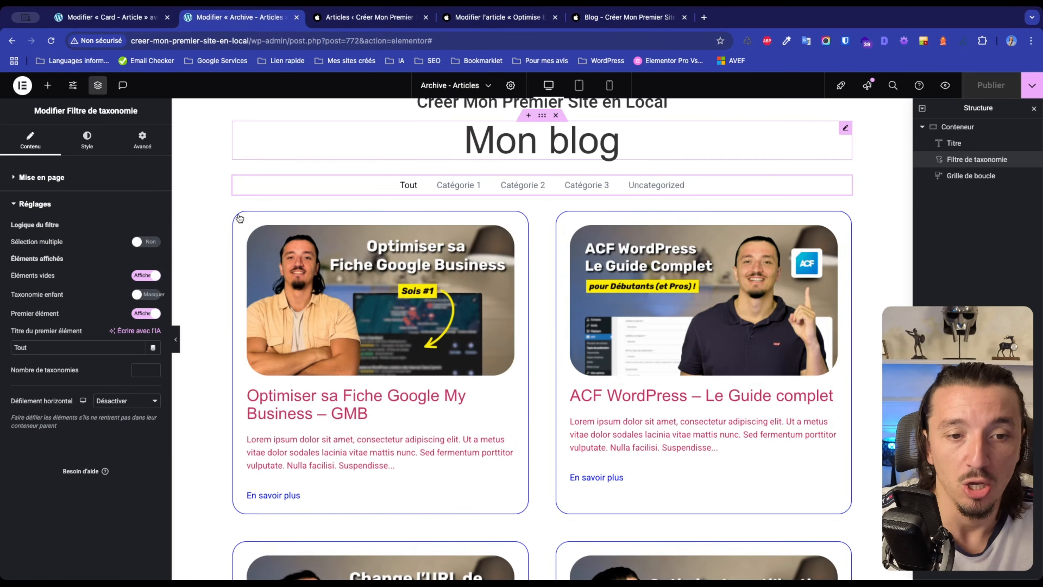
pyautogui.click(142, 280)
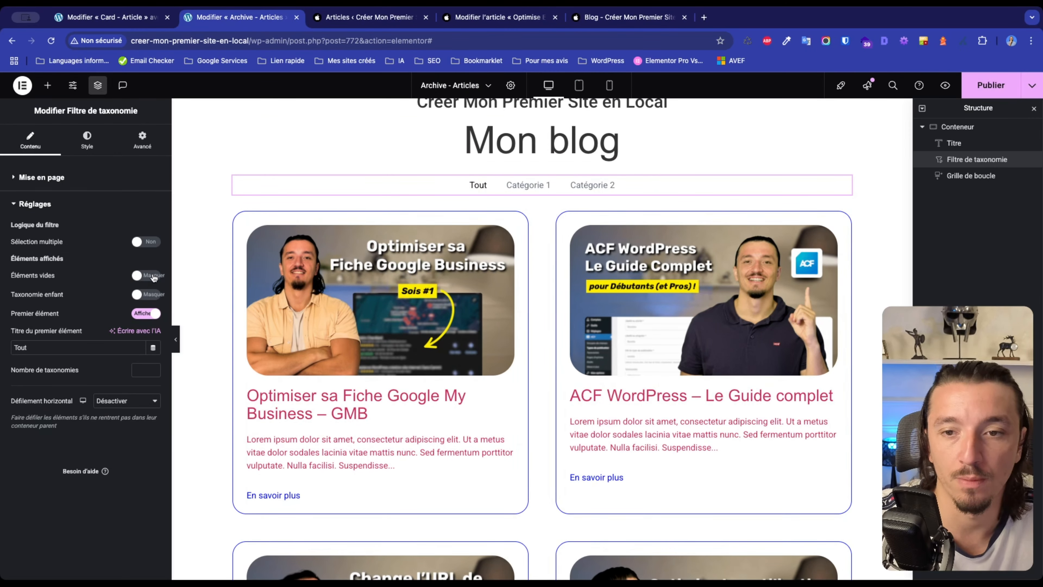
pyautogui.click(990, 85)
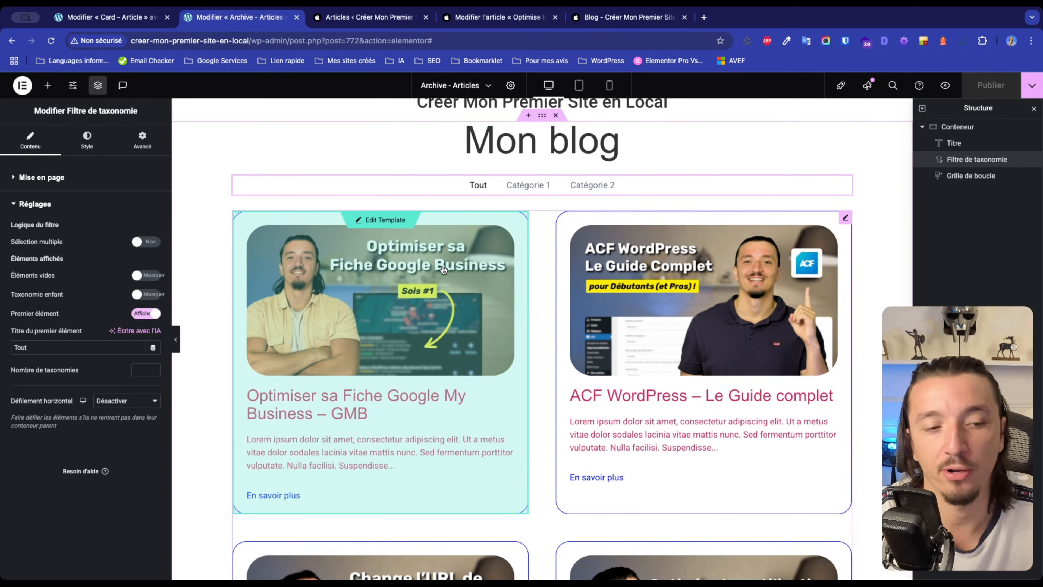
# Try the Vertical direction for the taxonomy filter's layout, then restore Horizontal.
pyautogui.click(59, 180)
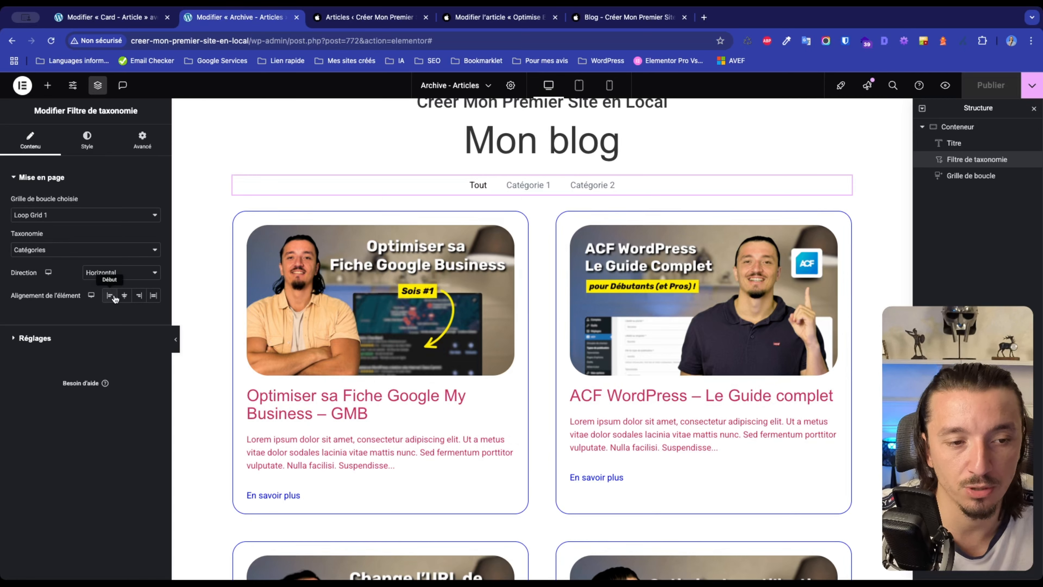
pyautogui.click(103, 287)
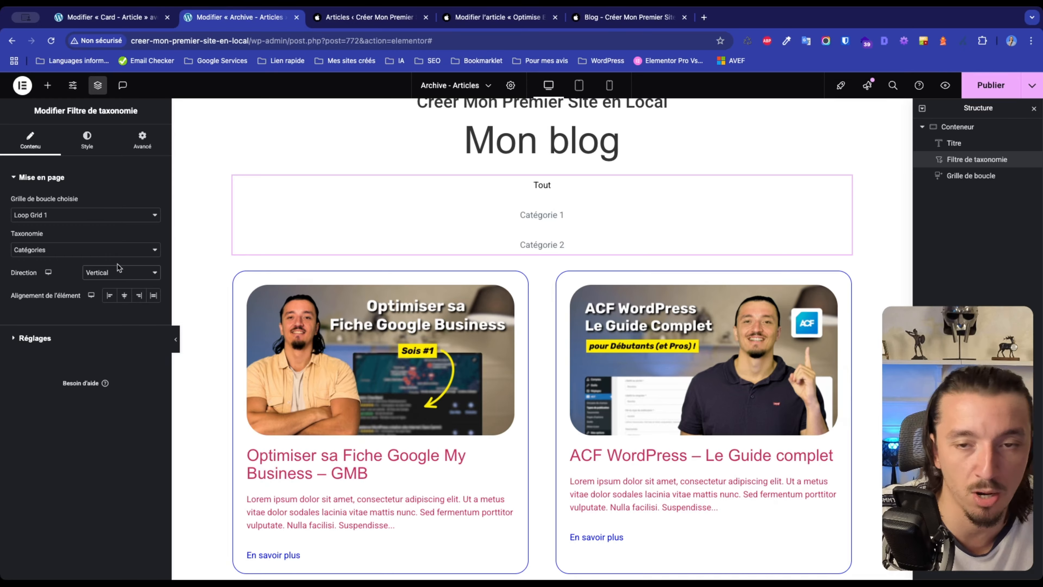
pyautogui.click(121, 271)
pyautogui.click(119, 261)
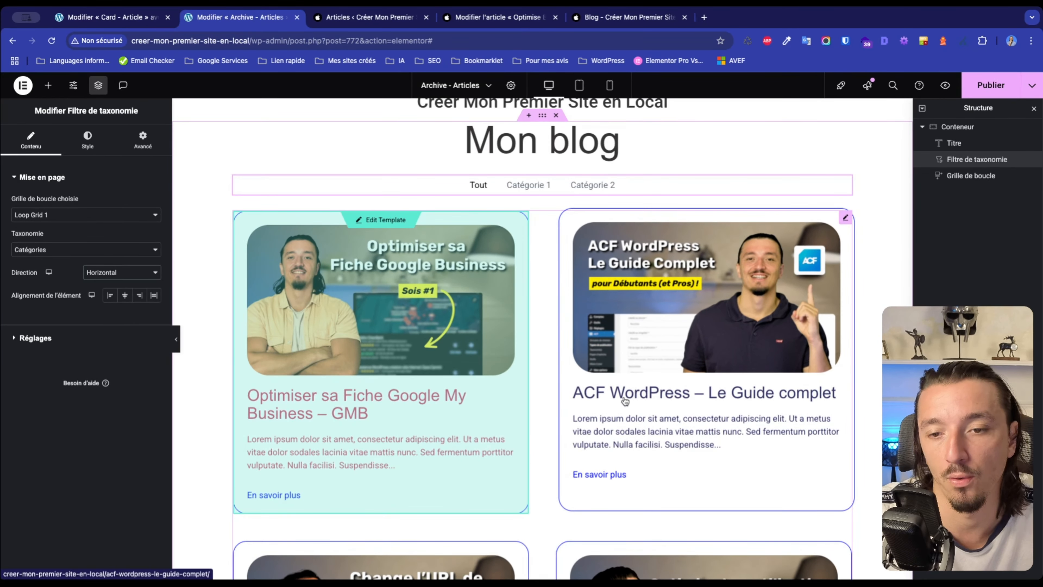
# Try the start and centre alignments for the taxonomy filter's items, then set the alignment to stretch.
pyautogui.click(110, 295)
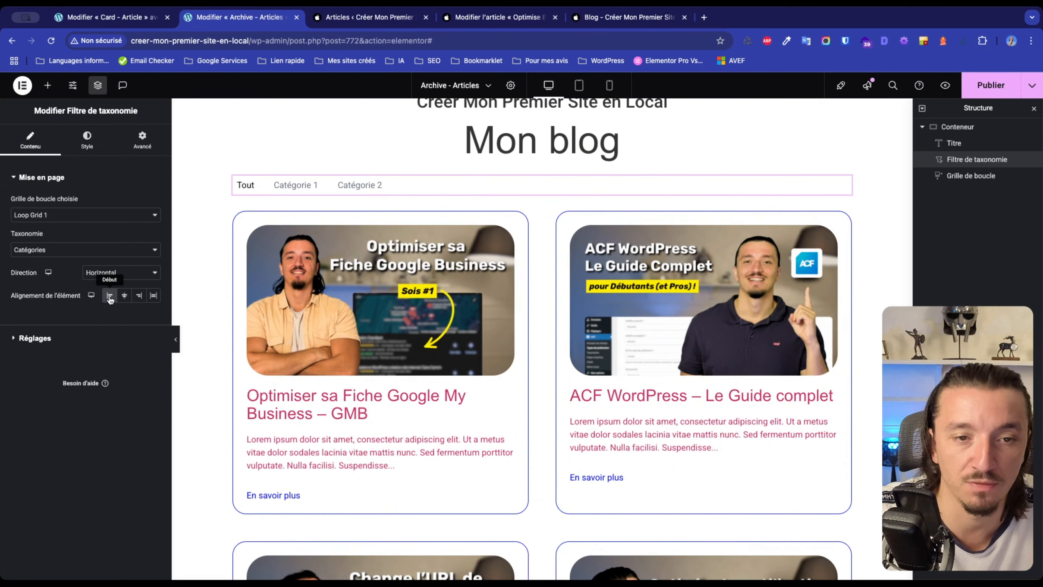
pyautogui.click(124, 295)
pyautogui.click(153, 295)
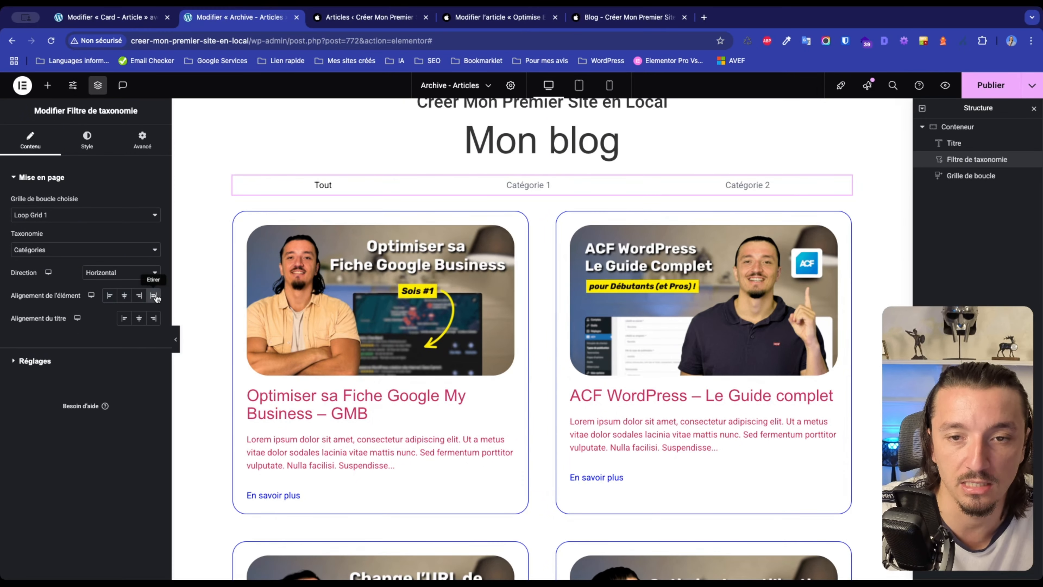
# Centre the taxonomy filter's items and publish the archive template.
pyautogui.click(128, 299)
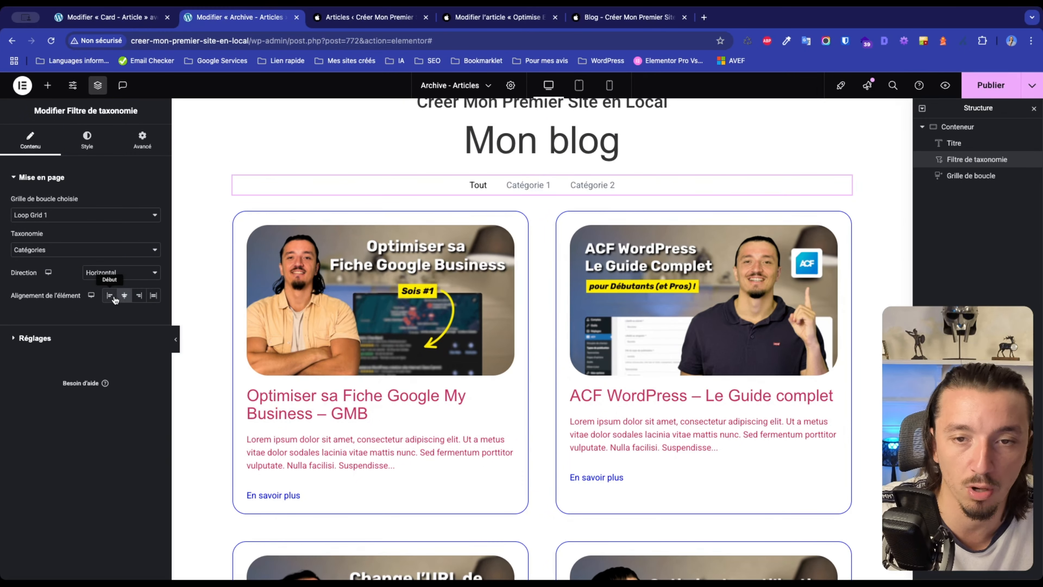
pyautogui.click(60, 341)
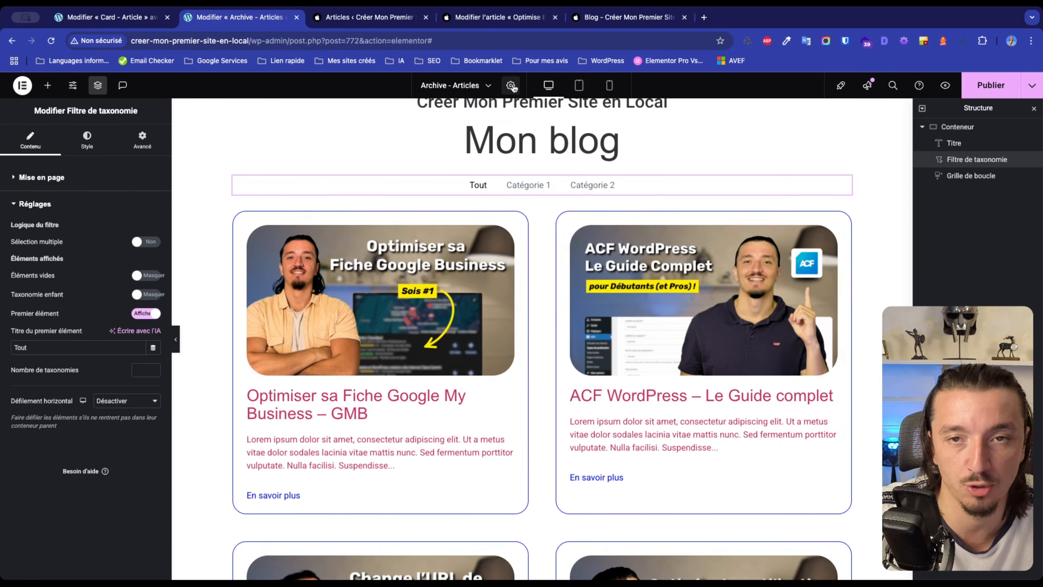
pyautogui.click(591, 18)
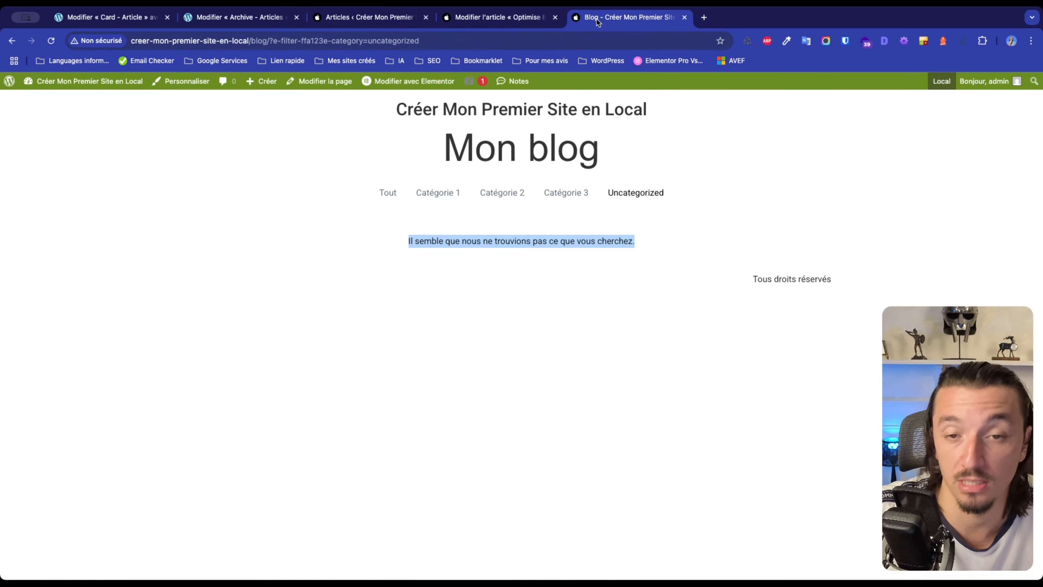
pyautogui.click(249, 21)
# Reload the live Blog page and check the article grid under Tout, Catégorie 1 and Catégorie 2.
pyautogui.click(632, 18)
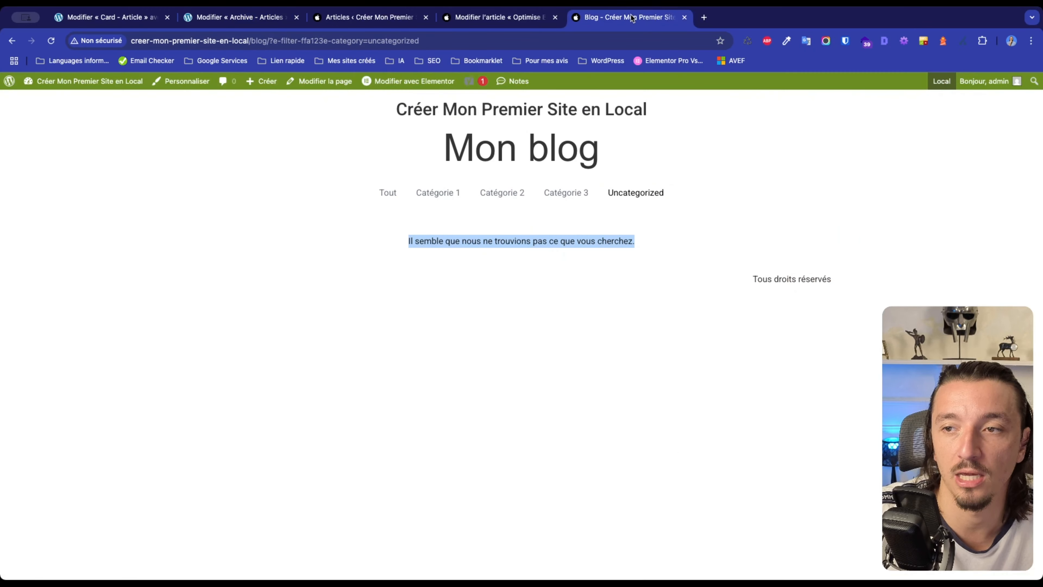
pyautogui.press('super+r')
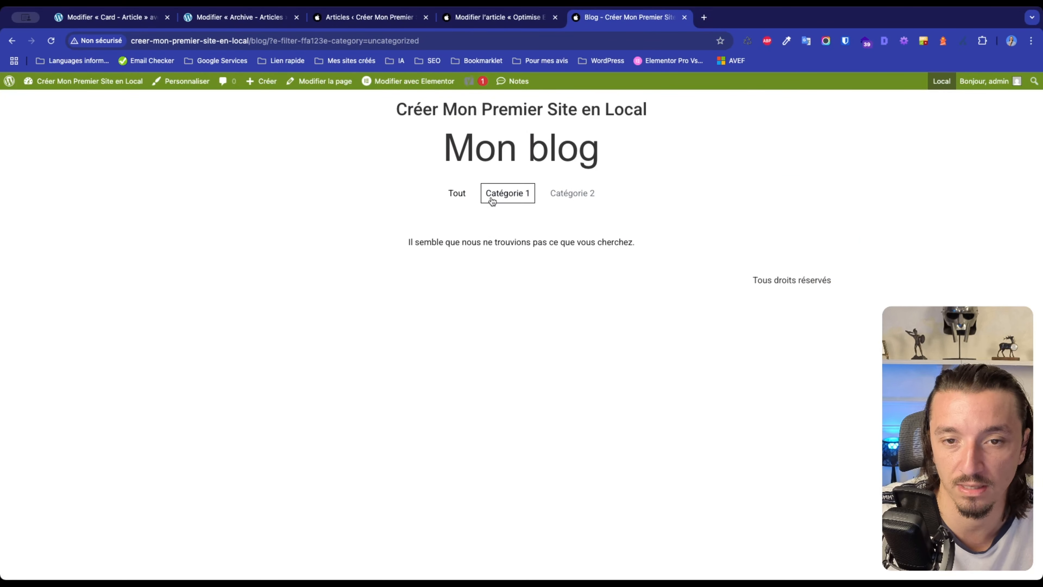
pyautogui.click(458, 193)
pyautogui.scroll(-2, 476, 449)
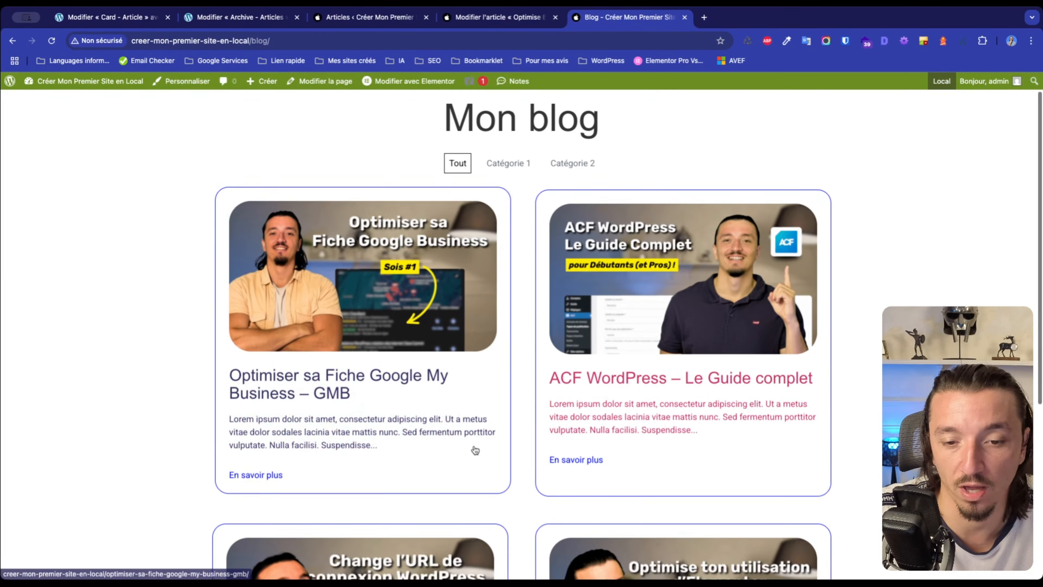
pyautogui.click(498, 159)
pyautogui.scroll(-5, 492, 350)
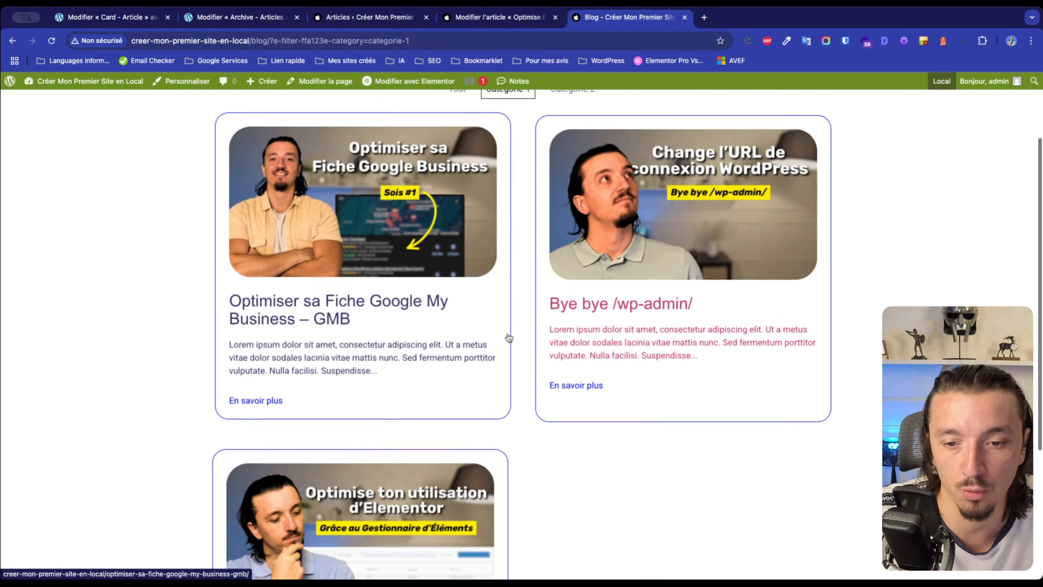
pyautogui.scroll(6, 494, 300)
pyautogui.click(562, 195)
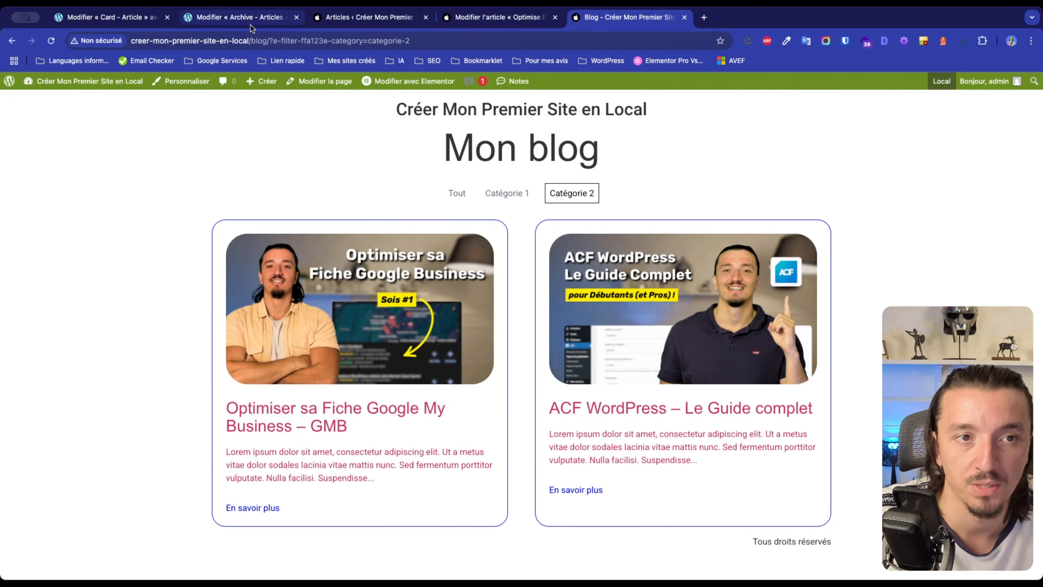
# Return to the archive template, enable multiple selection for the taxonomy filter with the "et" logic and publish.
pyautogui.click(238, 17)
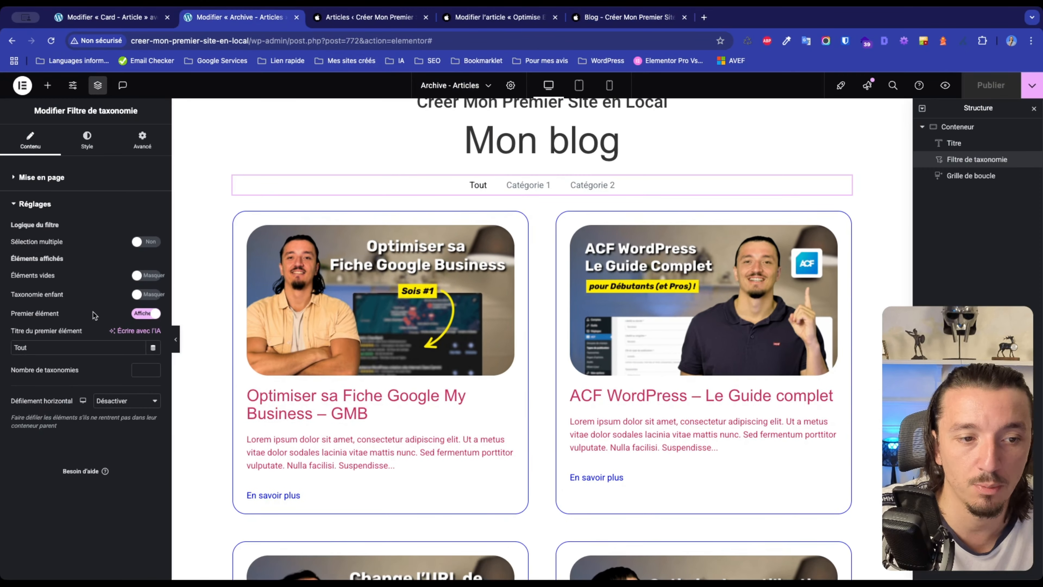
pyautogui.click(148, 242)
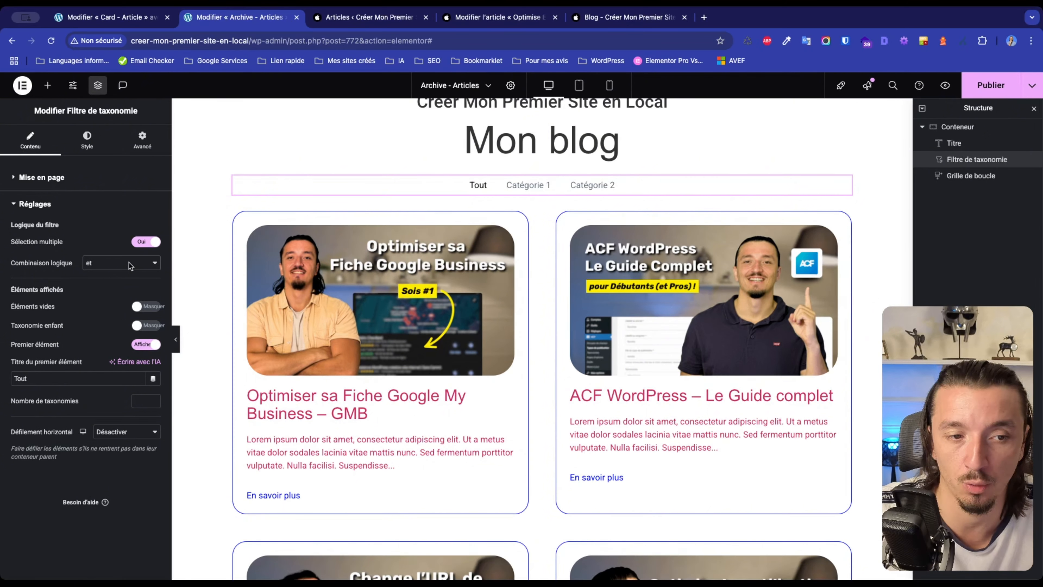
pyautogui.click(984, 88)
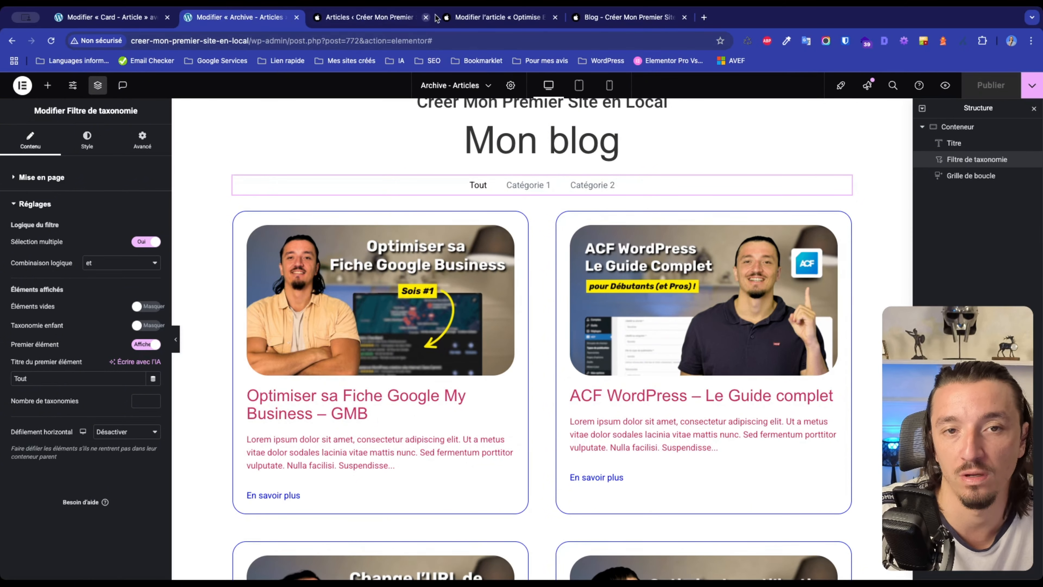
# On the live Blog page, filter by Catégorie 1 and Catégorie 2 together, inspect the URL parameters, and deselect Catégorie 1.
pyautogui.click(624, 17)
pyautogui.click(514, 190)
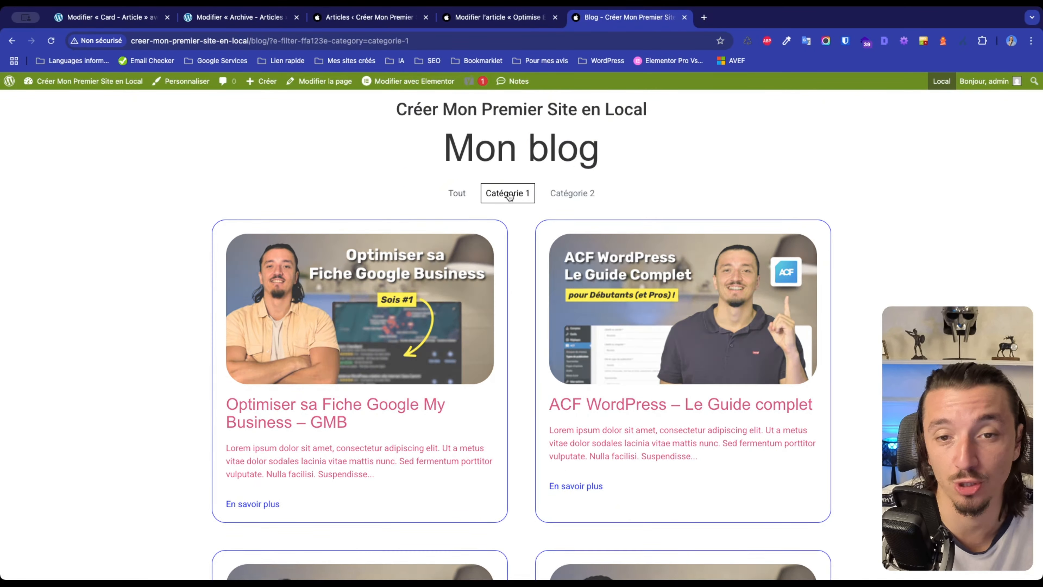
pyautogui.click(564, 201)
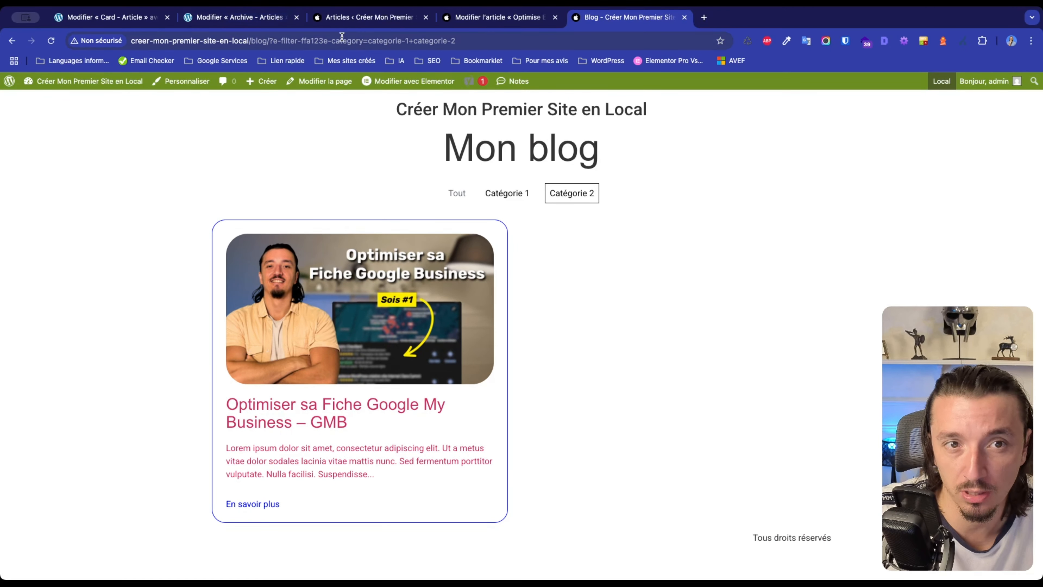
pyautogui.click(370, 38)
pyautogui.click(383, 38)
pyautogui.moveTo(368, 41); pyautogui.dragTo(451, 40)
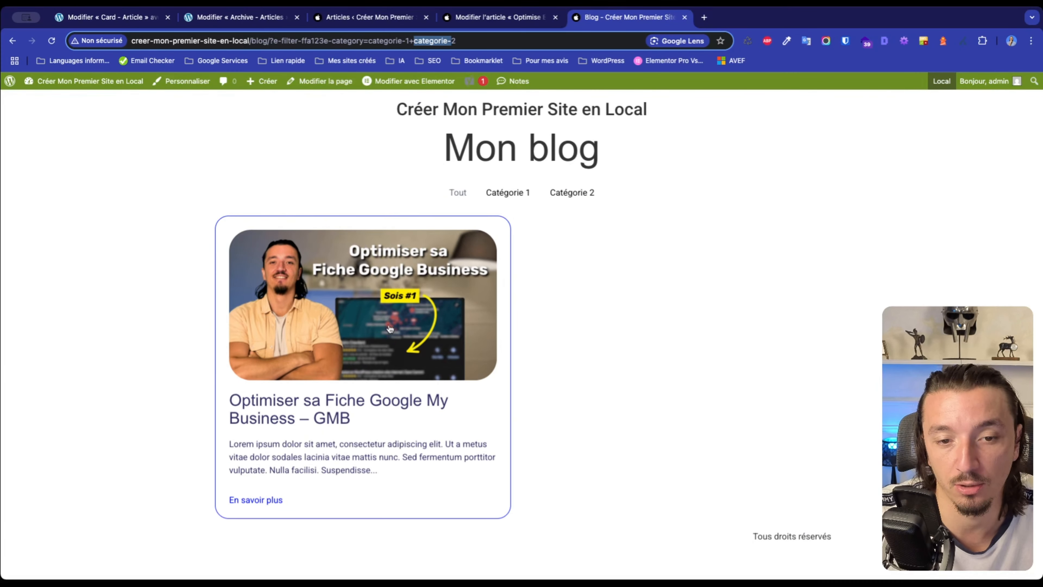
pyautogui.click(519, 199)
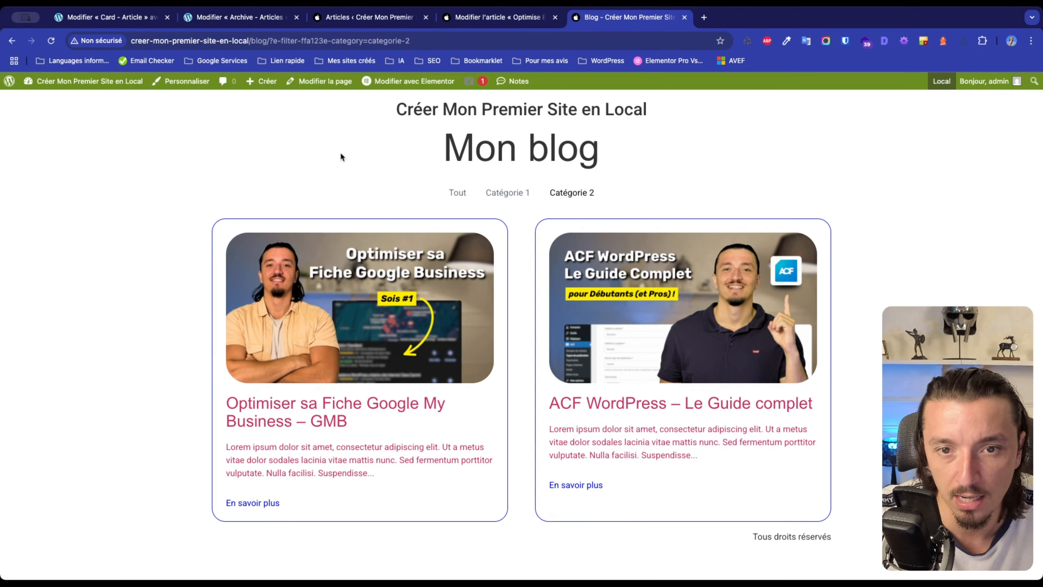
pyautogui.click(560, 194)
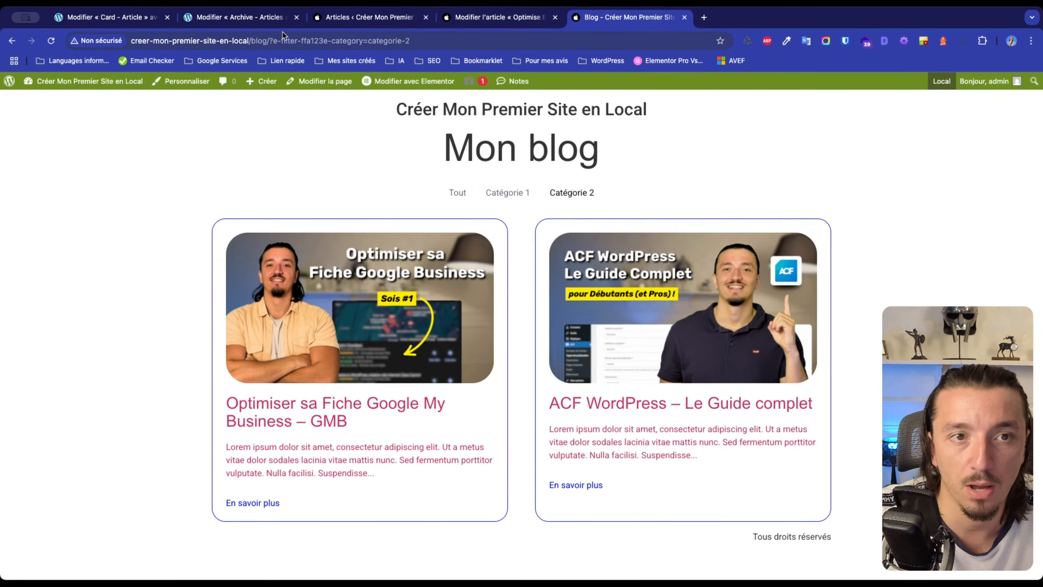
# Return to the archive template, set the taxonomy filter's logical combination to OR and publish.
pyautogui.click(240, 17)
pyautogui.click(113, 274)
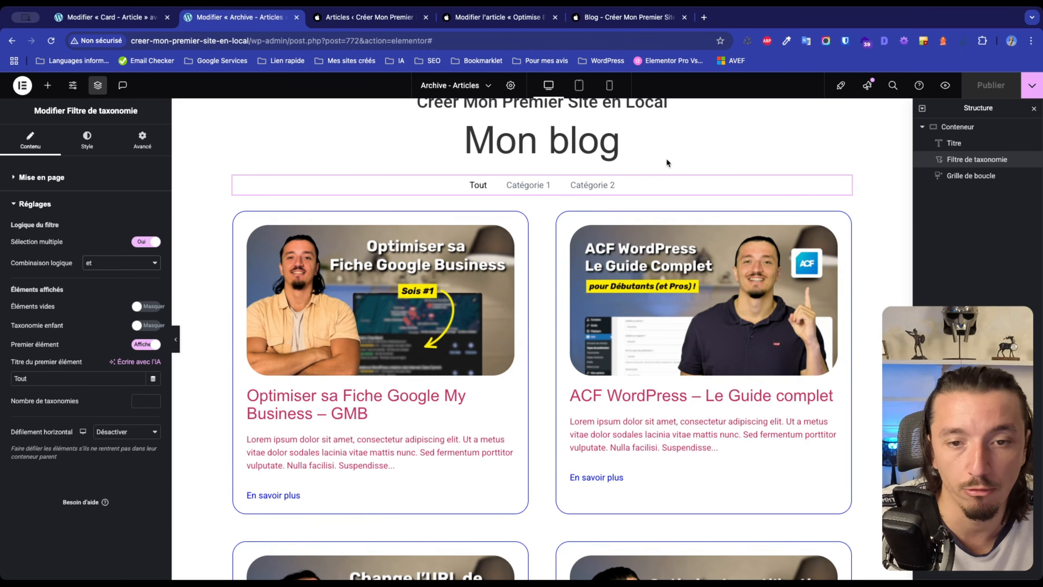
# On the live Blog page, combine Catégorie 1 and Catégorie 2 again to check the OR filtering.
pyautogui.click(655, 18)
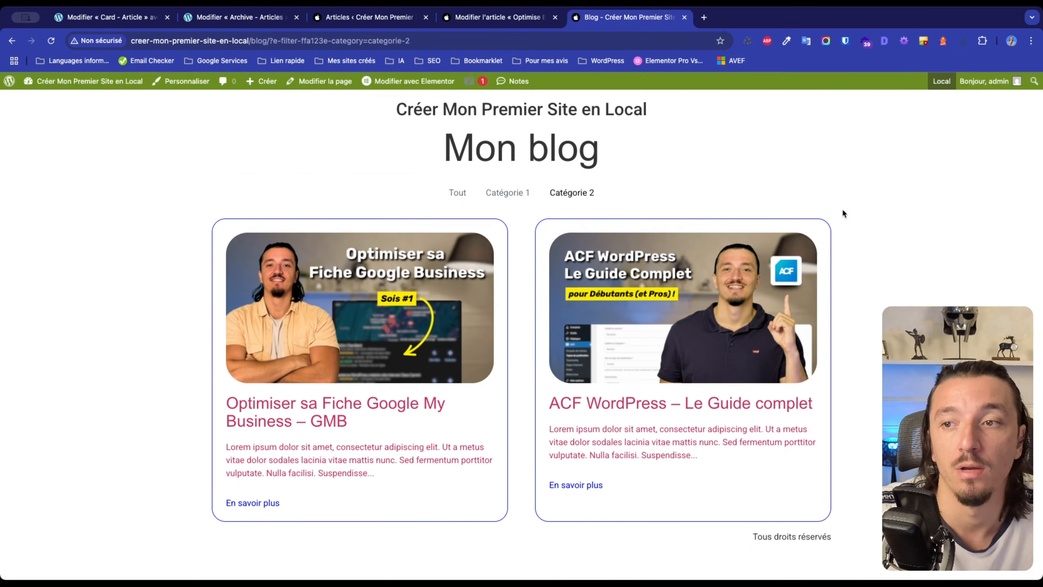
pyautogui.click(508, 193)
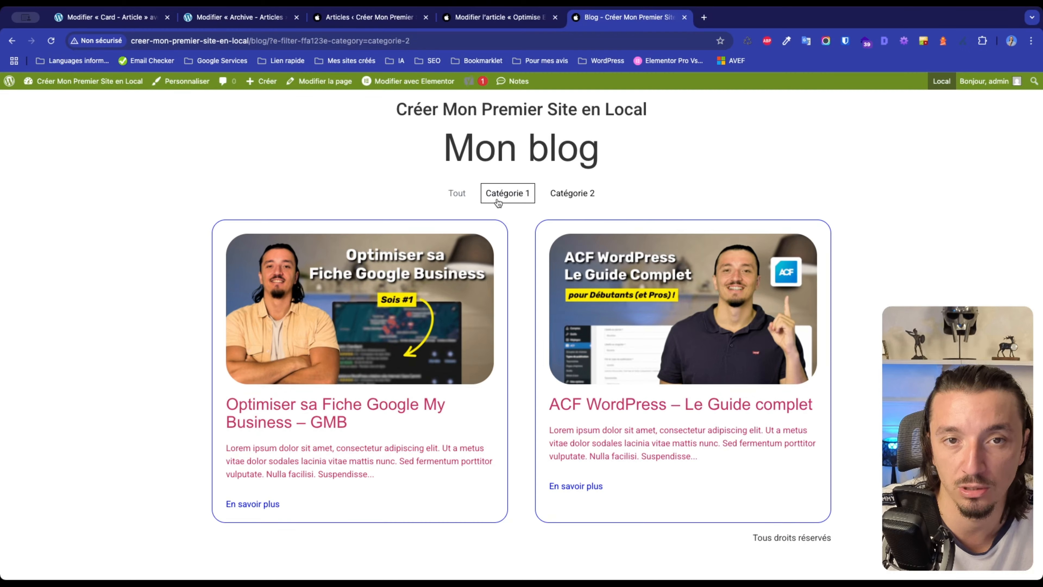
pyautogui.click(567, 191)
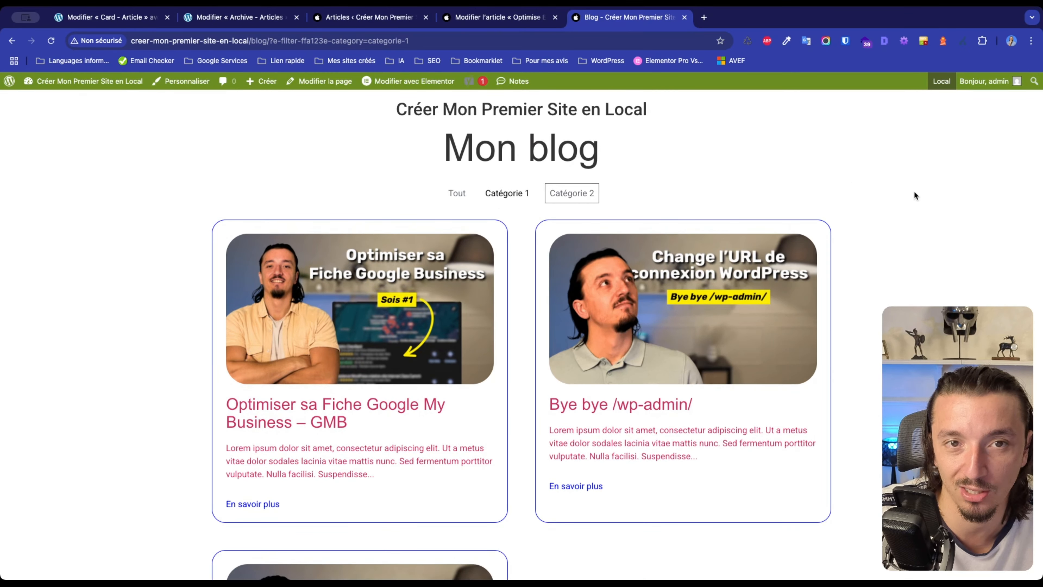
pyautogui.scroll(-3, 918, 284)
pyautogui.click(546, 106)
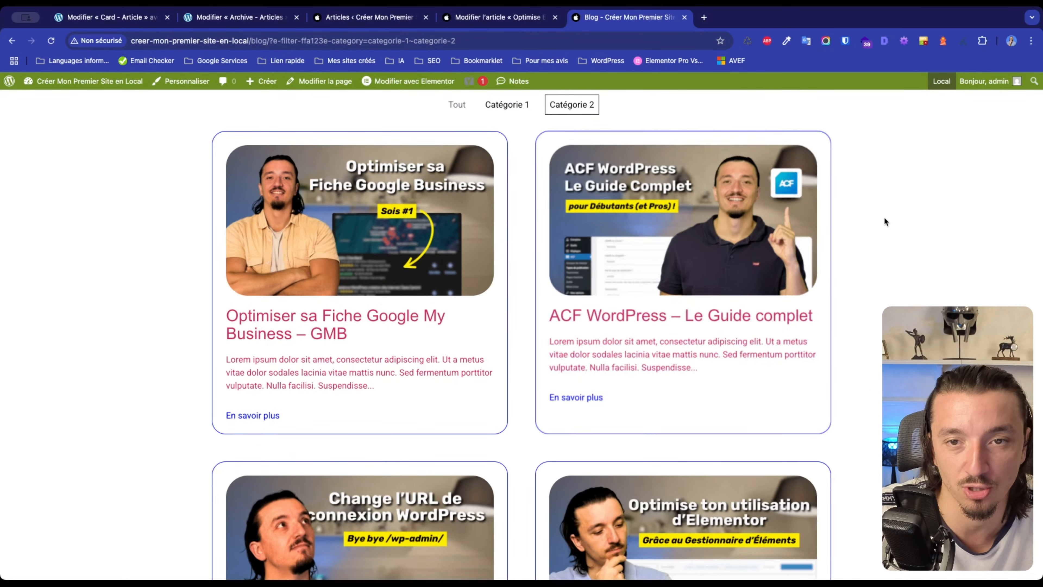
# Return to the archive template, try hiding the taxonomy filter's first item, then restore it and review its title field.
pyautogui.click(242, 17)
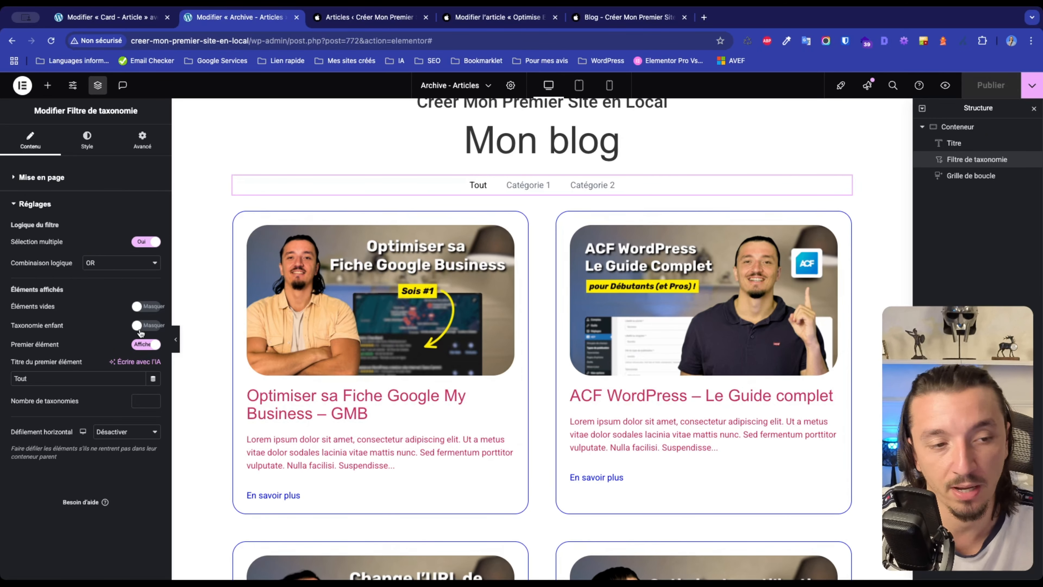
pyautogui.click(145, 344)
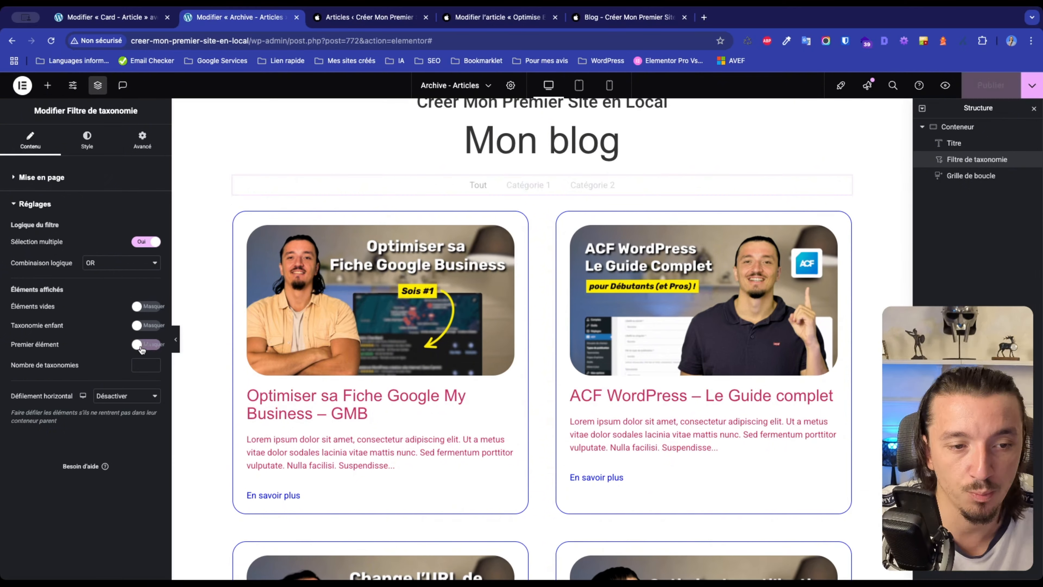
pyautogui.click(75, 380)
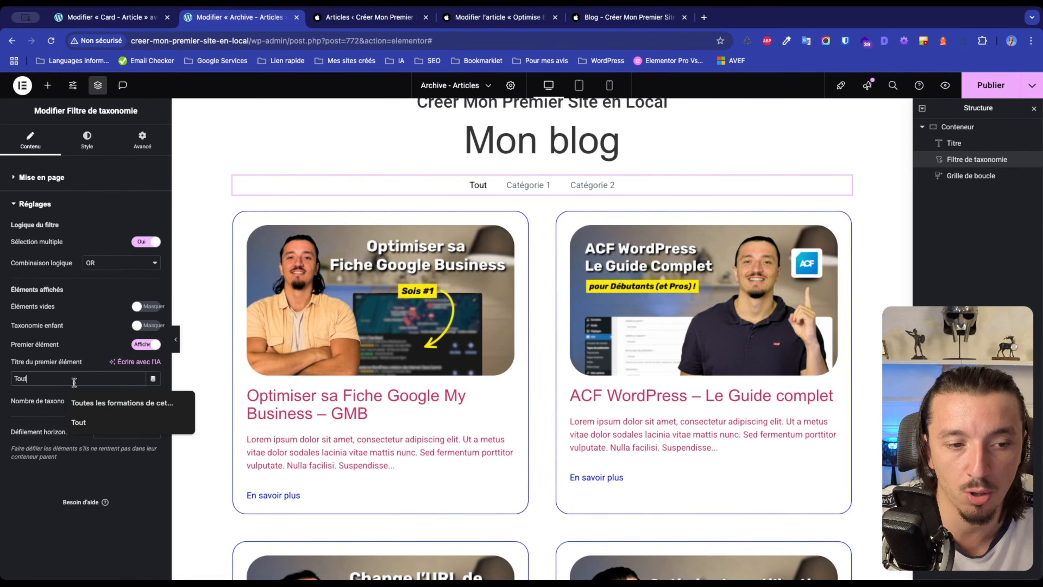
pyautogui.doubleClick(74, 381)
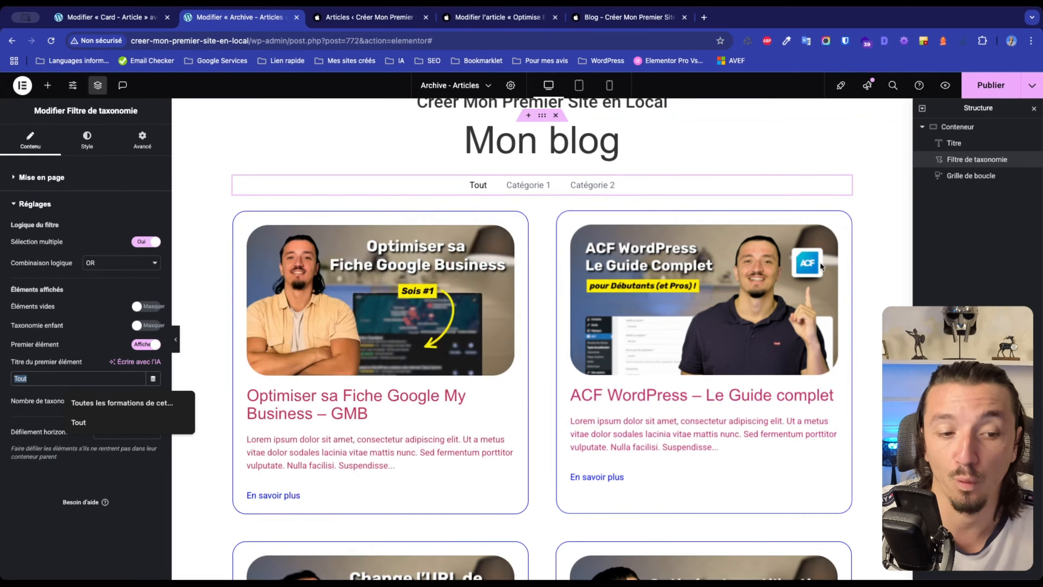
pyautogui.click(147, 490)
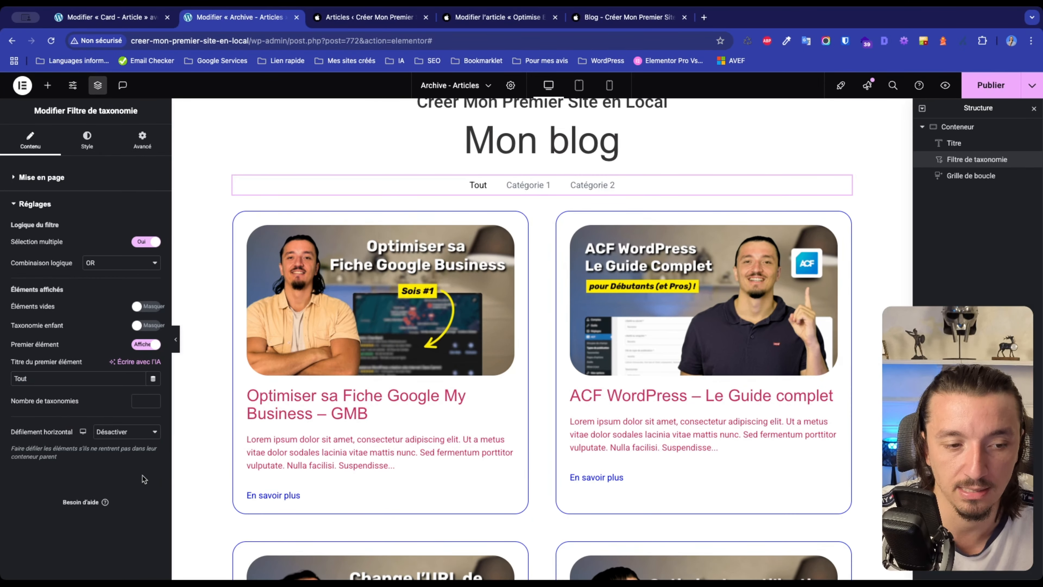
# Try limiting the taxonomy filter to 1 taxonomy, then clear the number of taxonomies.
pyautogui.click(139, 401)
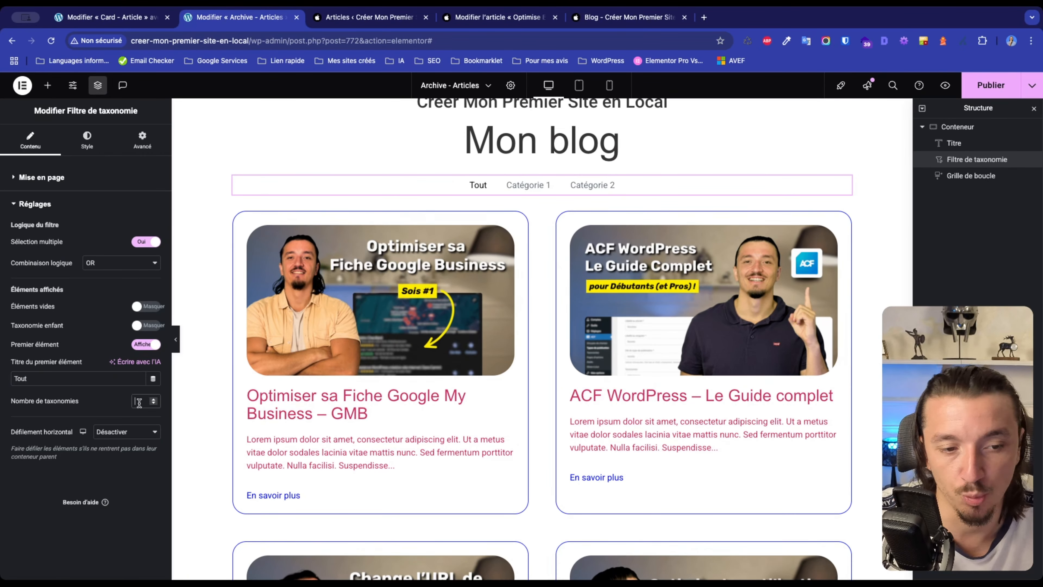
pyautogui.write('1')
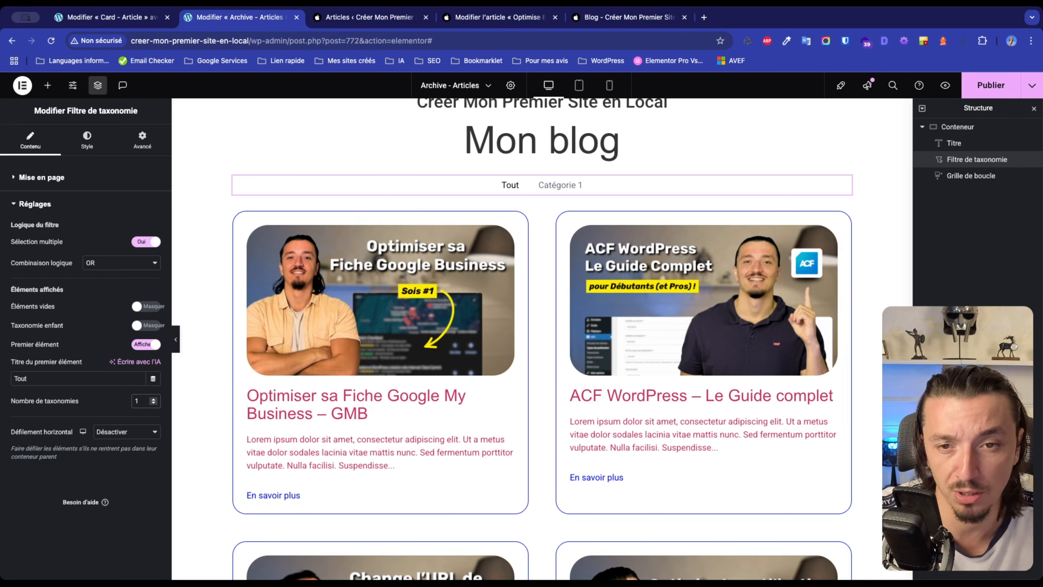
pyautogui.write('9')
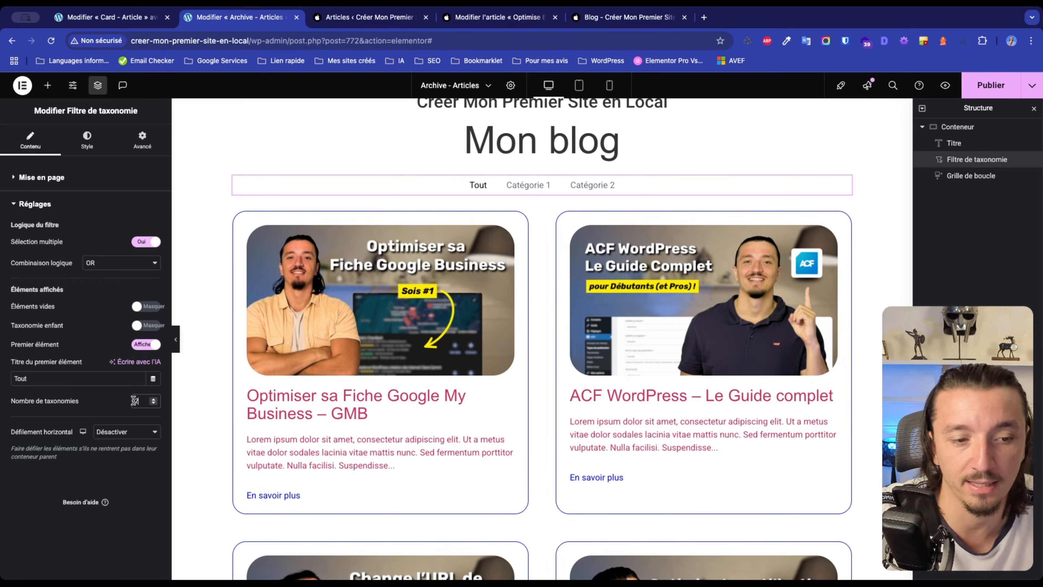
pyautogui.press('BackSpace')
pyautogui.press('BackSpace')
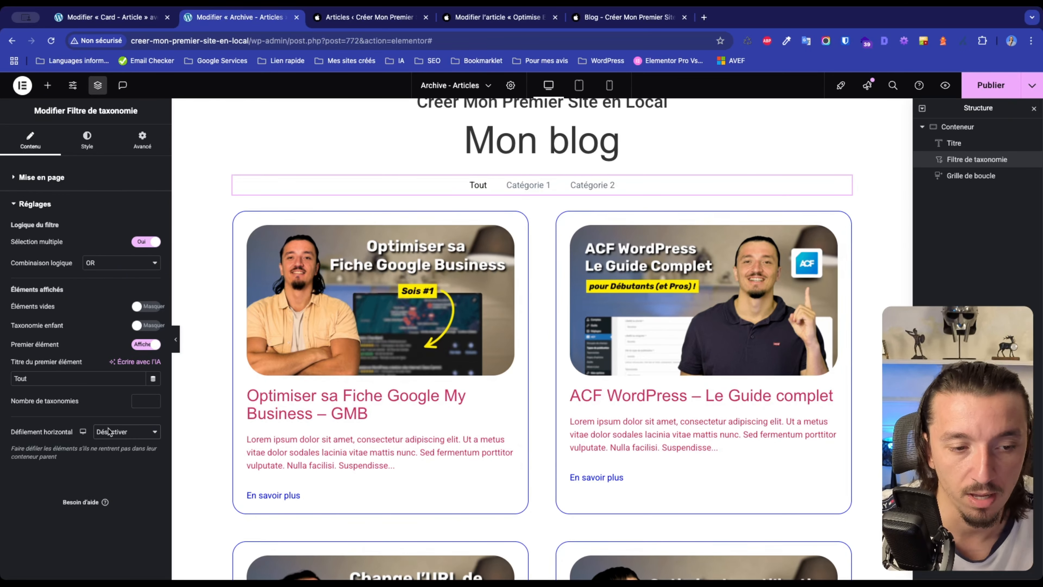
# Activate horizontal scrolling for the taxonomy filter and show its empty items.
pyautogui.click(115, 443)
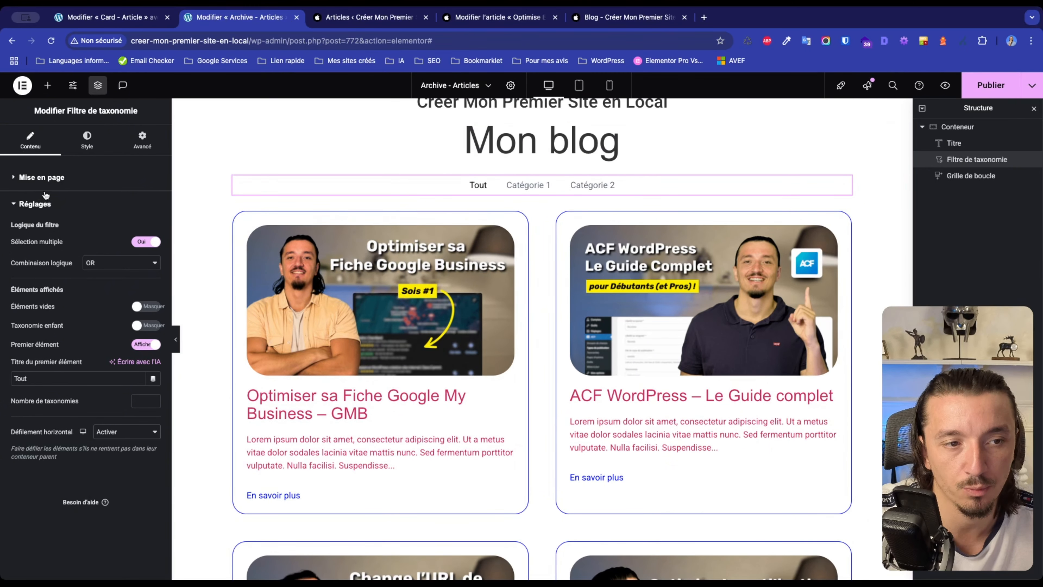
pyautogui.click(145, 306)
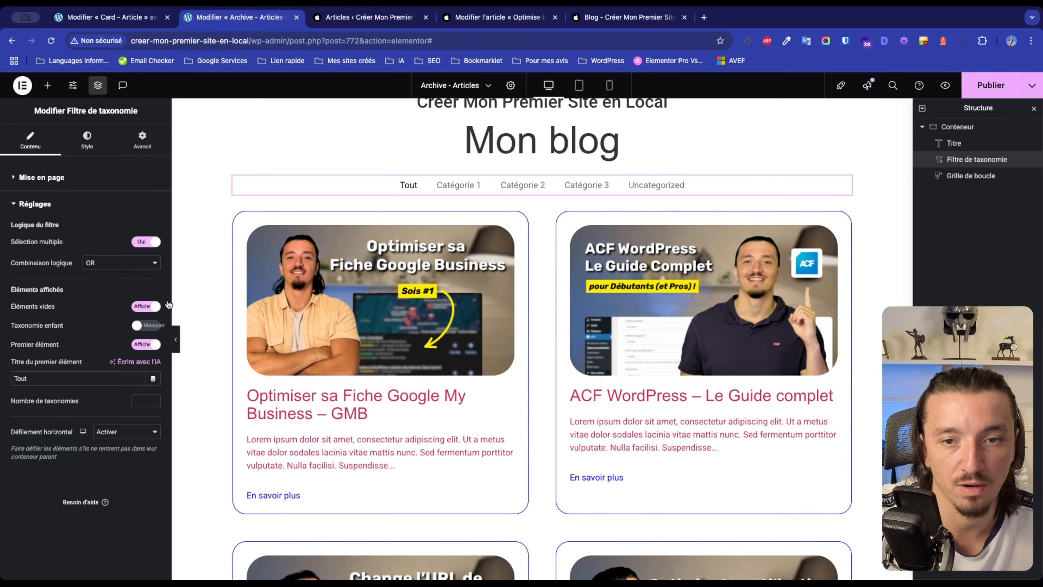
# Preview the archive template in the mobile view and scroll the taxonomy filter's categories sideways.
pyautogui.click(610, 89)
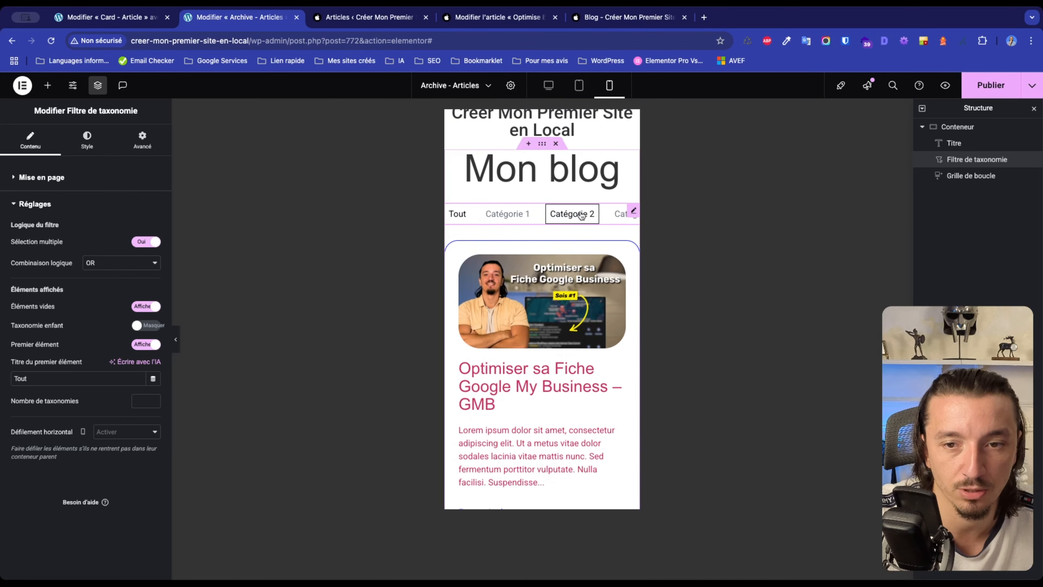
pyautogui.click(581, 214)
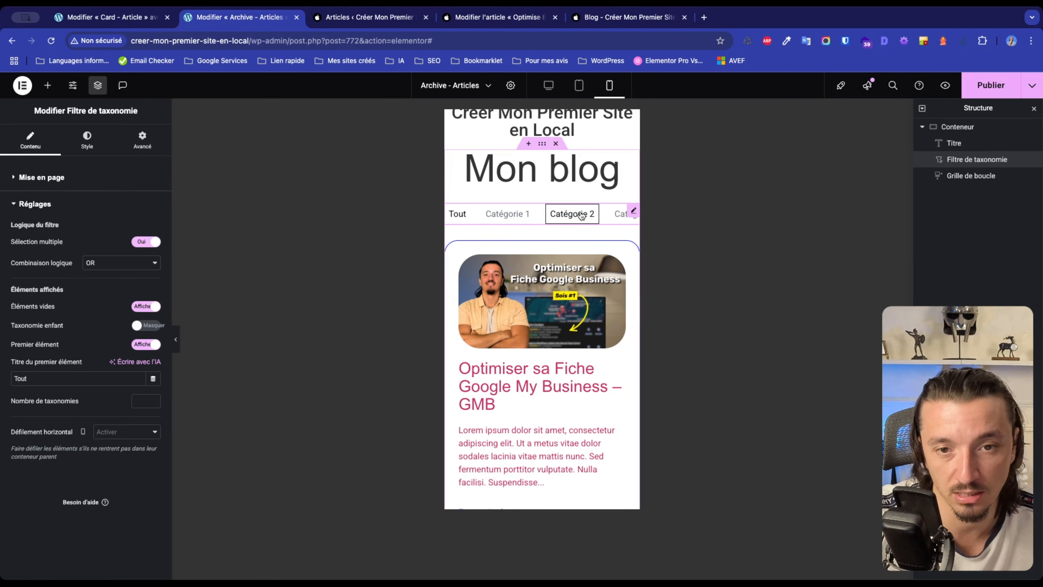
pyautogui.hscroll(5, 581, 214)
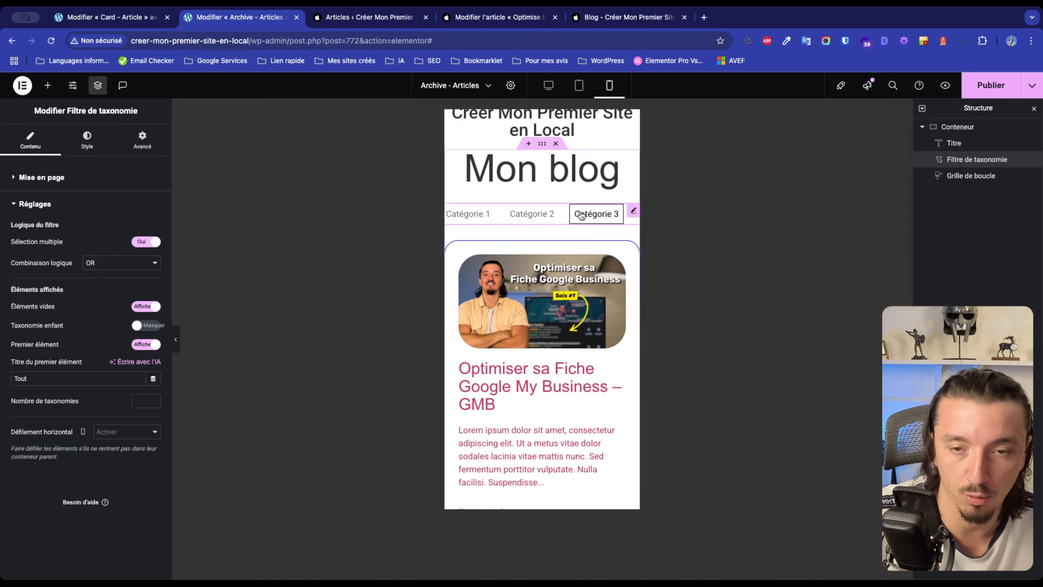
# Try deactivating the taxonomy filter's horizontal scrolling in the mobile view, then restore it and check the scrolling categories.
pyautogui.hscroll(-5, 581, 214)
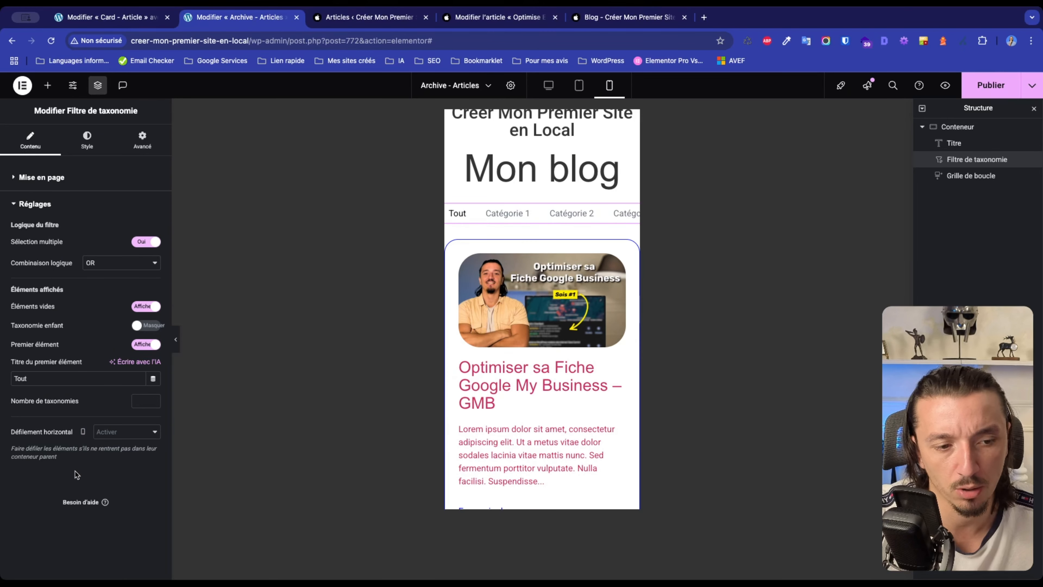
pyautogui.click(114, 437)
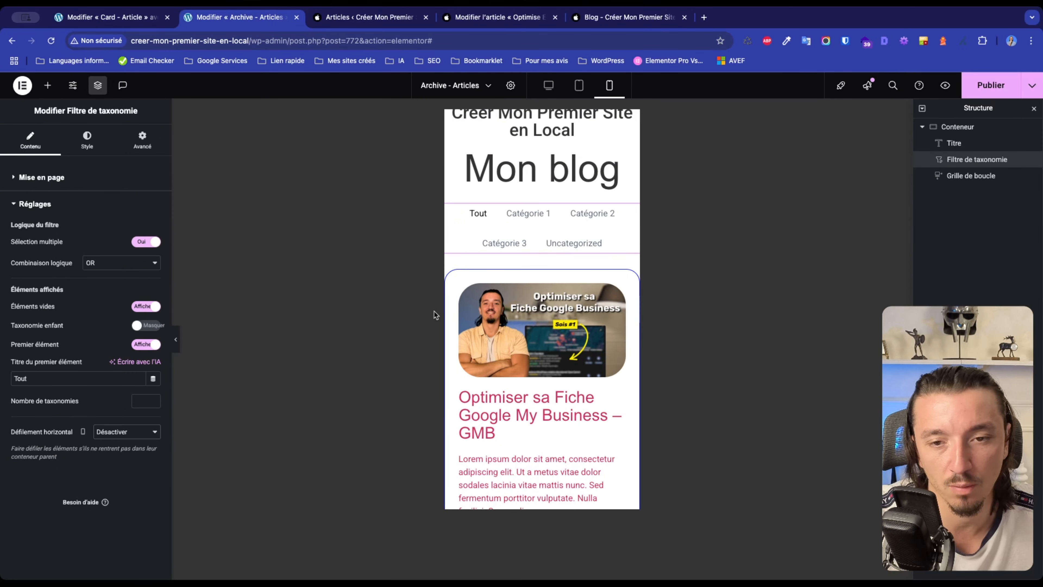
pyautogui.hotkey('ctrl', 'z')
pyautogui.click(573, 213)
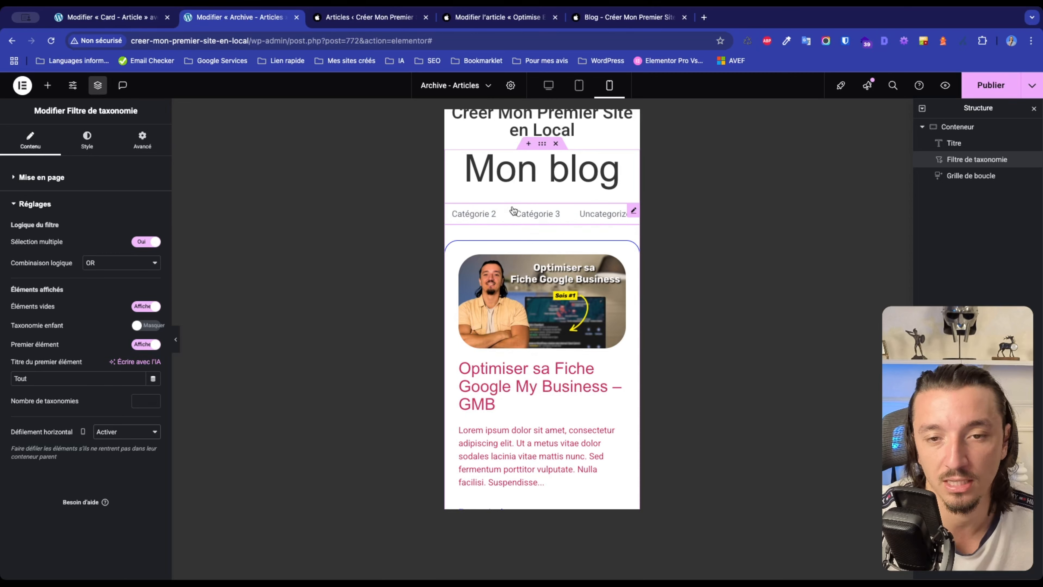
# Return to the desktop view, set the taxonomy filter's space between elements to 20 px, and publish the template.
pyautogui.click(548, 85)
pyautogui.click(89, 135)
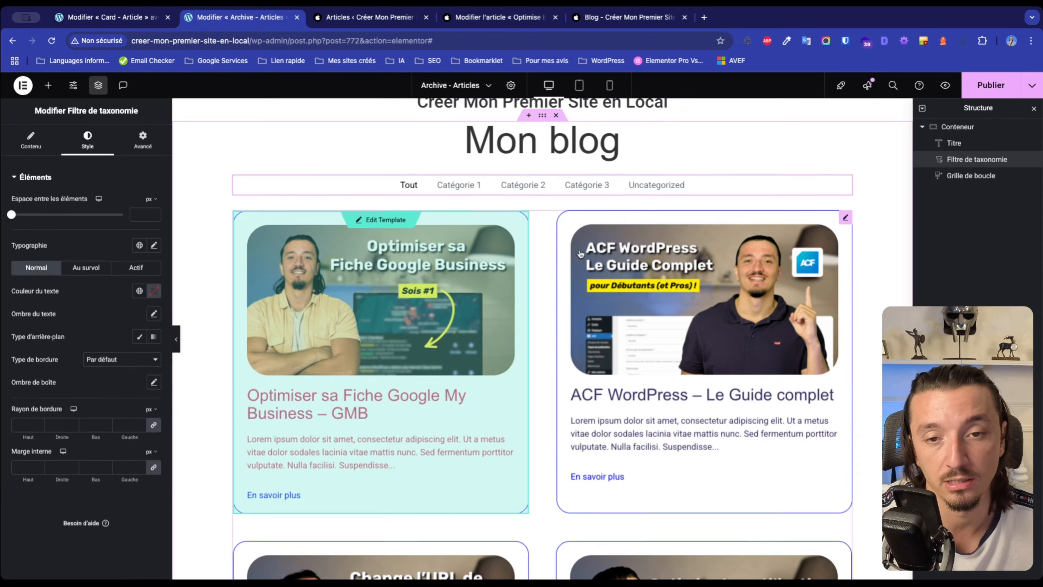
pyautogui.click(141, 214)
pyautogui.write('20')
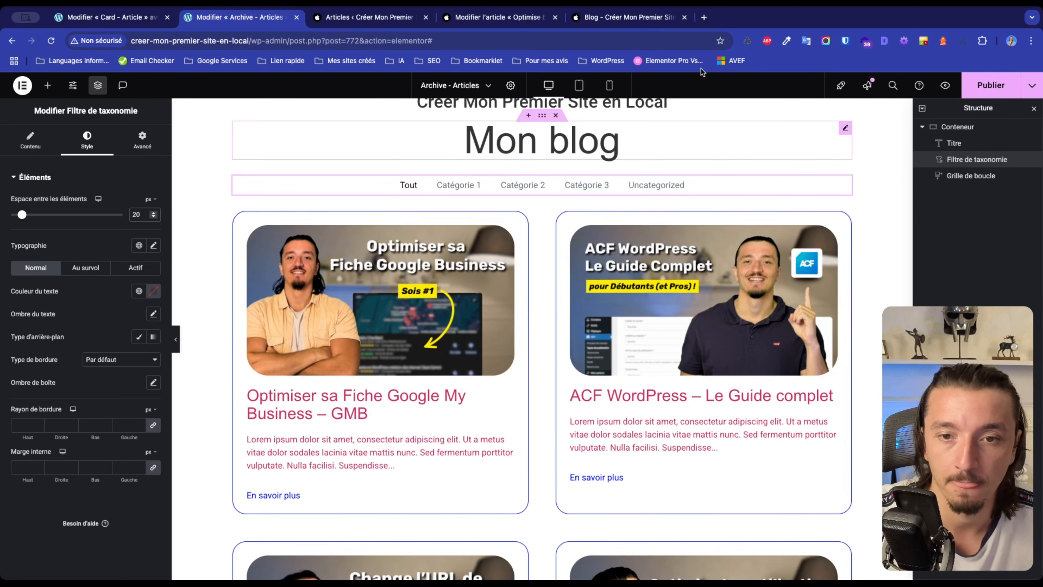
pyautogui.click(987, 85)
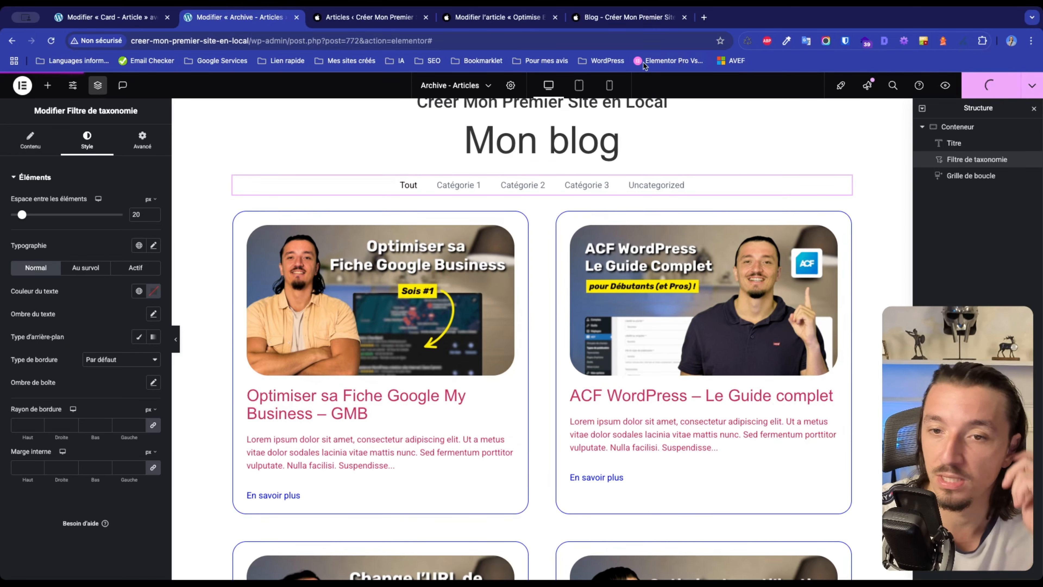
# Reload the Blog page and examine its category filter and the grid of article cards.
pyautogui.click(614, 20)
pyautogui.press('super+r')
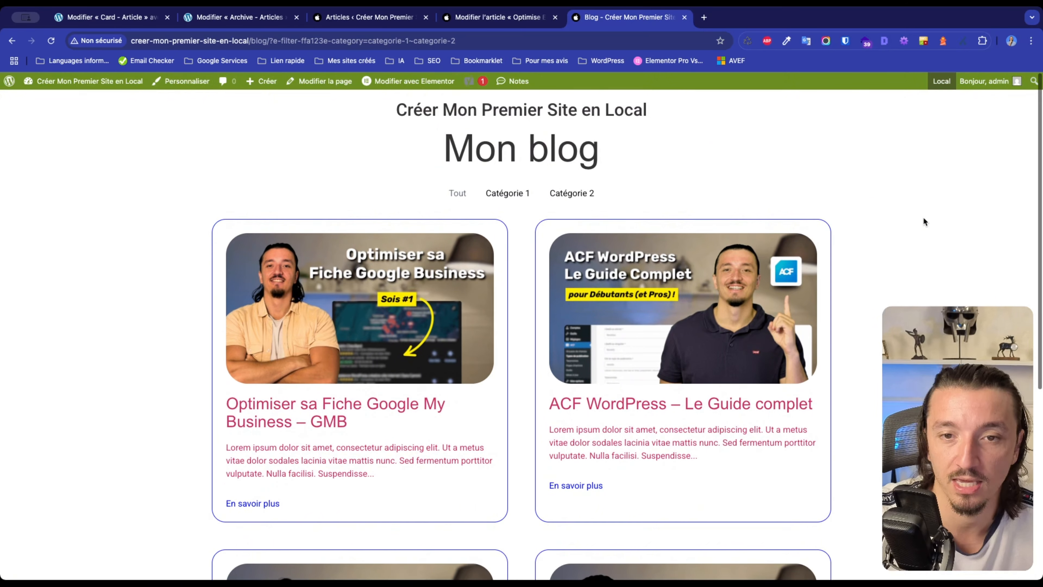
pyautogui.scroll(-1, 452, 246)
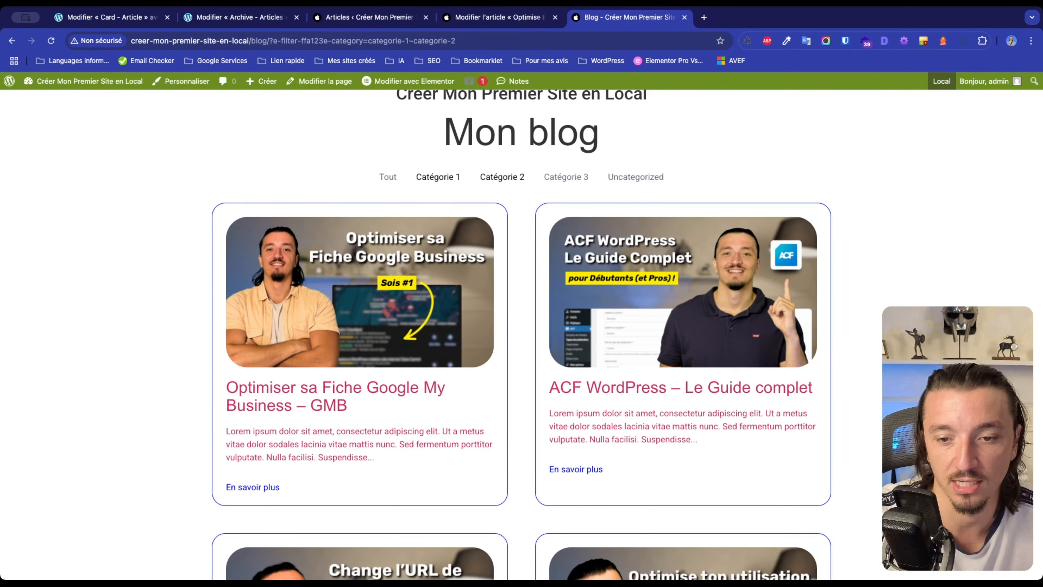
pyautogui.scroll(-1, 522, 329)
pyautogui.scroll(-5, 809, 257)
pyautogui.scroll(1, 809, 257)
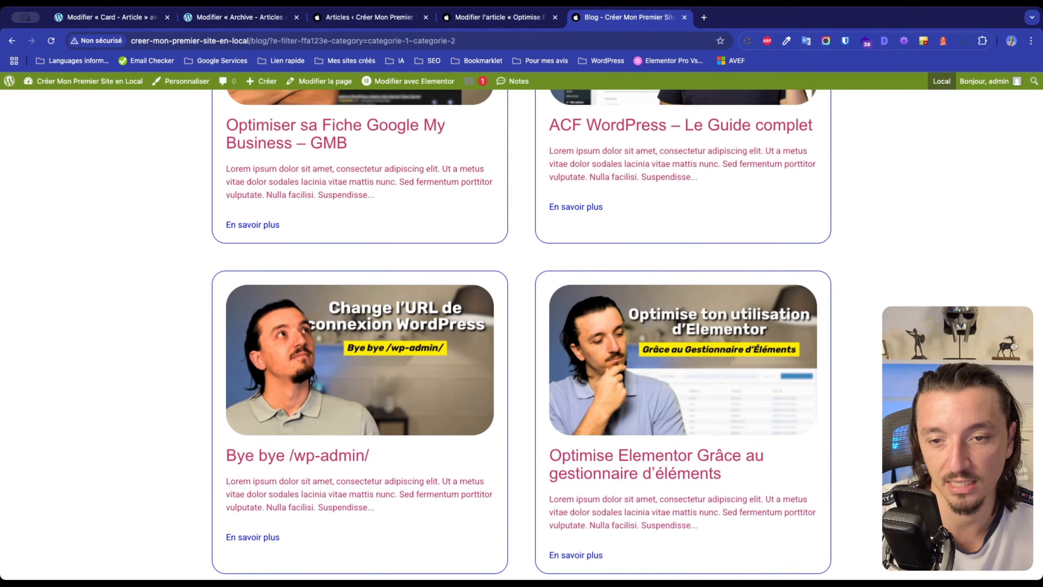
pyautogui.scroll(3, 809, 256)
pyautogui.scroll(3, 559, 135)
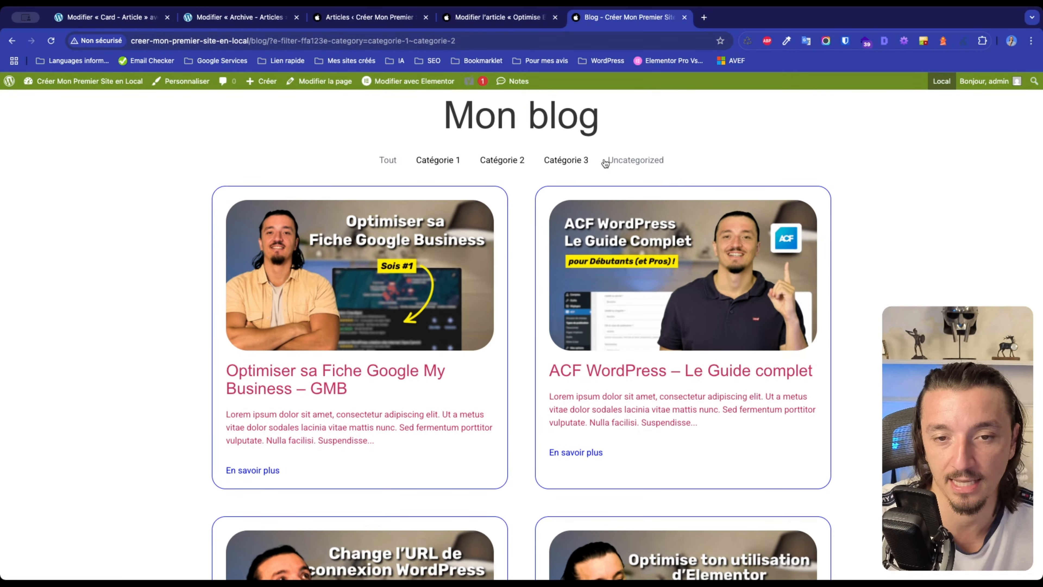
pyautogui.scroll(-5, 503, 423)
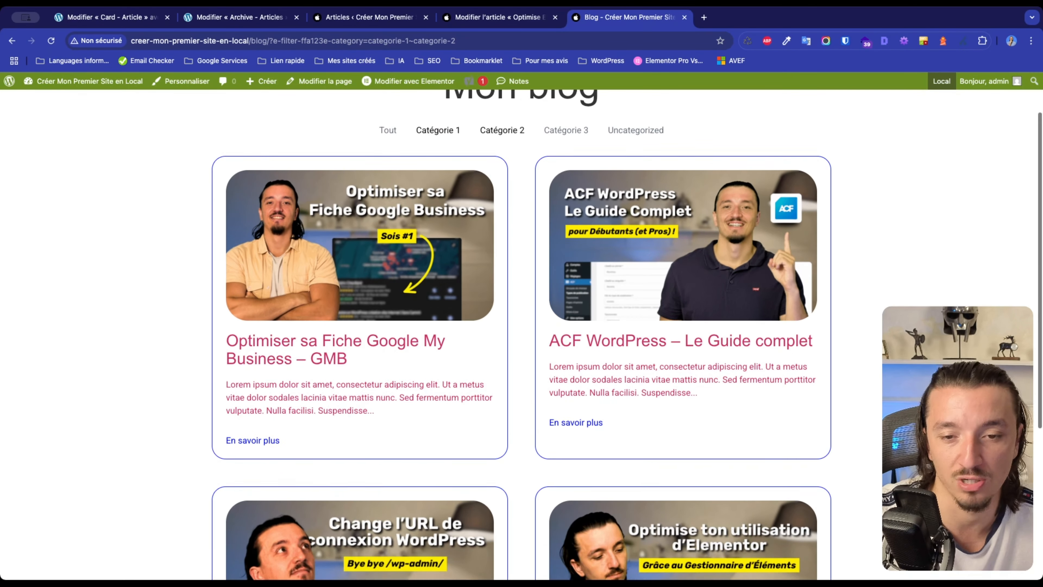
pyautogui.scroll(-1, 522, 333)
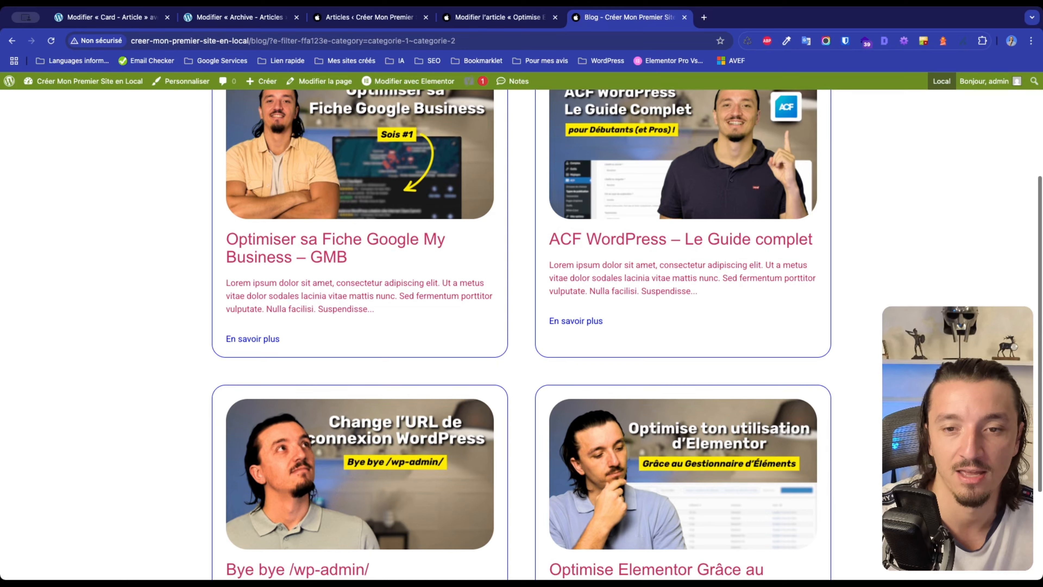
pyautogui.press('super+r')
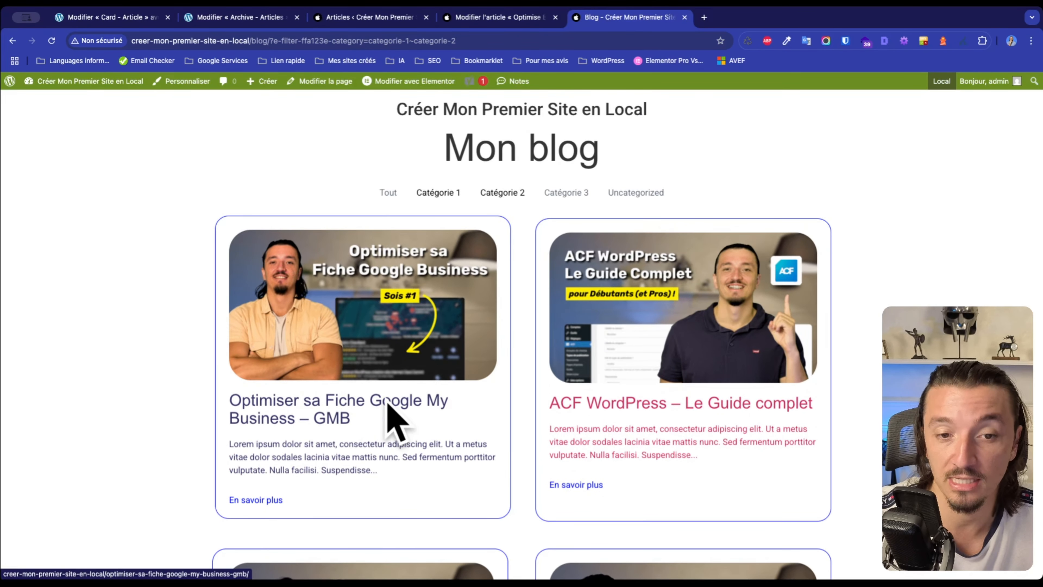
# Open the article "Optimiser sa Fiche Google My Business – GMB" from the blog and review its page layout and body text.
pyautogui.click(426, 351)
pyautogui.scroll(-5, 427, 349)
pyautogui.moveTo(381, 240); pyautogui.dragTo(320, 447)
pyautogui.scroll(5, 381, 446)
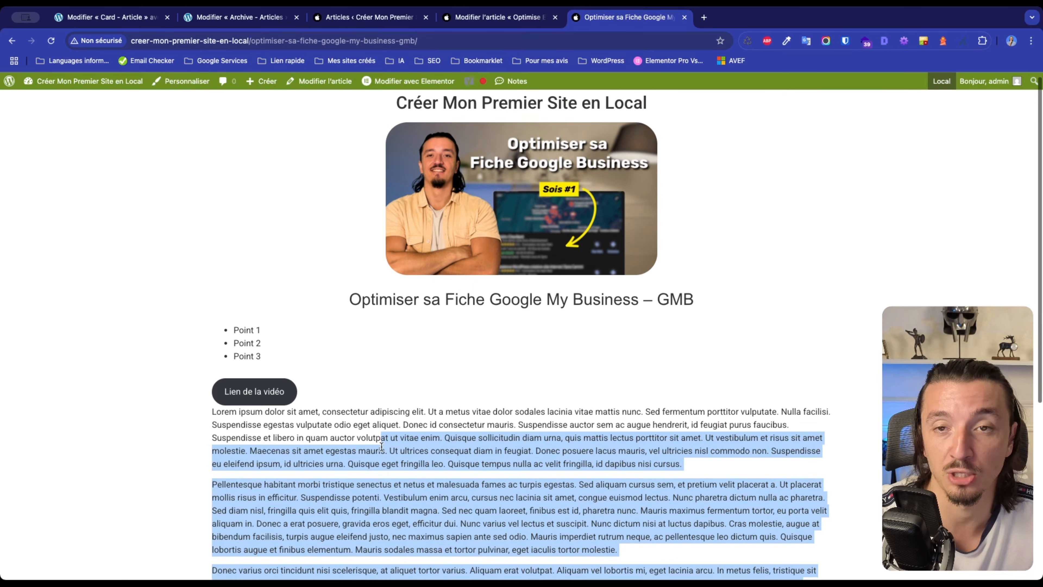
pyautogui.scroll(-1, 381, 446)
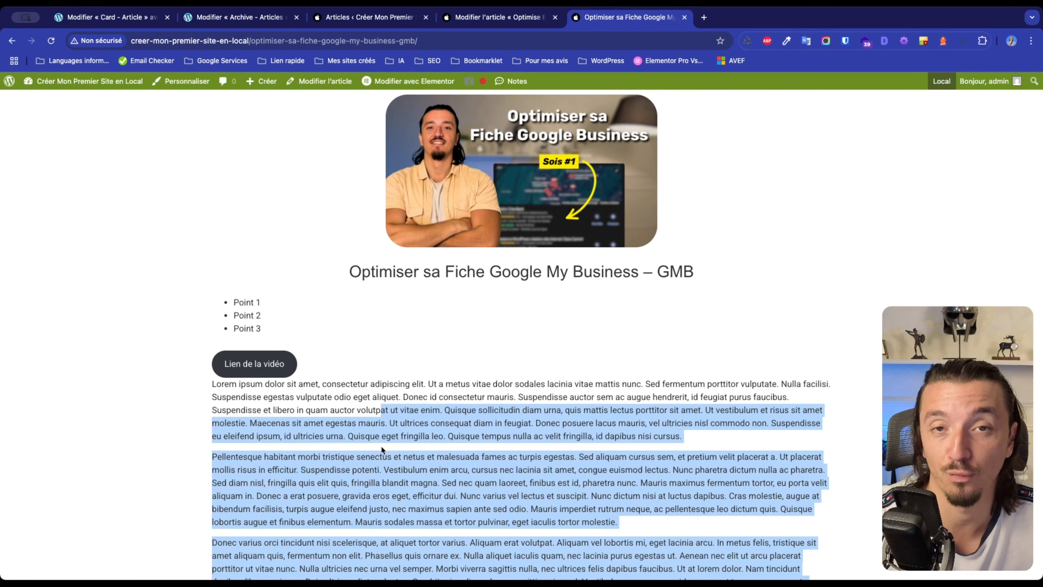